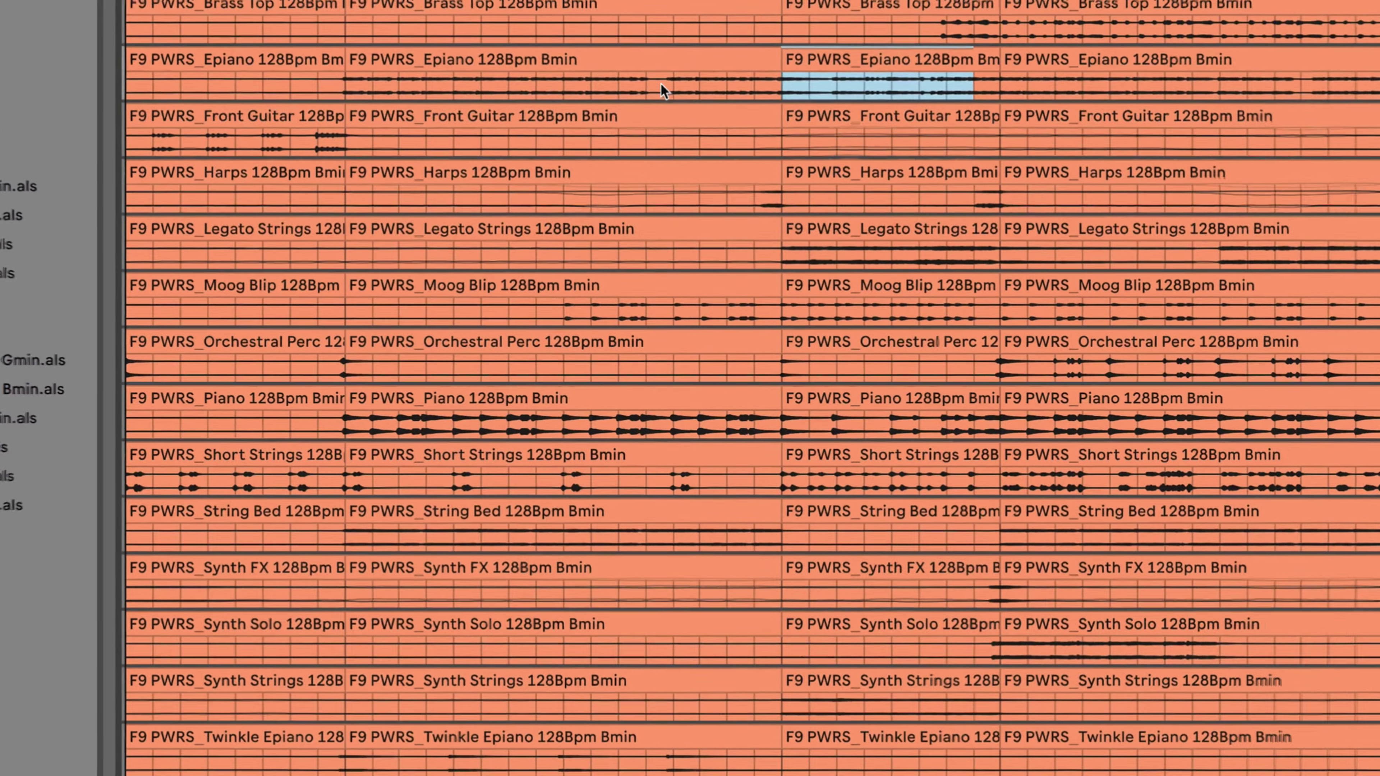
Step: Select the clips of the bar 33 section from the Epiano track down through the Twinkle Epiano track and listen through the arrangement
{"action": "left_click", "coordinate": [723, 116]}
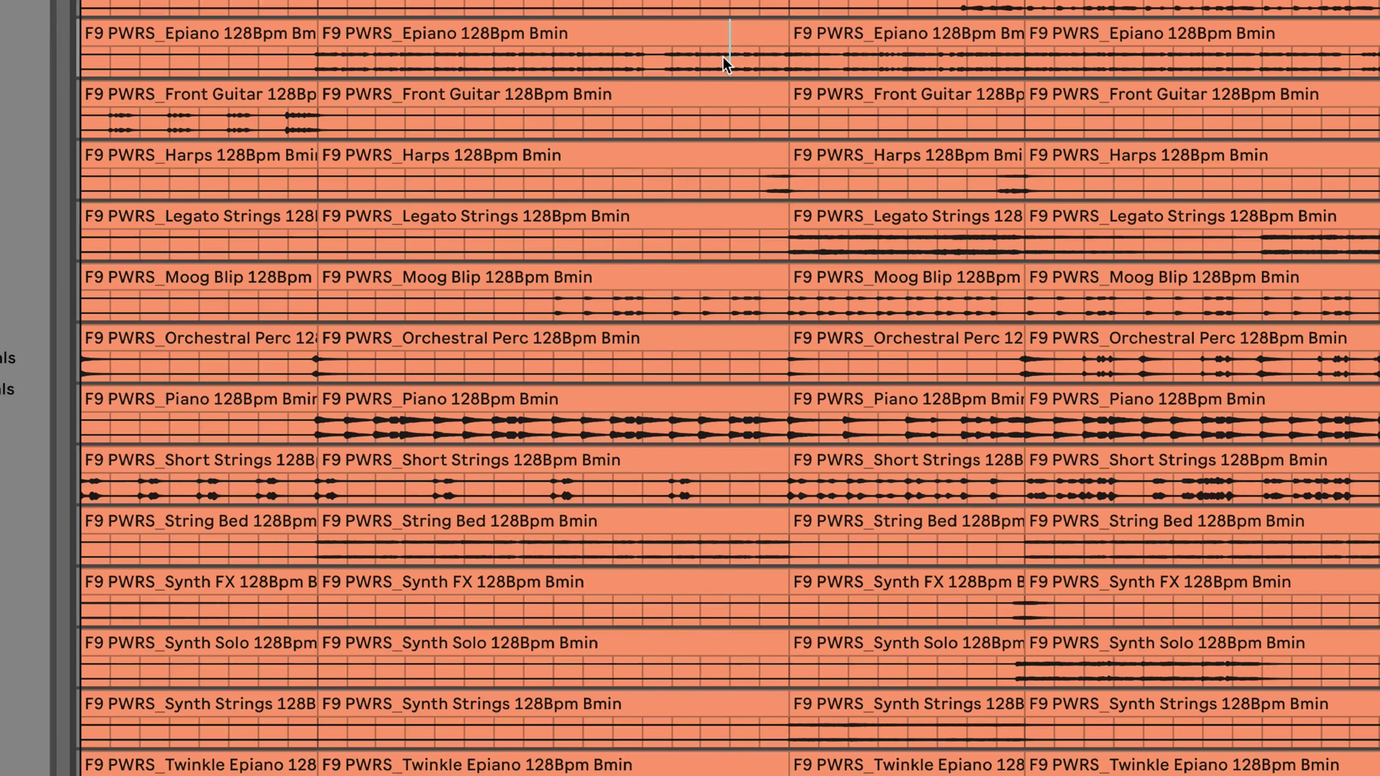
{"action": "scroll", "coordinate": [967, 142], "scroll_direction": "right", "scroll_amount": 2}
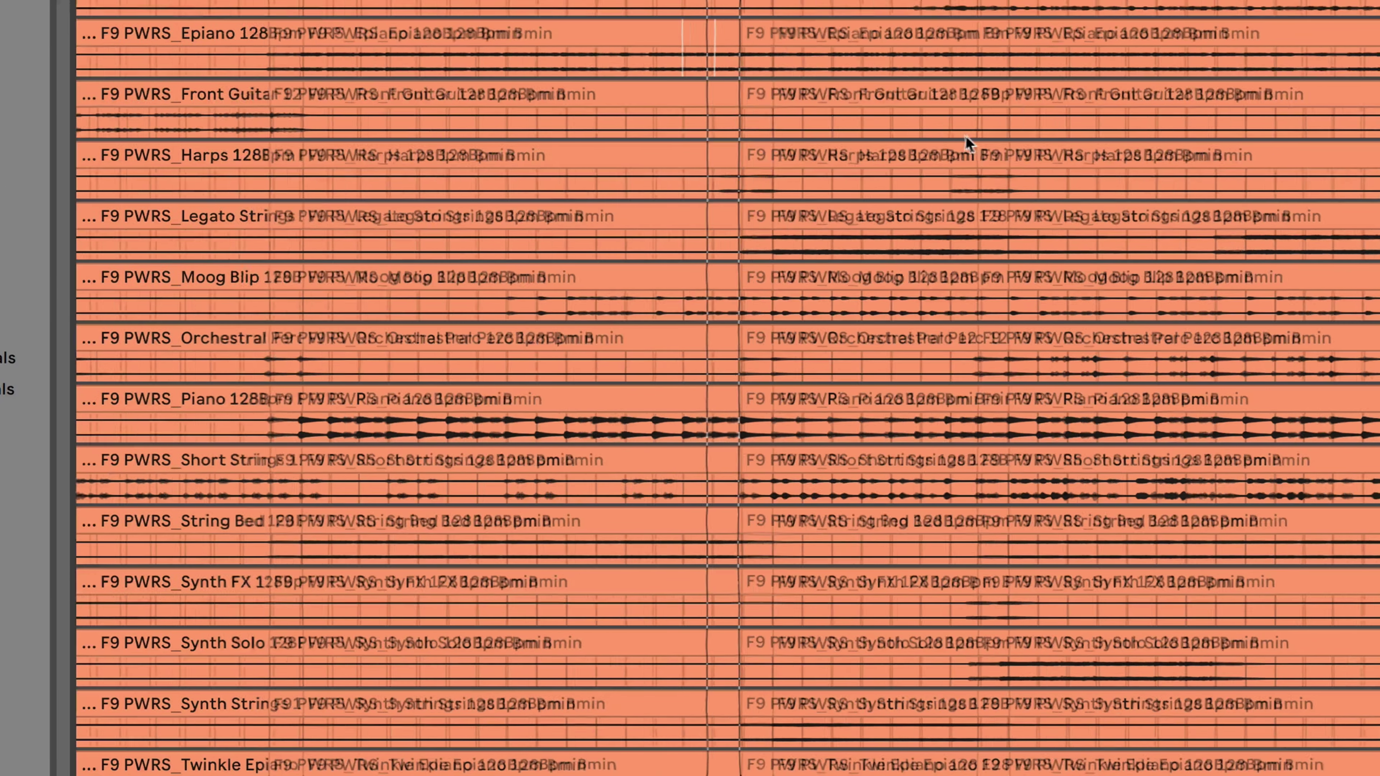
{"action": "scroll", "coordinate": [843, 388], "scroll_direction": "up", "scroll_amount": 2}
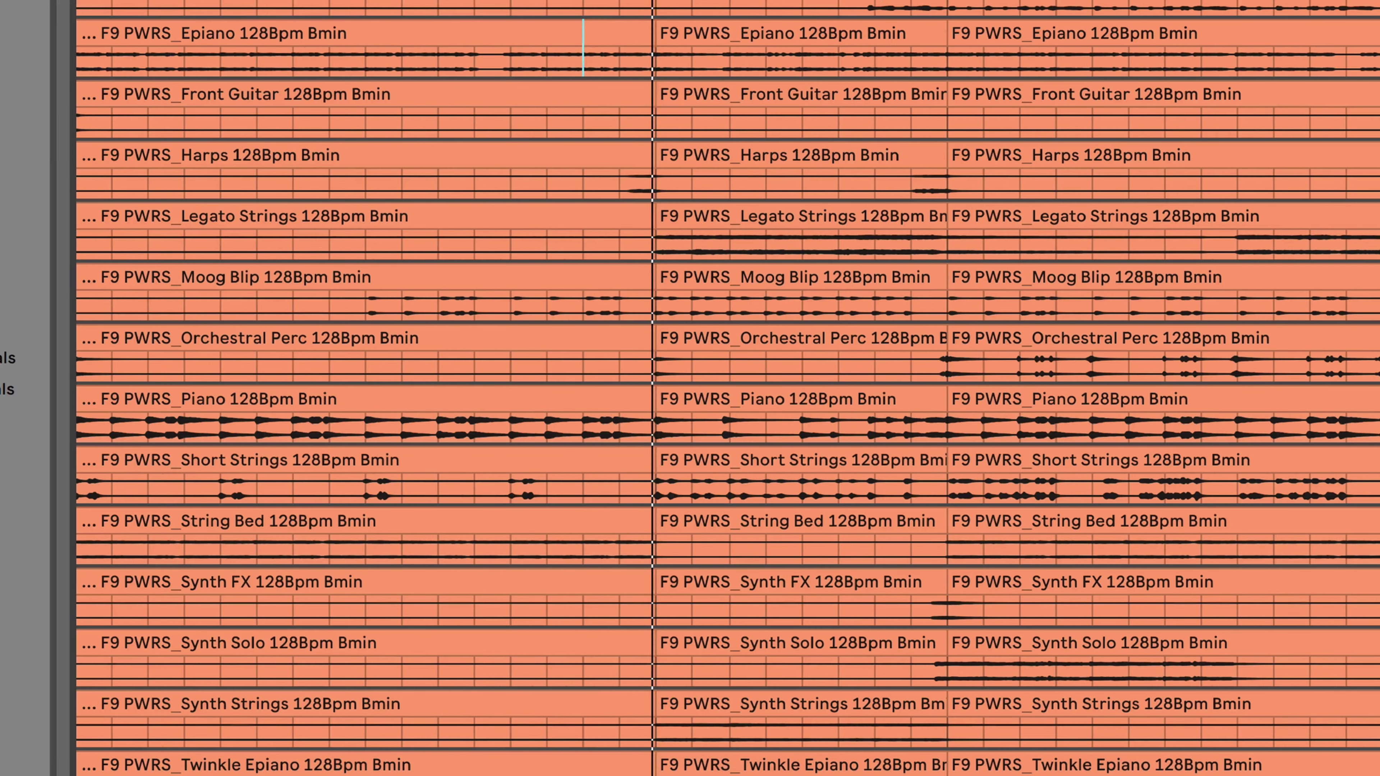
{"action": "left_click", "coordinate": [918, 769], "text": "shift"}
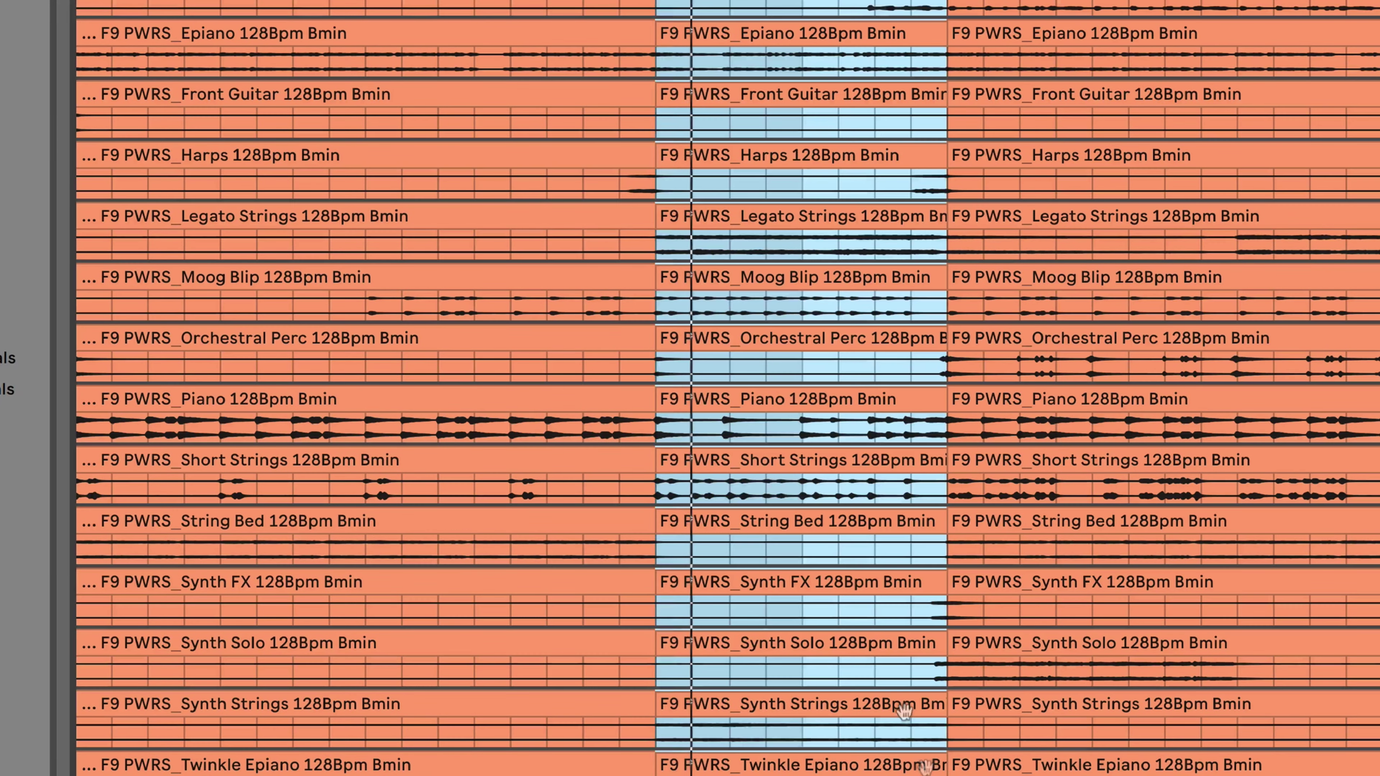
{"action": "scroll", "coordinate": [748, 448], "scroll_direction": "right", "scroll_amount": 1}
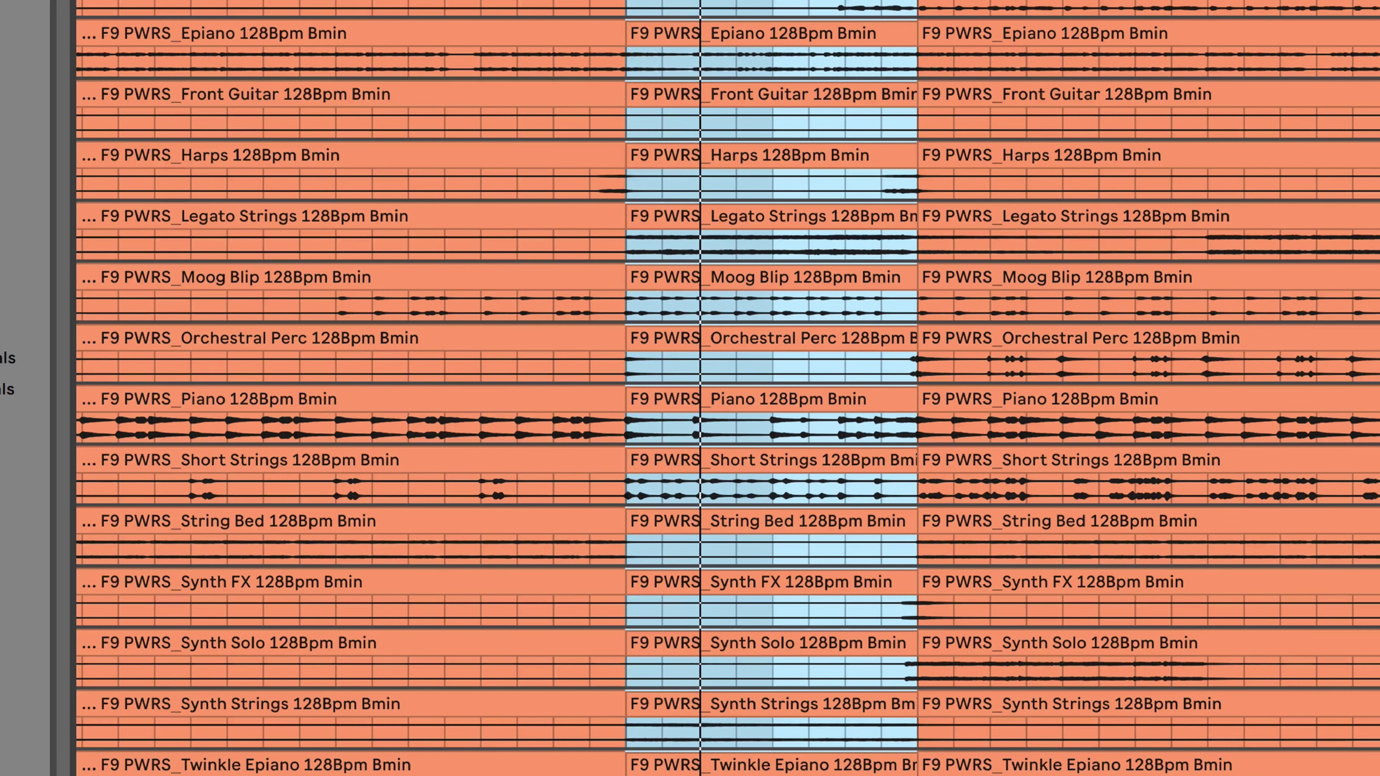
{"action": "key", "text": "plus"}
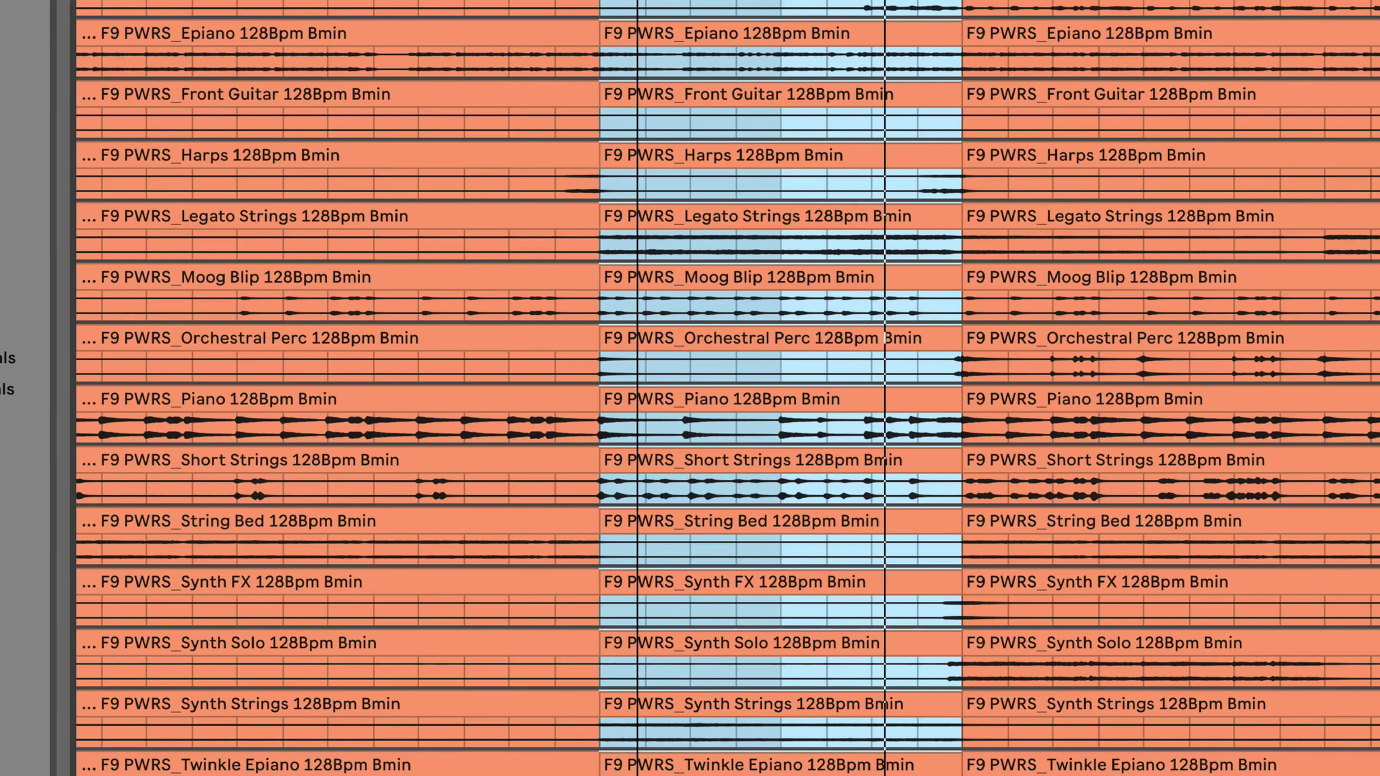
{"action": "key", "text": "minus"}
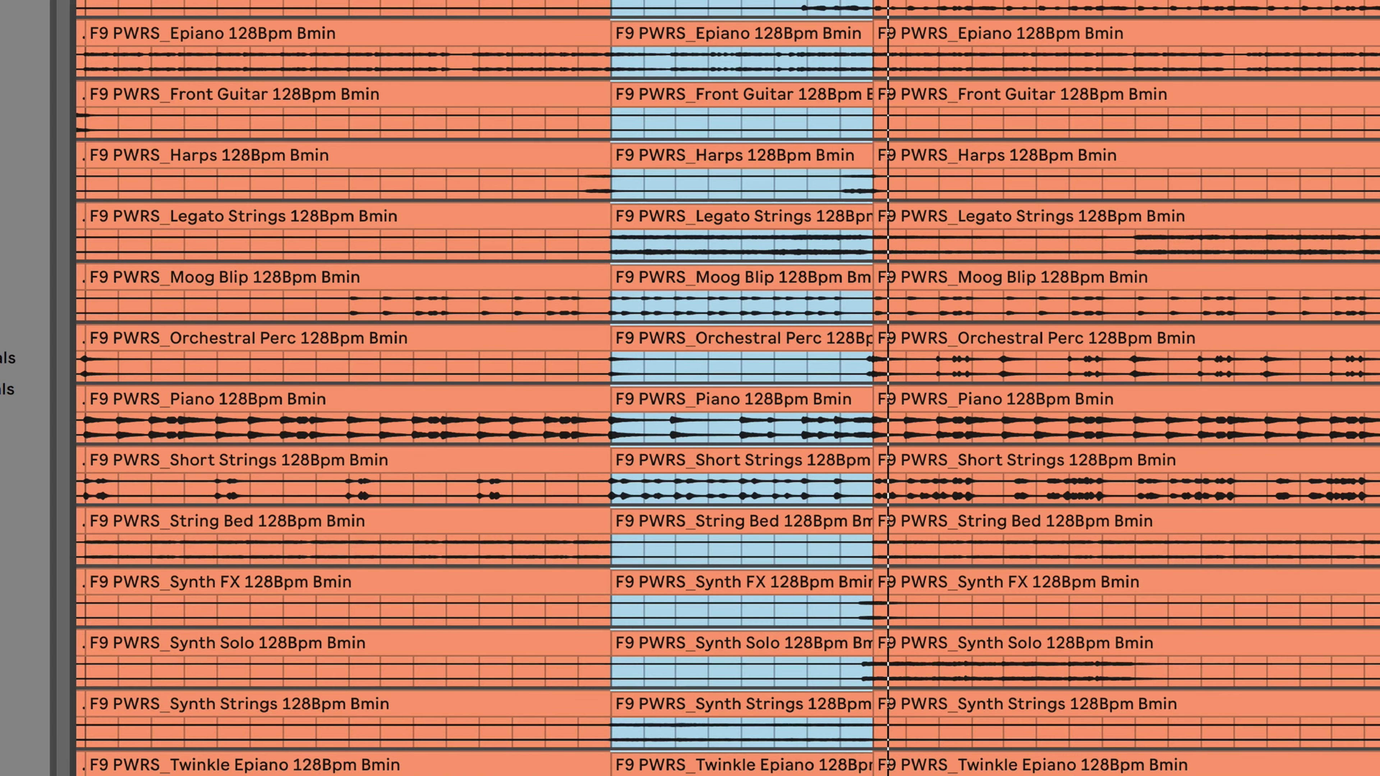
{"action": "key", "text": "plus"}
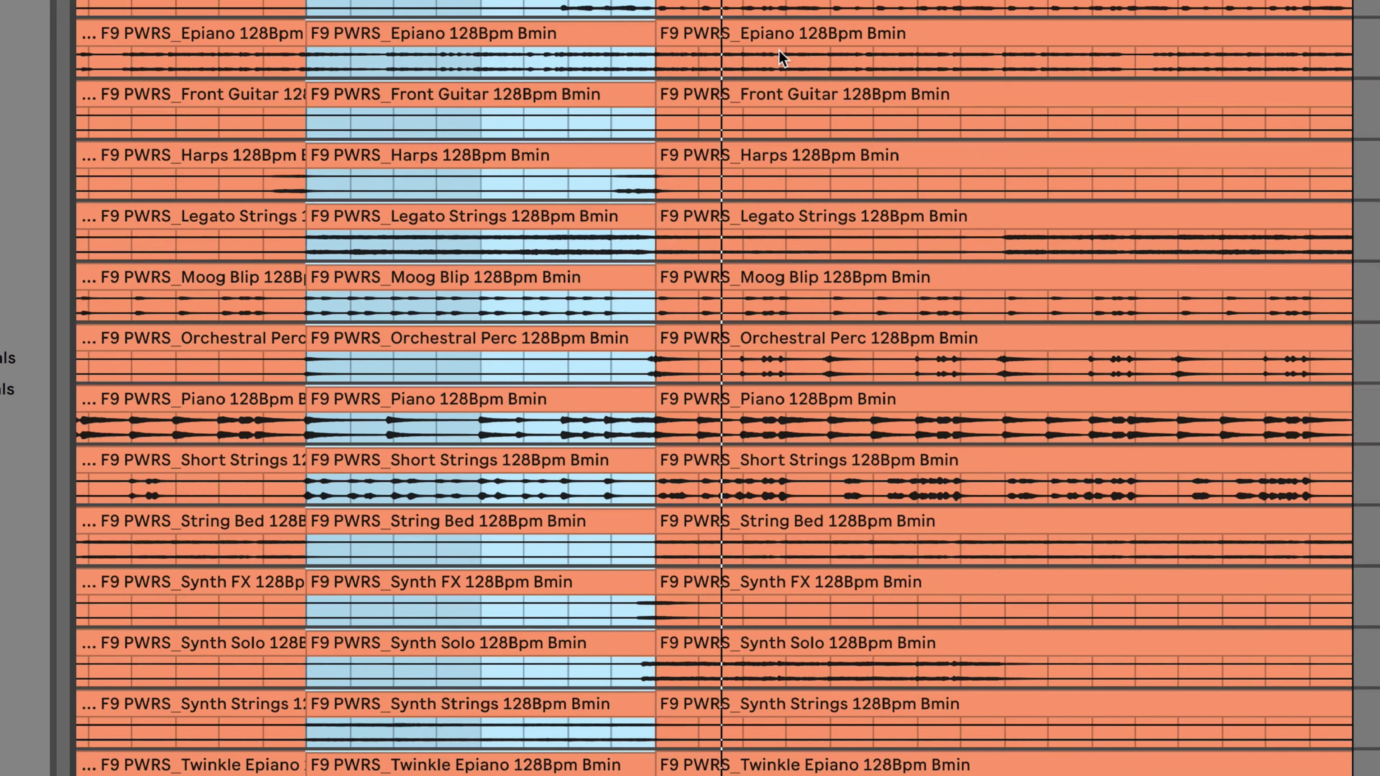
{"action": "scroll", "coordinate": [717, 388], "scroll_direction": "up", "scroll_amount": 1}
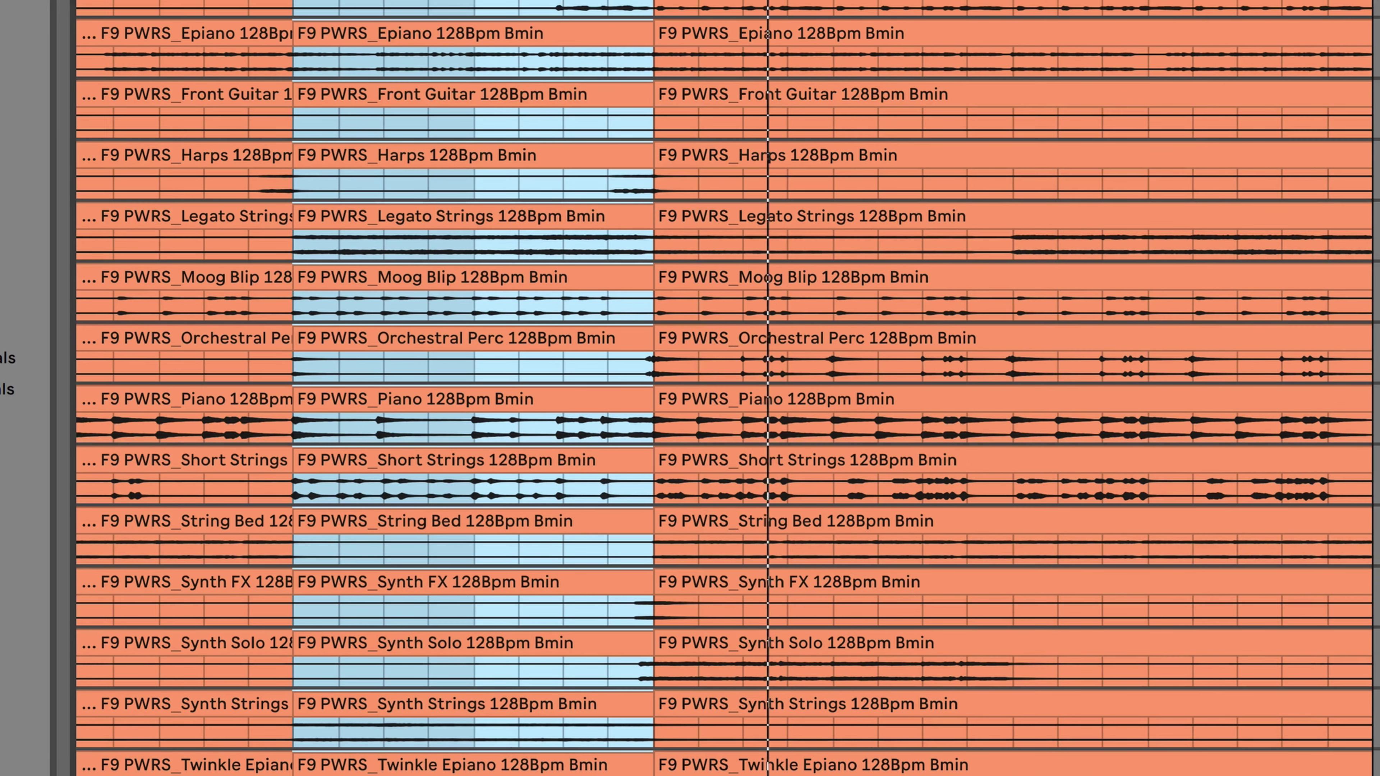
{"action": "key", "text": "minus"}
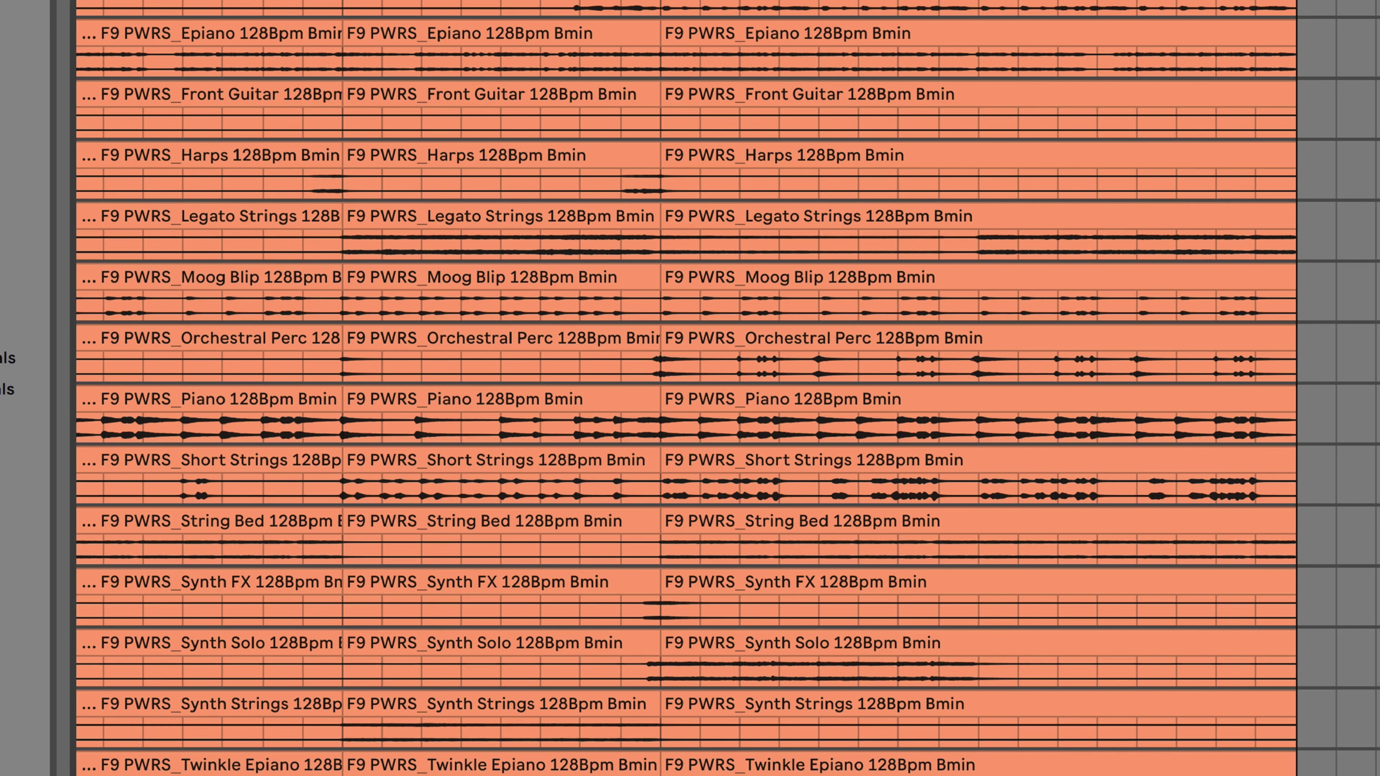
Step: Enlarge the Epiano track, extend the start of its bar 33 clip slightly earlier, and play back that section
{"action": "left_click", "coordinate": [1368, 413]}
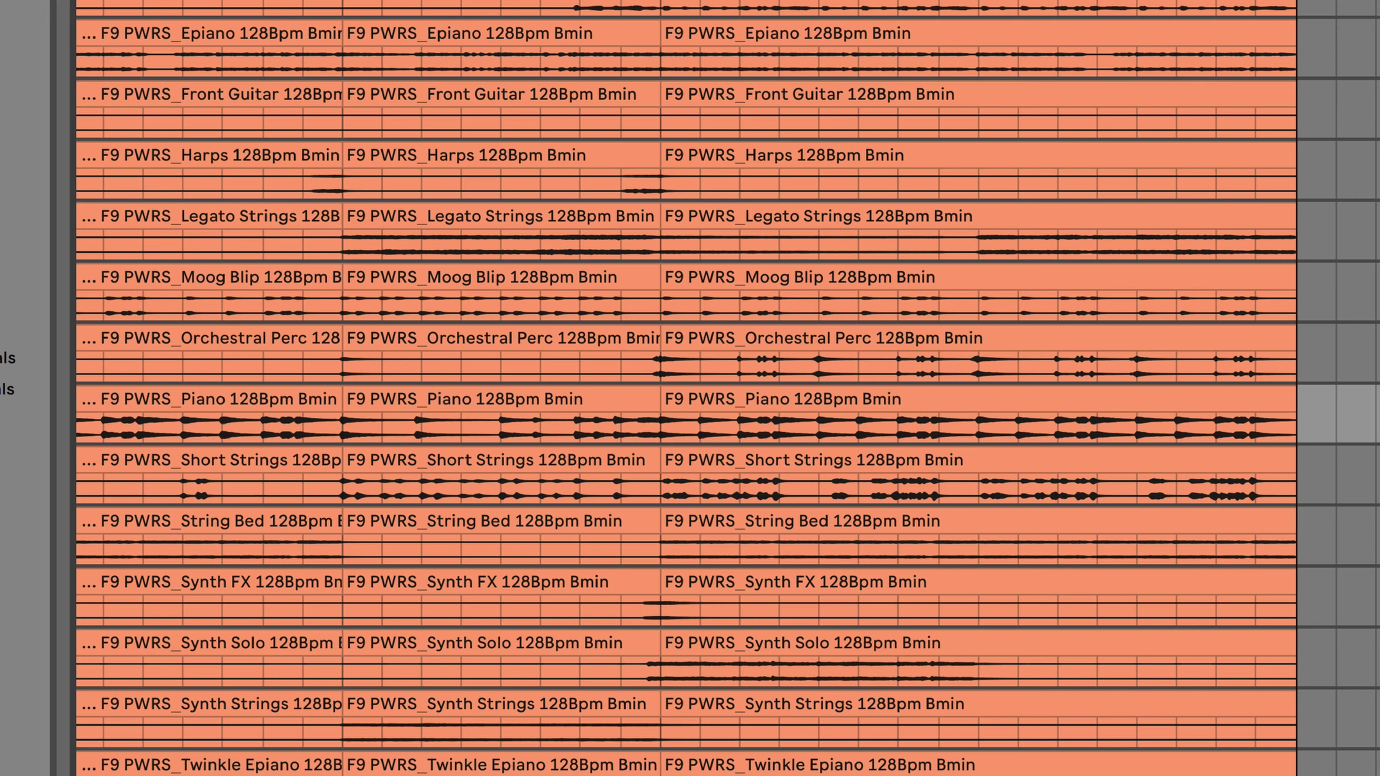
{"action": "left_click", "coordinate": [713, 390]}
{"action": "key", "text": "space"}
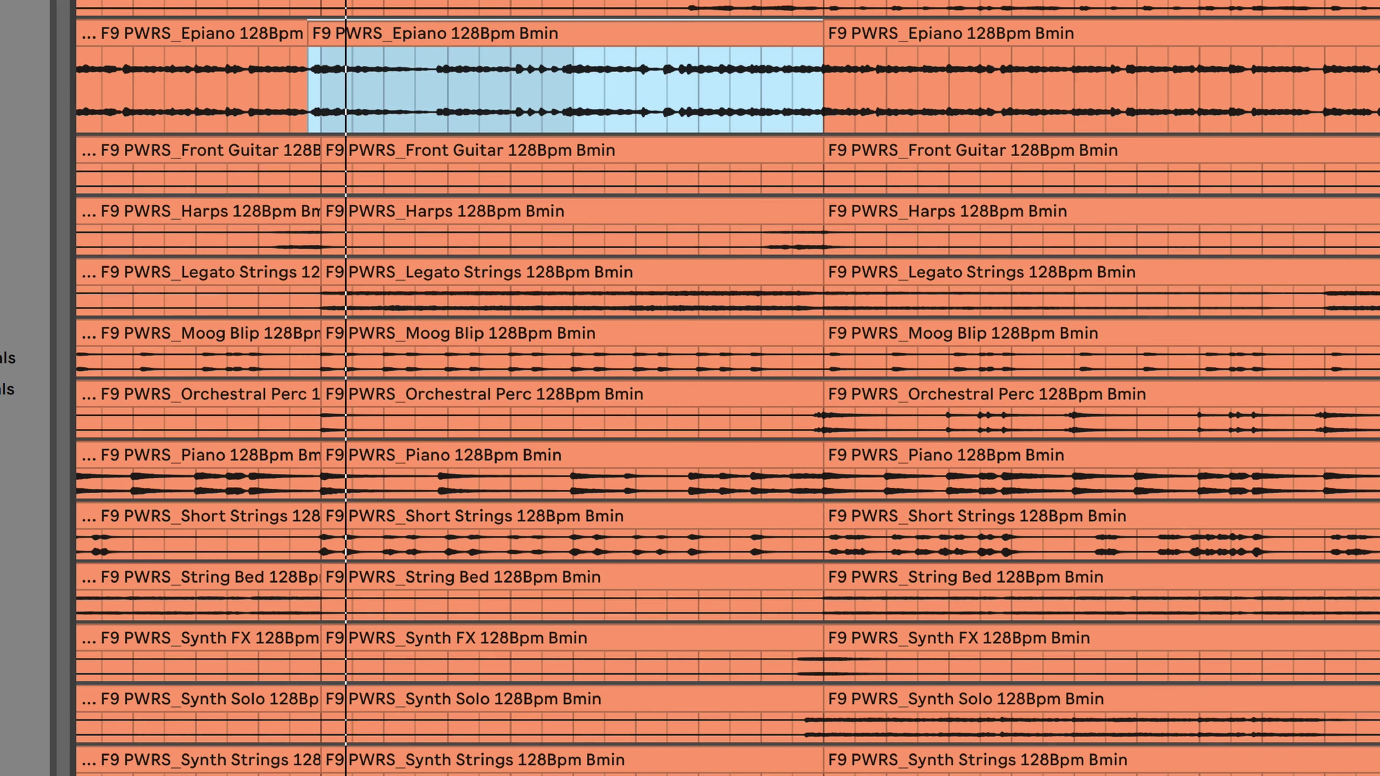
{"action": "left_click", "coordinate": [427, 34]}
{"action": "key", "text": "space"}
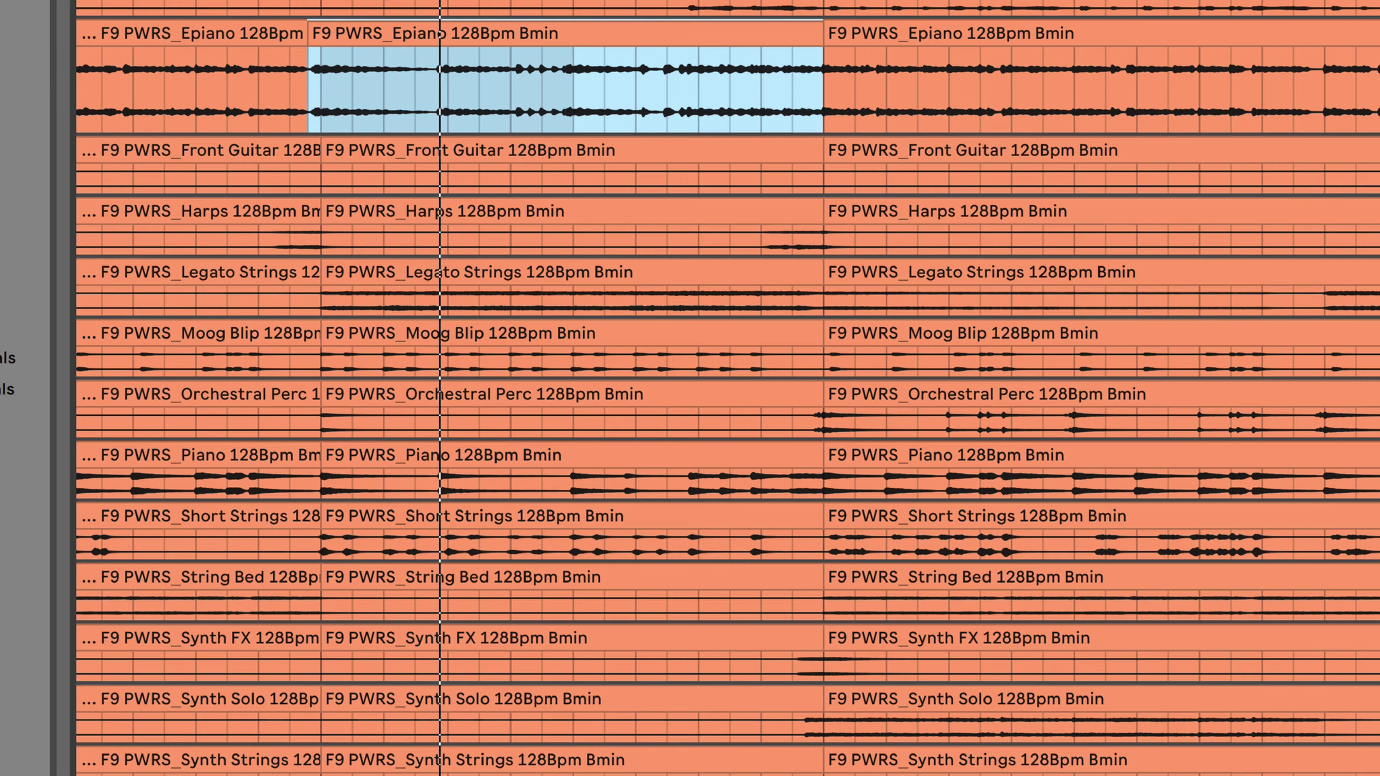
{"action": "scroll", "coordinate": [728, 388], "scroll_direction": "up", "scroll_amount": 4}
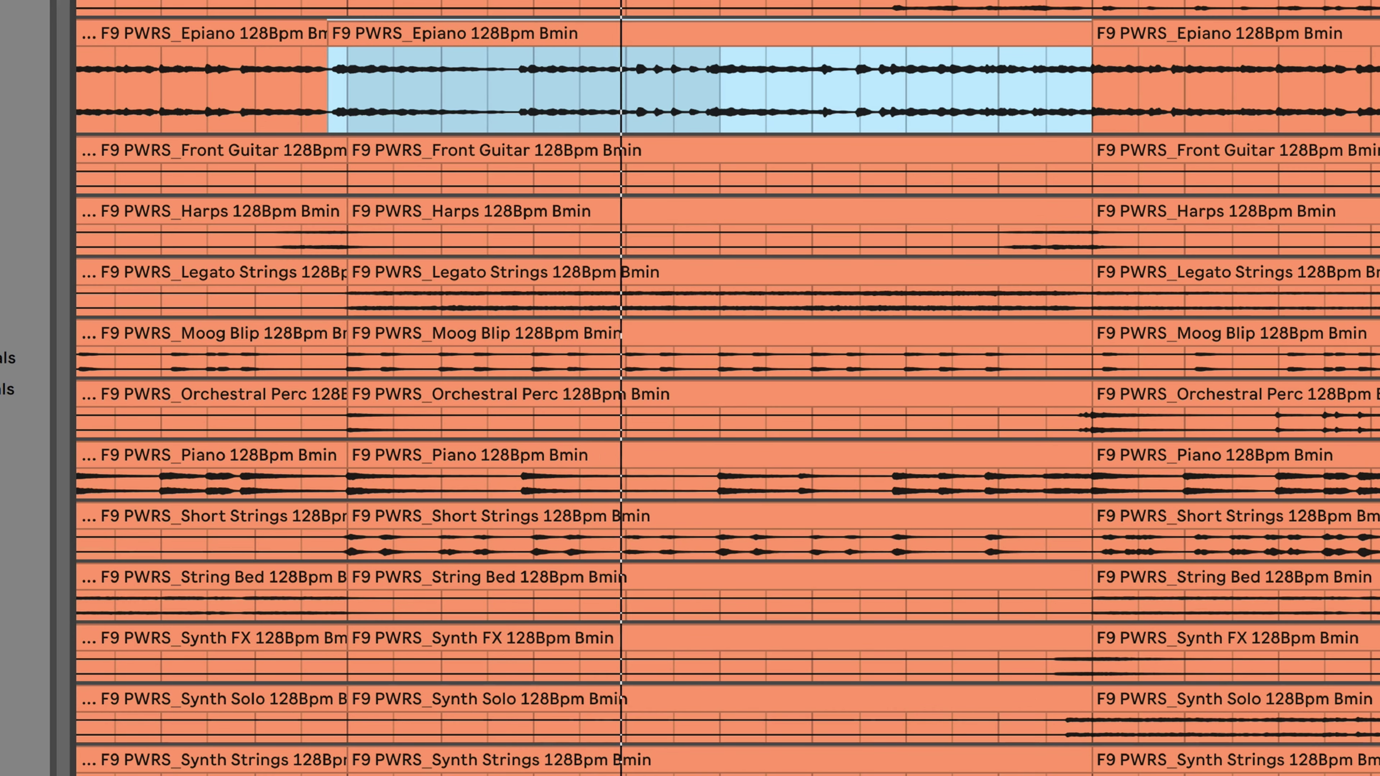
{"action": "scroll", "coordinate": [728, 388], "scroll_direction": "down", "scroll_amount": 3}
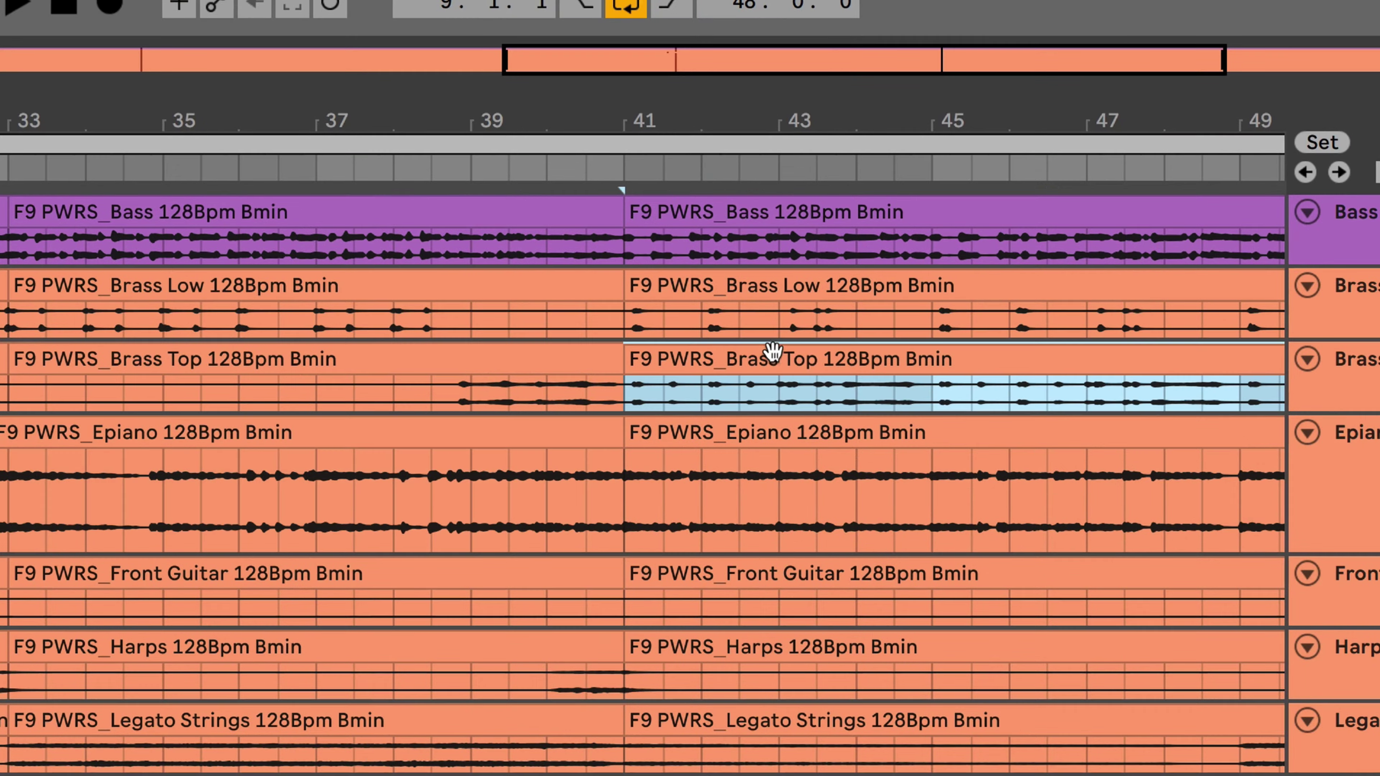
Step: Play the arrangement from bar 41 and increase the heights of the Brass Top and Brass Low tracks
{"action": "key", "text": "space"}
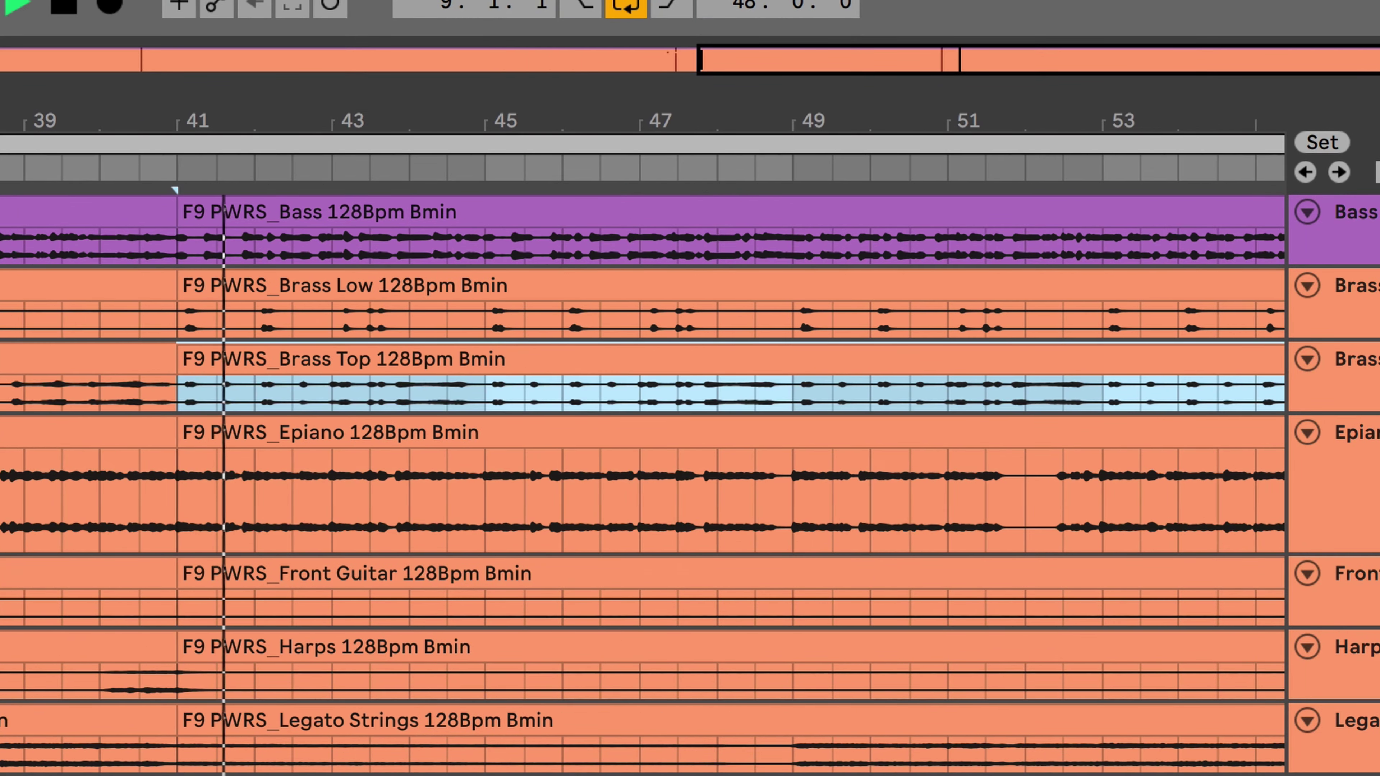
{"action": "left_click_drag", "start_coordinate": [1374, 413], "coordinate": [1375, 514]}
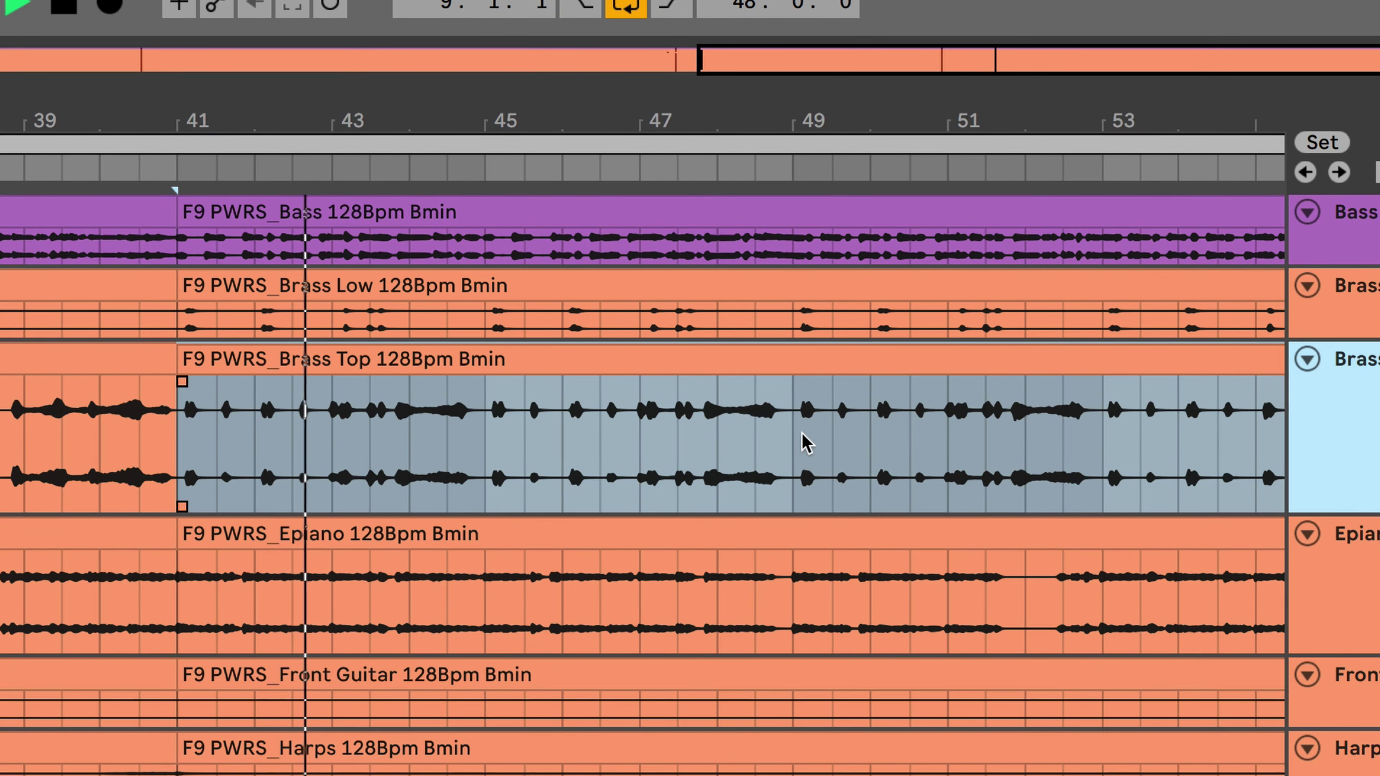
{"action": "scroll", "coordinate": [712, 408], "scroll_direction": "down", "scroll_amount": 3}
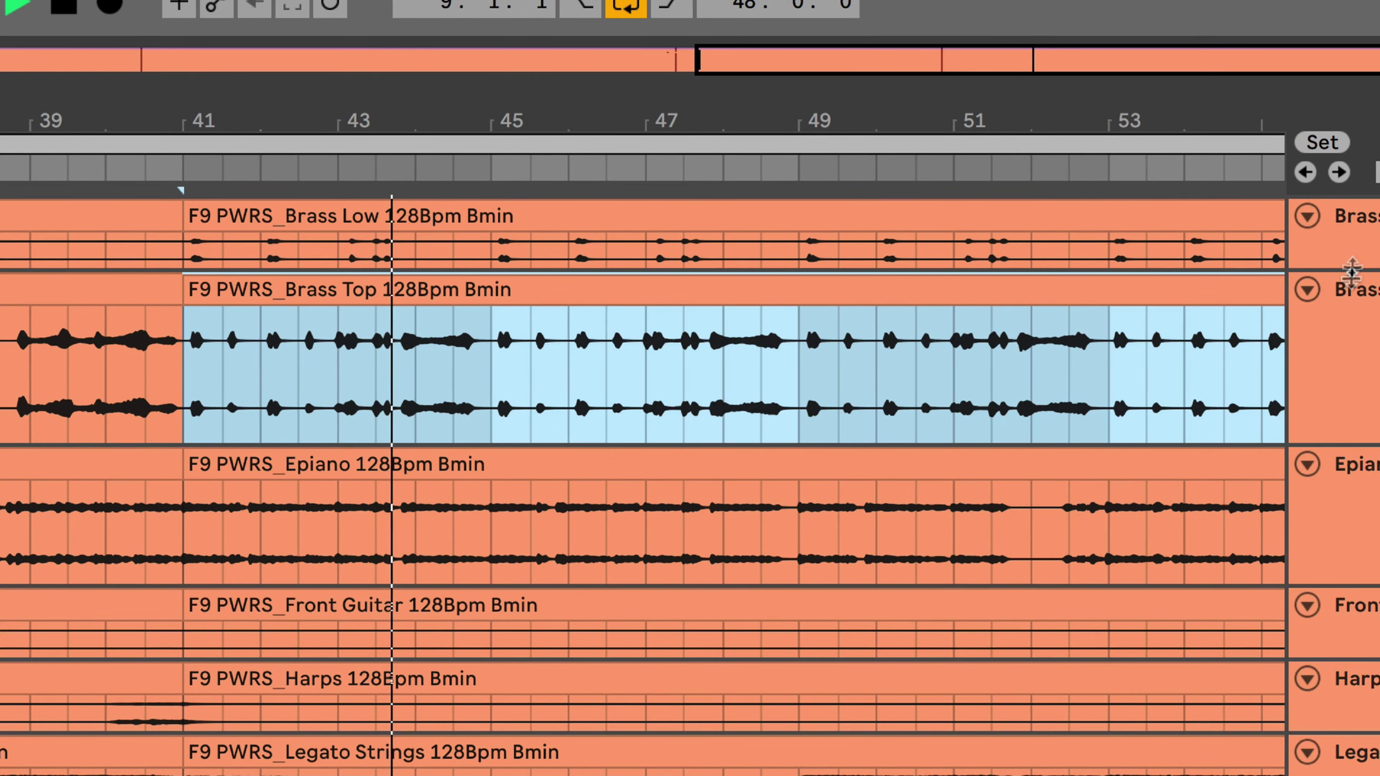
{"action": "left_click_drag", "start_coordinate": [1354, 262], "coordinate": [1355, 372]}
Step: Select the Wah Gtrs and Xylophone clips of the section starting at bar 41 and stop playback
{"action": "scroll", "coordinate": [944, 548], "scroll_direction": "down", "scroll_amount": 3}
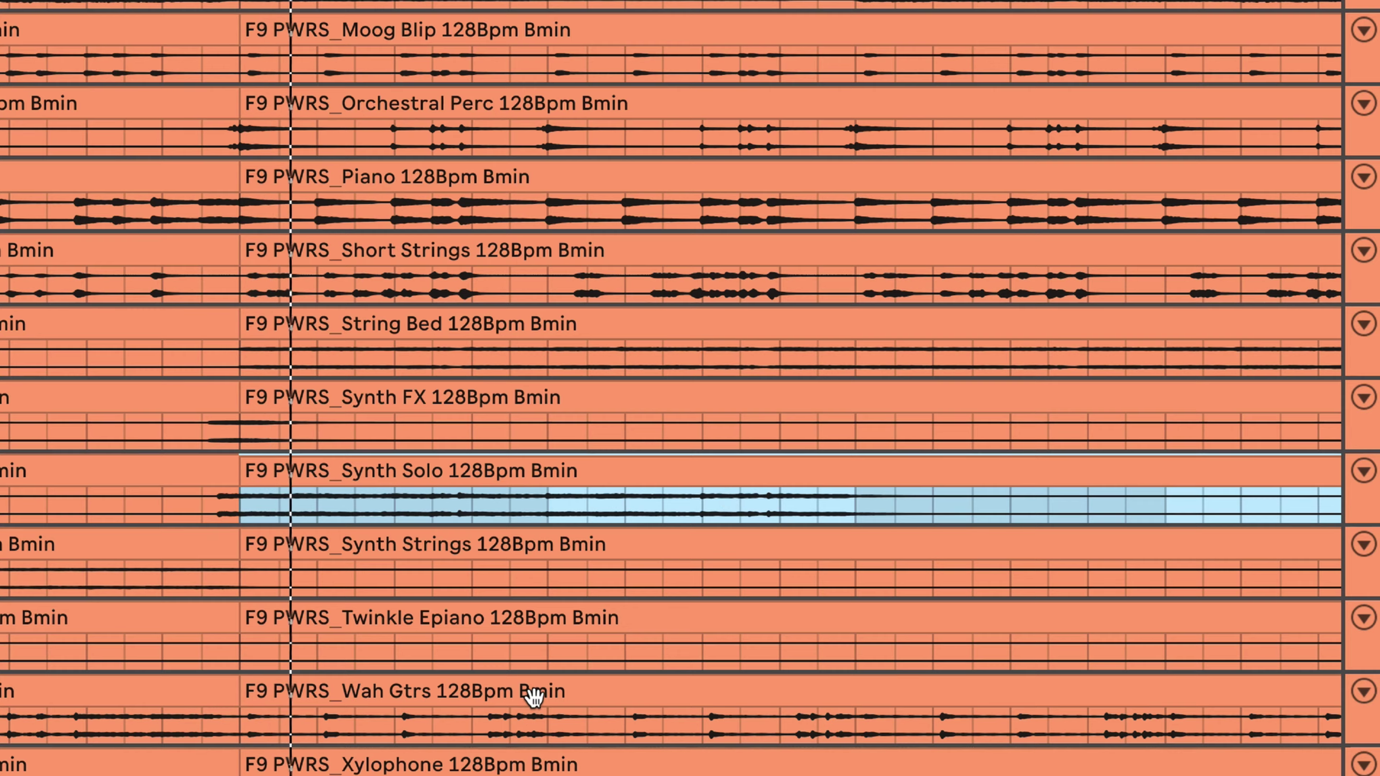
{"action": "left_click", "coordinate": [531, 695]}
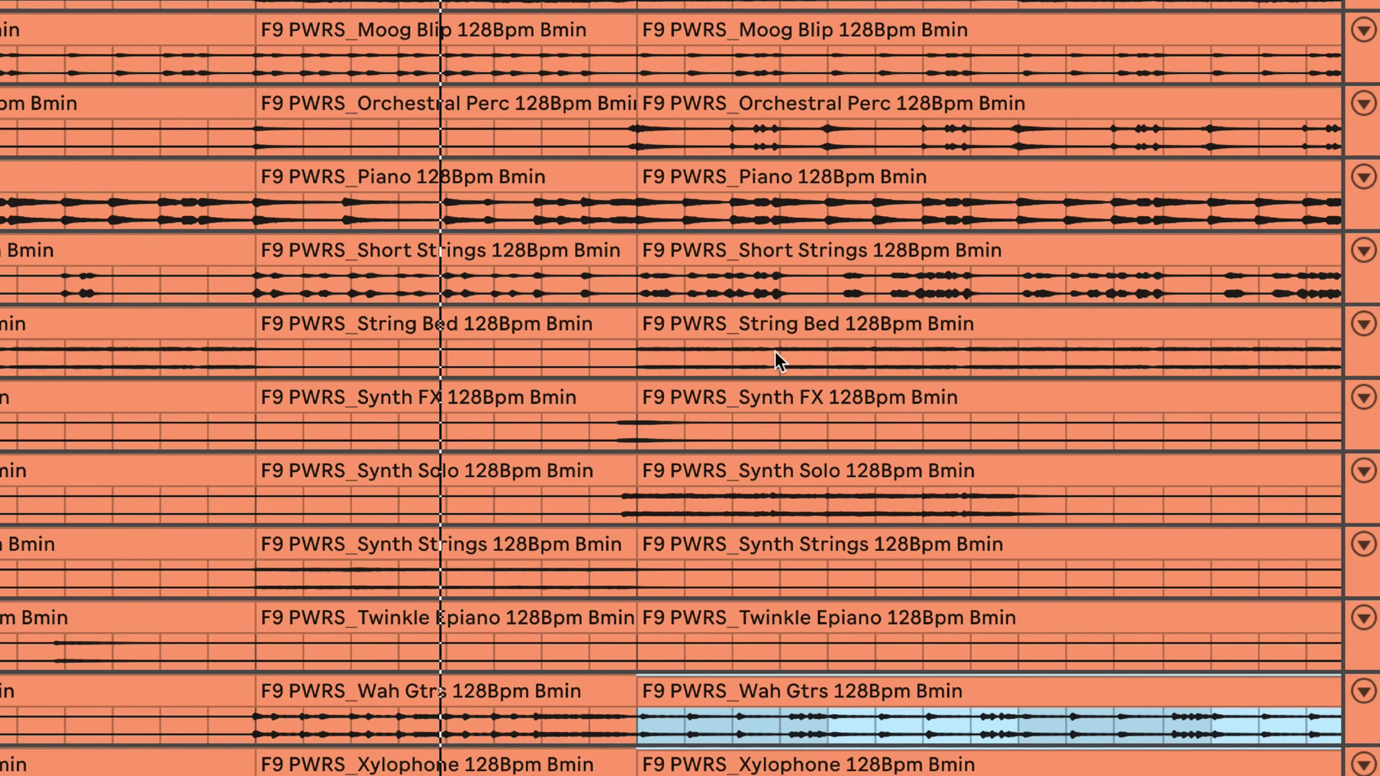
{"action": "scroll", "coordinate": [655, 348], "scroll_direction": "right", "scroll_amount": 5}
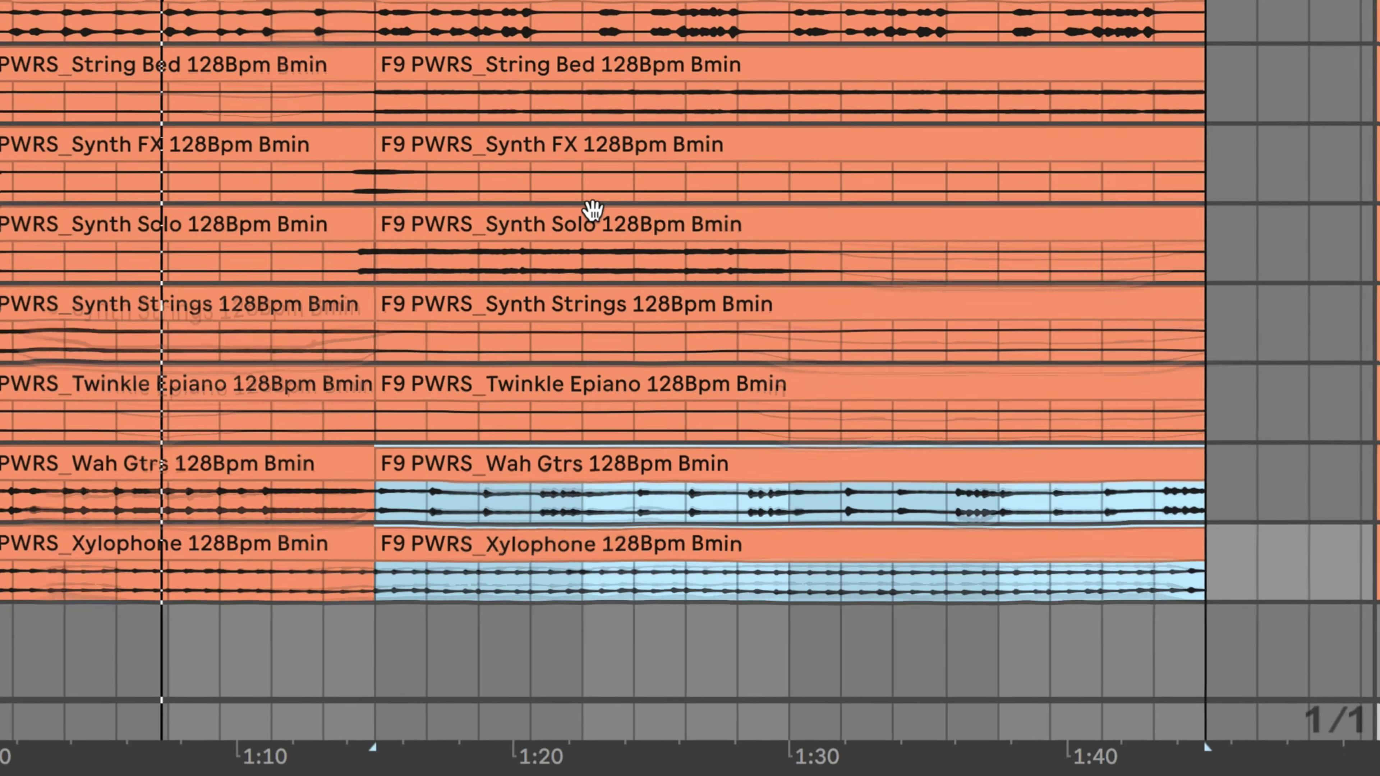
{"action": "key", "text": "space"}
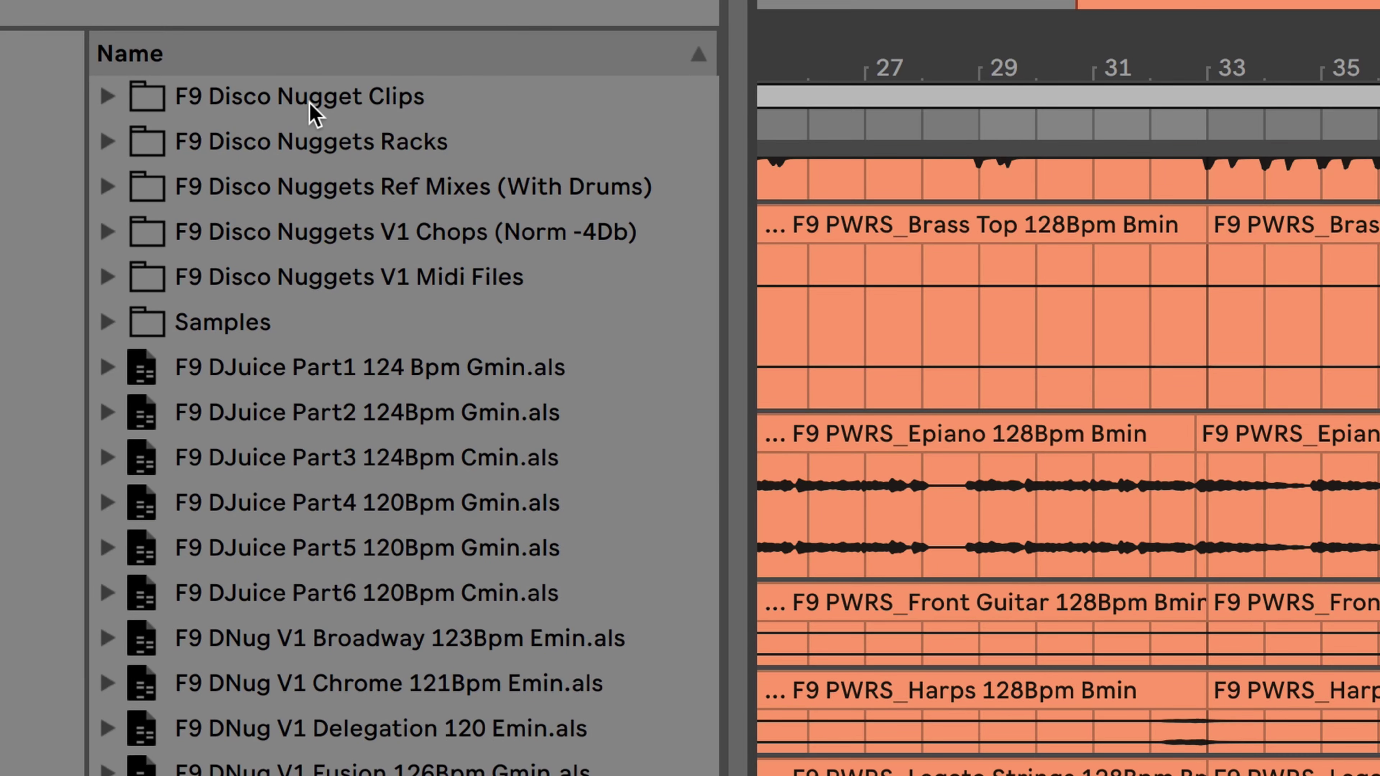
Step: Browse the F9 Disco Nugget Clips folder, checking its Brass, Bass and Guitar Clips subfolders and collapsing them again
{"action": "left_click", "coordinate": [271, 103]}
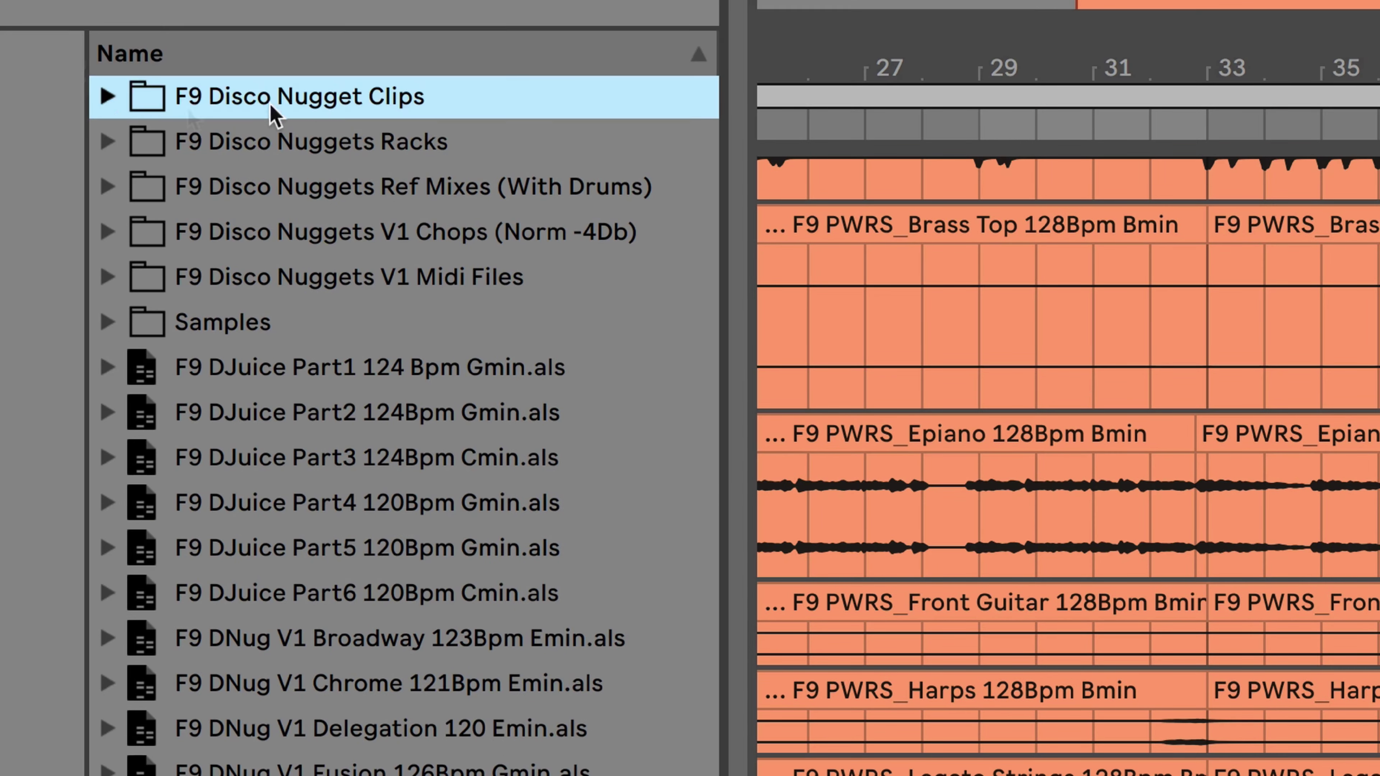
{"action": "left_click", "coordinate": [108, 98]}
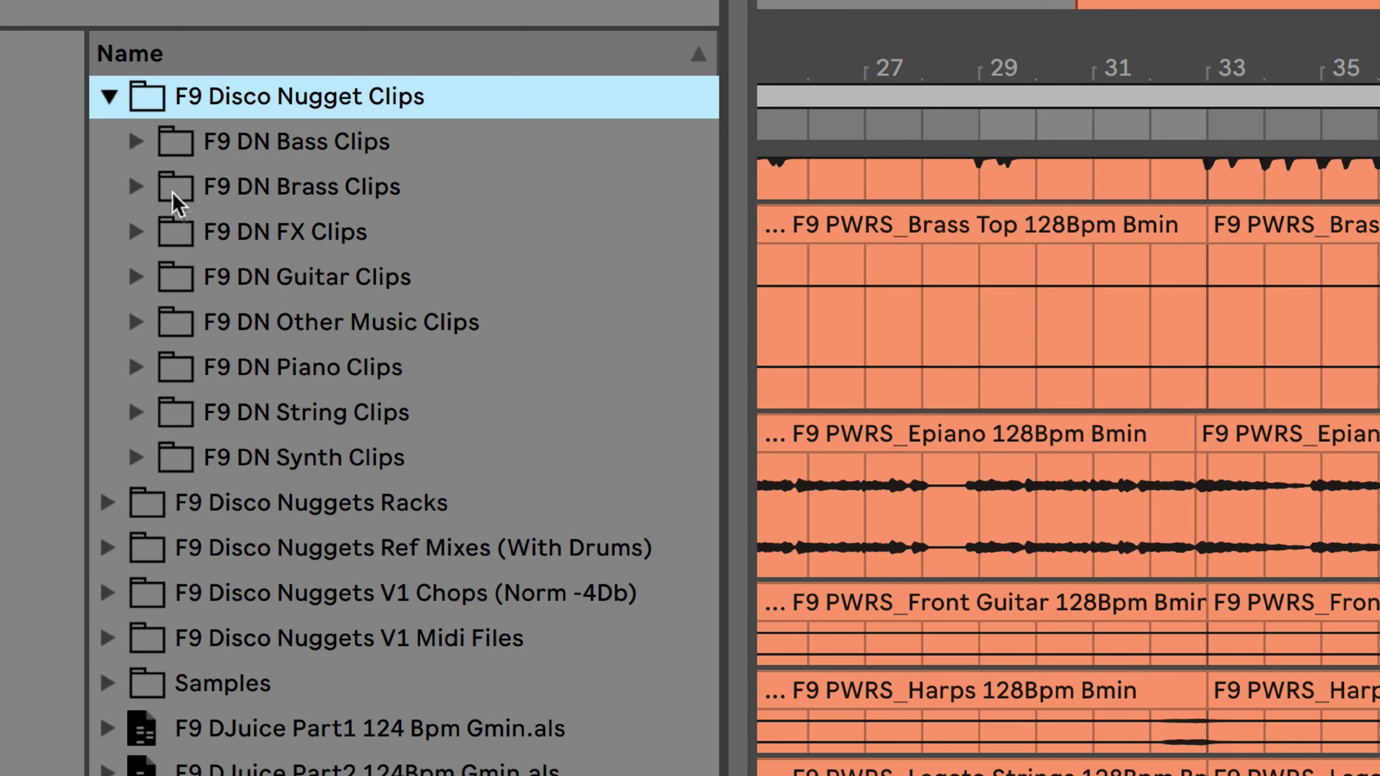
{"action": "left_click", "coordinate": [132, 186]}
{"action": "left_click", "coordinate": [133, 185]}
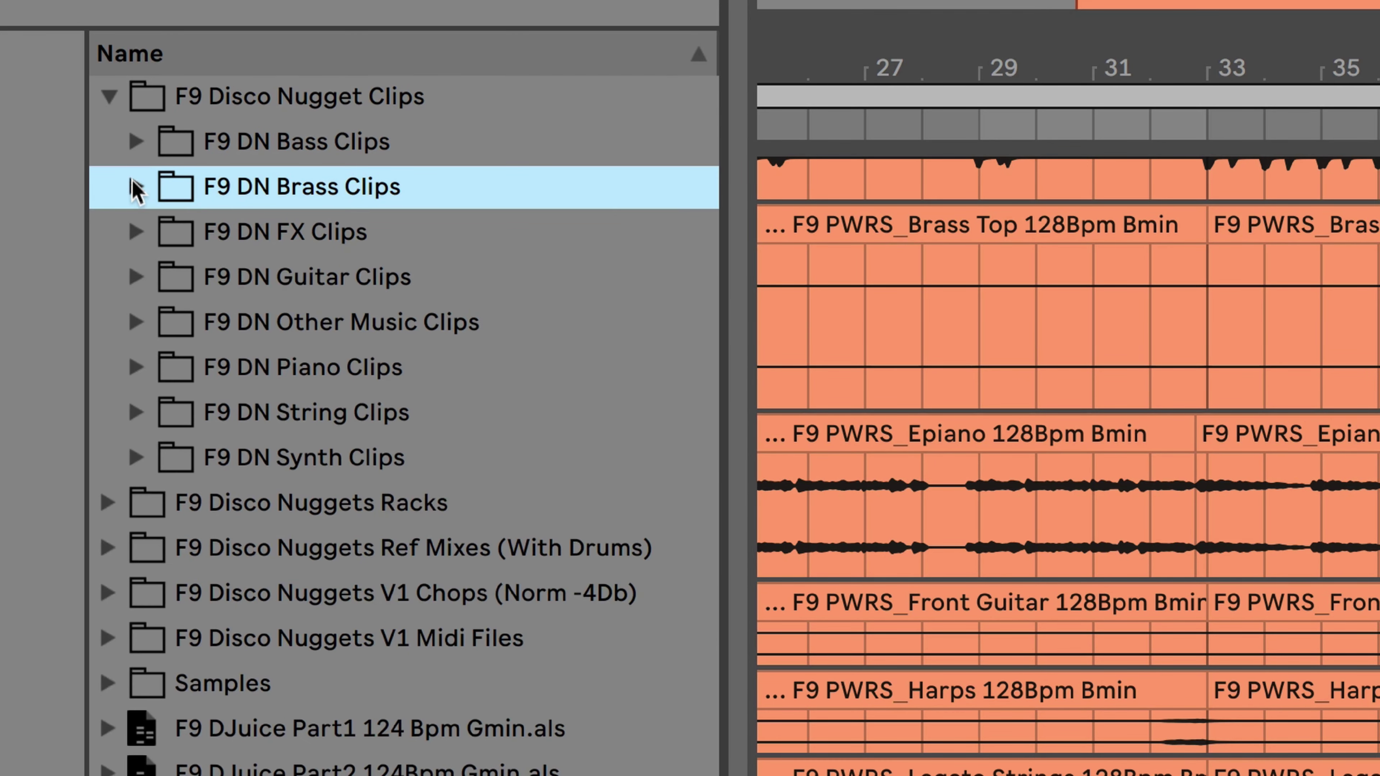
{"action": "left_click", "coordinate": [136, 142]}
{"action": "left_click", "coordinate": [137, 142]}
{"action": "left_click", "coordinate": [135, 275]}
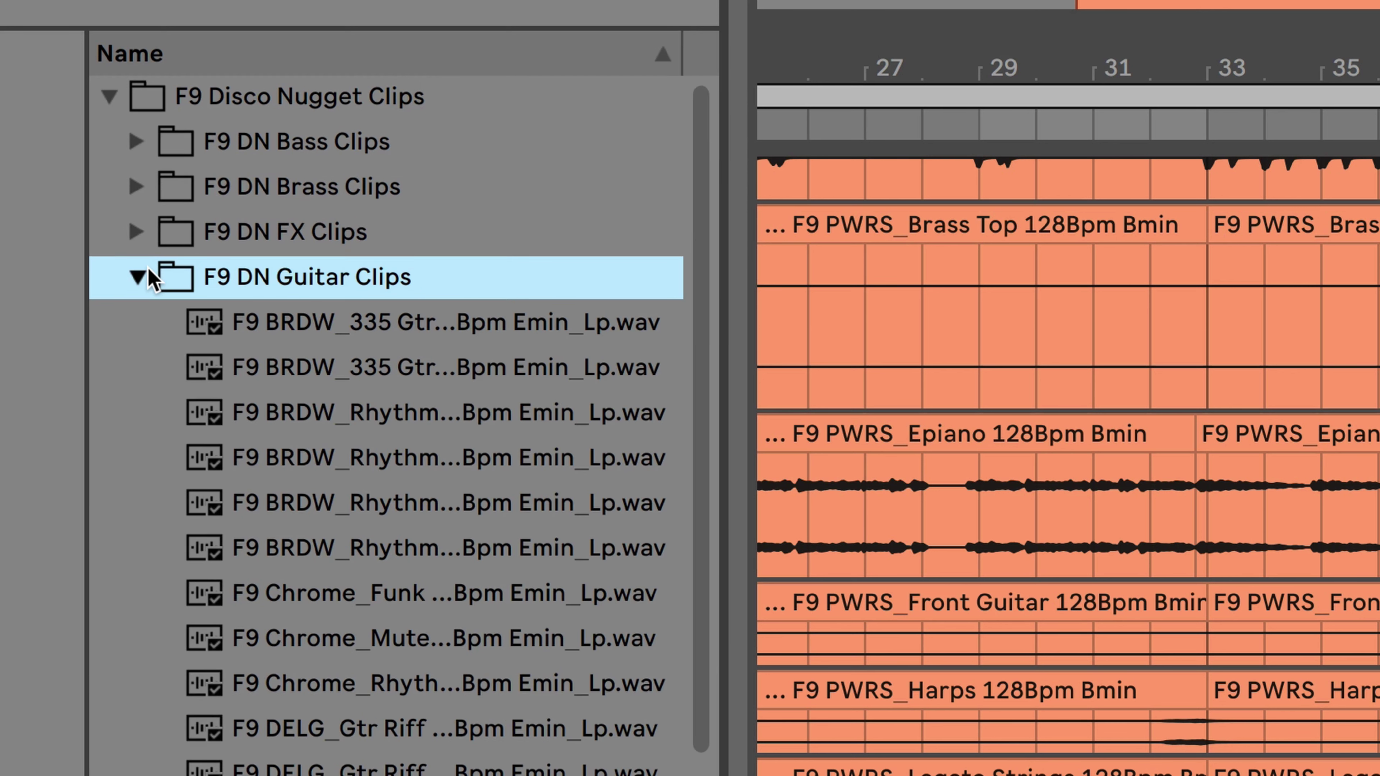
{"action": "left_click", "coordinate": [136, 277]}
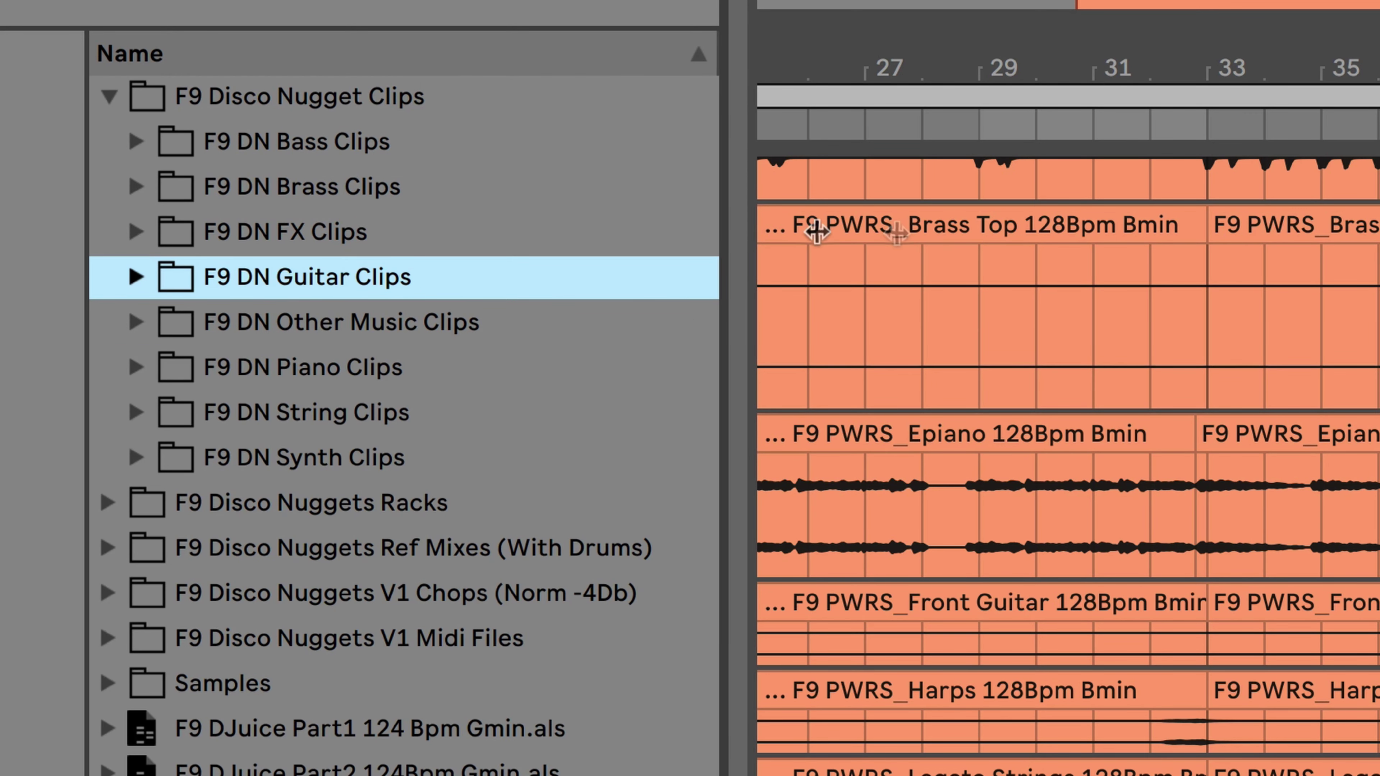
Step: Expand the F9 Disco Nuggets V1 Midi Files folder and its F9 DN V1 Powerstation Bmin subfolder
{"action": "left_click_drag", "start_coordinate": [742, 228], "coordinate": [914, 233]}
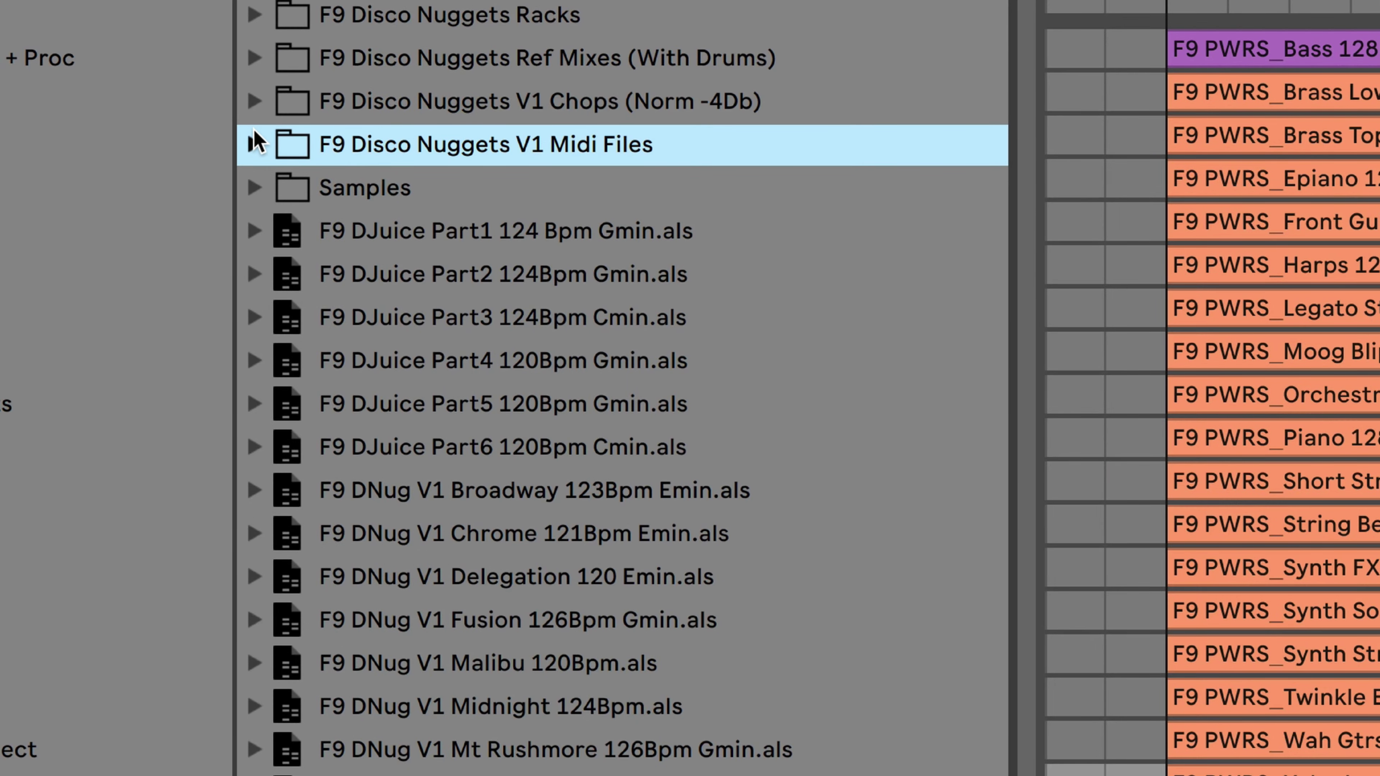
{"action": "left_click", "coordinate": [256, 143]}
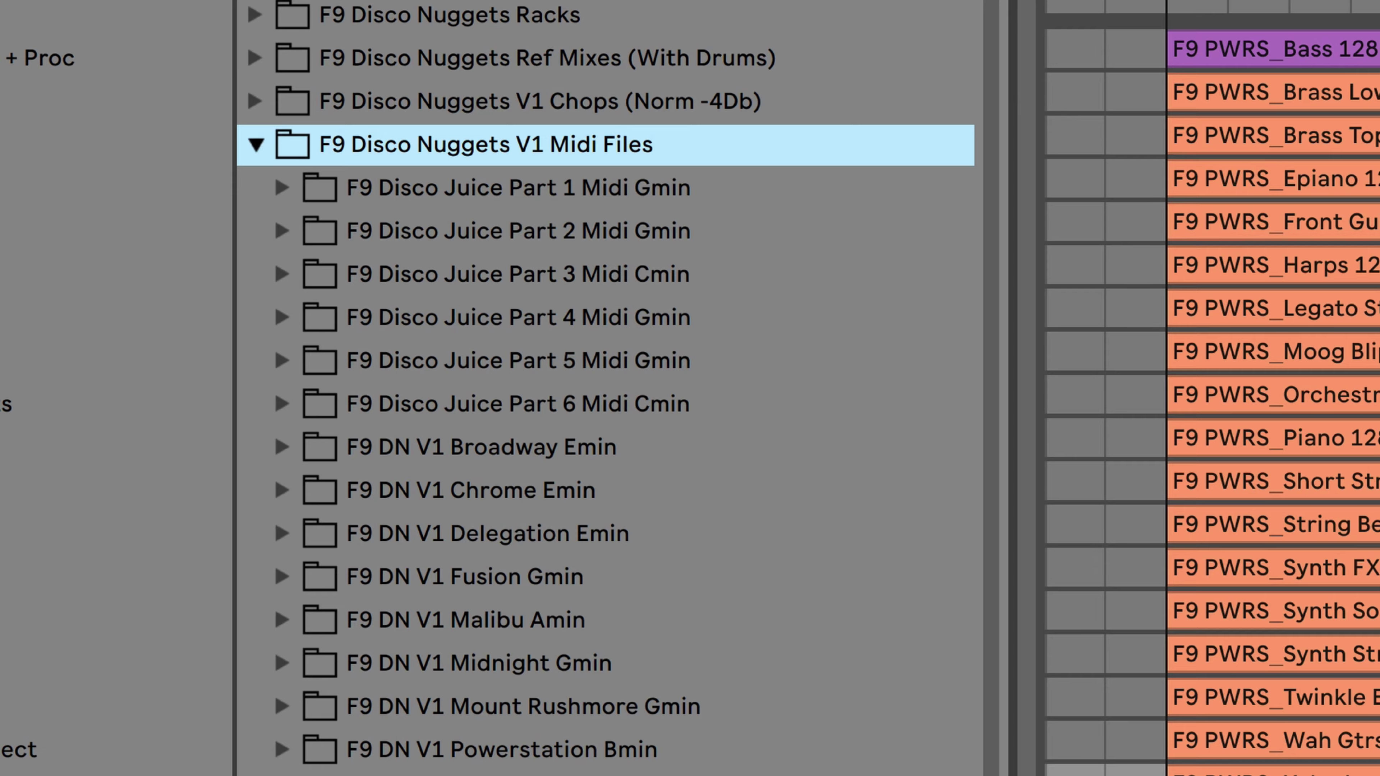
{"action": "left_click", "coordinate": [278, 750]}
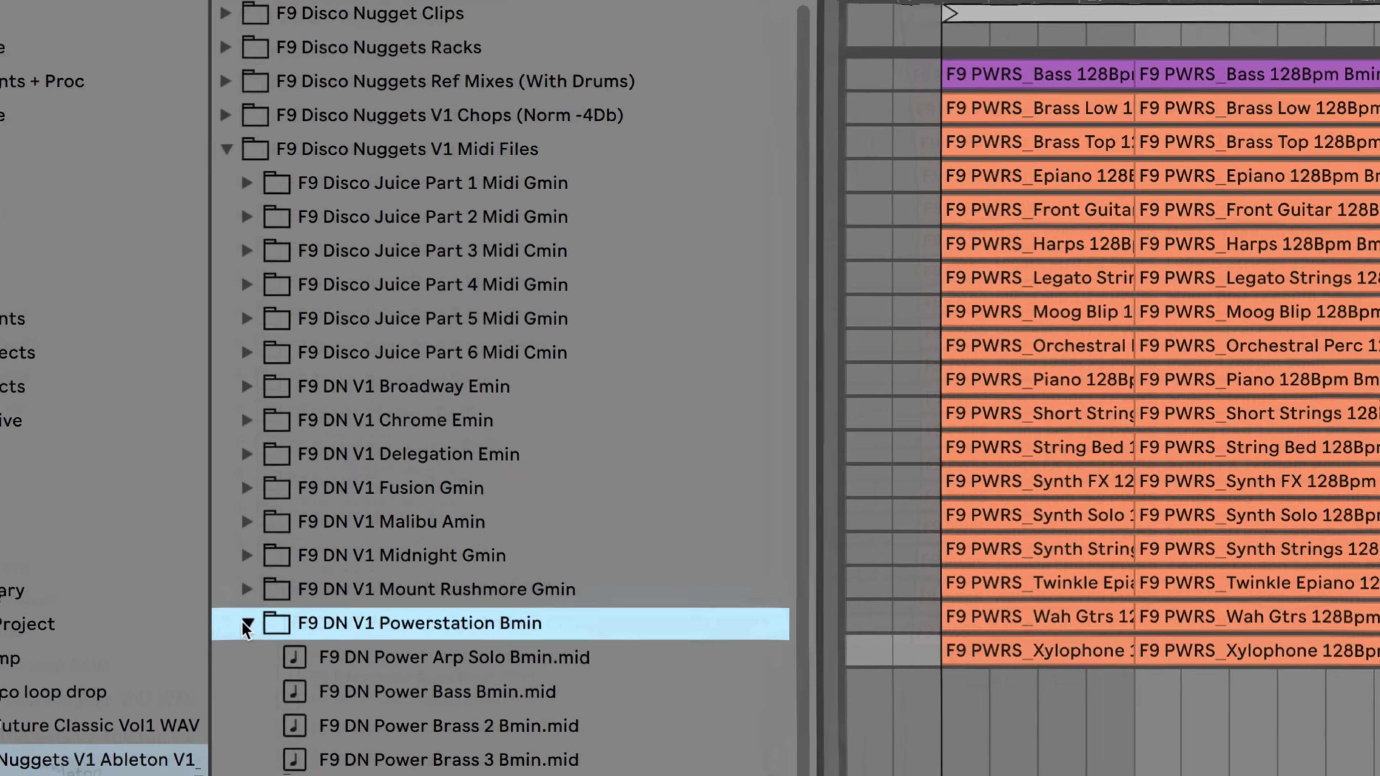
Step: Add all Powerstation MIDI files, from Arp Solo to Xylophone, to the arrangement at bar 9 on new MIDI tracks below the audio tracks
{"action": "left_click", "coordinate": [269, 388]}
{"action": "left_click", "coordinate": [255, 572], "text": "shift"}
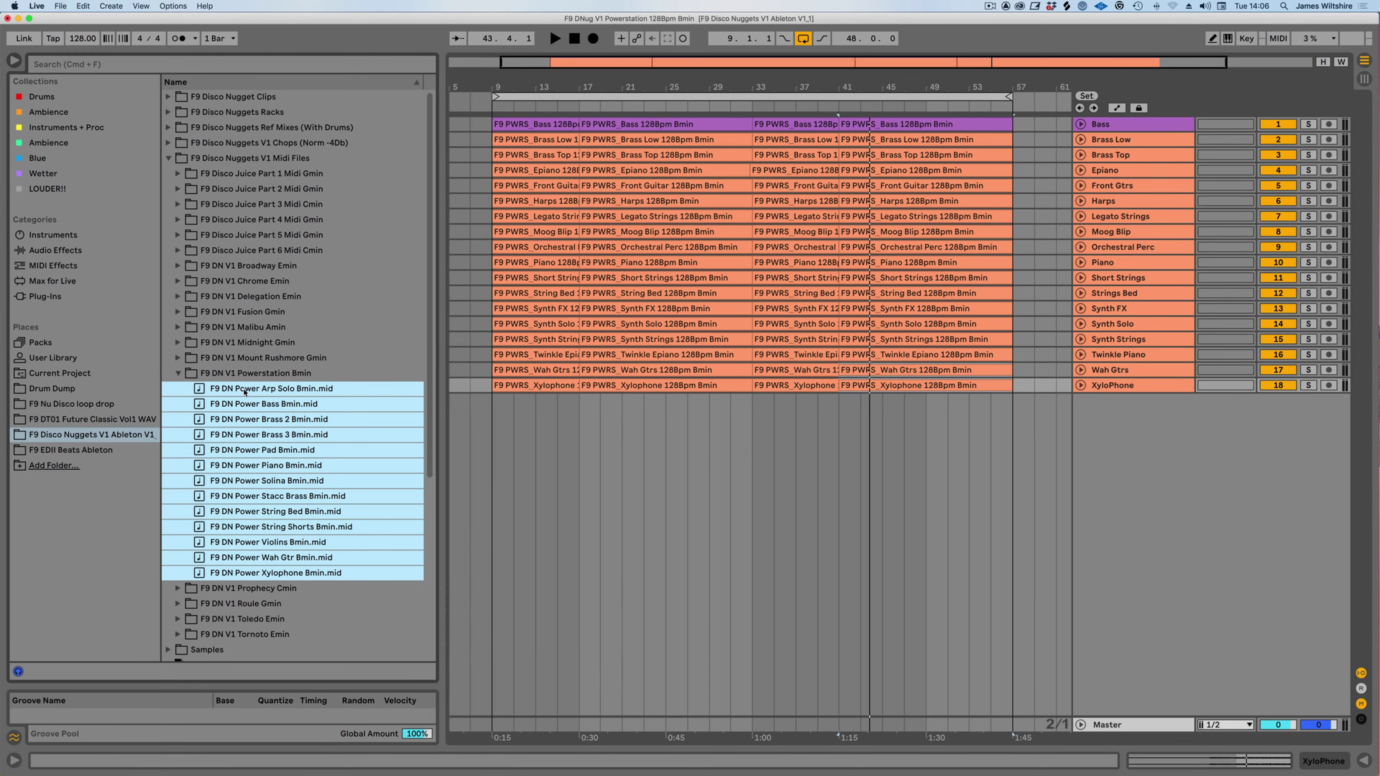
{"action": "left_click_drag", "start_coordinate": [244, 391], "coordinate": [589, 453]}
{"action": "left_click", "coordinate": [755, 436]}
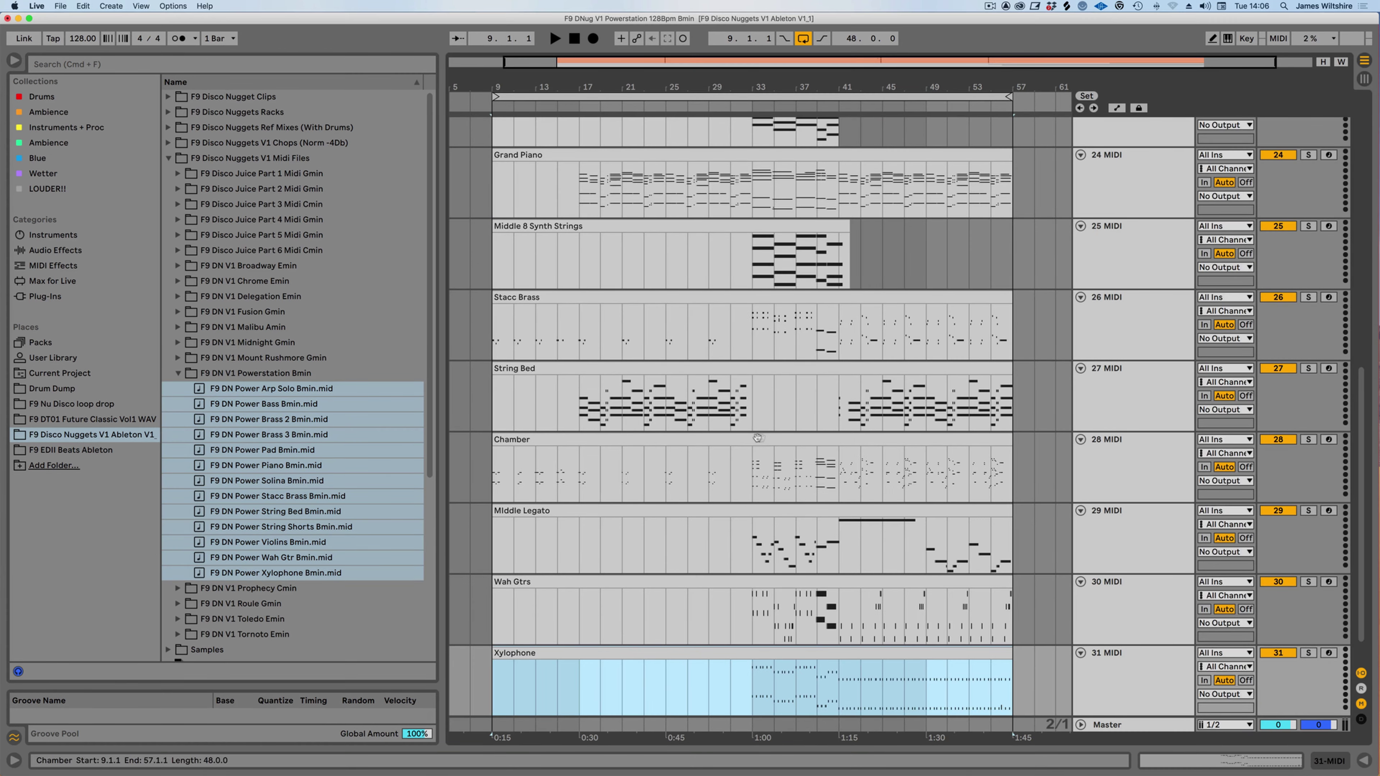
Step: Examine the imported MIDI clips from Arp Solo to Xylophone against the audio tracks above them
{"action": "scroll", "coordinate": [760, 442], "scroll_direction": "up", "scroll_amount": 10}
{"action": "scroll", "coordinate": [759, 442], "scroll_direction": "down", "scroll_amount": 5}
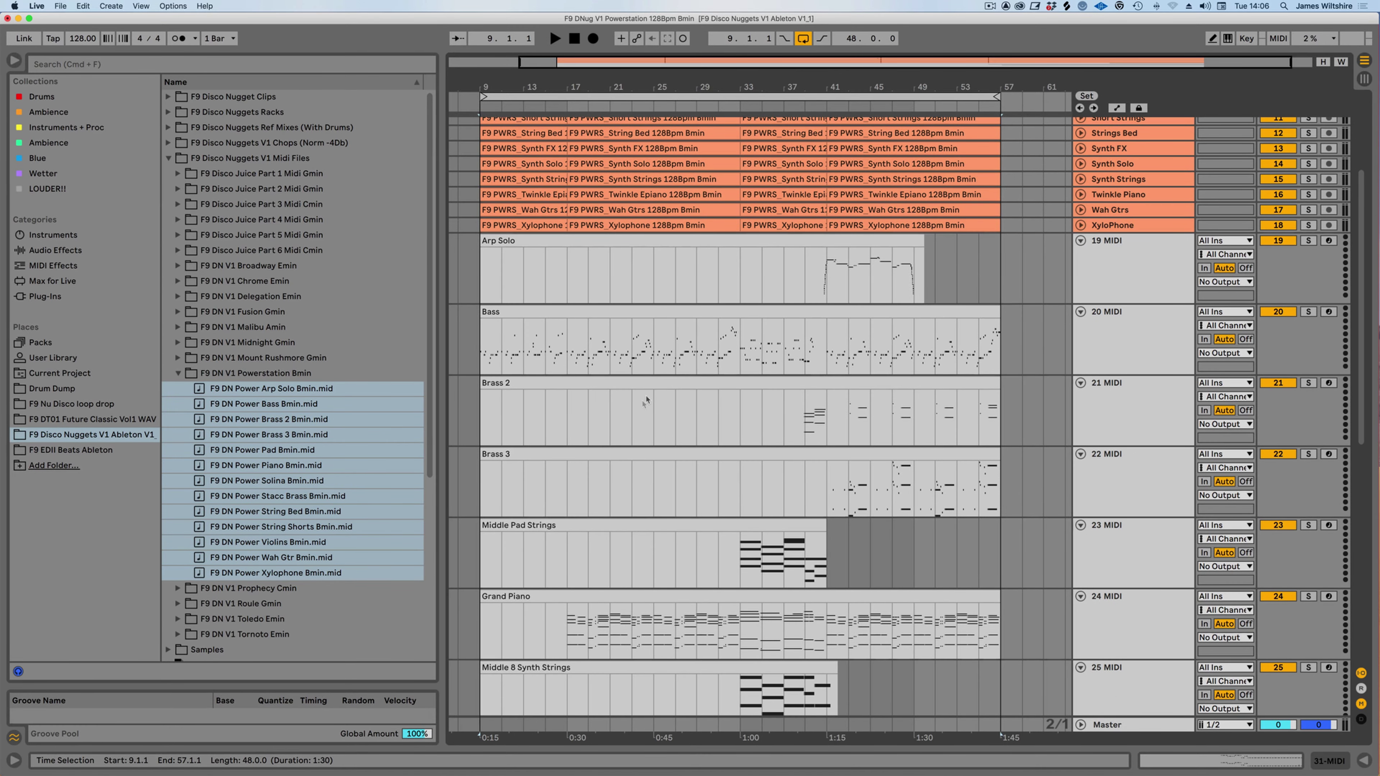
{"action": "scroll", "coordinate": [718, 398], "scroll_direction": "down", "scroll_amount": 15}
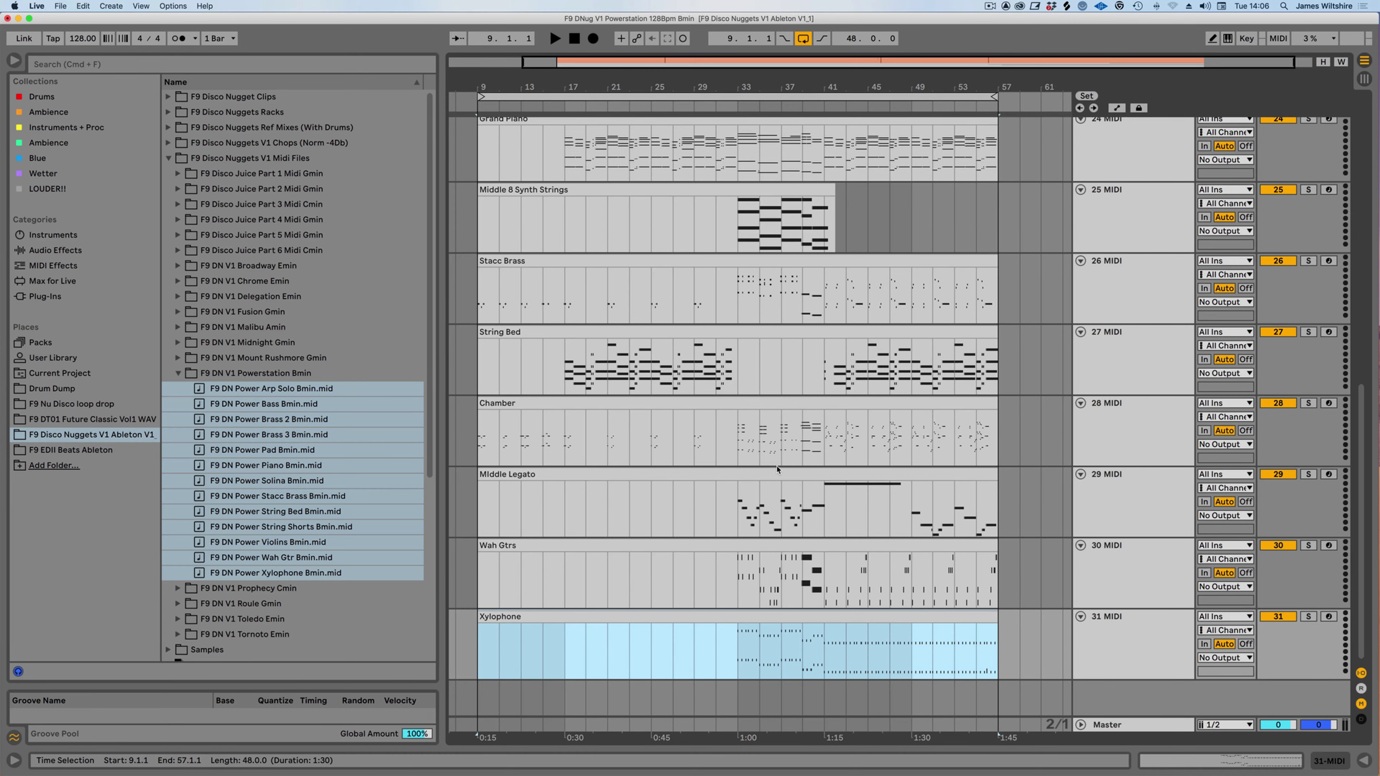
{"action": "scroll", "coordinate": [777, 468], "scroll_direction": "up", "scroll_amount": 20}
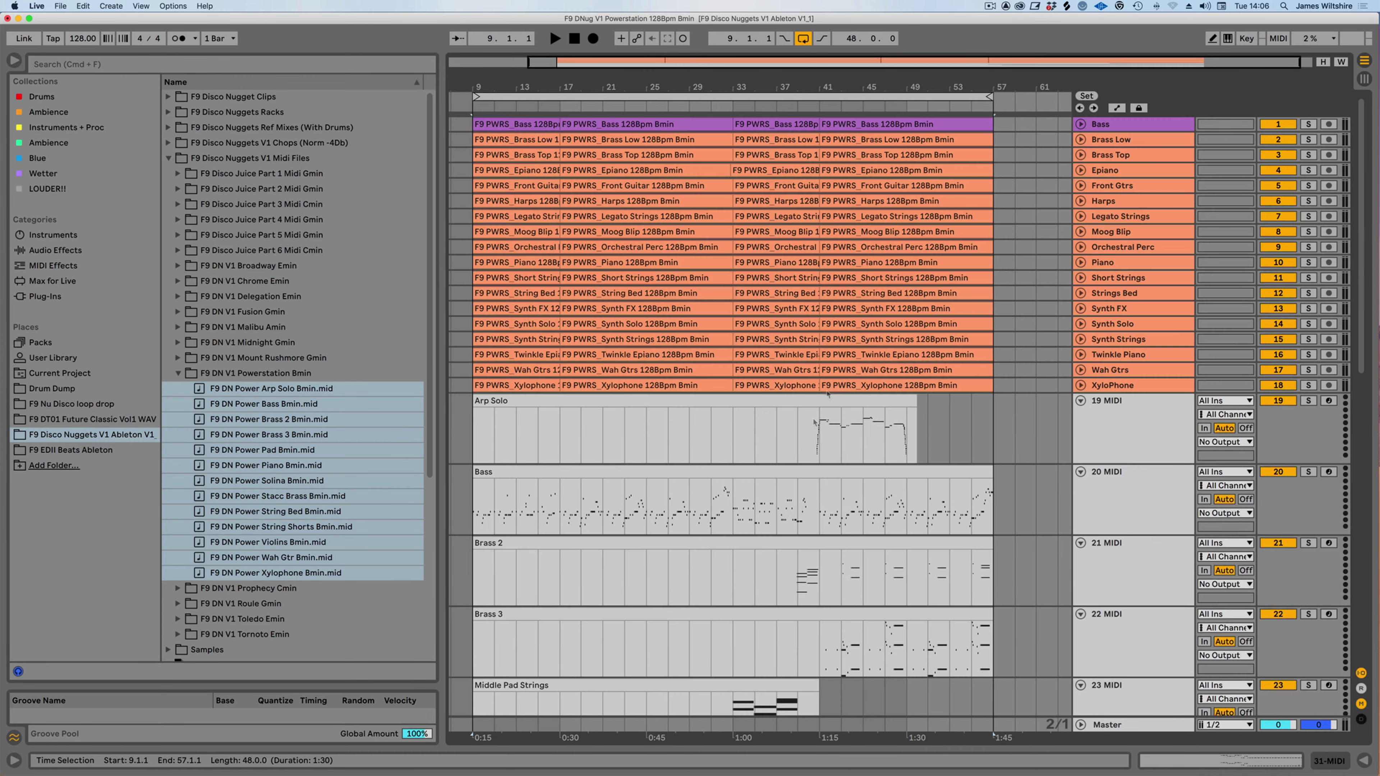
Step: Inspect the imported Bass MIDI clip and MIDI track 19, and look through the MIDI tracks below
{"action": "left_click", "coordinate": [837, 472]}
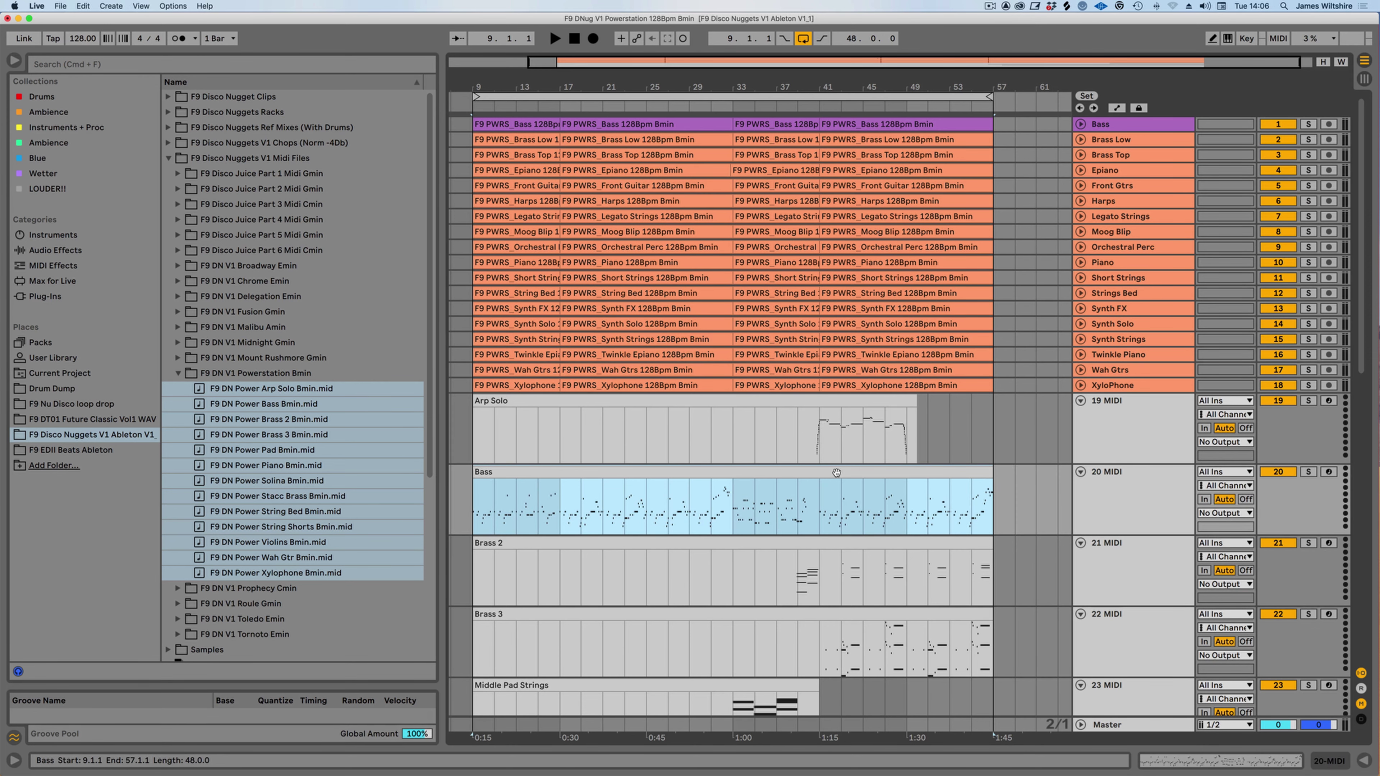
{"action": "left_click", "coordinate": [1109, 439]}
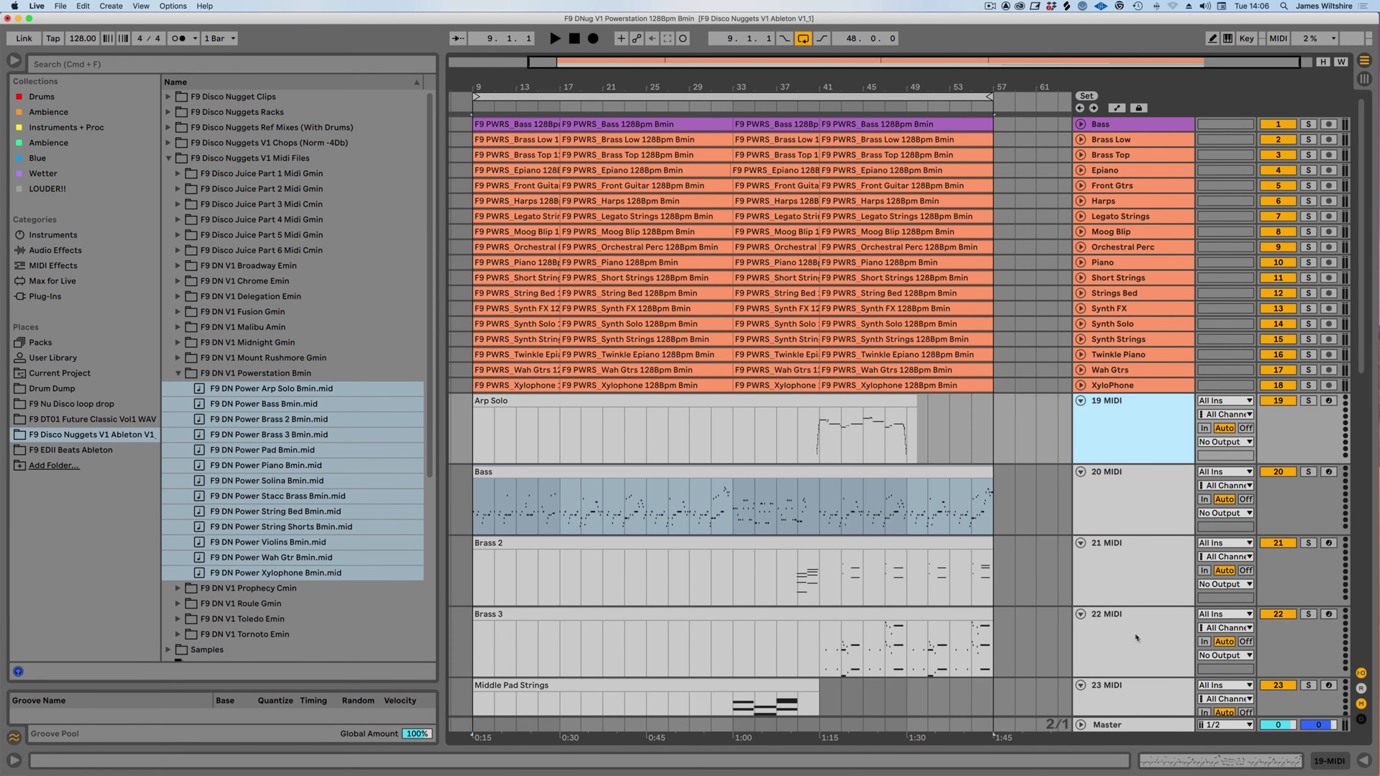
{"action": "scroll", "coordinate": [1109, 439], "scroll_direction": "down", "scroll_amount": 5}
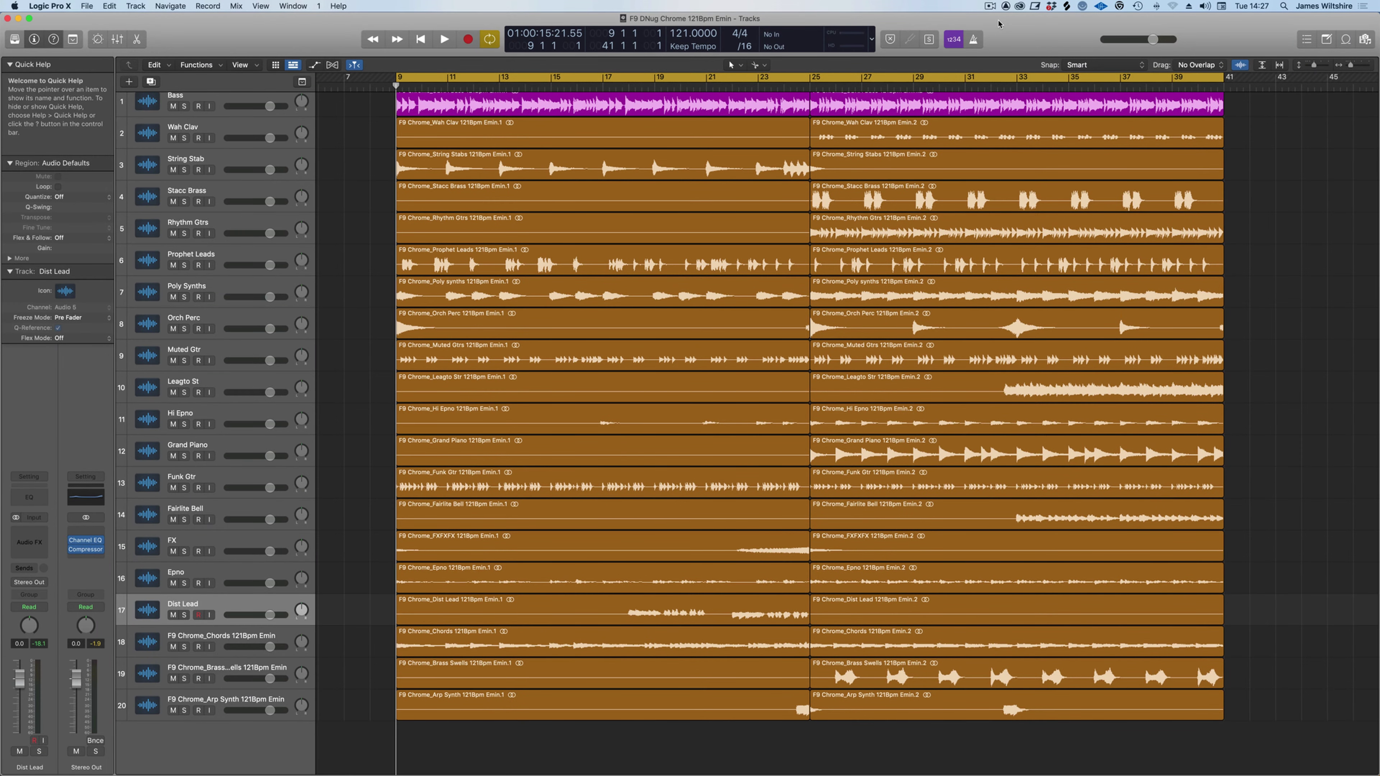
Step: Switch to Logic Pro and audition the F9 DNug Chrome arrangement from bar 9, skipping ahead toward its second section at bar 25
{"action": "key", "text": "space"}
{"action": "scroll", "coordinate": [861, 144], "scroll_direction": "up", "scroll_amount": 1}
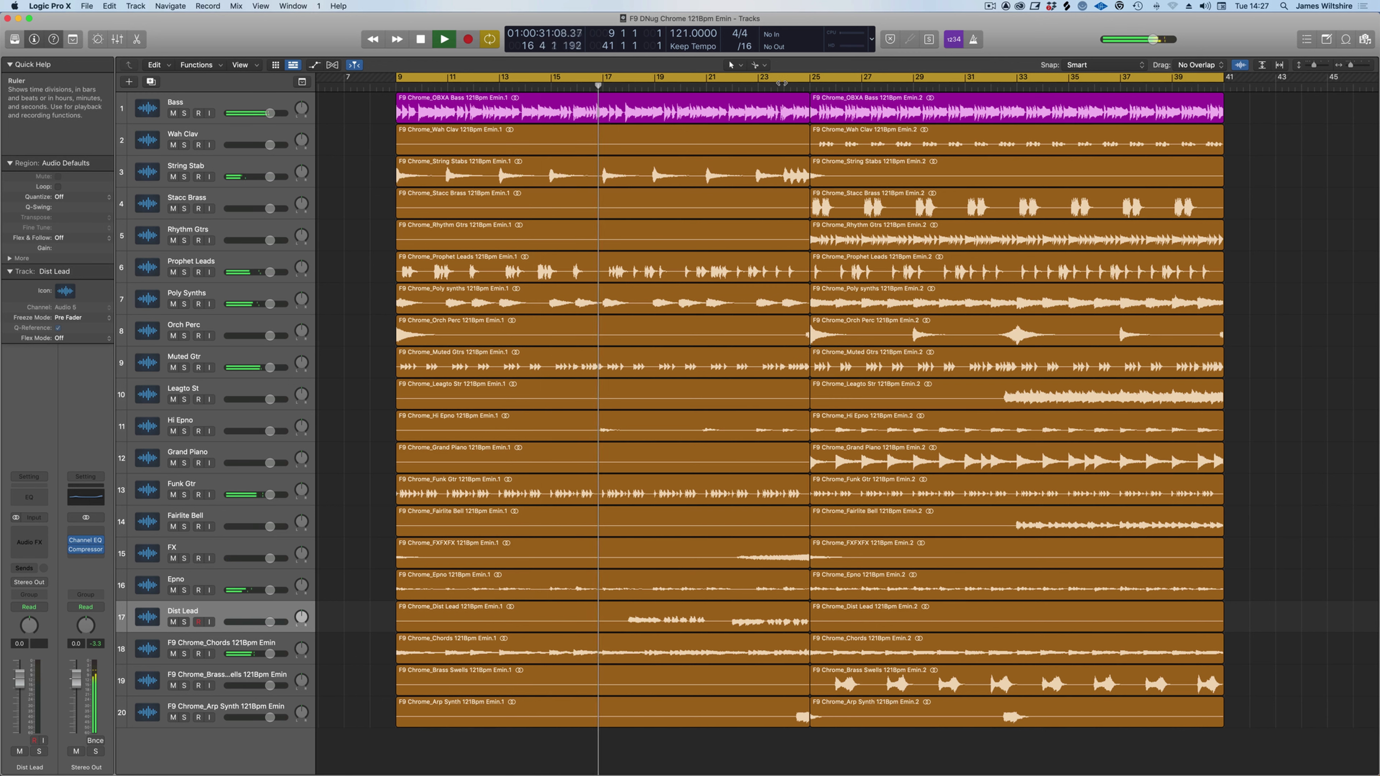
{"action": "left_click", "coordinate": [782, 82]}
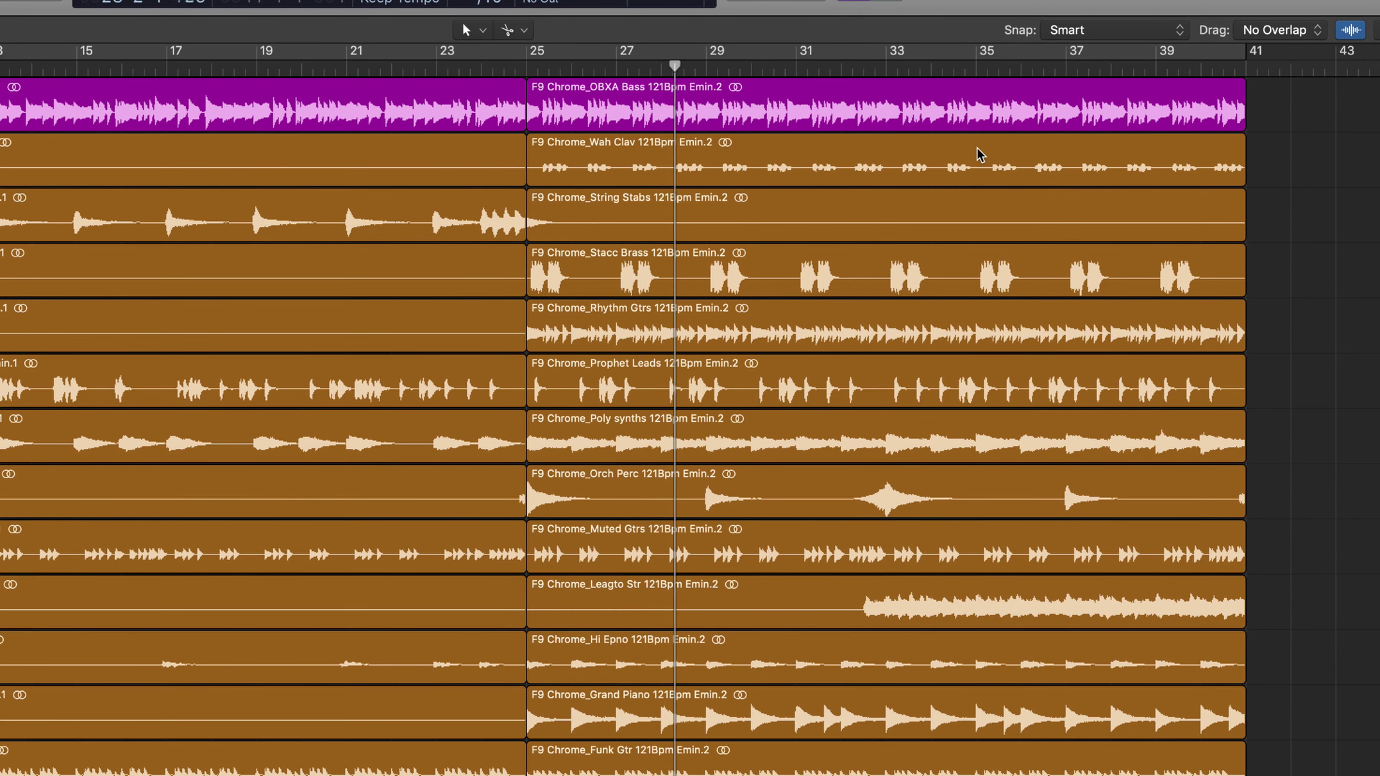
{"action": "scroll", "coordinate": [977, 155], "scroll_direction": "right", "scroll_amount": 3}
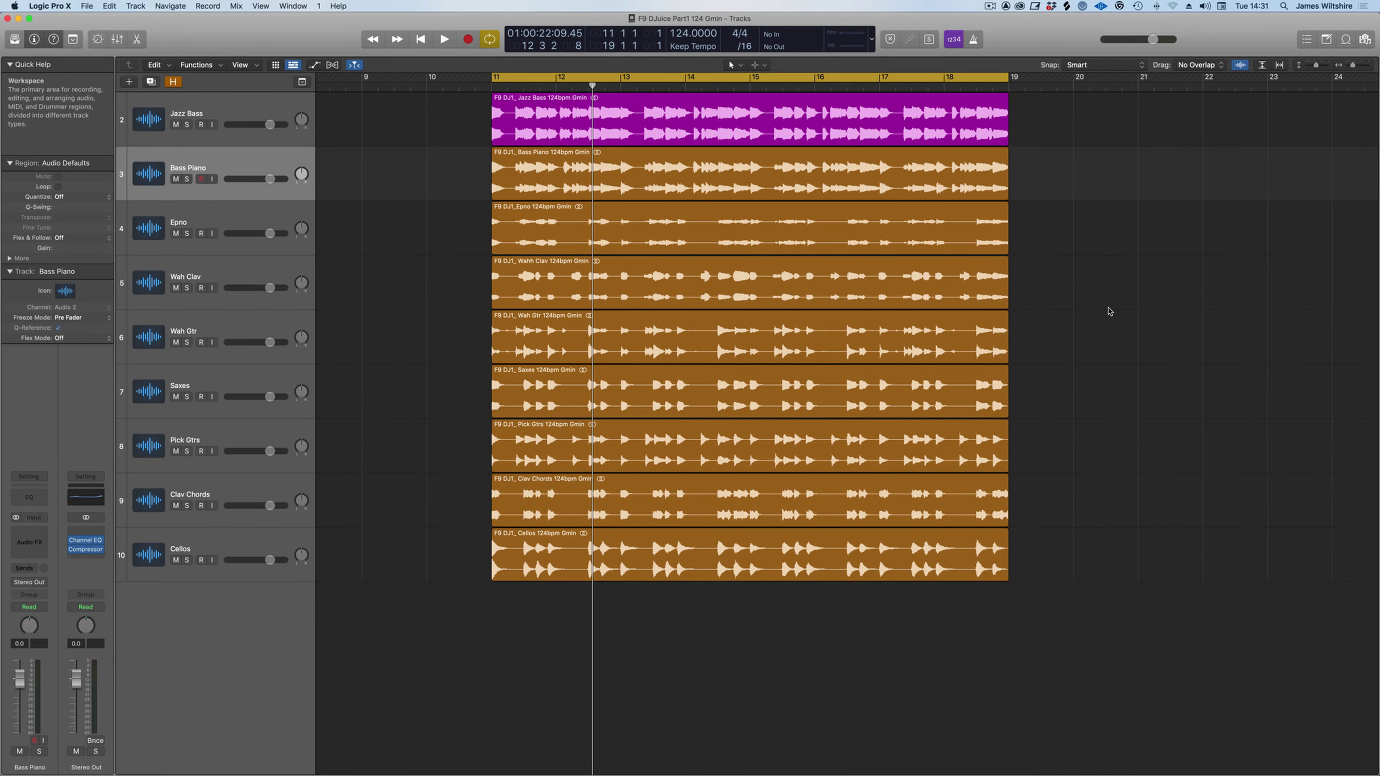
Step: Audition the F9 DJuice Part1 124 Gmin, Part6 120 Cmin and Part3 124 Cmin arrangements from their starts
{"action": "key", "text": "super+Right"}
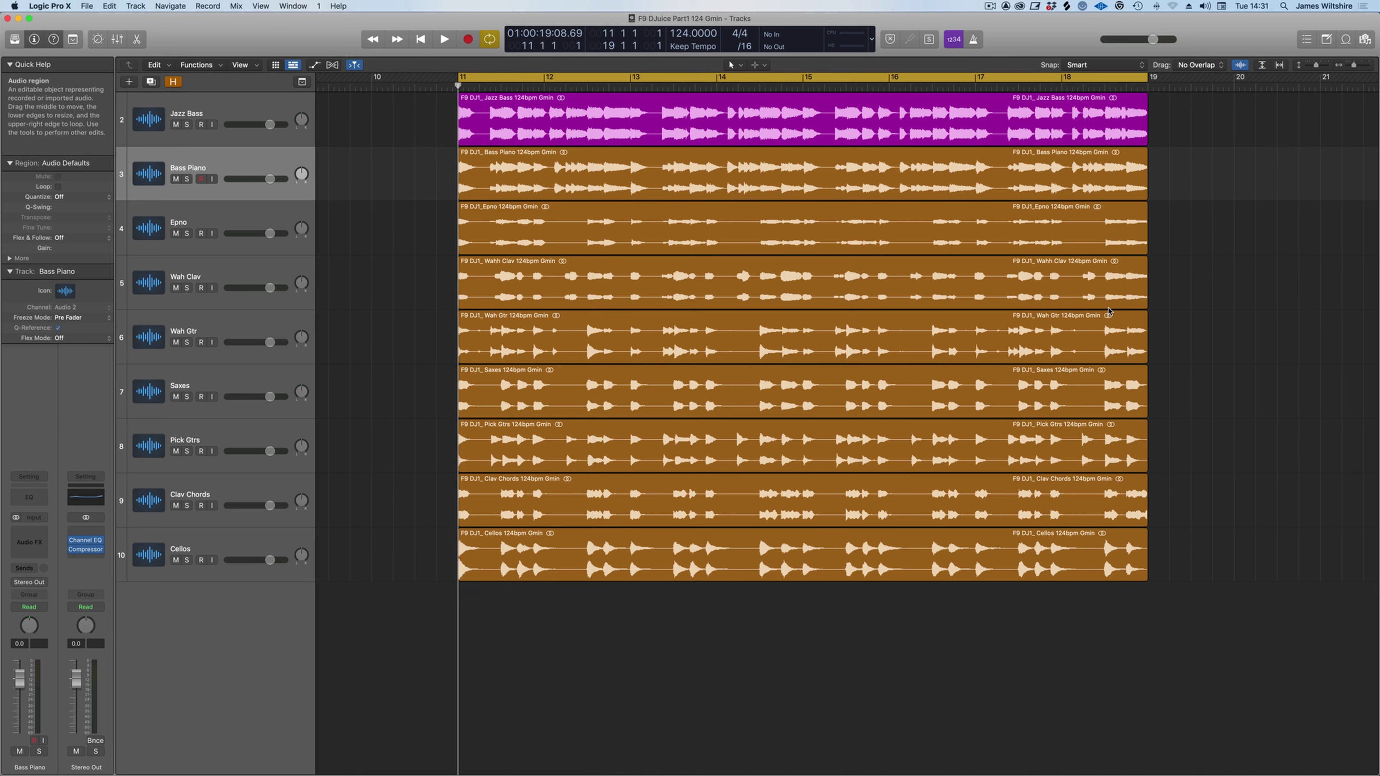
{"action": "key", "text": "space"}
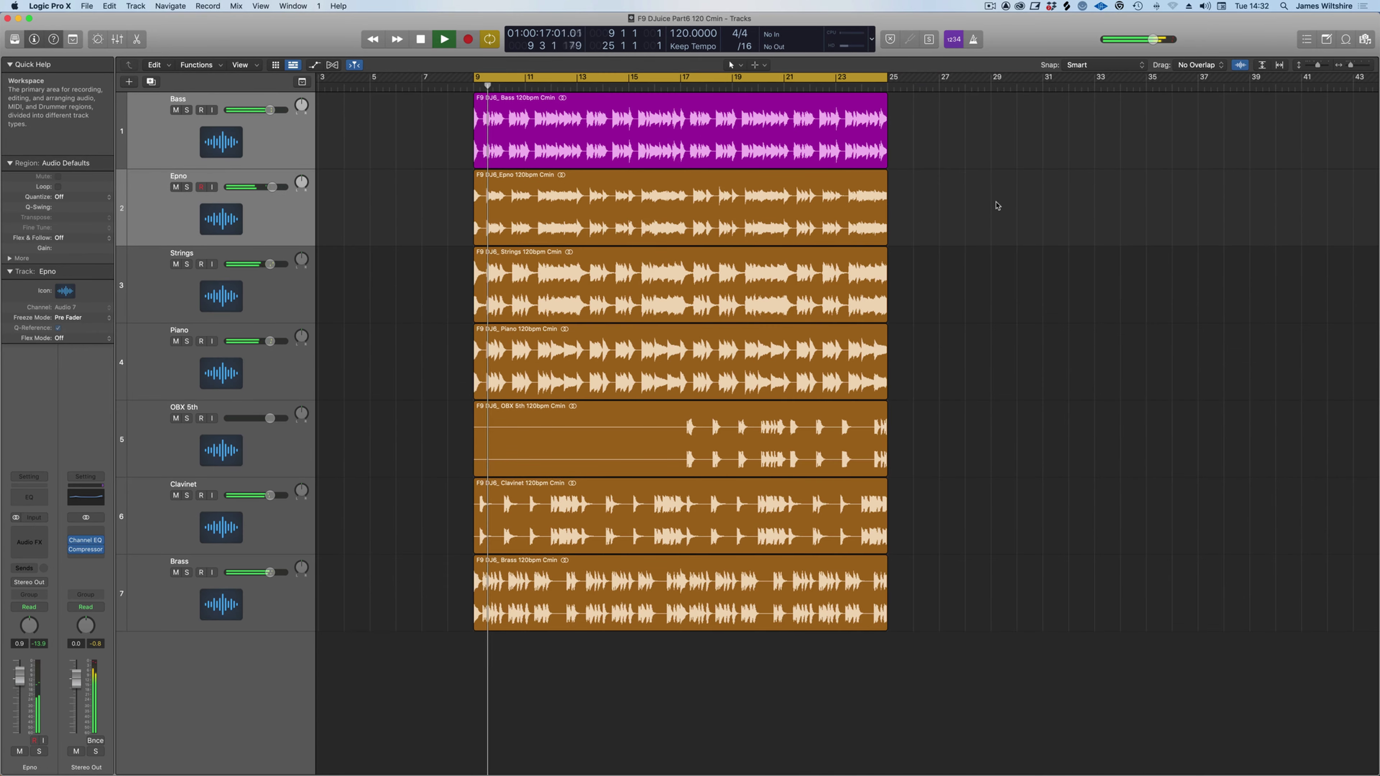
{"action": "scroll", "coordinate": [970, 207], "scroll_direction": "left", "scroll_amount": 2}
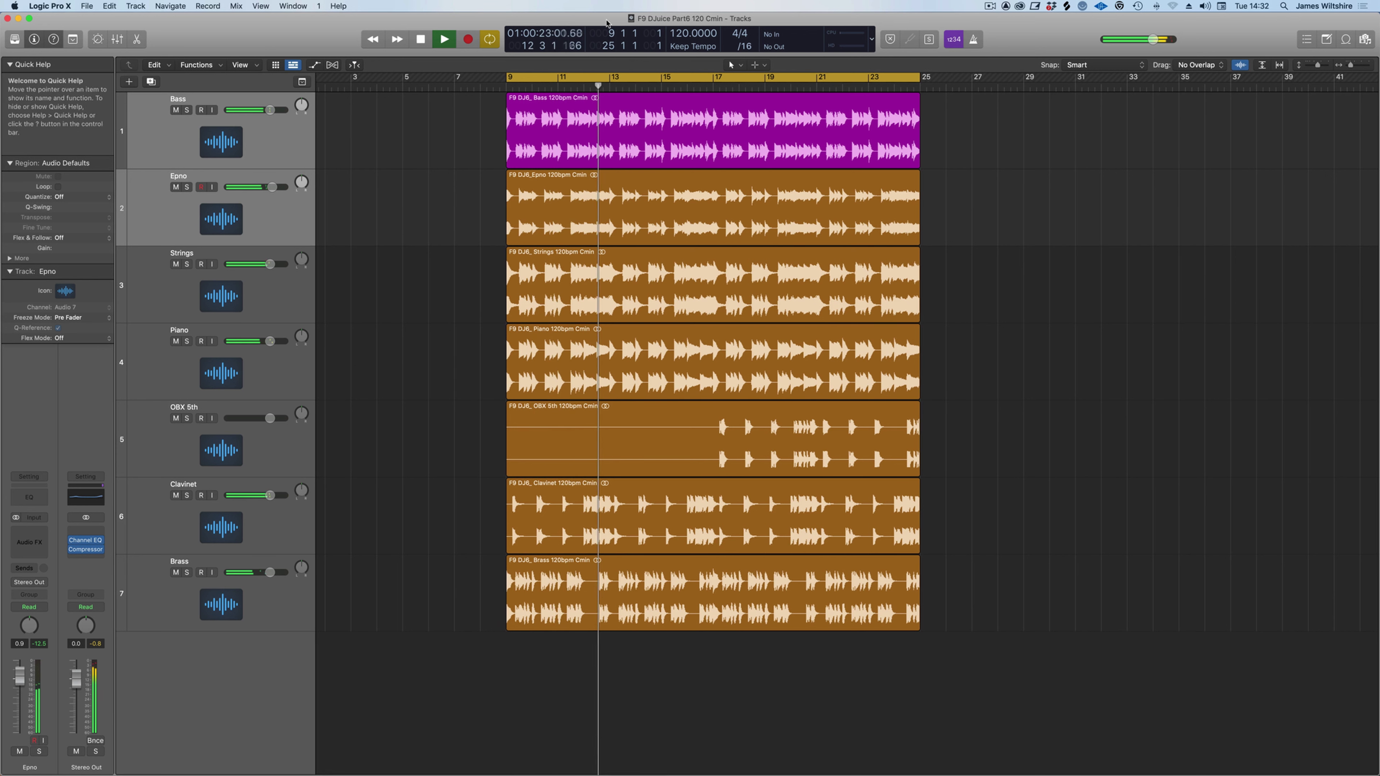
{"action": "key", "text": "space"}
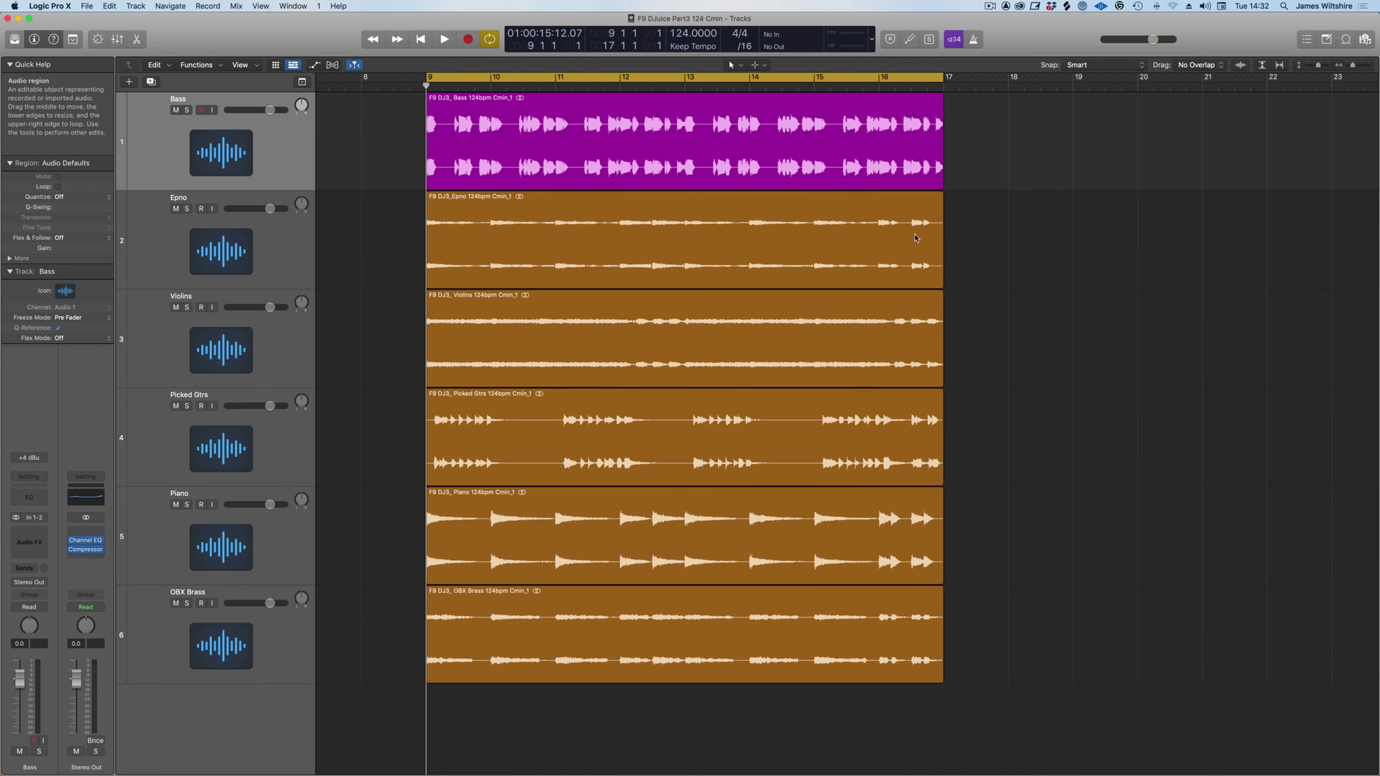
{"action": "key", "text": "space"}
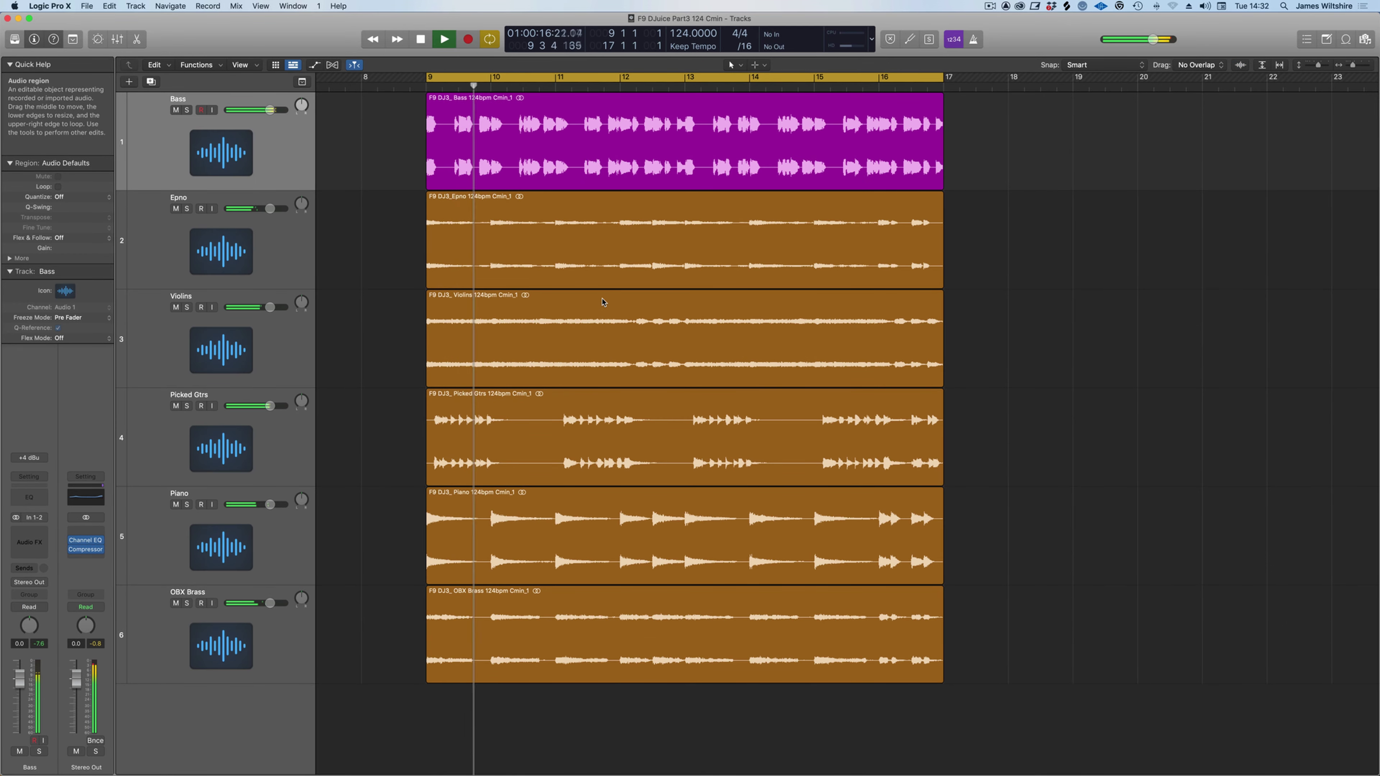
{"action": "scroll", "coordinate": [603, 302], "scroll_direction": "left", "scroll_amount": 1}
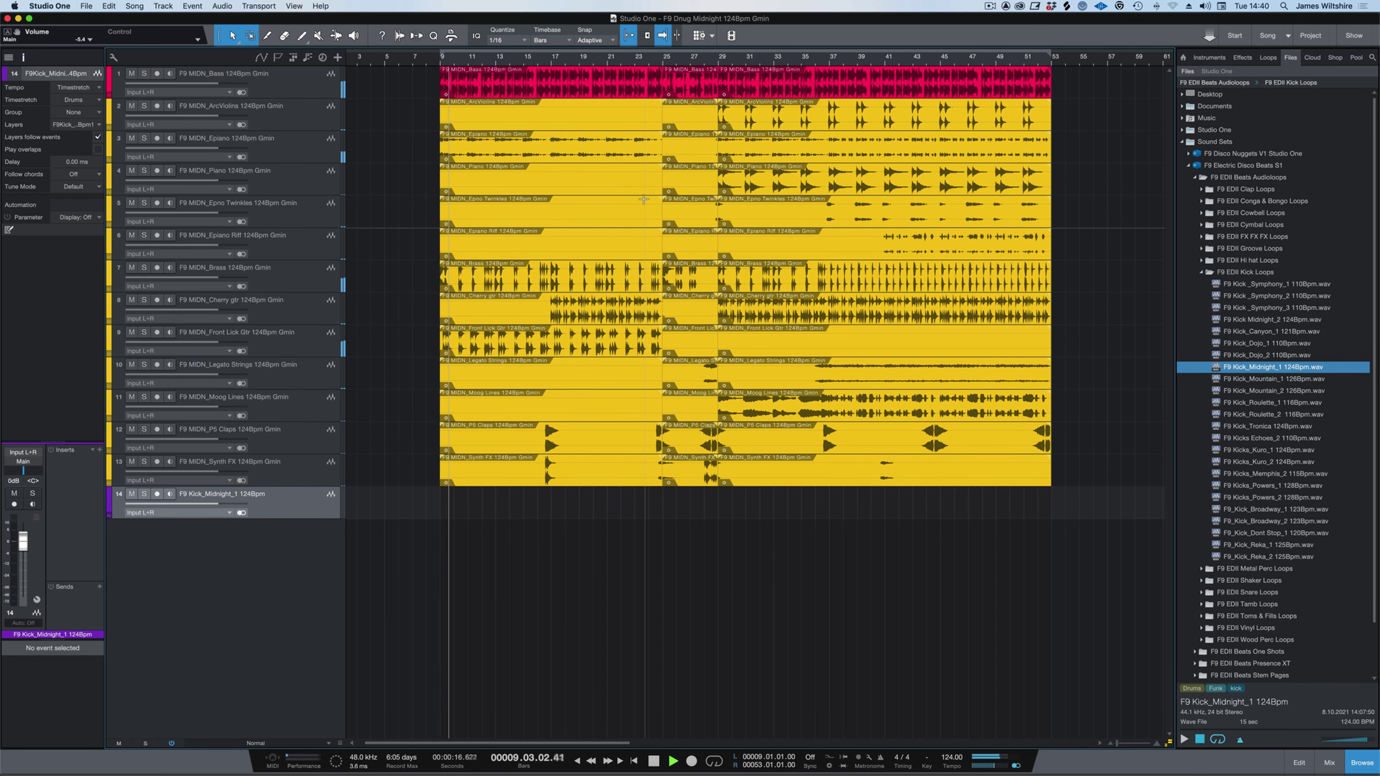
Step: In Studio One, add F9 Kick_Midnight_1 124Bpm.wav from the F9 Electric Disco Beats S1 kick loops below the Synth FX track
{"action": "scroll", "coordinate": [638, 204], "scroll_direction": "left", "scroll_amount": 2}
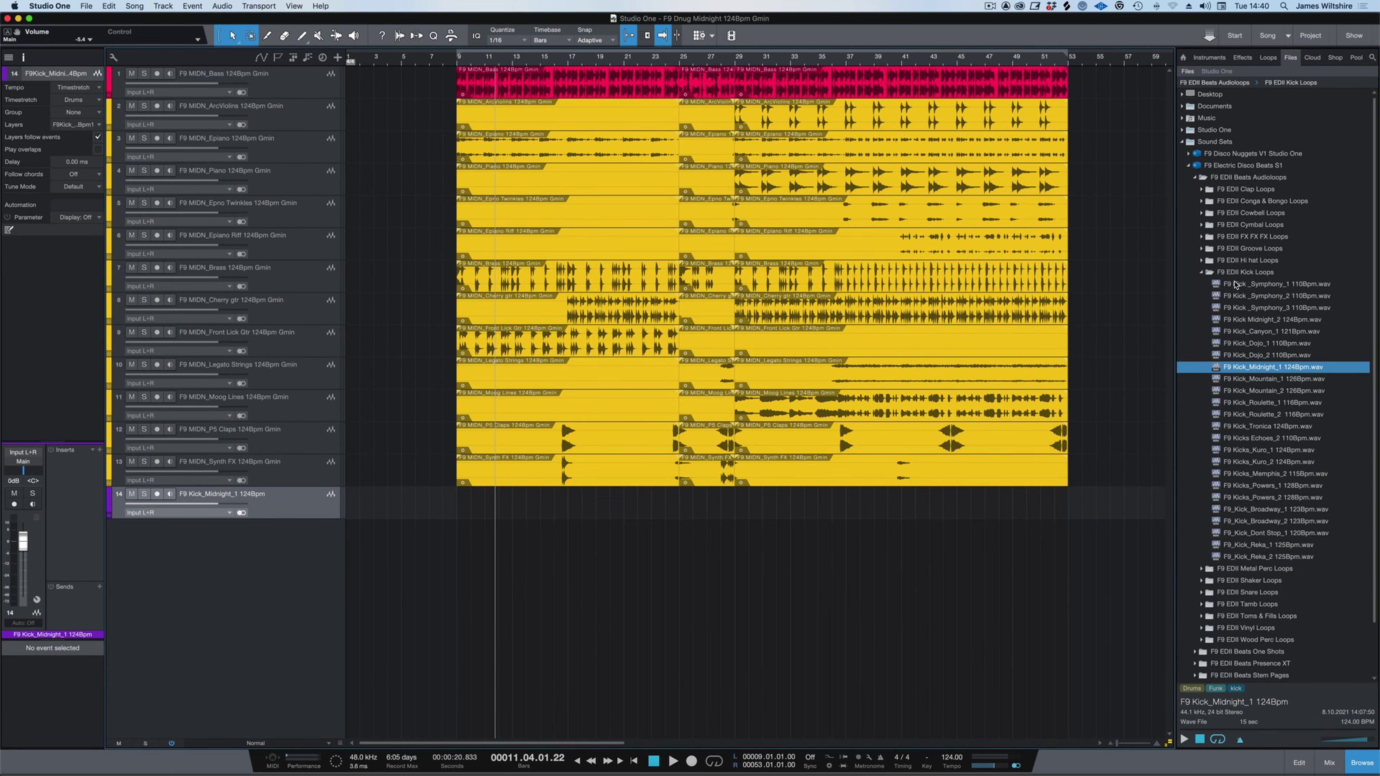
{"action": "left_click", "coordinate": [1190, 170]}
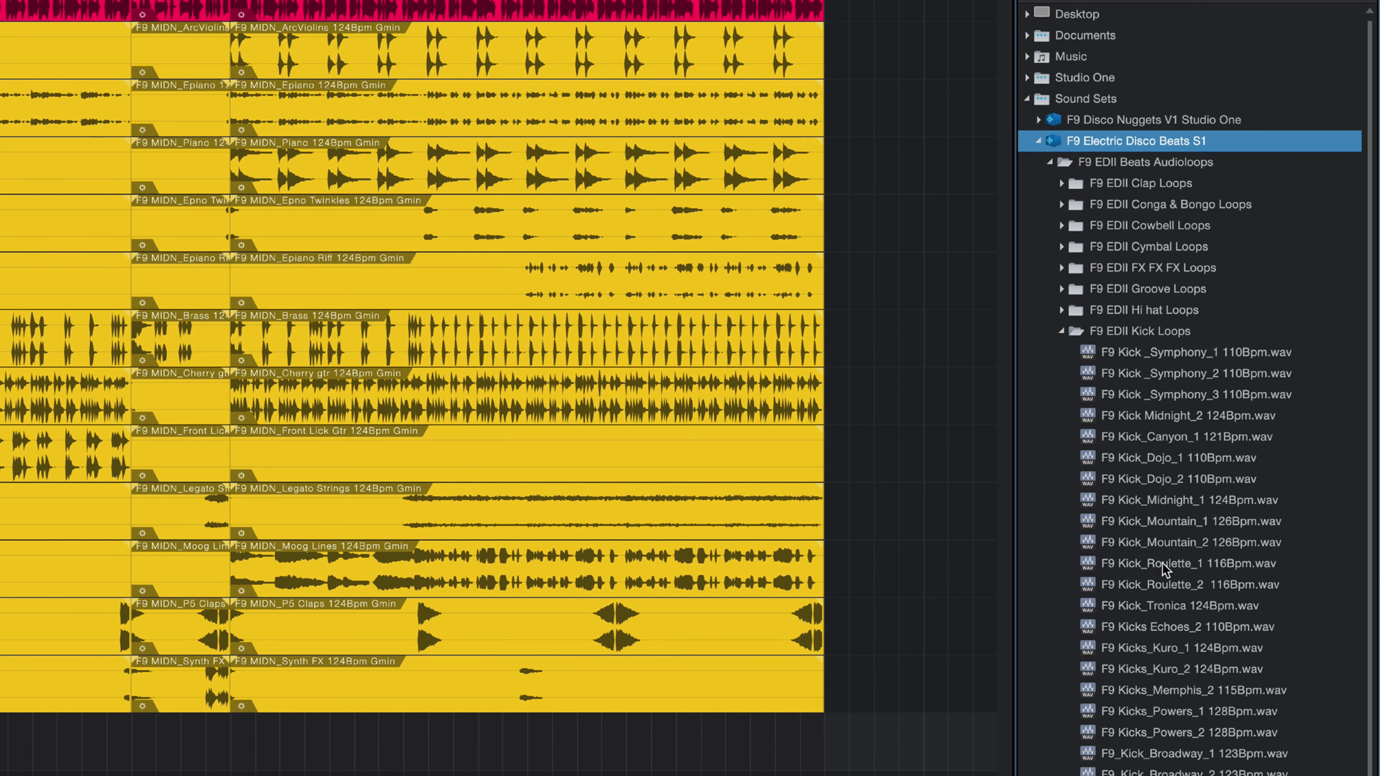
{"action": "left_click_drag", "start_coordinate": [1157, 508], "coordinate": [477, 513]}
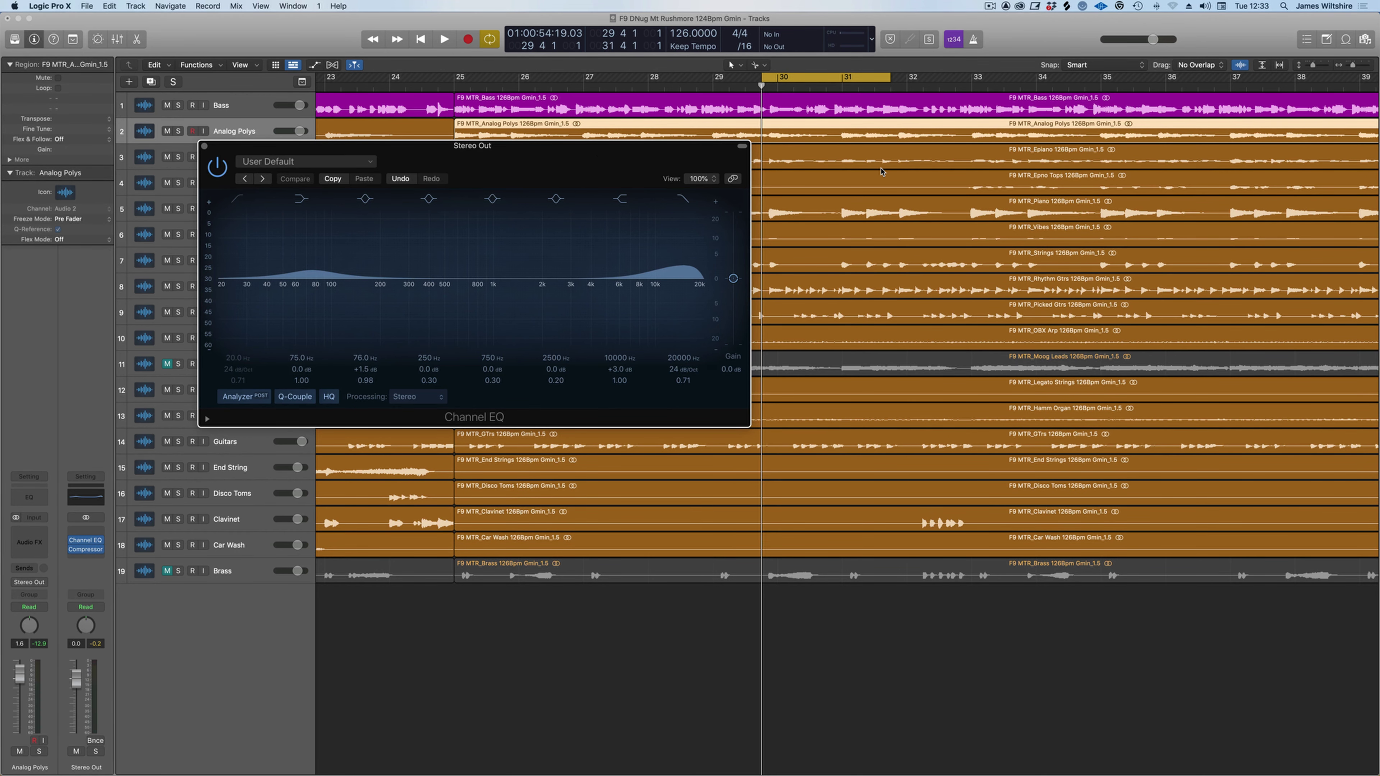
Step: In Logic Pro, sweep the Stereo Out Channel EQ's high-cut filter down and back up to 20000 Hz while the Mt Rushmore loop plays
{"action": "key", "text": "space"}
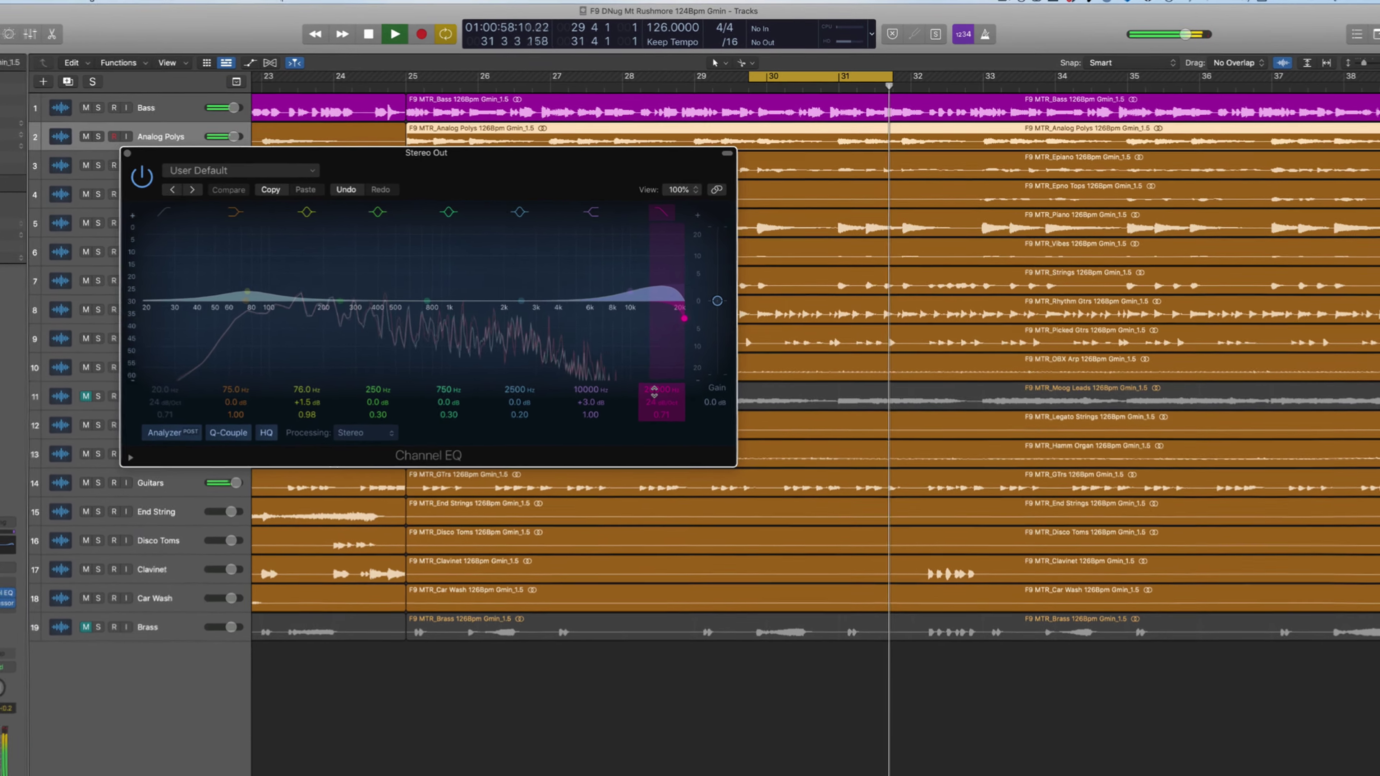
{"action": "left_click_drag", "start_coordinate": [654, 391], "coordinate": [654, 433]}
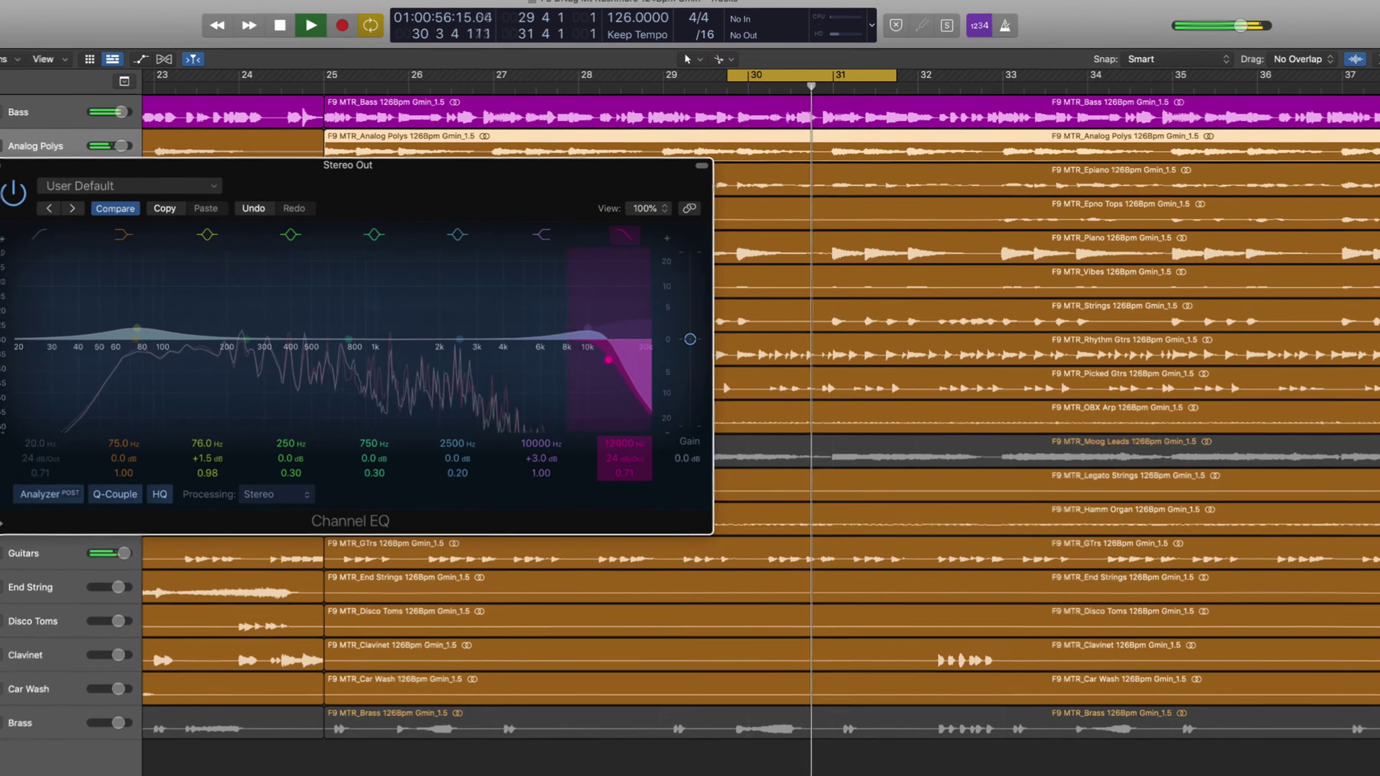
{"action": "left_click_drag", "start_coordinate": [609, 359], "coordinate": [471, 359]}
{"action": "left_click_drag", "start_coordinate": [411, 401], "coordinate": [208, 401]}
{"action": "left_click_drag", "start_coordinate": [122, 442], "coordinate": [549, 459]}
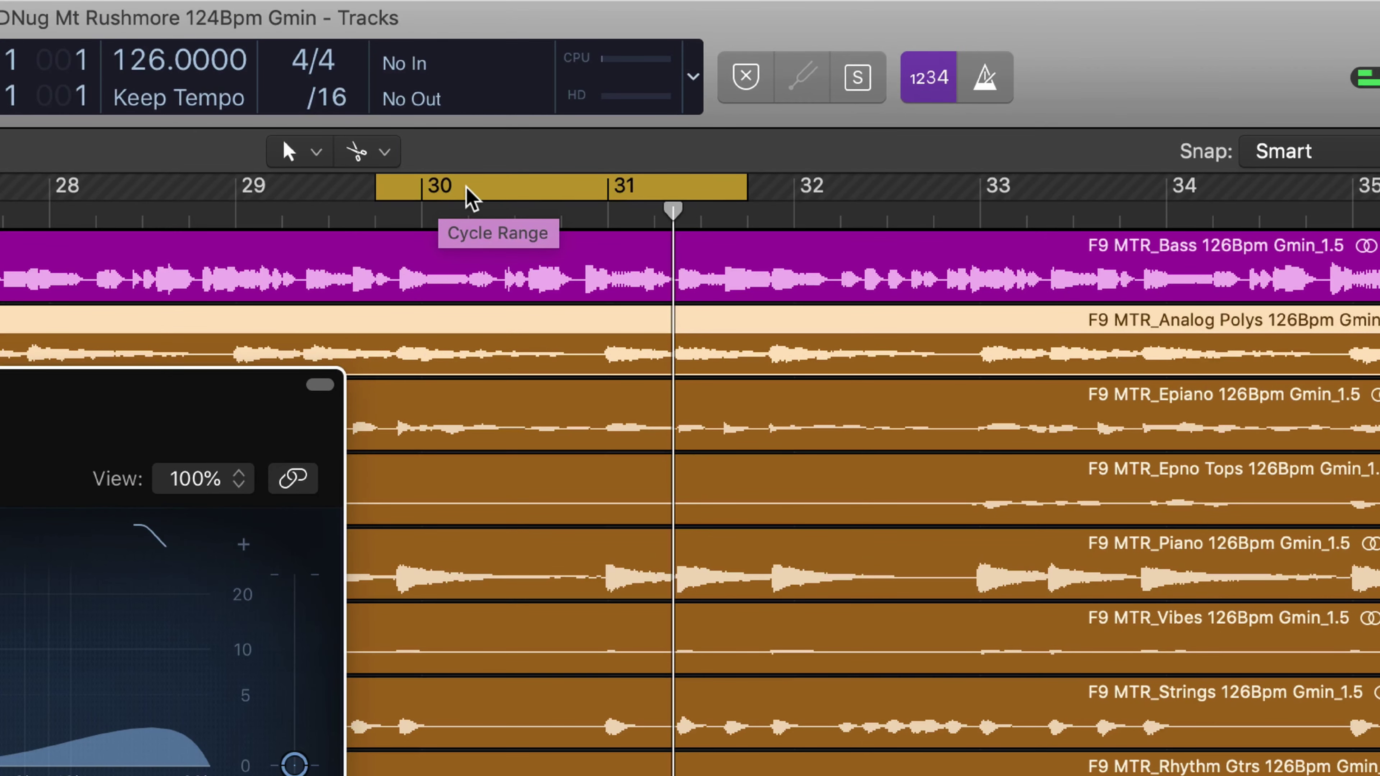
Step: Try the two-bar cycle range at bars 30 to 32, and move it back to 29 4 1–31 4 1
{"action": "left_click_drag", "start_coordinate": [468, 196], "coordinate": [515, 185]}
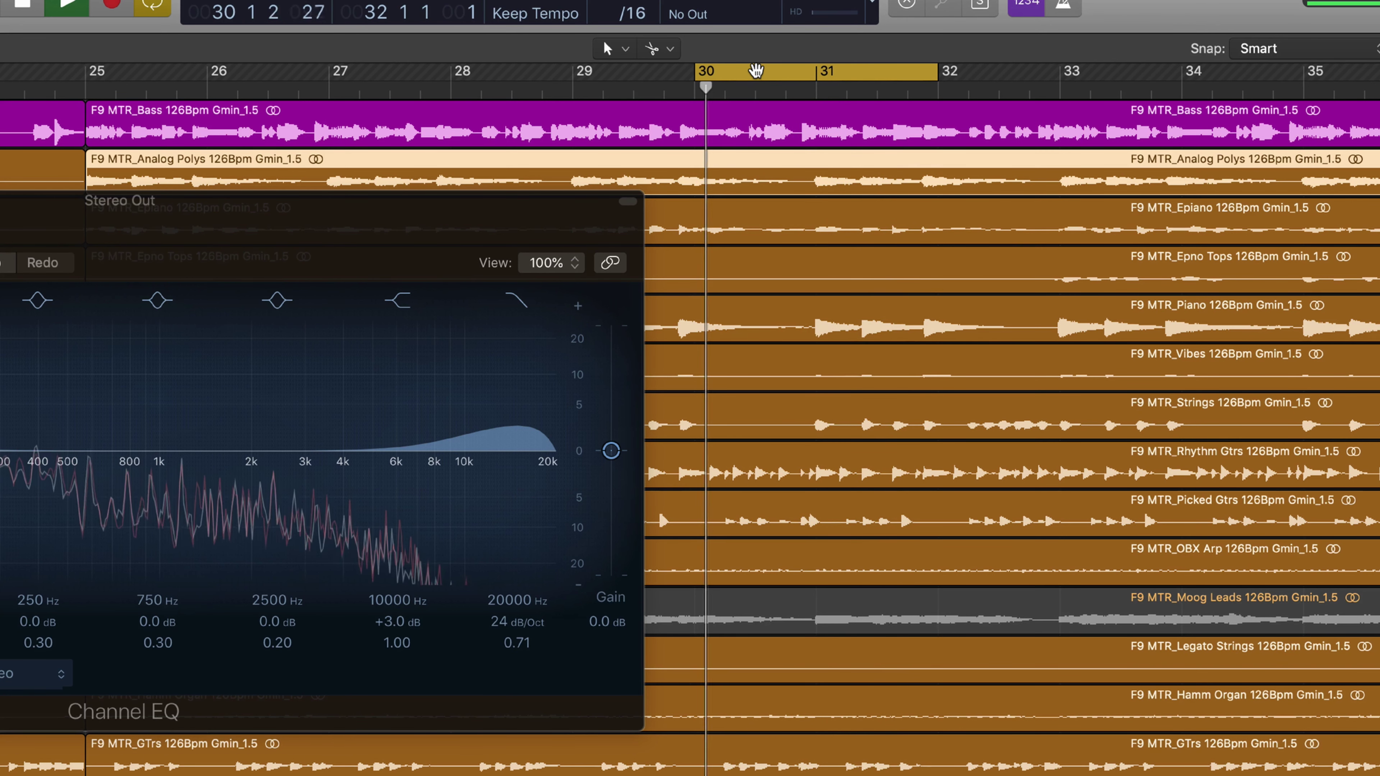
{"action": "key", "text": "space"}
{"action": "mouse_move", "coordinate": [756, 71]}
{"action": "left_mouse_down"}
{"action": "mouse_move", "coordinate": [712, 74]}
{"action": "mouse_move", "coordinate": [756, 72]}
{"action": "mouse_move", "coordinate": [742, 73]}
{"action": "left_mouse_up"}
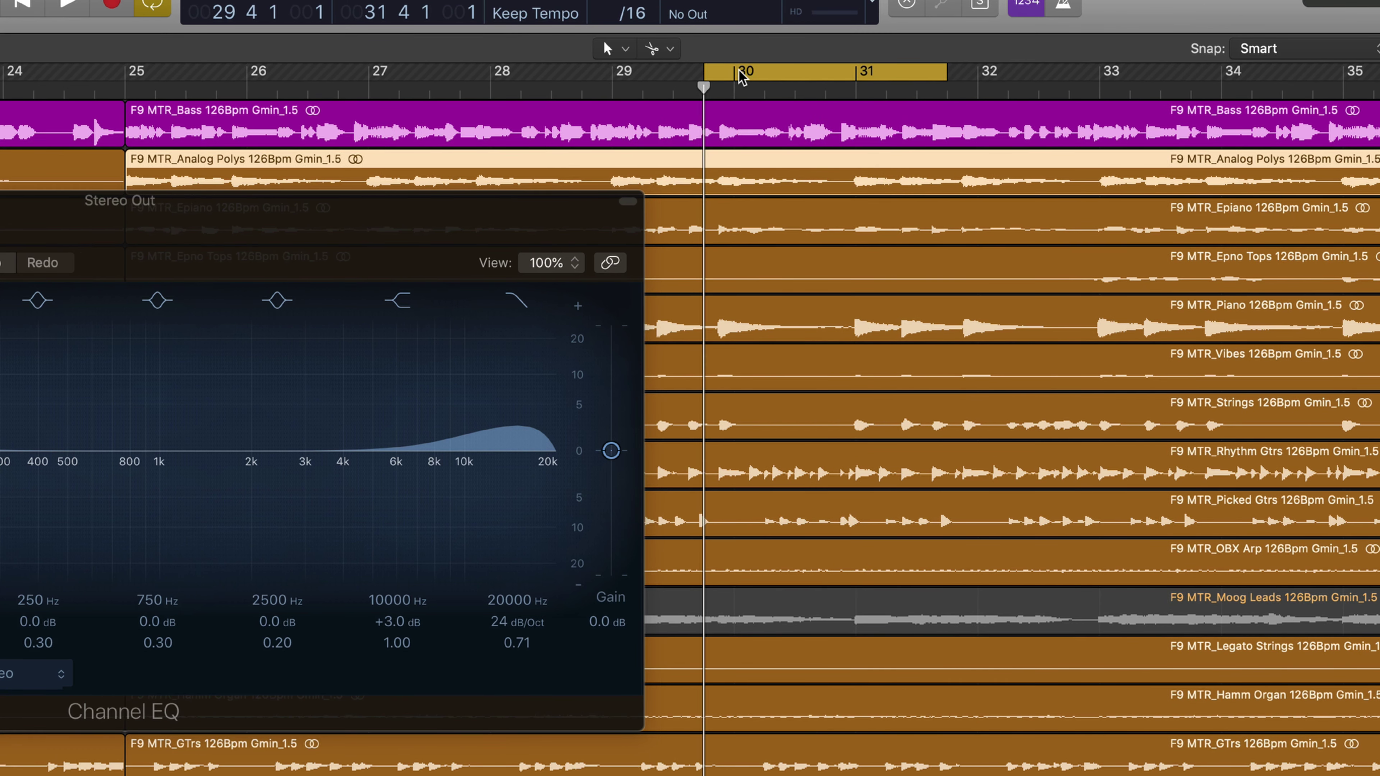
Step: Audition the 29 4 1–31 4 1 cycle and unmute the Moog Leads track, ending with playback stopped
{"action": "key", "text": "space"}
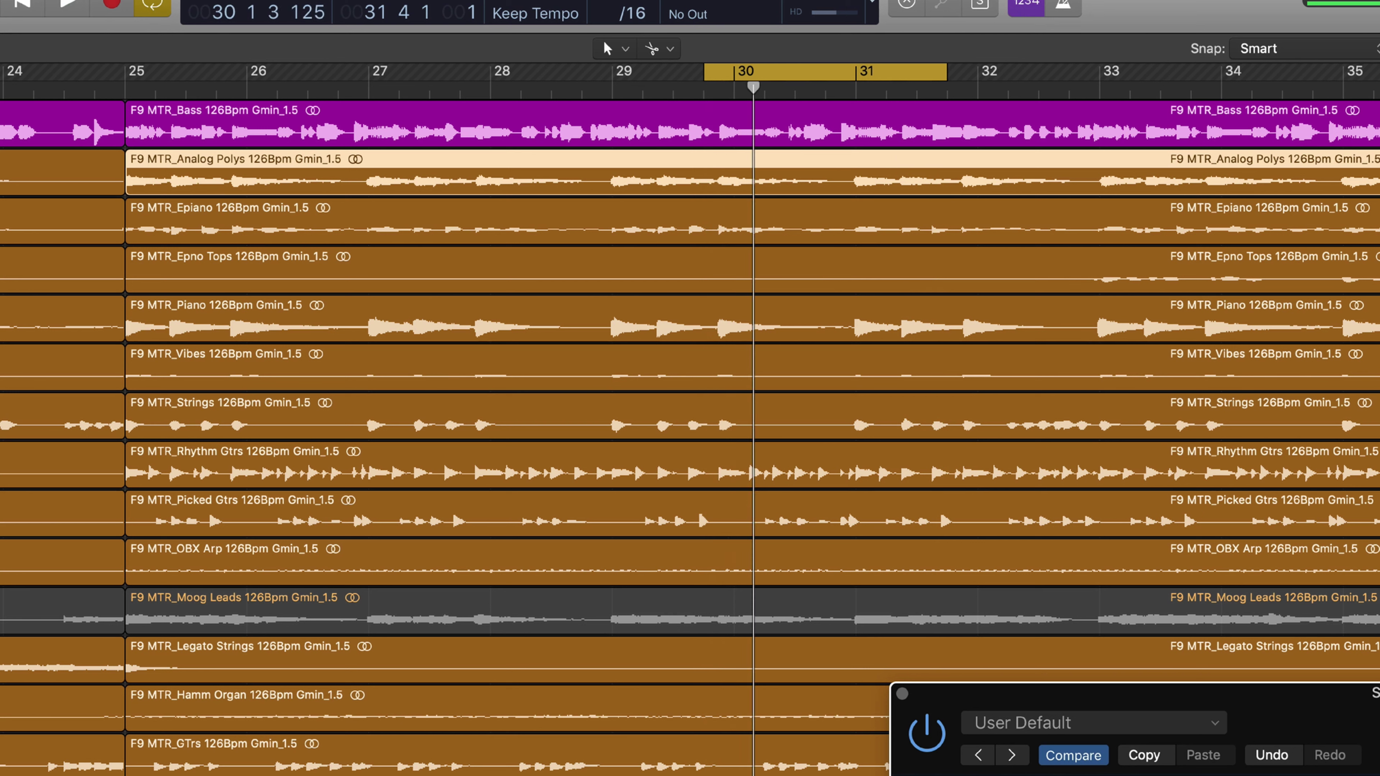
{"action": "key", "text": "m"}
{"action": "key", "text": "space"}
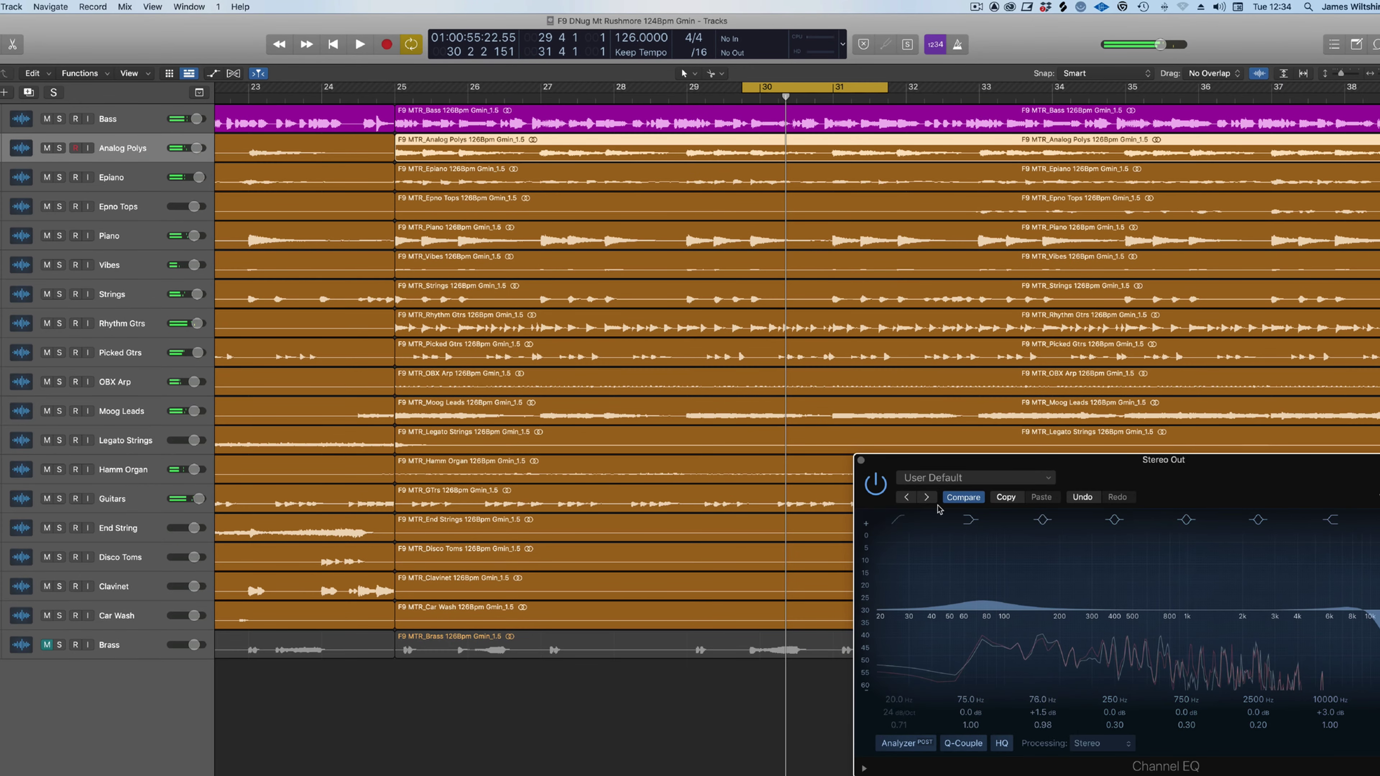
Step: Split the regions on all tracks at 29 4 1 and 31 4 1, and delete the portion following the cycle range
{"action": "left_click_drag", "start_coordinate": [674, 729], "coordinate": [755, 124]}
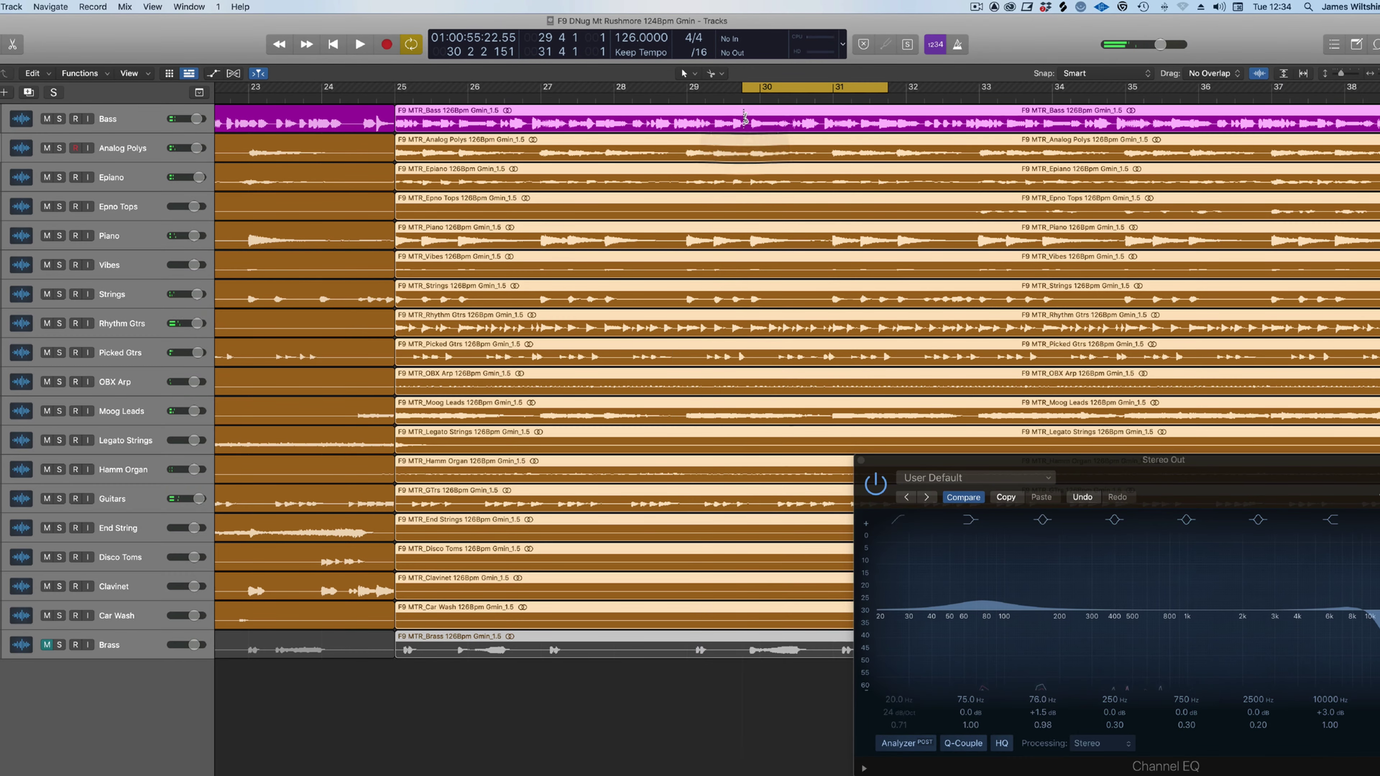
{"action": "left_click", "coordinate": [743, 125], "text": "super"}
{"action": "left_click", "coordinate": [882, 126]}
{"action": "key", "text": "Delete"}
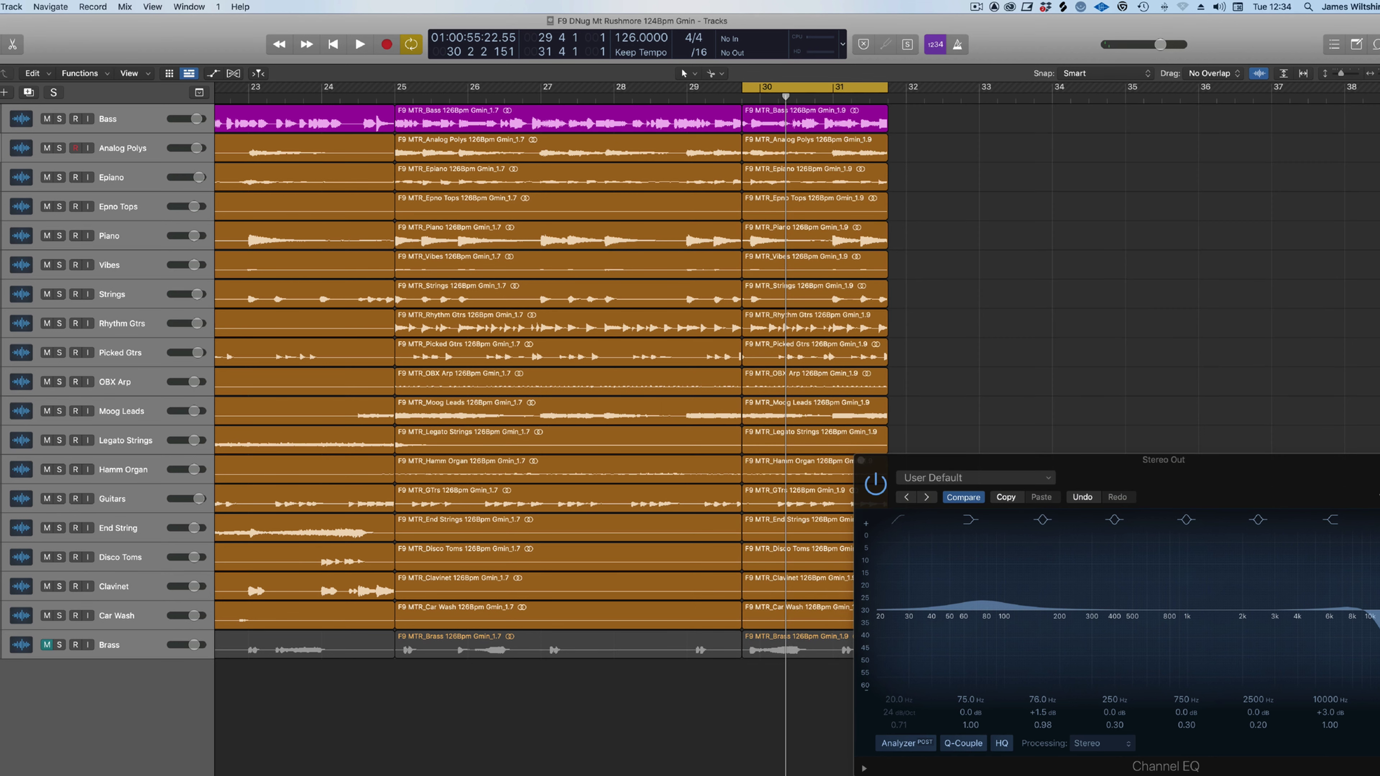
Step: Copy the two-bar section of all tracks three times, placing the copies end to end after the original
{"action": "left_click_drag", "start_coordinate": [771, 701], "coordinate": [743, 114]}
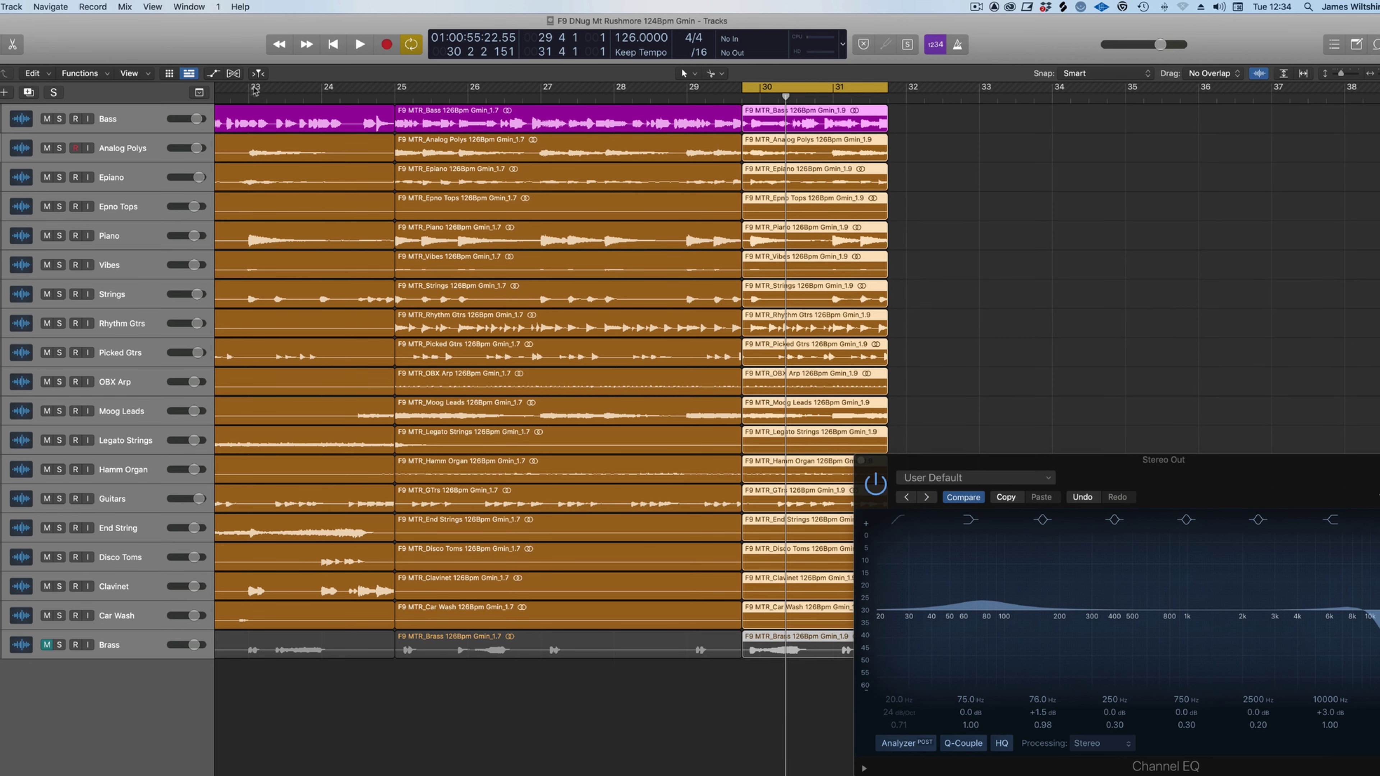
{"action": "left_click_drag", "start_coordinate": [786, 113], "coordinate": [926, 114]}
{"action": "scroll", "coordinate": [926, 114], "scroll_direction": "right", "scroll_amount": 5}
{"action": "left_click_drag", "start_coordinate": [652, 115], "coordinate": [802, 112]}
{"action": "left_click_drag", "start_coordinate": [801, 113], "coordinate": [937, 112]}
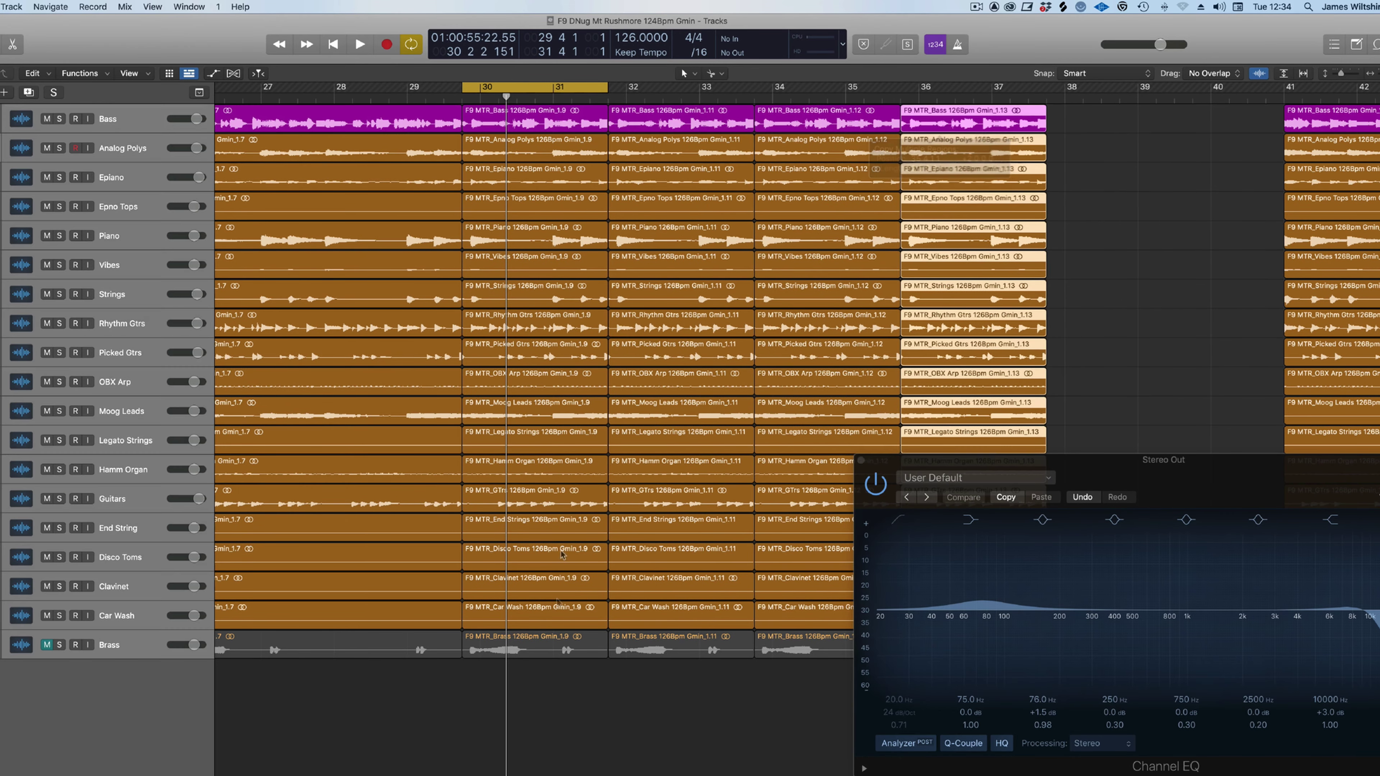
Step: Split the looped regions on all tracks at bar 30 and set the cycle range to bars 30 to 34
{"action": "left_click_drag", "start_coordinate": [553, 697], "coordinate": [532, 87]}
{"action": "left_click", "coordinate": [482, 114], "text": "super"}
{"action": "left_click_drag", "start_coordinate": [767, 84], "coordinate": [750, 85]}
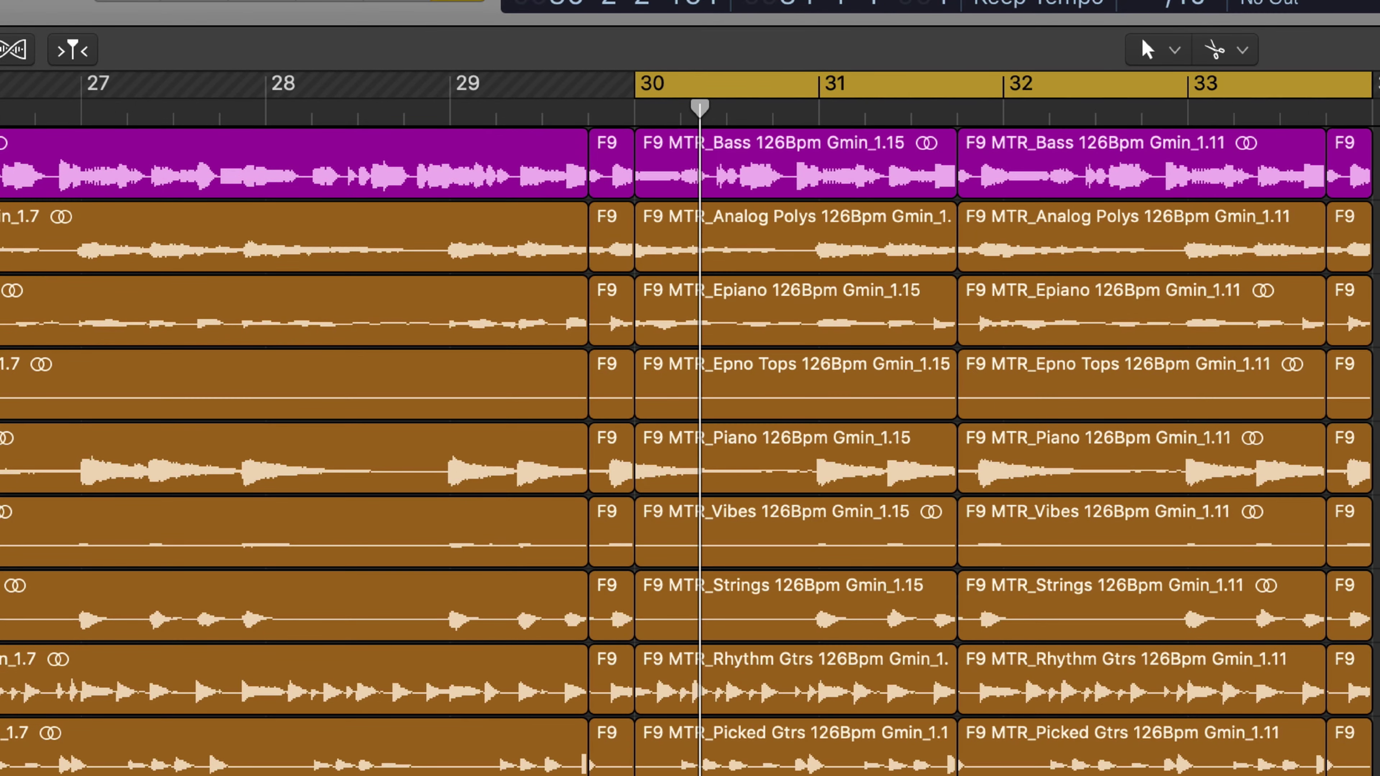
Step: Delete all regions before bar 30 and audition the remaining four-bar loop with the cycle switched off and on
{"action": "left_click_drag", "start_coordinate": [598, 772], "coordinate": [180, 68]}
{"action": "key", "text": "Delete"}
{"action": "key", "text": "space"}
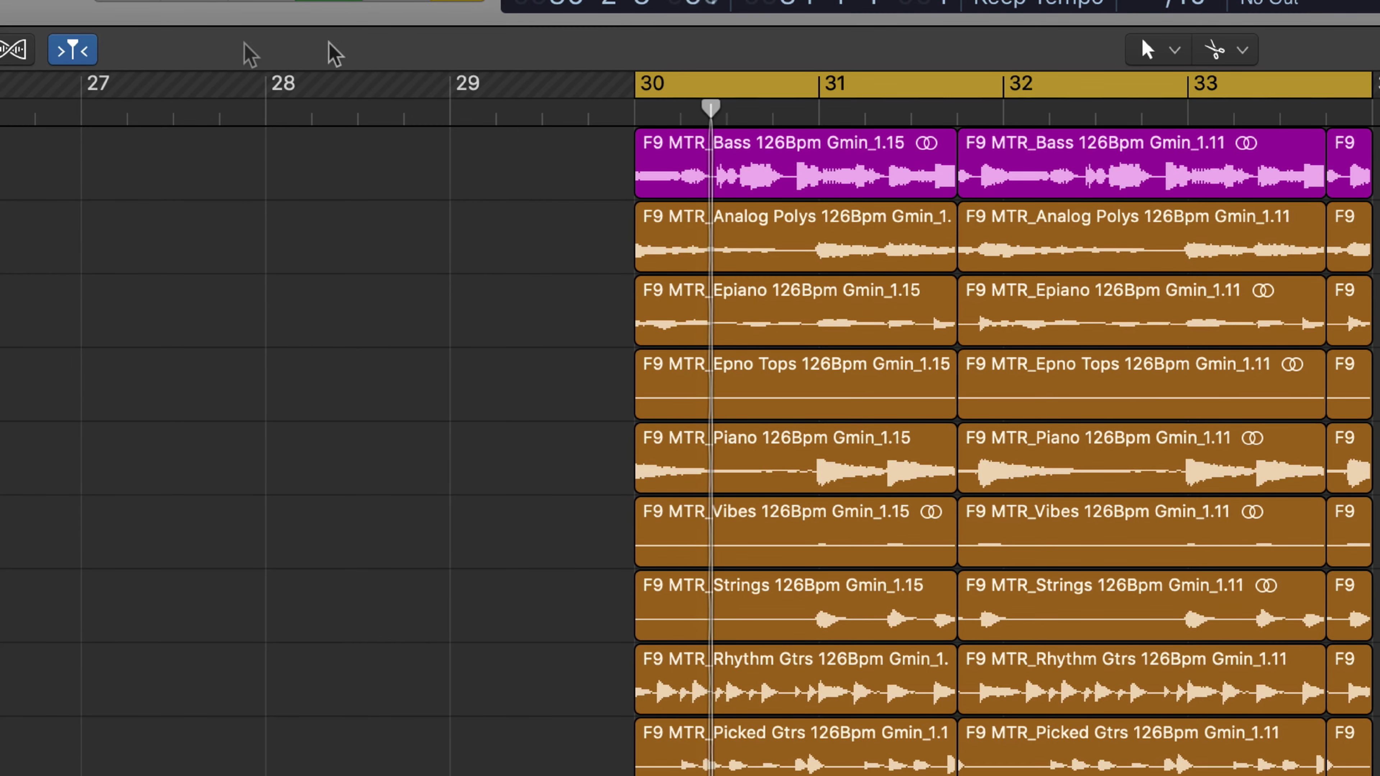
{"action": "left_click", "coordinate": [979, 80]}
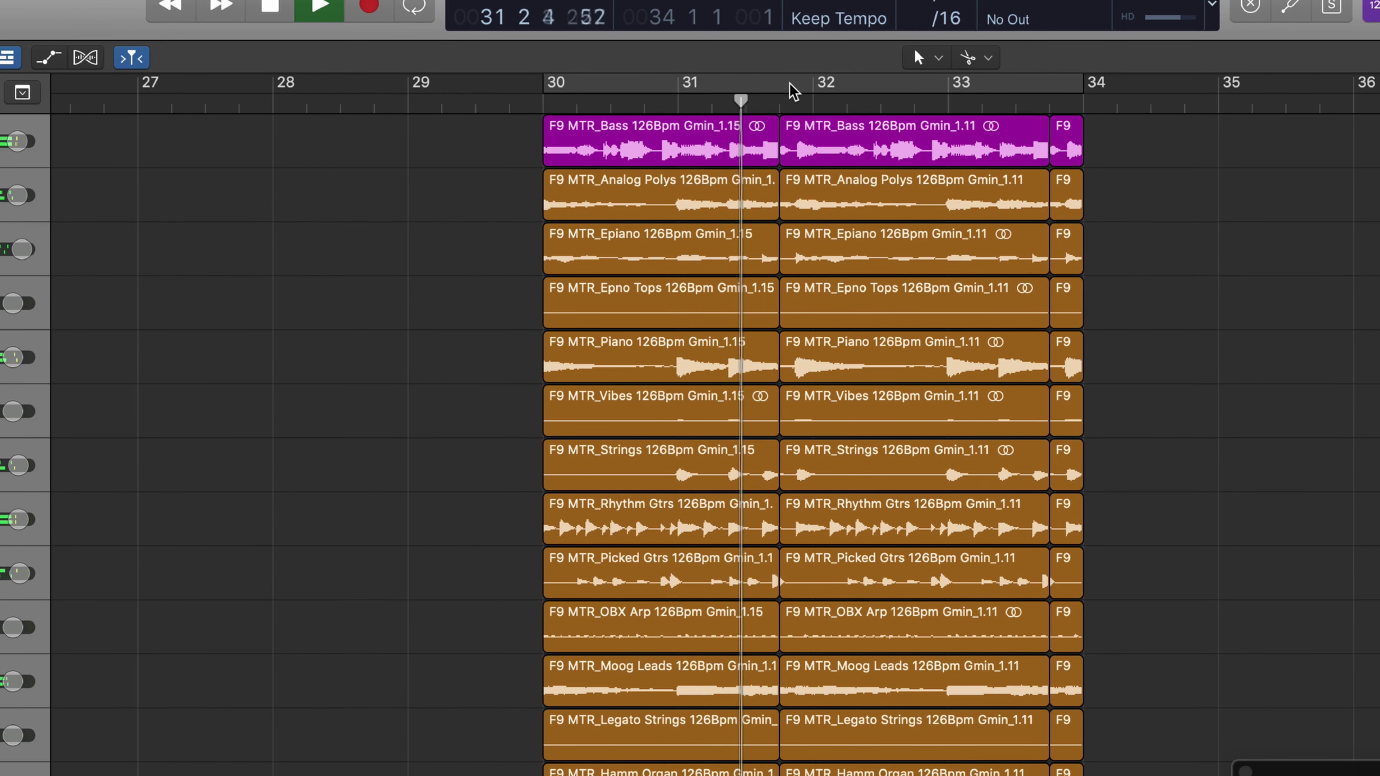
{"action": "left_click", "coordinate": [818, 83]}
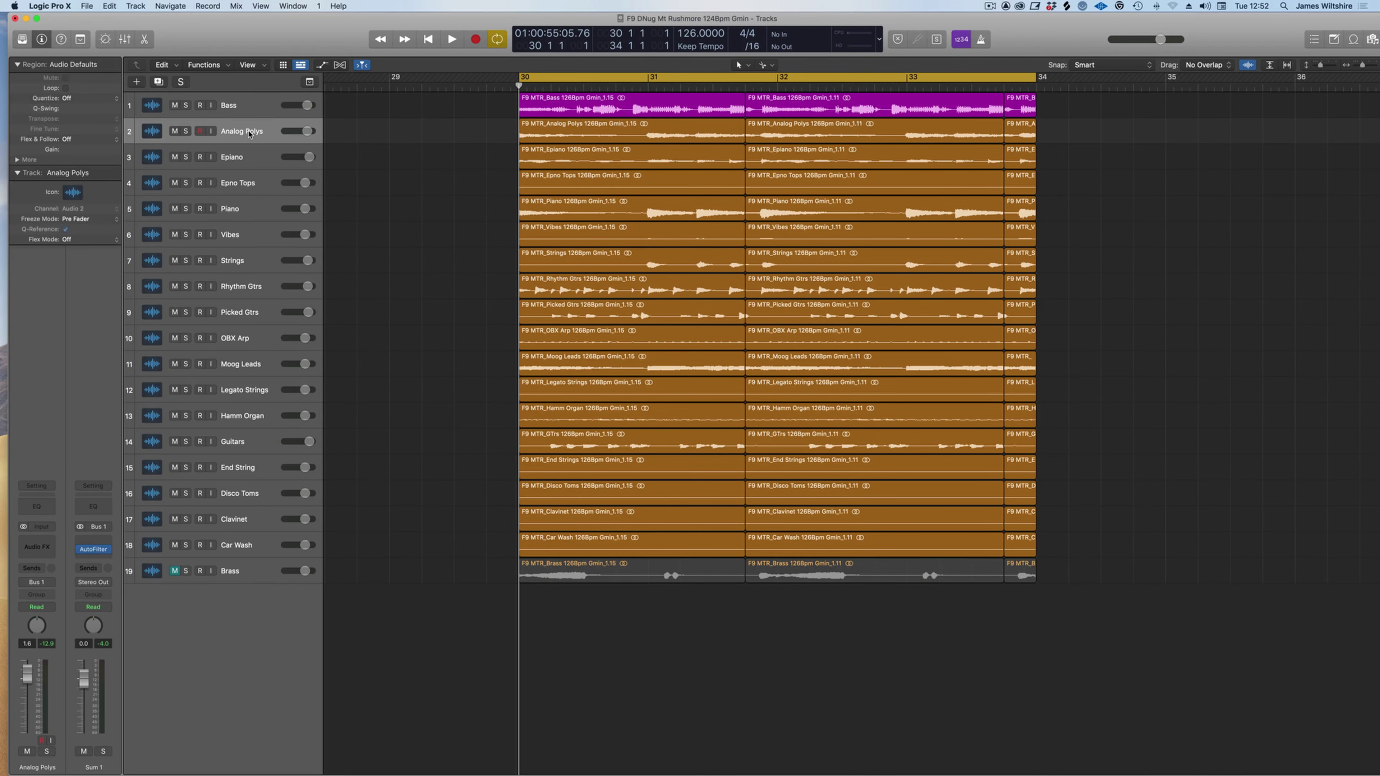
Step: Group the tracks from Analog Polys to Brass into a summing track stack and collapse it
{"action": "left_click", "coordinate": [250, 134]}
{"action": "left_click", "coordinate": [235, 568], "text": "shift"}
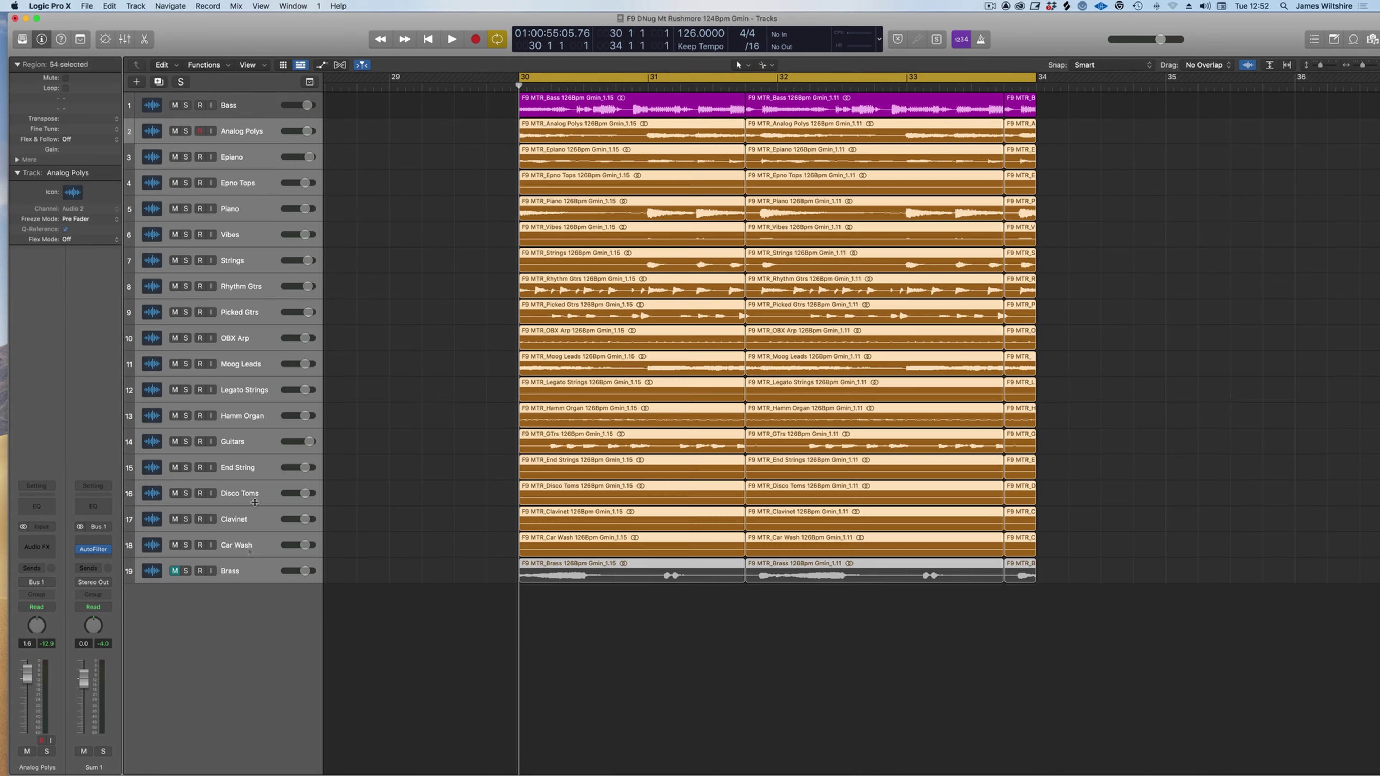
{"action": "right_click", "coordinate": [241, 134]}
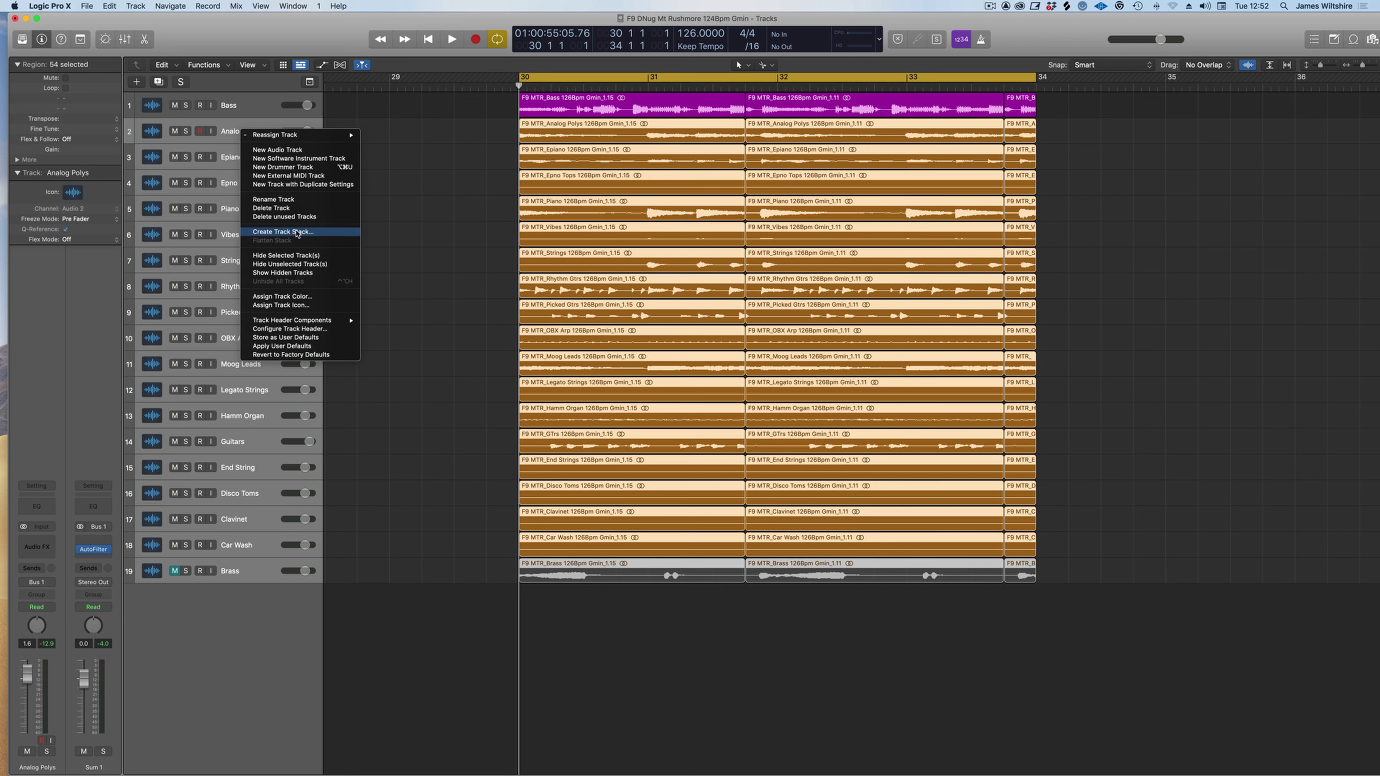
{"action": "left_click", "coordinate": [297, 232]}
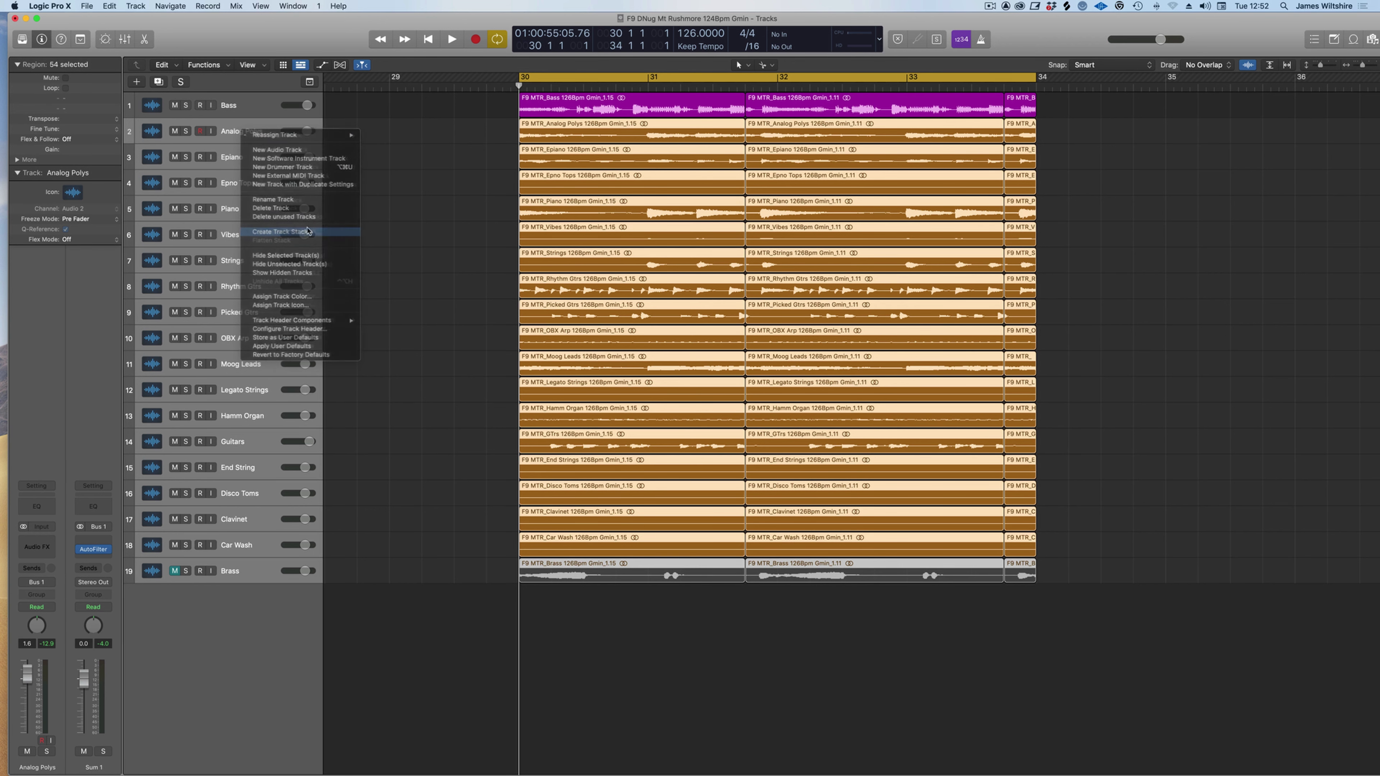
{"action": "left_click", "coordinate": [781, 106]}
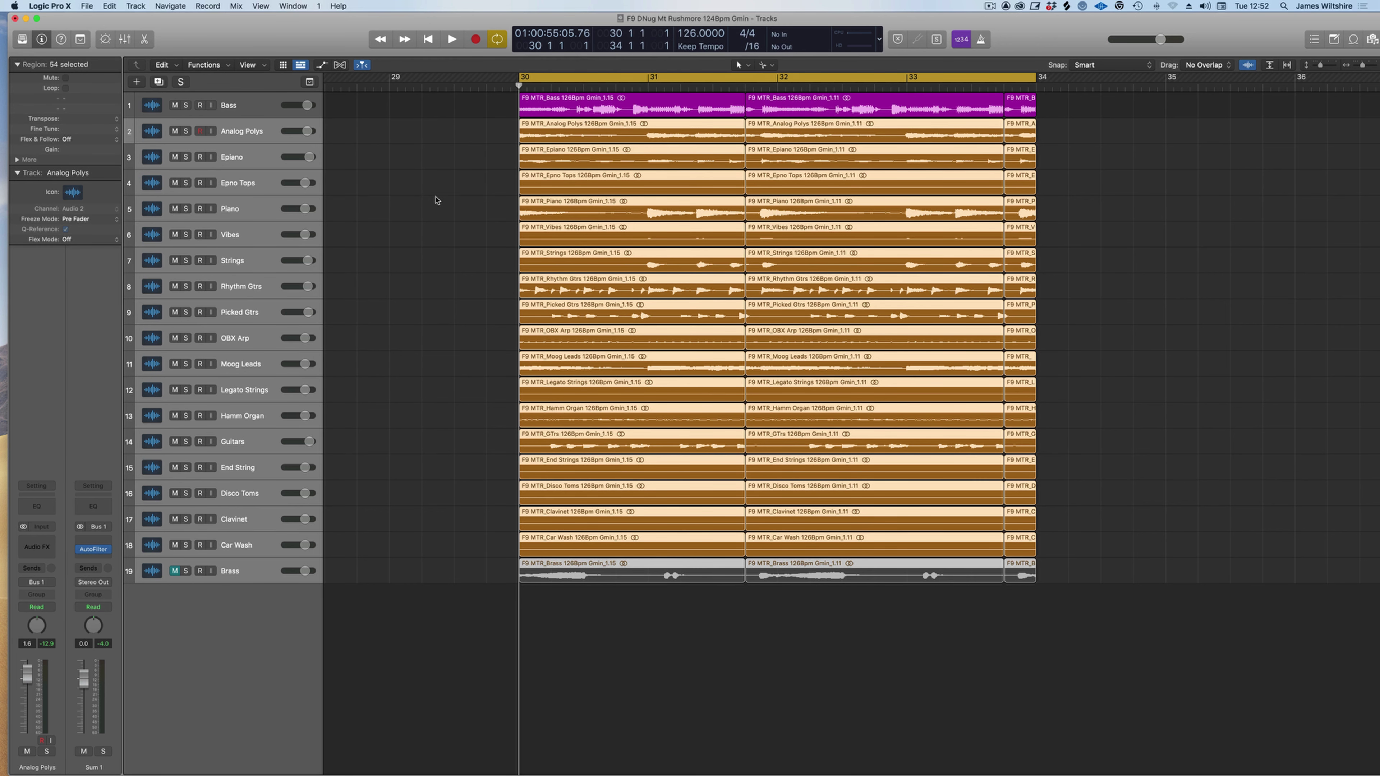
{"action": "left_click", "coordinate": [144, 131]}
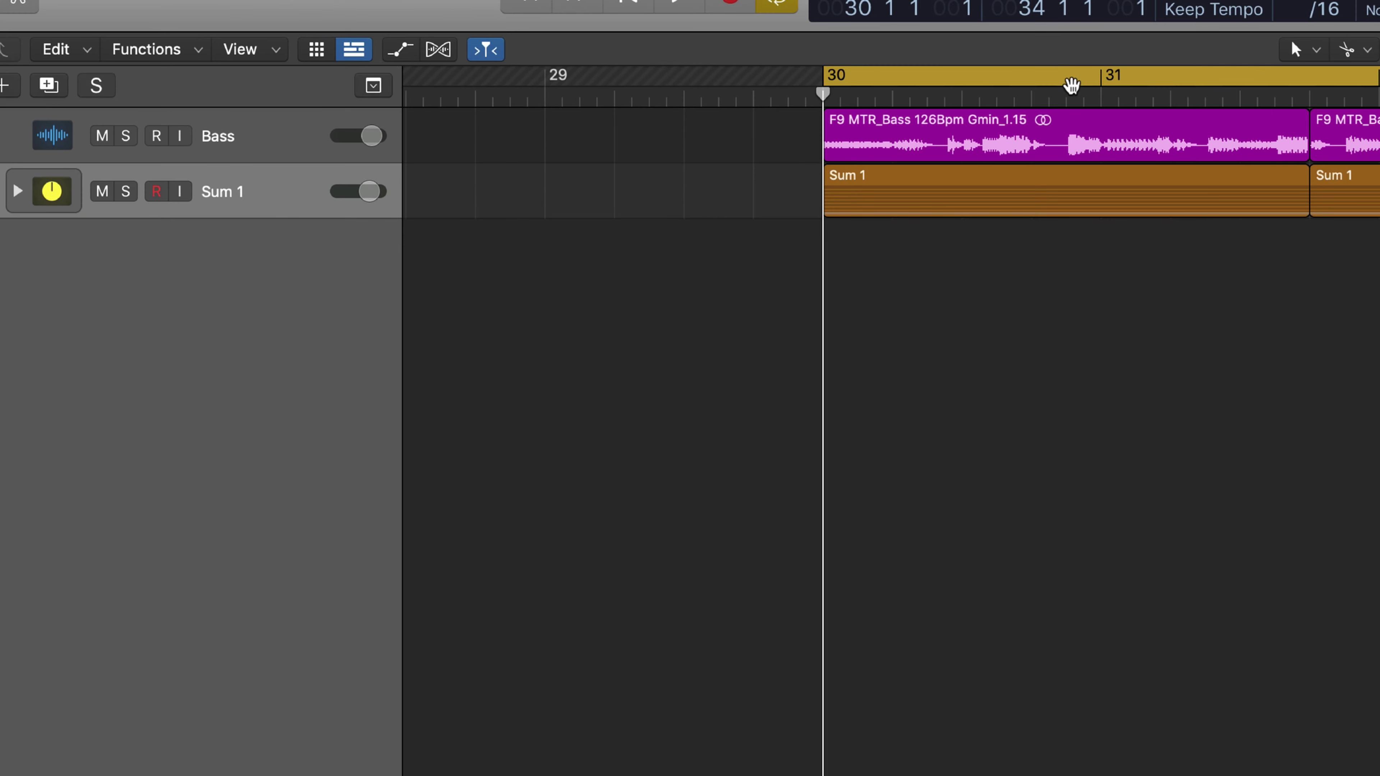
Step: Rename the Sum 1 summing stack to Music
{"action": "left_click", "coordinate": [157, 191]}
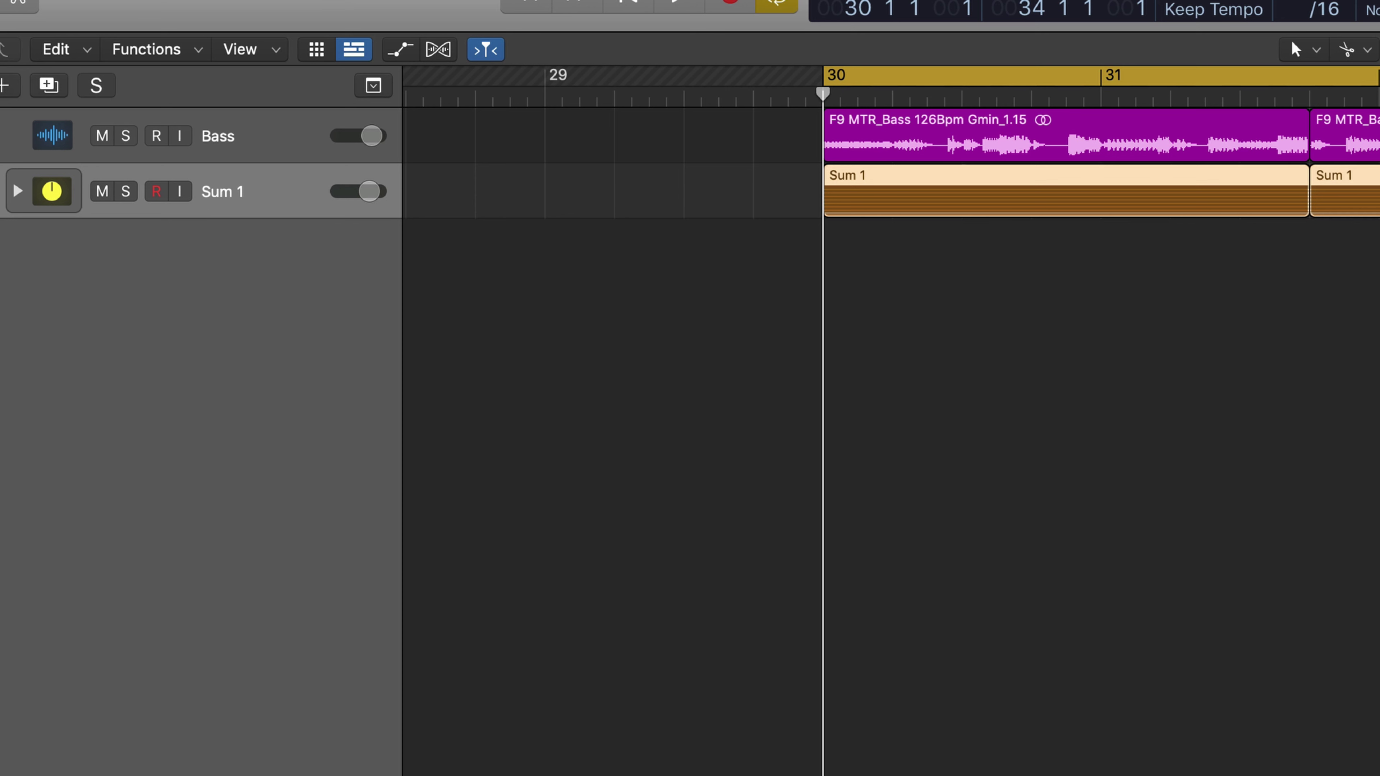
{"action": "double_click", "coordinate": [218, 192]}
{"action": "type", "text": "Music"}
{"action": "key", "text": "Return"}
Step: Play the loop while adjusting the Music stack's AutoFilter, setting the cutoff to 82%, and stop playback
{"action": "key", "text": "space"}
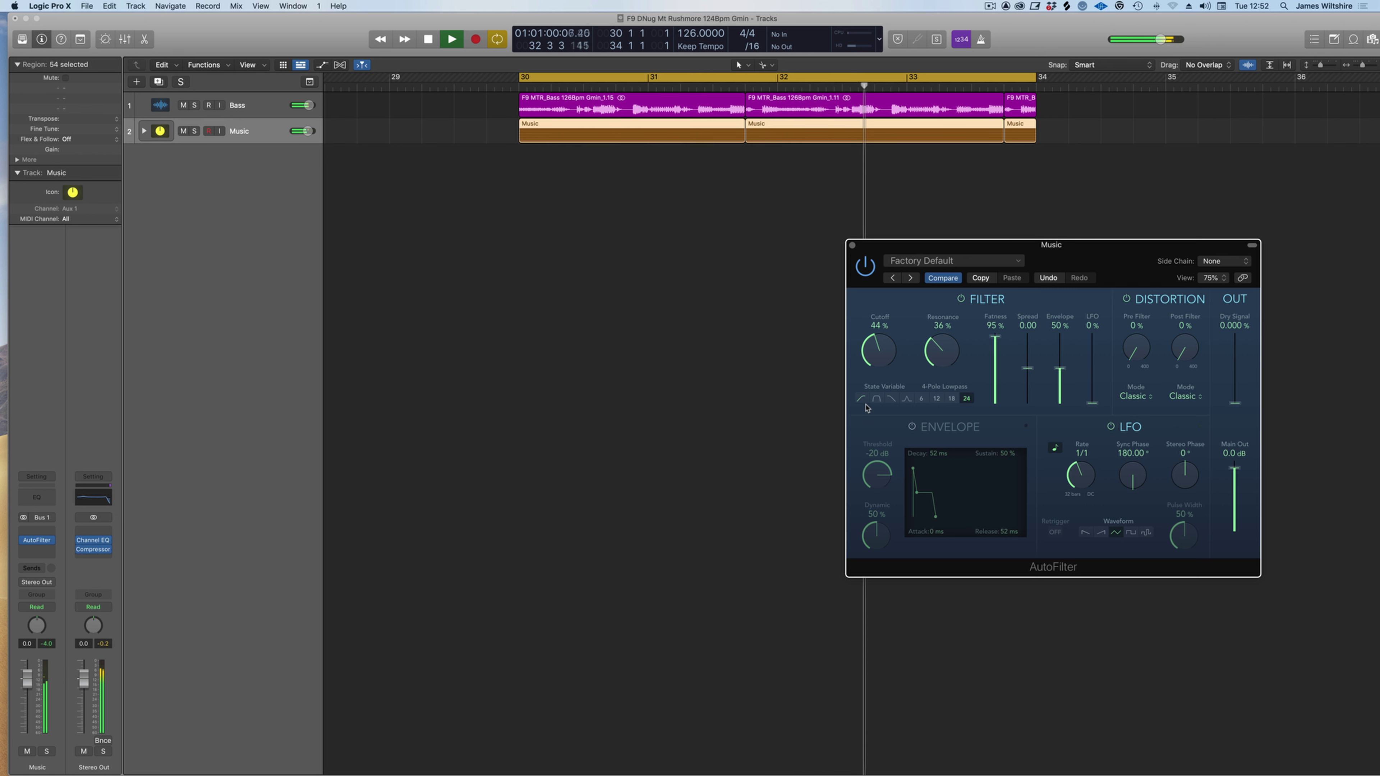
{"action": "mouse_move", "coordinate": [867, 396]}
{"action": "left_mouse_down"}
{"action": "mouse_move", "coordinate": [868, 334]}
{"action": "mouse_move", "coordinate": [860, 386]}
{"action": "left_mouse_up"}
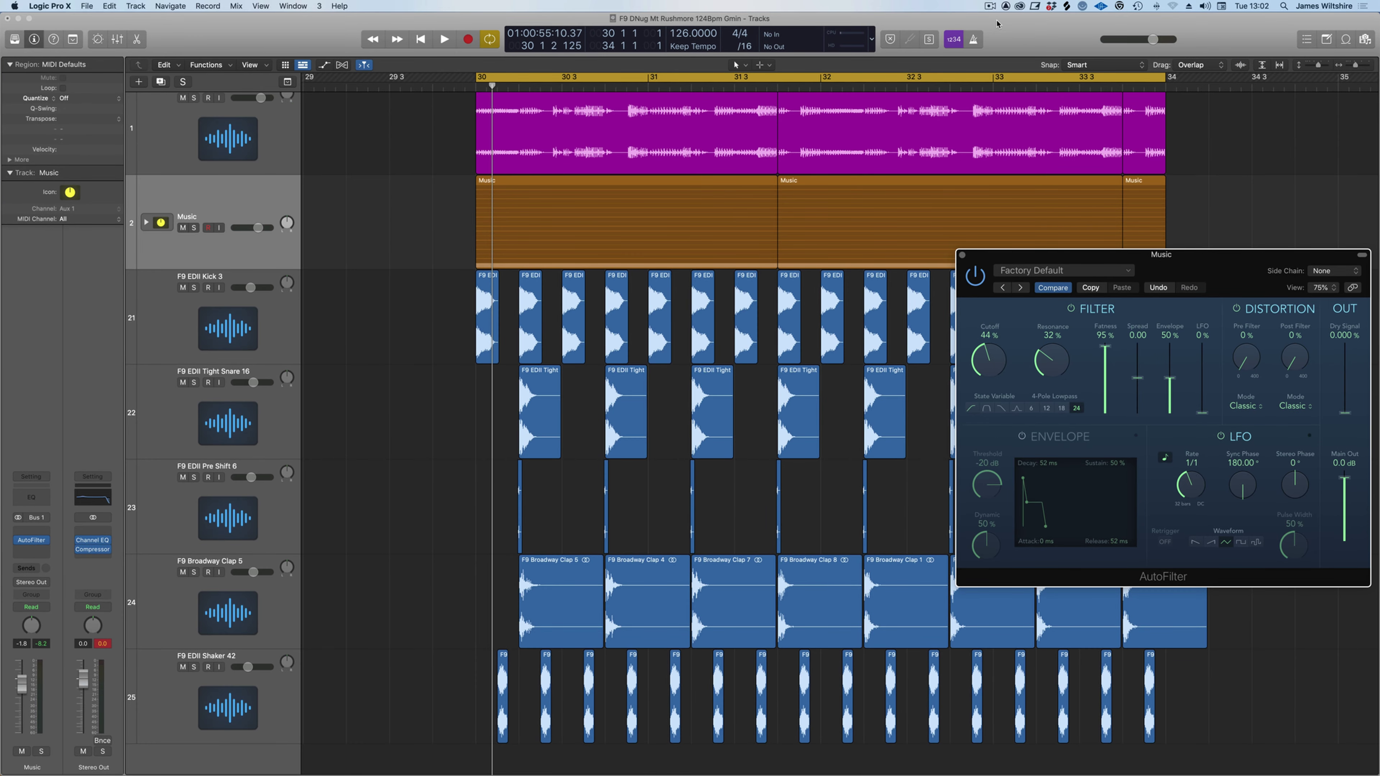
{"action": "key", "text": "space"}
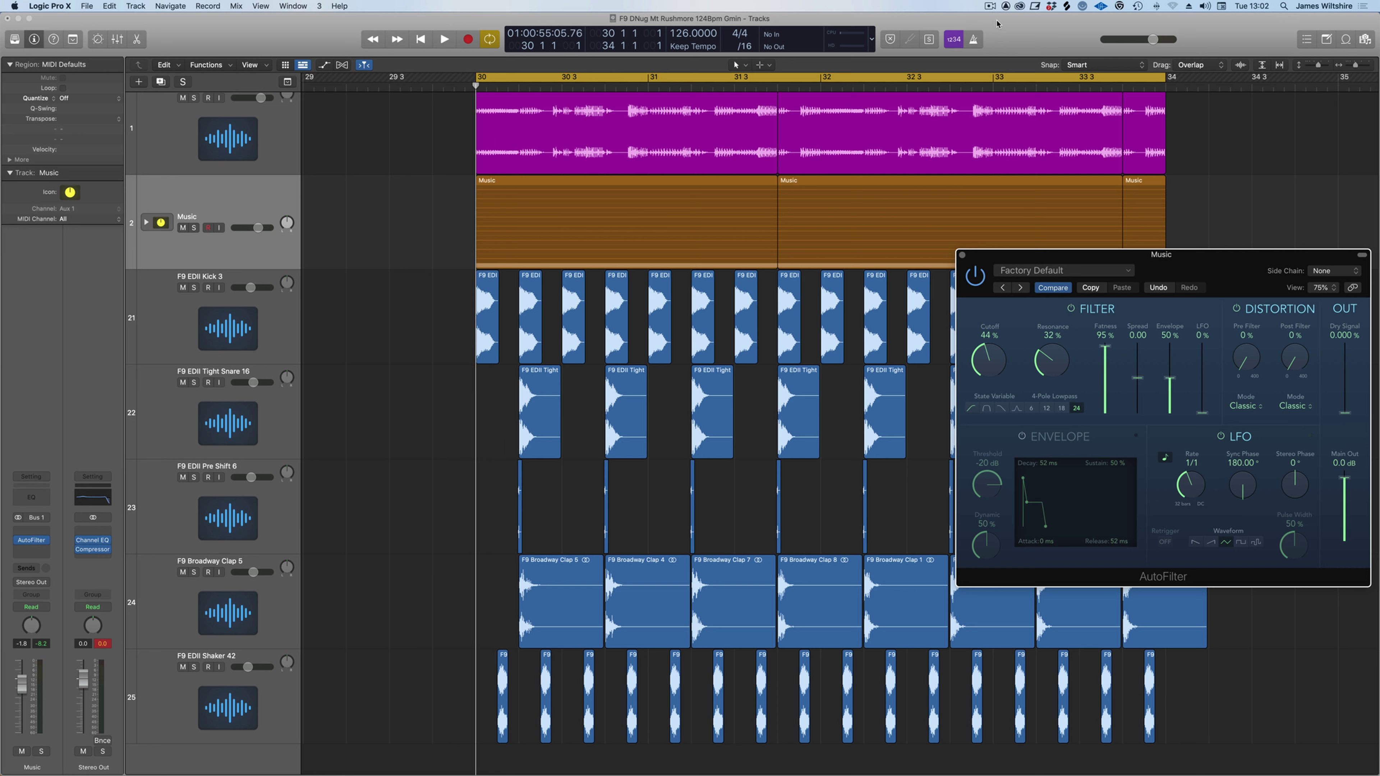
{"action": "key", "text": "space"}
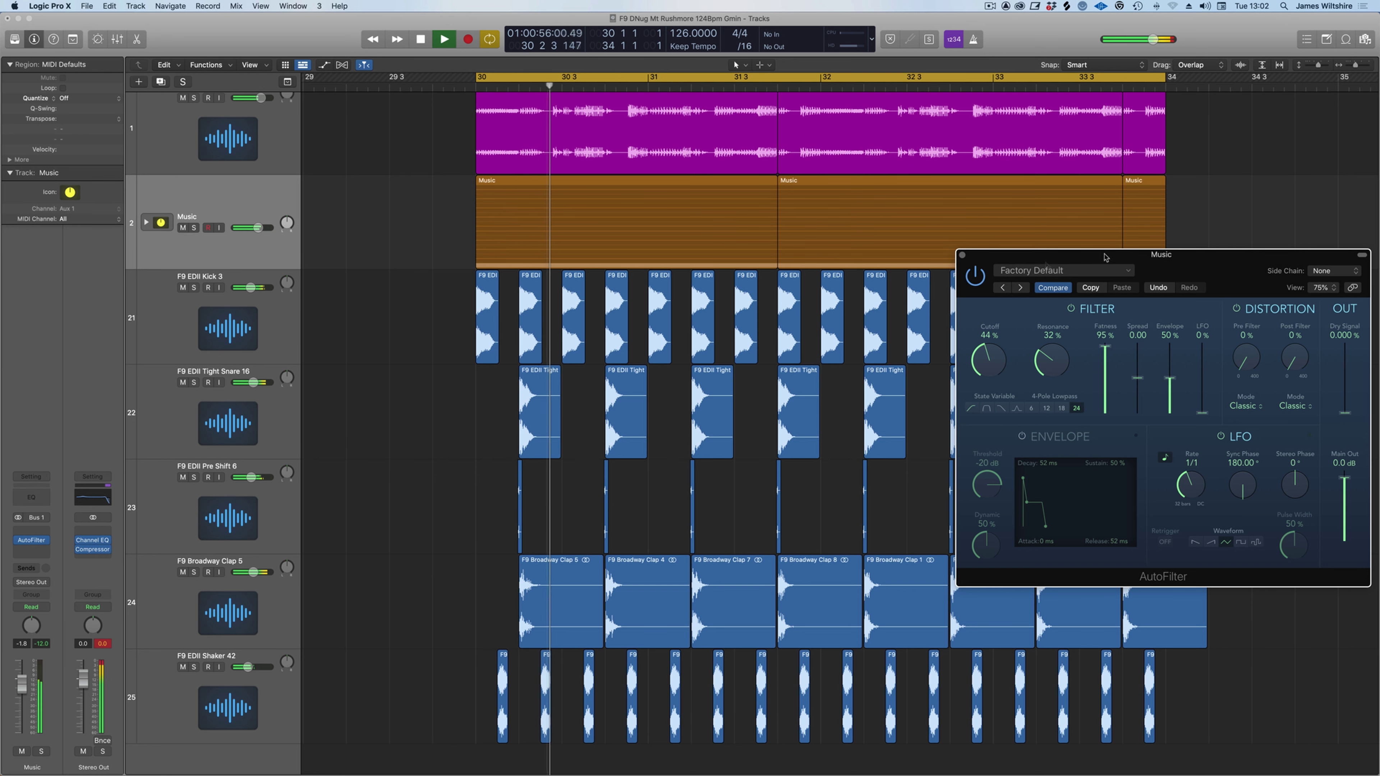
{"action": "left_click_drag", "start_coordinate": [989, 361], "coordinate": [995, 298]}
{"action": "key", "text": "space"}
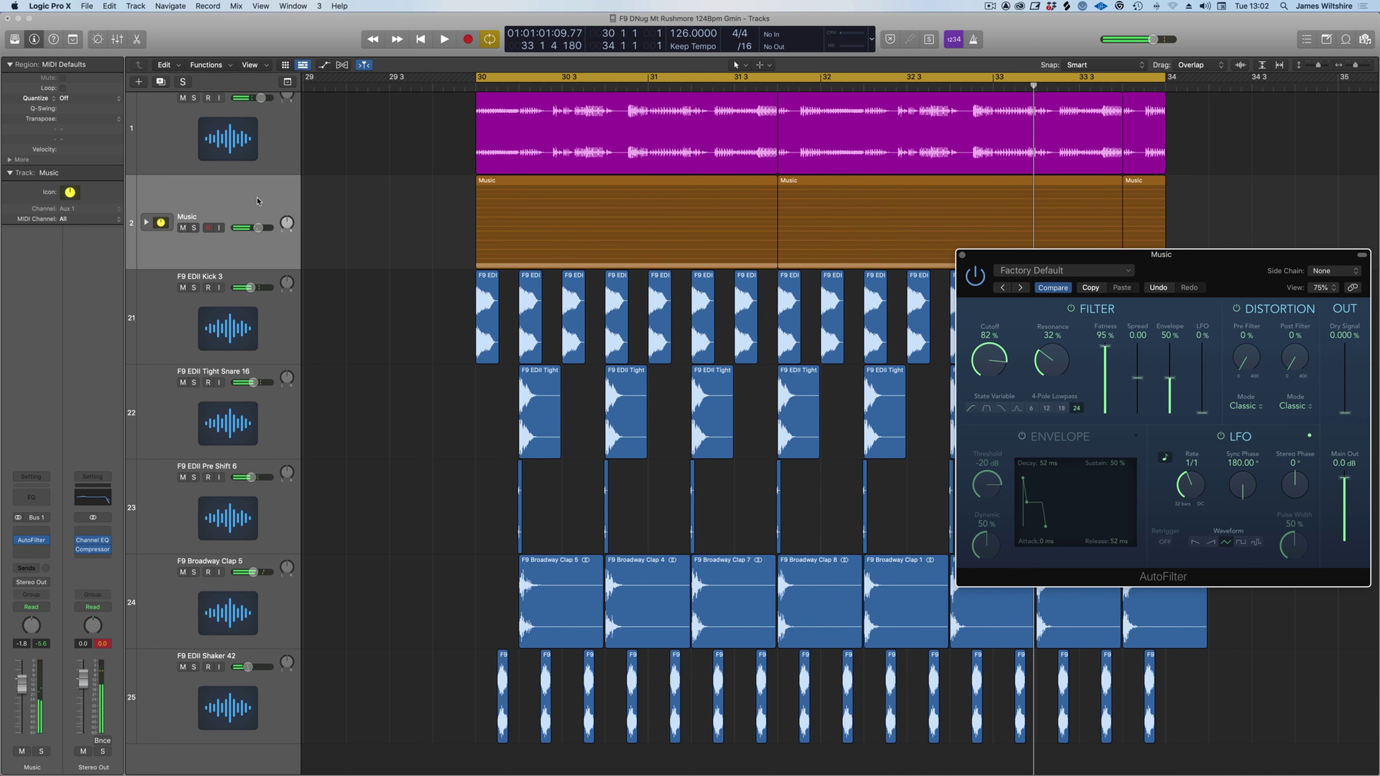
Step: Add a Channel EQ to the Music stack, enable its low-cut band and adjust the cut to thin the low end
{"action": "left_click", "coordinate": [32, 498]}
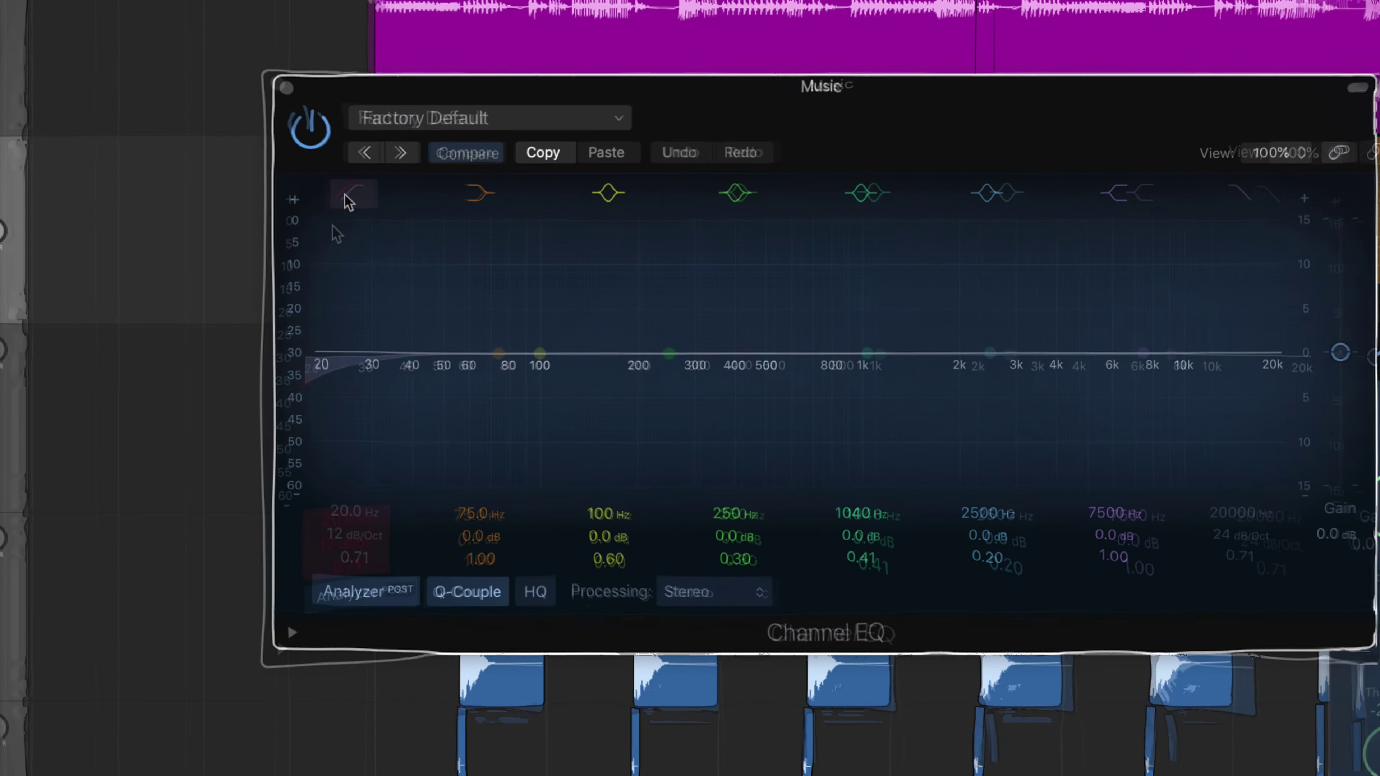
{"action": "left_click", "coordinate": [347, 203]}
{"action": "left_click_drag", "start_coordinate": [349, 530], "coordinate": [349, 516]}
{"action": "left_click_drag", "start_coordinate": [315, 590], "coordinate": [315, 559]}
{"action": "left_click_drag", "start_coordinate": [222, 565], "coordinate": [222, 487]}
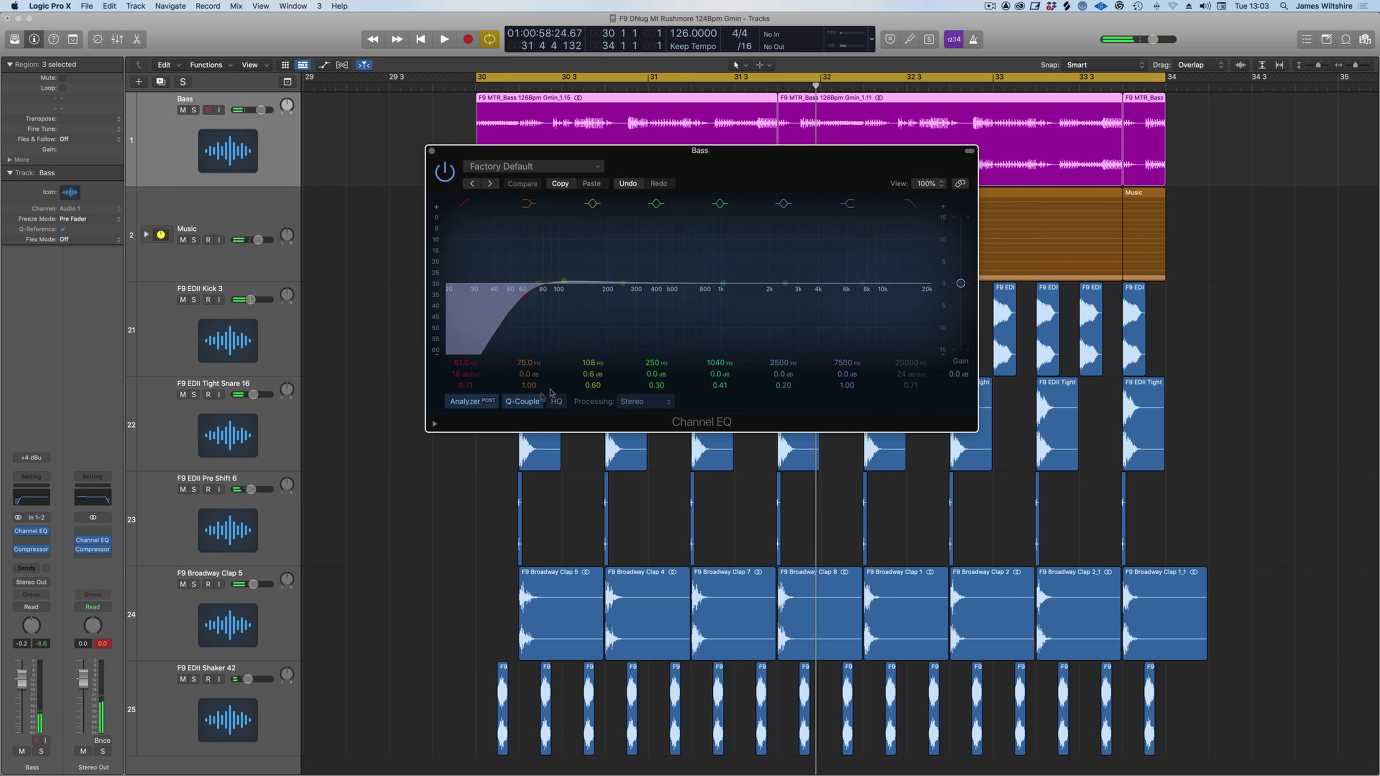
Step: Retune the Bass Channel EQ's 108 Hz bell to 158 Hz with +3.8 dB gain and a Q of 0.48
{"action": "left_click", "coordinate": [462, 368]}
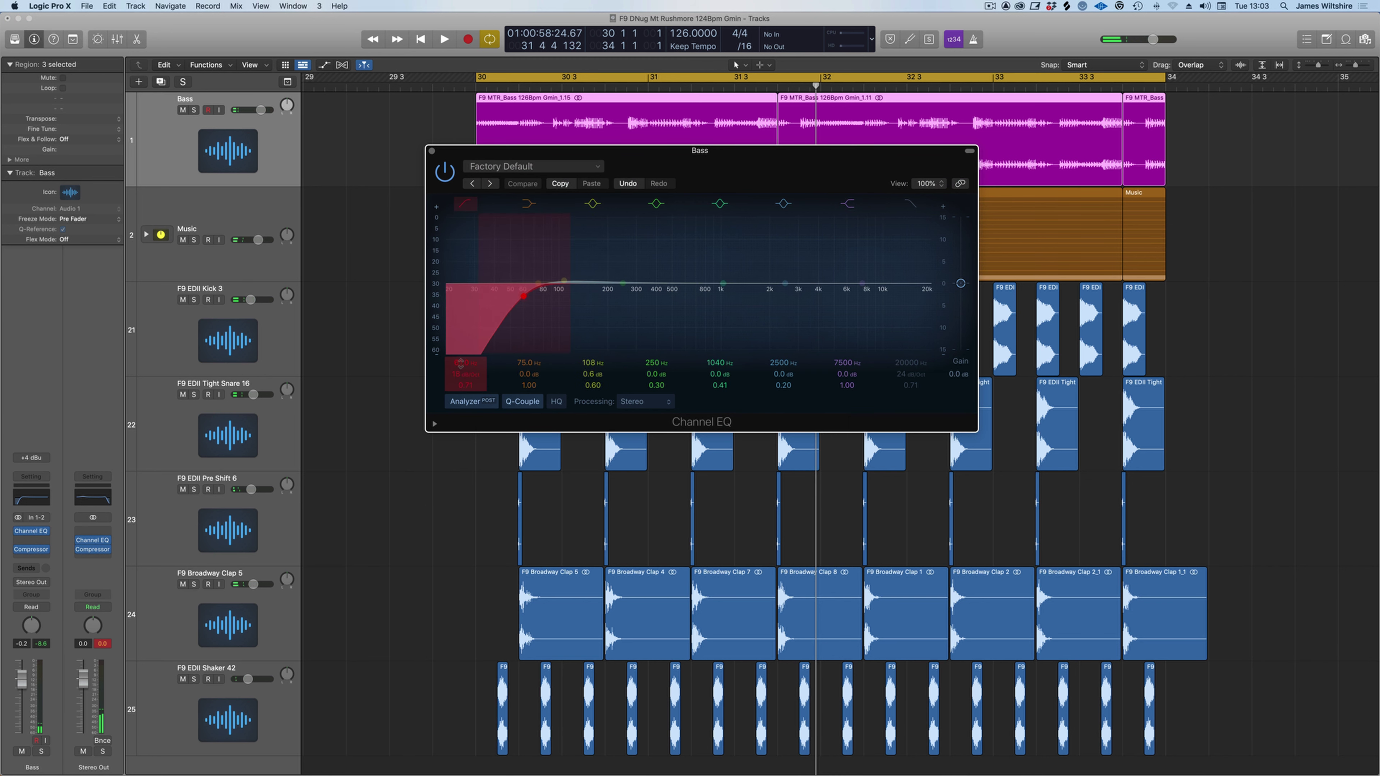
{"action": "left_click_drag", "start_coordinate": [703, 155], "coordinate": [802, 316]}
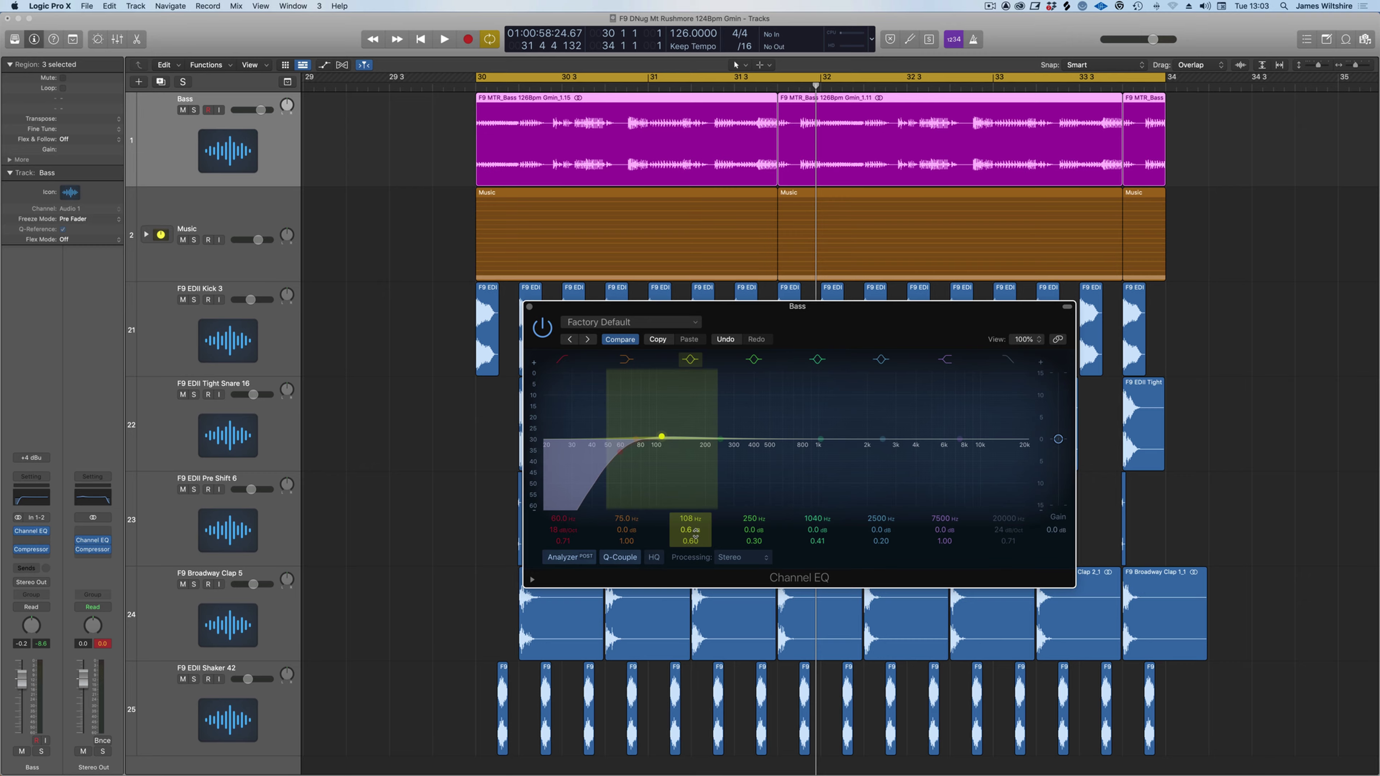
{"action": "left_click_drag", "start_coordinate": [661, 437], "coordinate": [638, 403]}
{"action": "left_click_drag", "start_coordinate": [638, 535], "coordinate": [637, 540]}
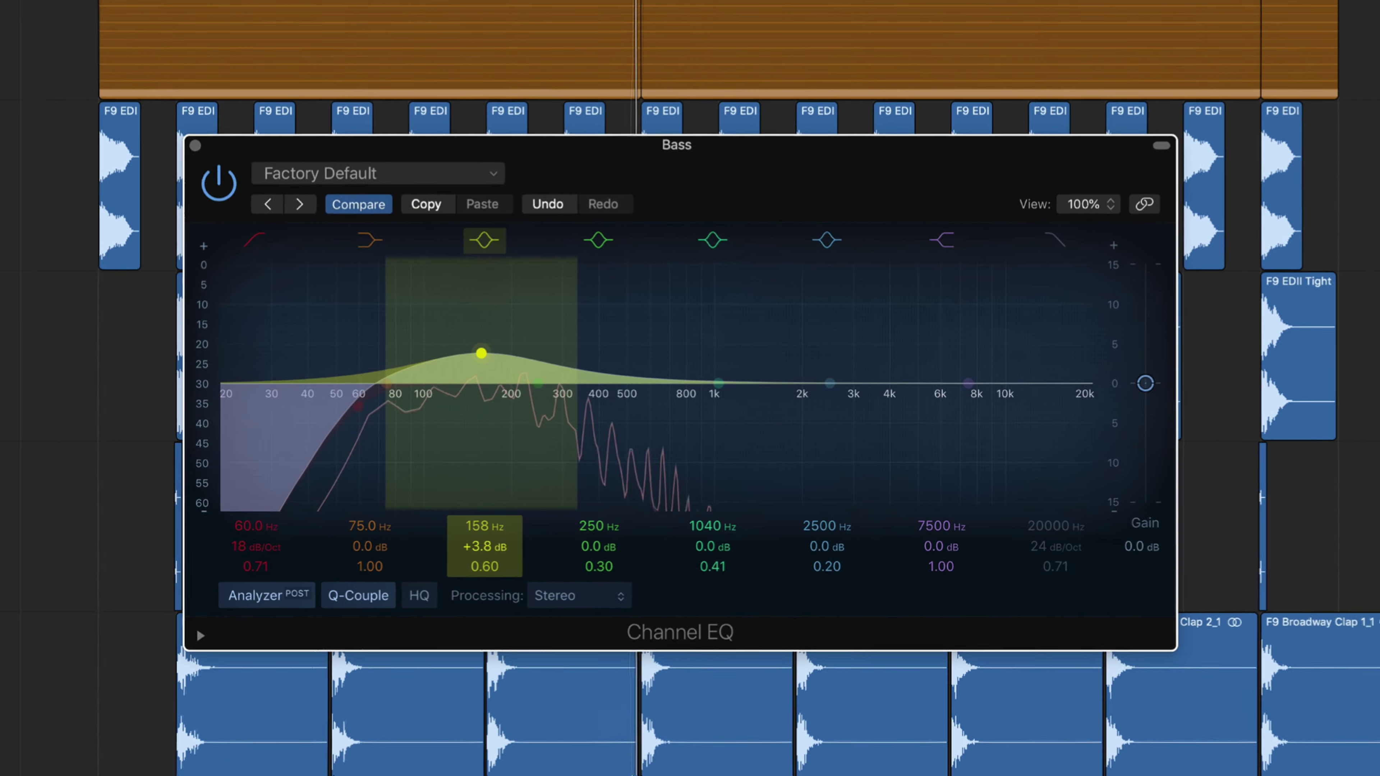
{"action": "left_click_drag", "start_coordinate": [442, 570], "coordinate": [441, 578]}
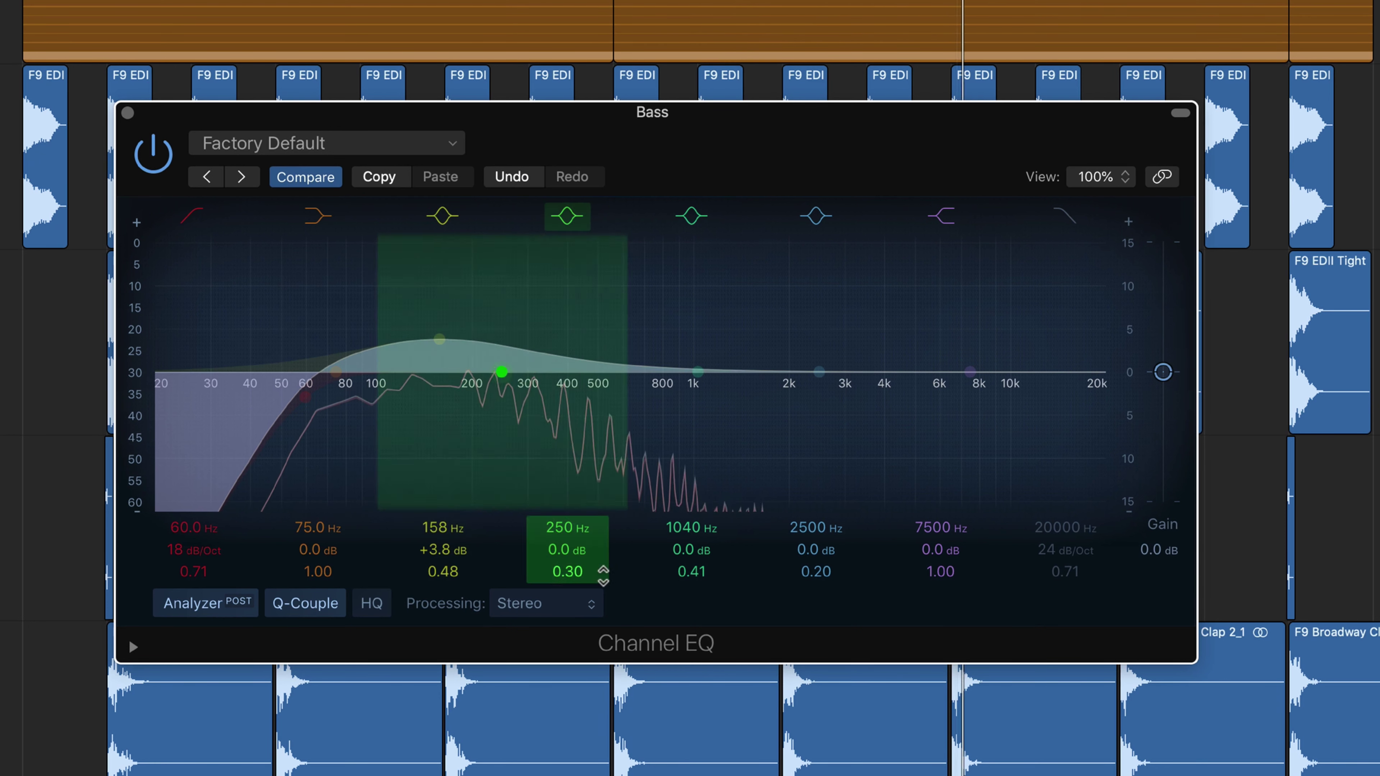
Step: Boost the Bass EQ's 2500 Hz band by 4.1 dB with a Q of 0.37 and slightly lower the output gain
{"action": "left_click_drag", "start_coordinate": [797, 557], "coordinate": [806, 539]}
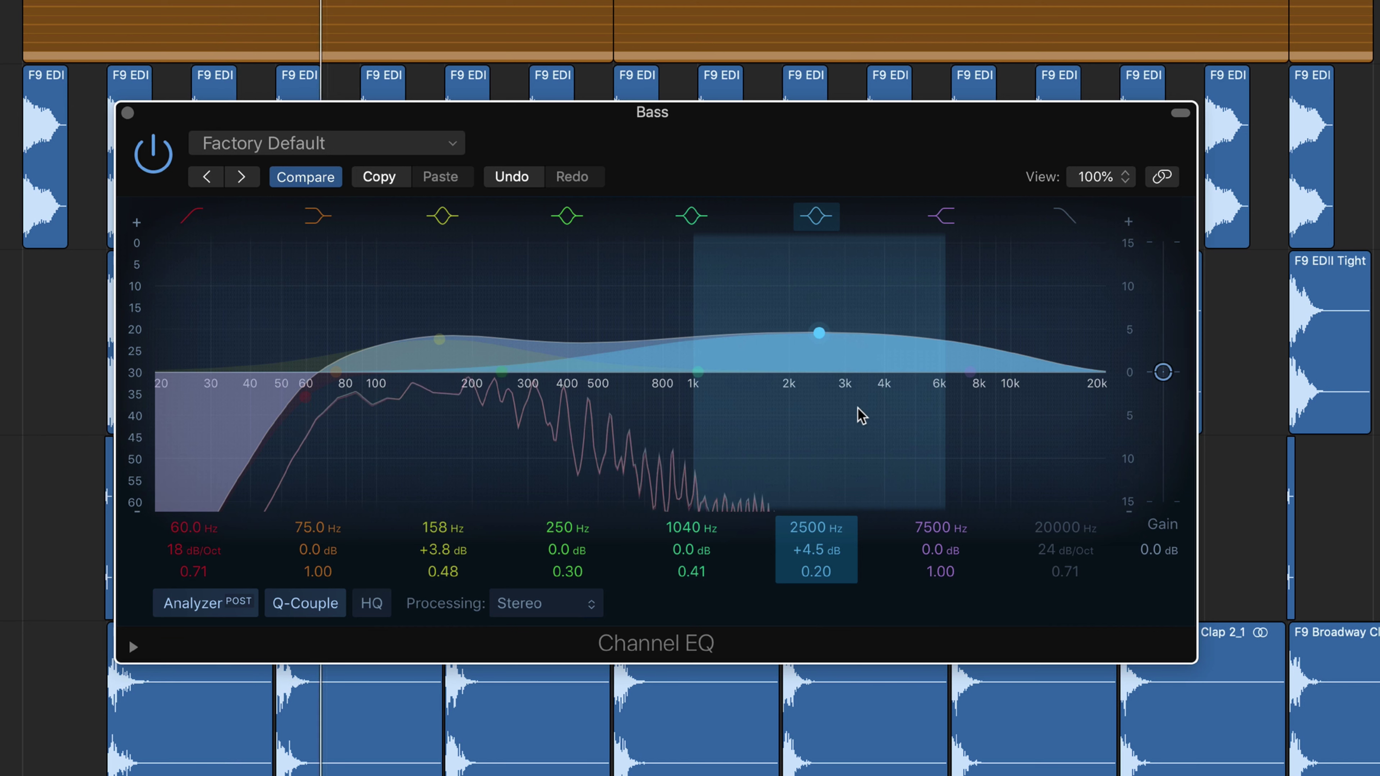
{"action": "mouse_move", "coordinate": [815, 549]}
{"action": "left_mouse_down"}
{"action": "mouse_move", "coordinate": [809, 538]}
{"action": "mouse_move", "coordinate": [800, 566]}
{"action": "left_mouse_up"}
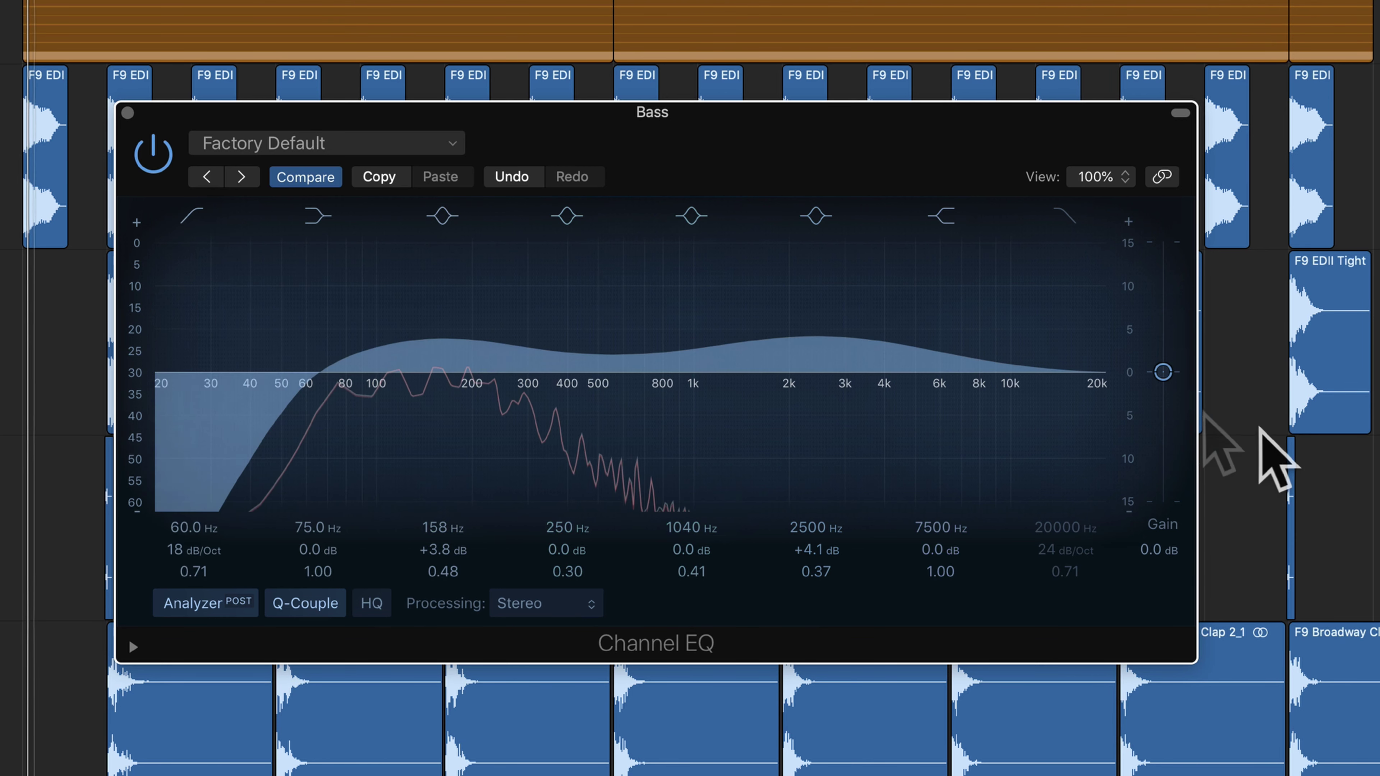
{"action": "left_click_drag", "start_coordinate": [1163, 372], "coordinate": [1163, 381]}
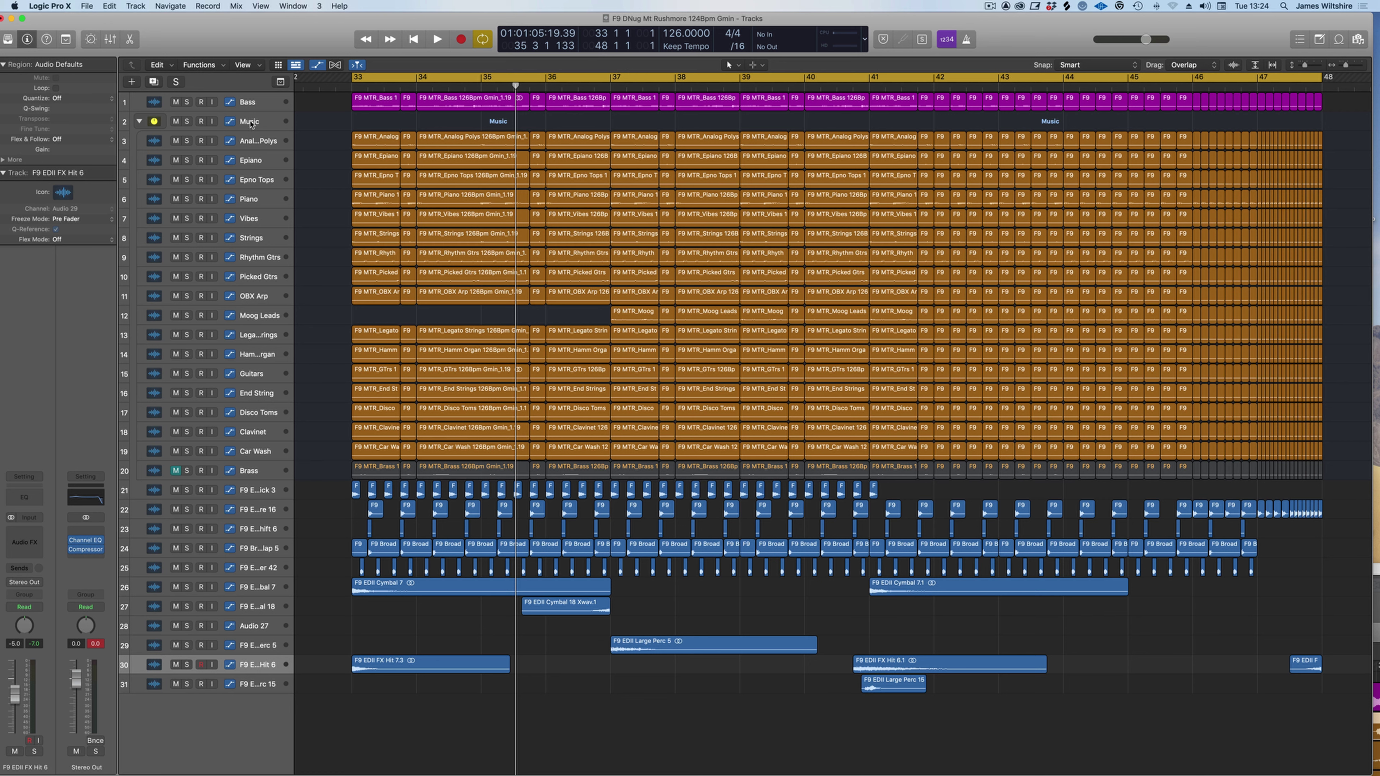
Step: Play the arrangement while sweeping the Music stack's AutoFilter cutoff down to 42% and up to 100%, and stop playback
{"action": "left_click", "coordinate": [251, 124]}
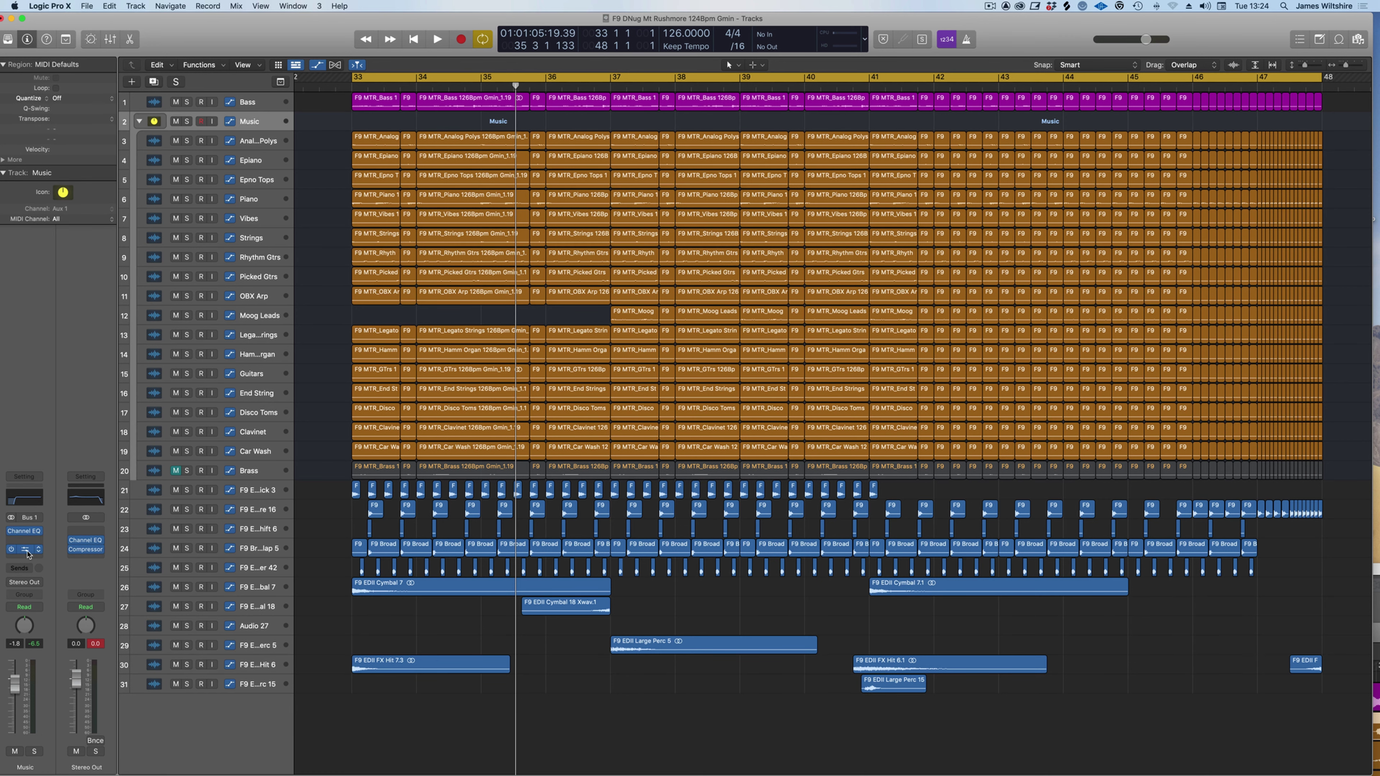
{"action": "left_click", "coordinate": [29, 553]}
{"action": "left_click_drag", "start_coordinate": [683, 158], "coordinate": [934, 270]}
{"action": "key", "text": "space"}
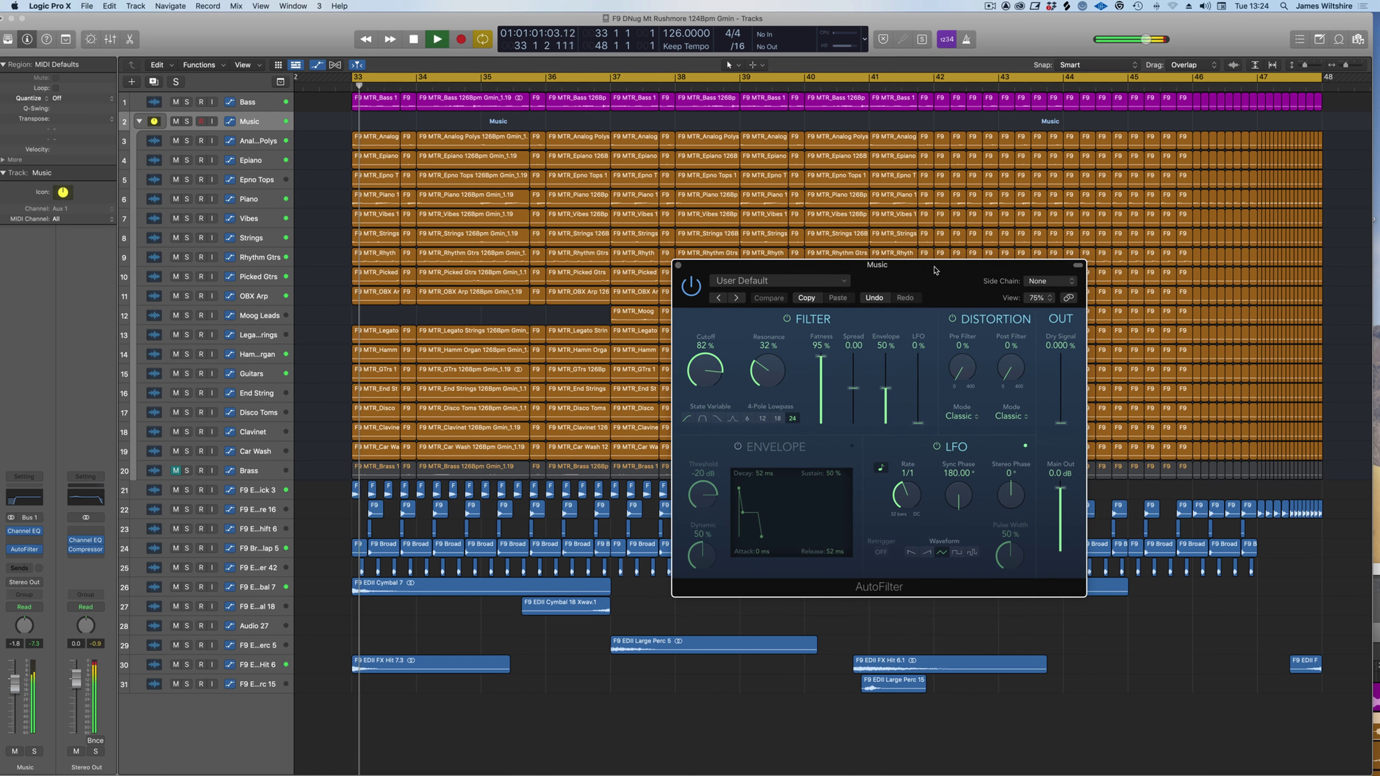
{"action": "left_click_drag", "start_coordinate": [703, 368], "coordinate": [701, 375]}
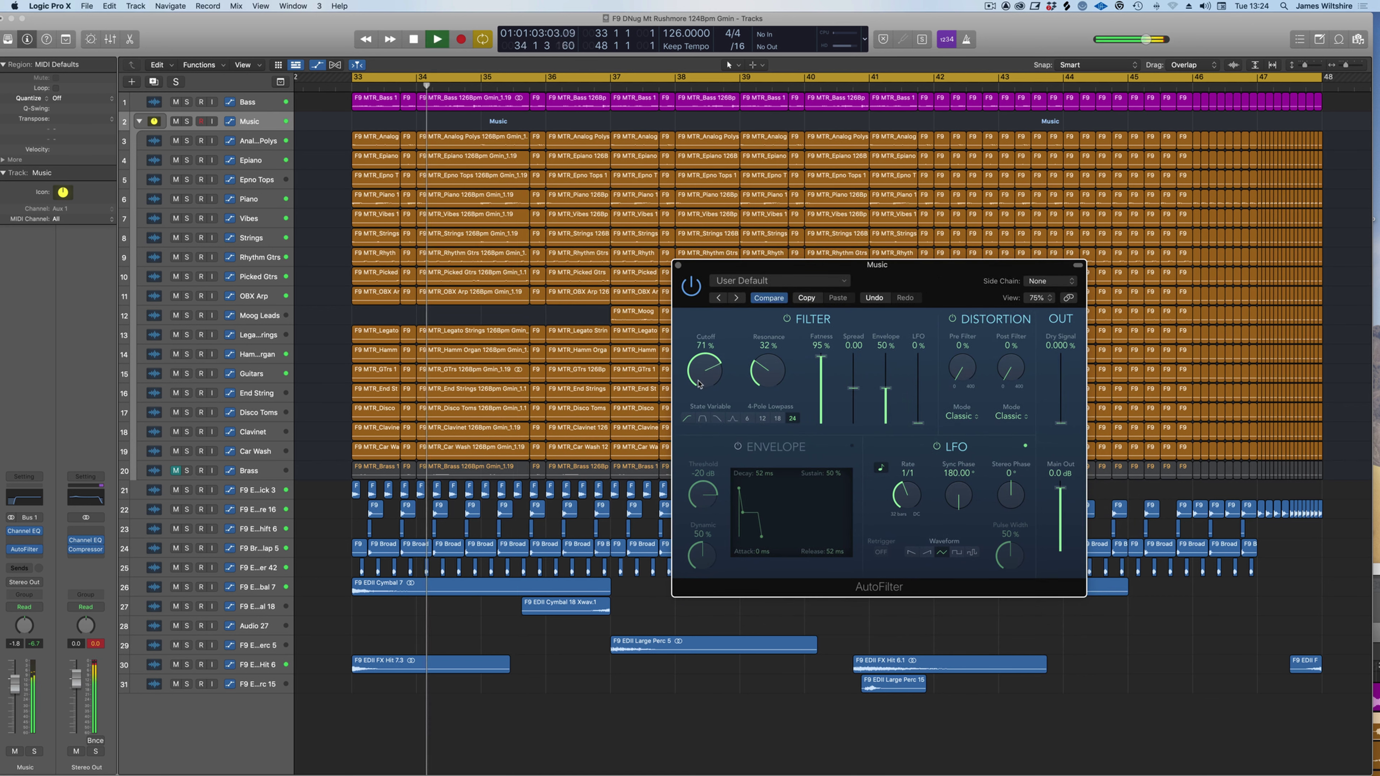
{"action": "left_click_drag", "start_coordinate": [695, 398], "coordinate": [689, 423]}
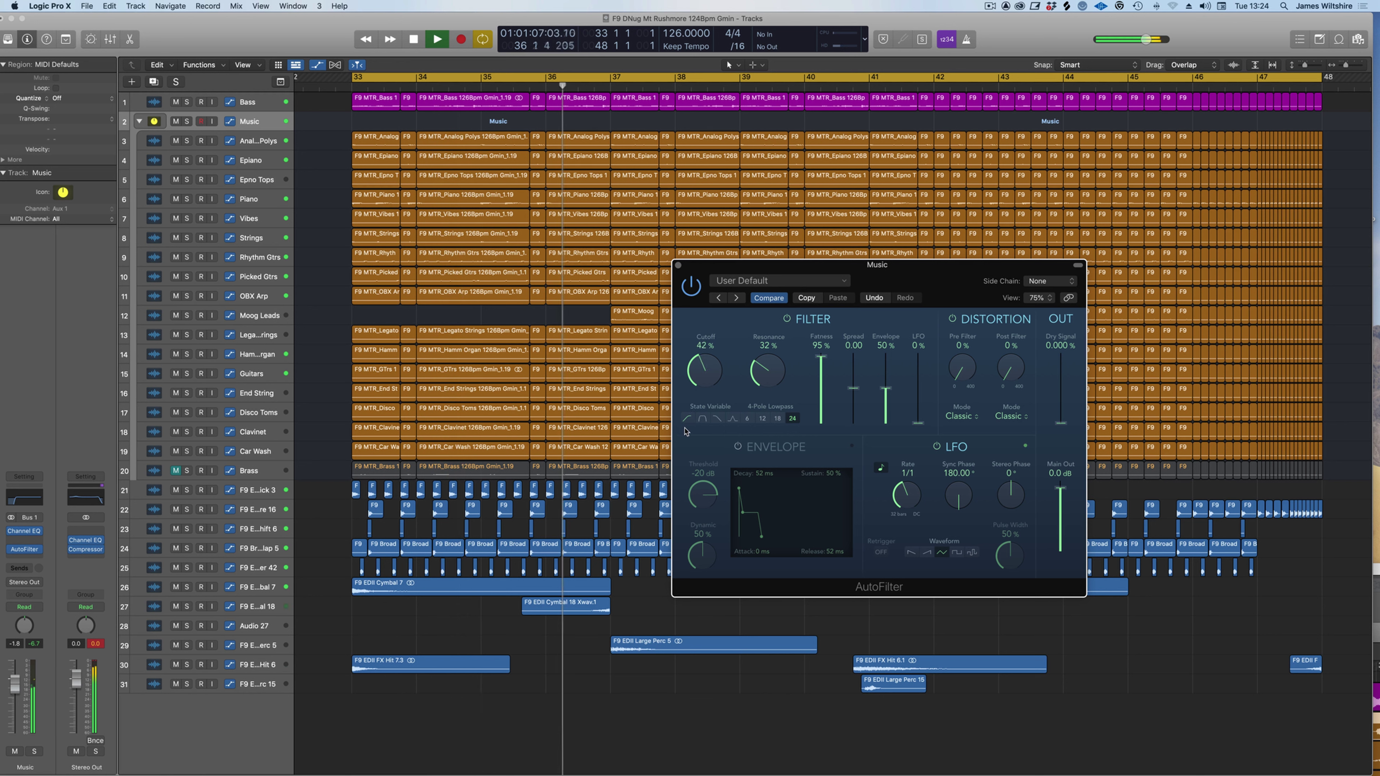
{"action": "left_click_drag", "start_coordinate": [685, 430], "coordinate": [687, 422]}
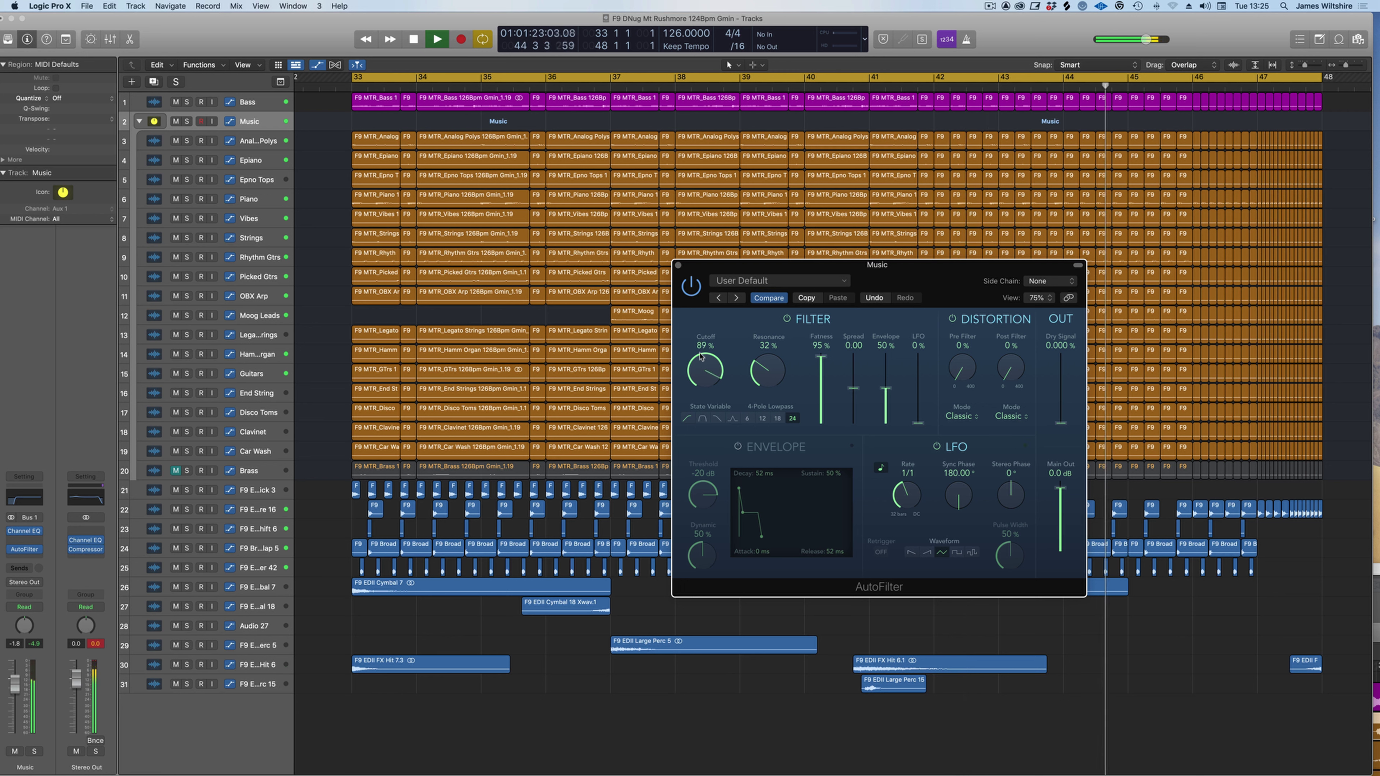
{"action": "left_click_drag", "start_coordinate": [691, 399], "coordinate": [684, 319]}
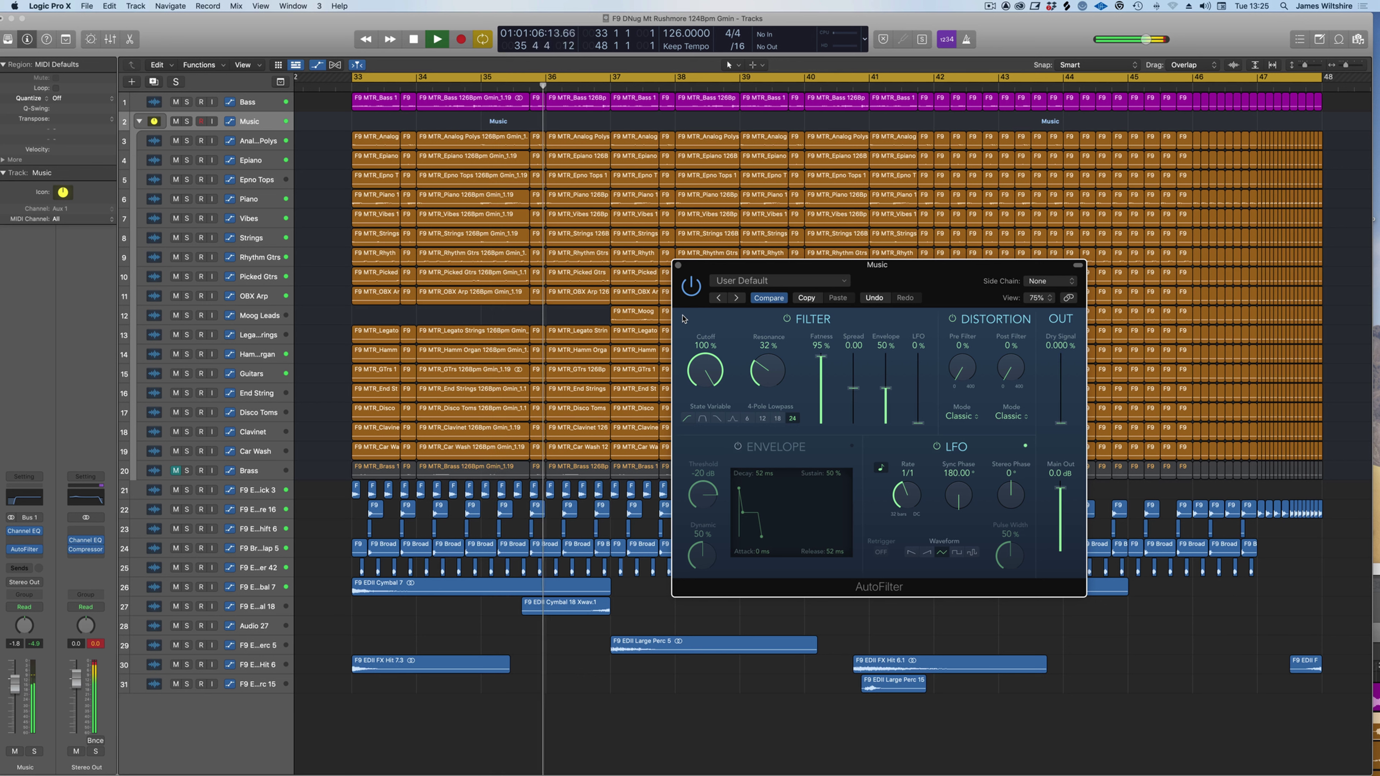
{"action": "key", "text": "space"}
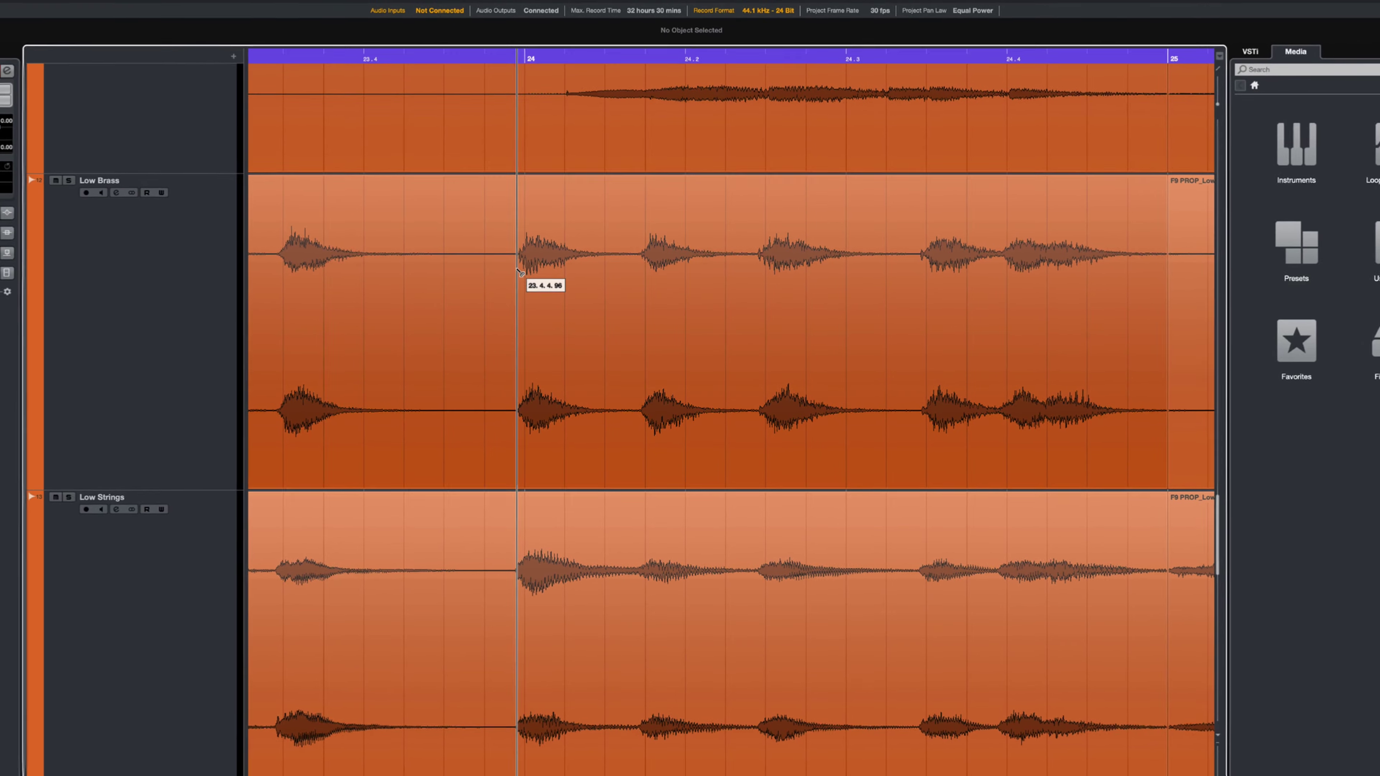
Step: In Cubase, split the Low Brass audio at 23.4.4.96, at 24.2.2.96 and just before the following brass hit
{"action": "left_click", "coordinate": [515, 270]}
{"action": "left_click", "coordinate": [757, 277]}
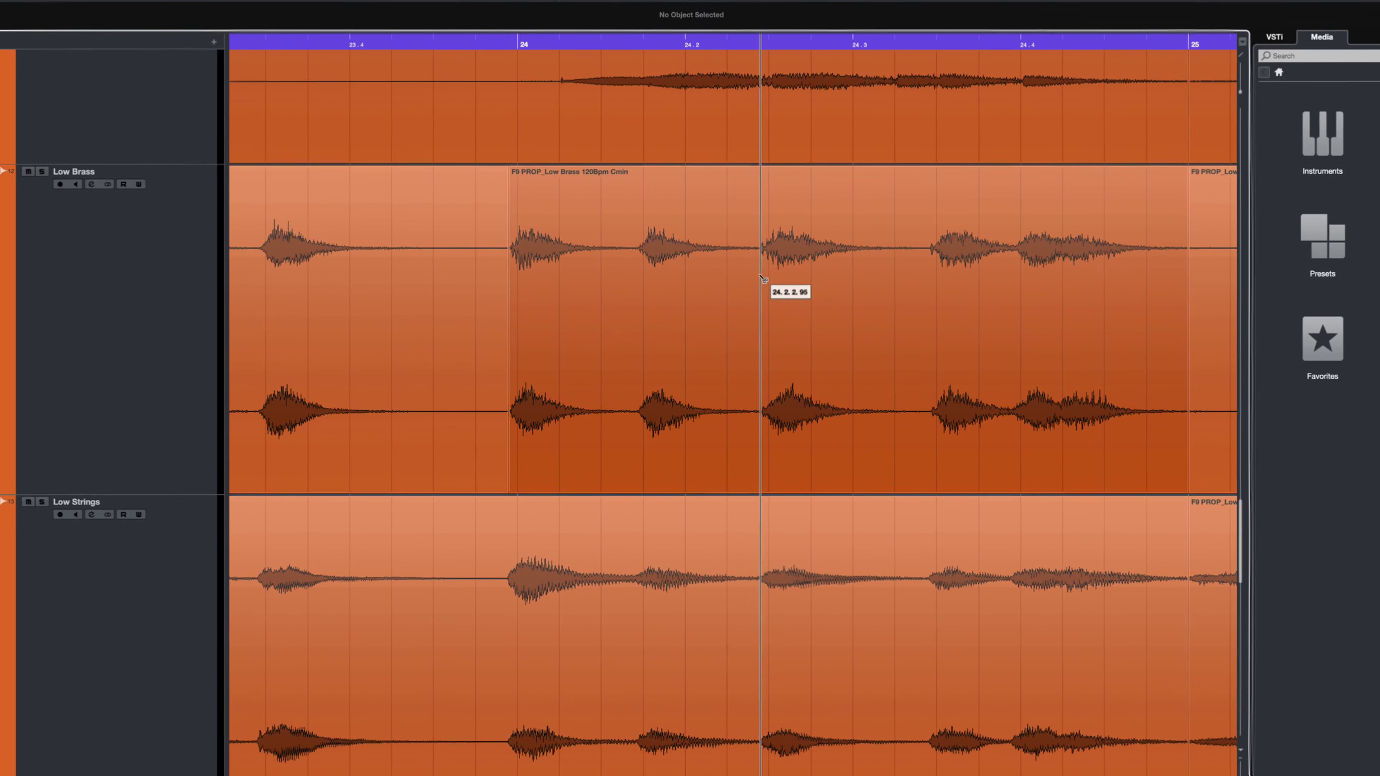
{"action": "left_click", "coordinate": [933, 293]}
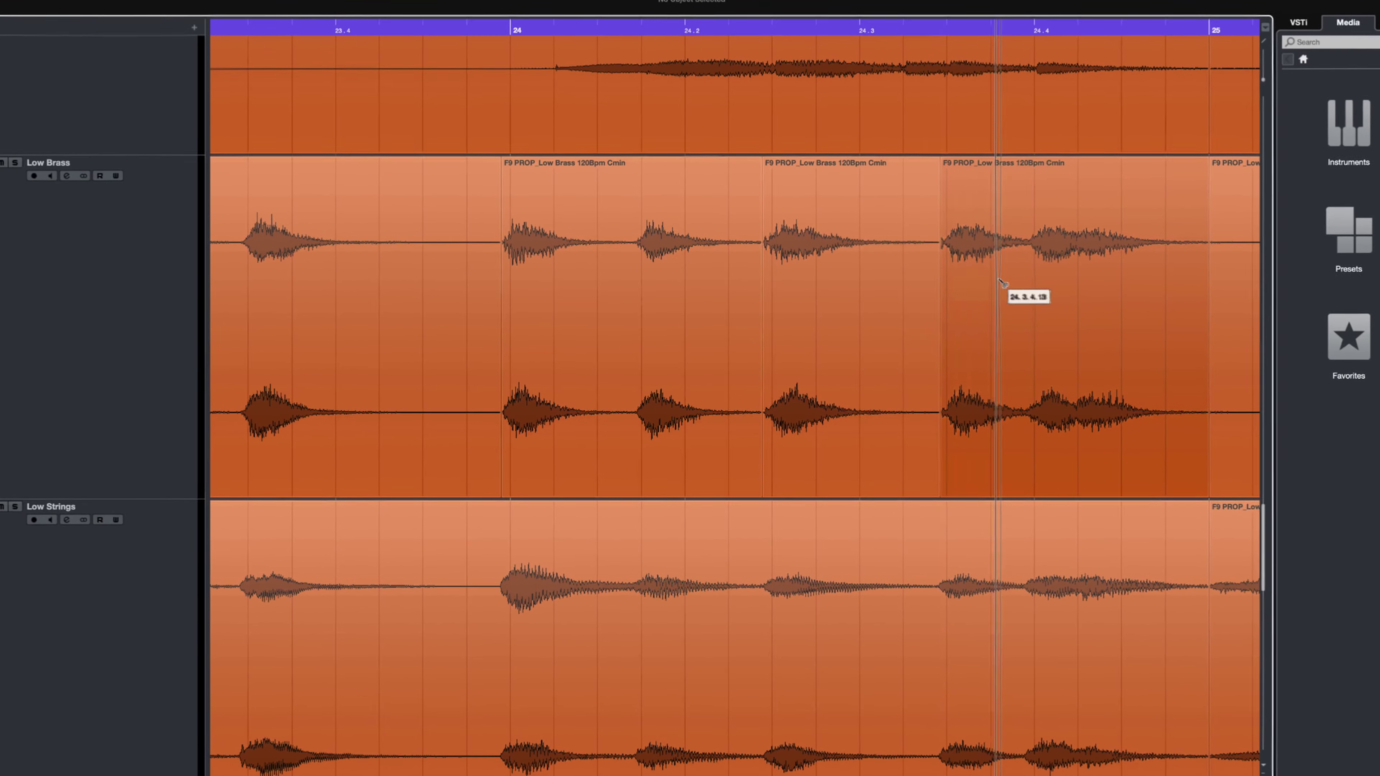
{"action": "scroll", "coordinate": [1030, 291], "scroll_direction": "right", "scroll_amount": 5}
{"action": "scroll", "coordinate": [1032, 288], "scroll_direction": "left", "scroll_amount": 15}
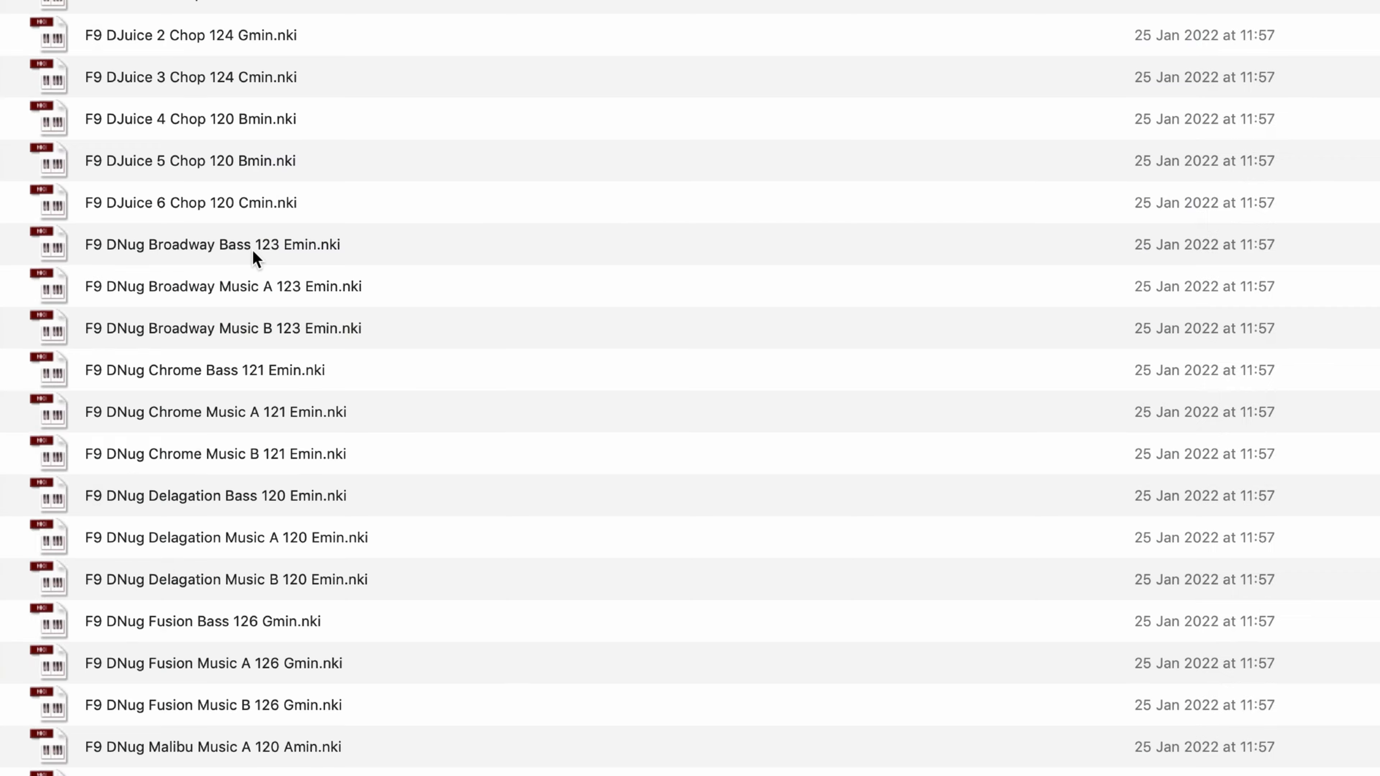
Step: In the Kontakt patch folder, select the F9 DNug Broadway Bass, Music A and Music B 123 Emin files
{"action": "left_click", "coordinate": [262, 252]}
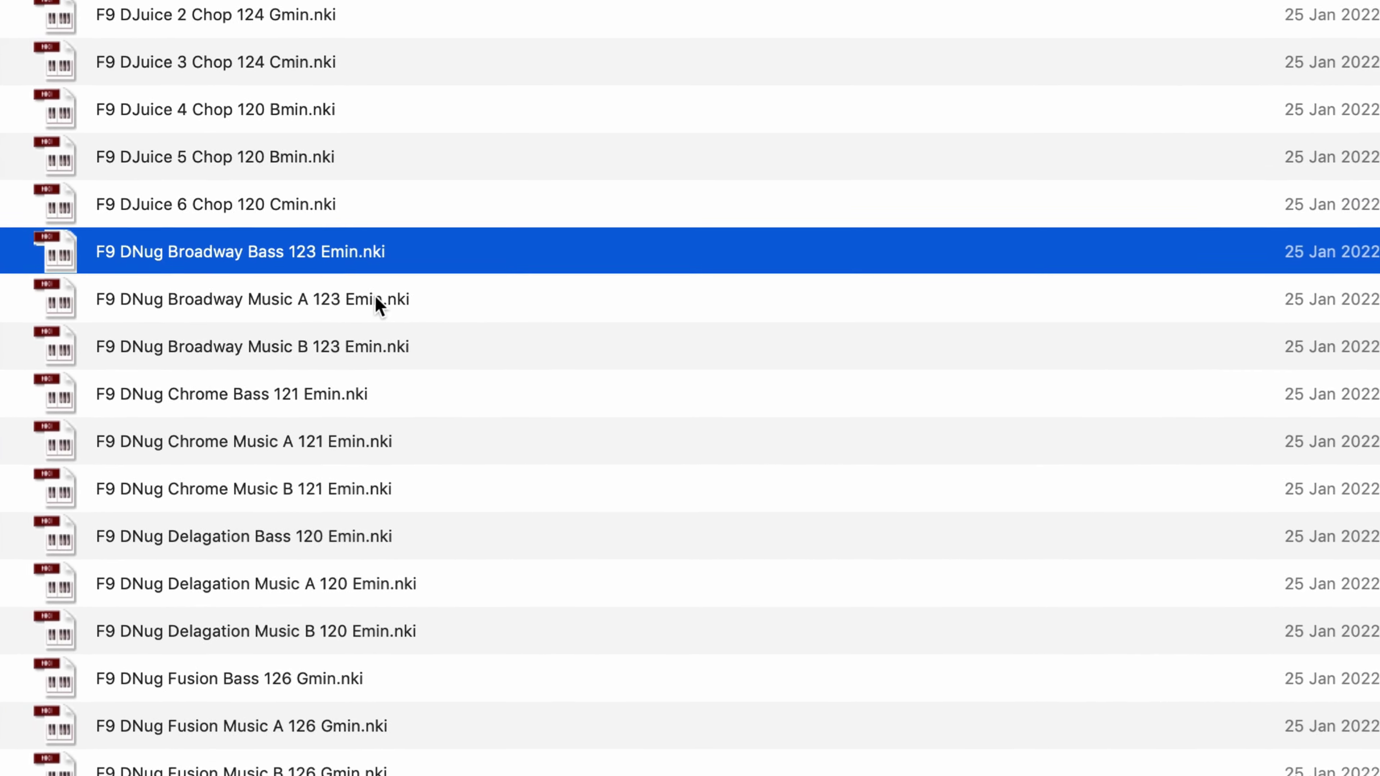
{"action": "left_click", "coordinate": [421, 296]}
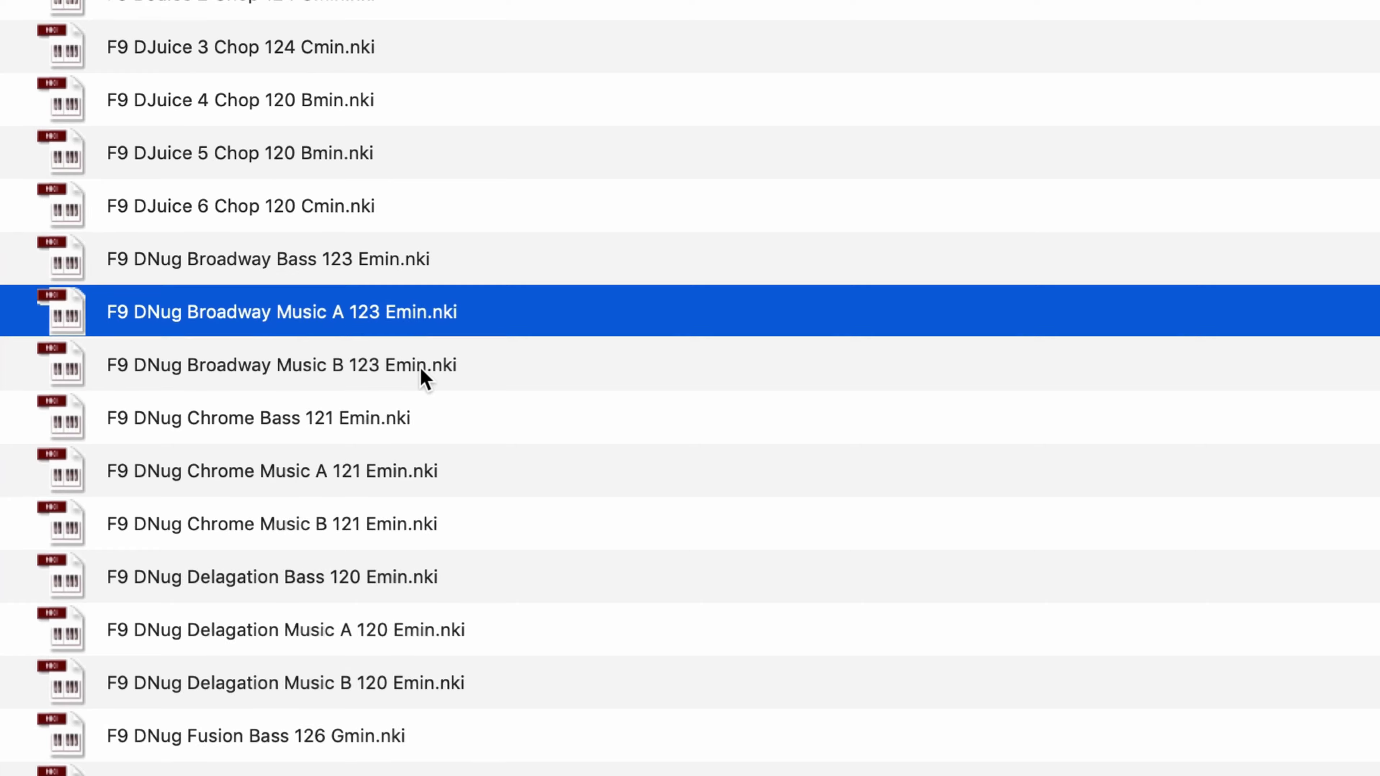
{"action": "left_click", "coordinate": [414, 371]}
{"action": "left_click", "coordinate": [380, 274], "text": "shift"}
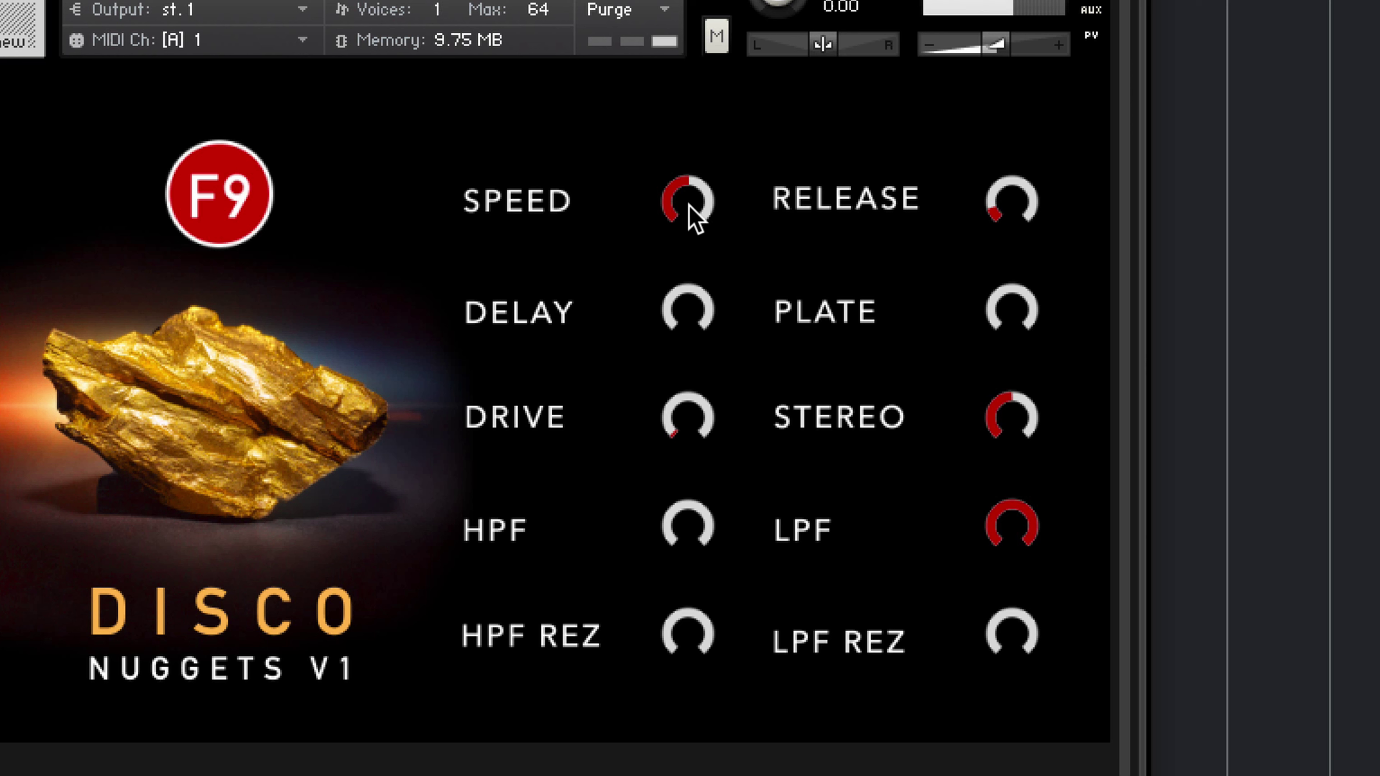
Step: Lower the SPEED control of the Disco Nuggets Kontakt instrument and raise it again to just past its midpoint
{"action": "left_click_drag", "start_coordinate": [691, 216], "coordinate": [648, 278]}
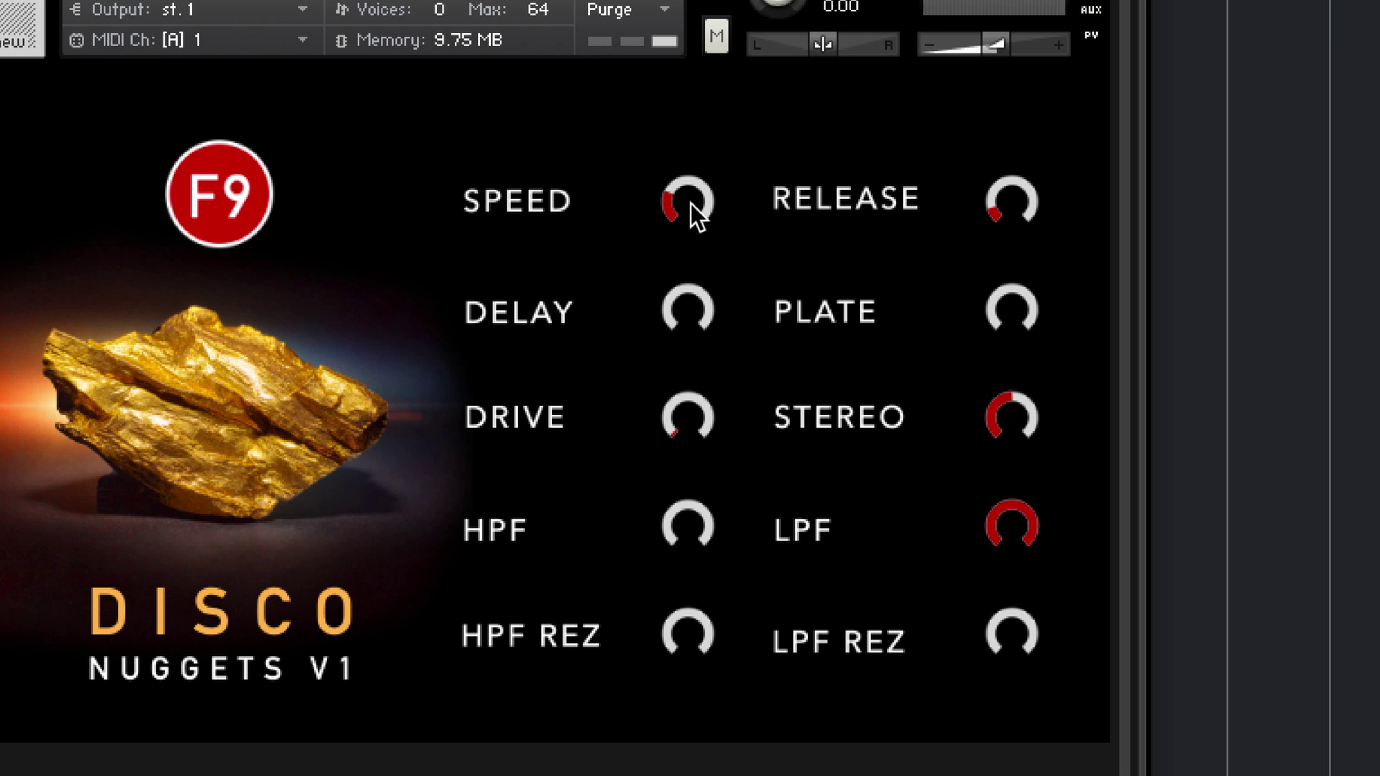
{"action": "left_click_drag", "start_coordinate": [691, 206], "coordinate": [696, 154]}
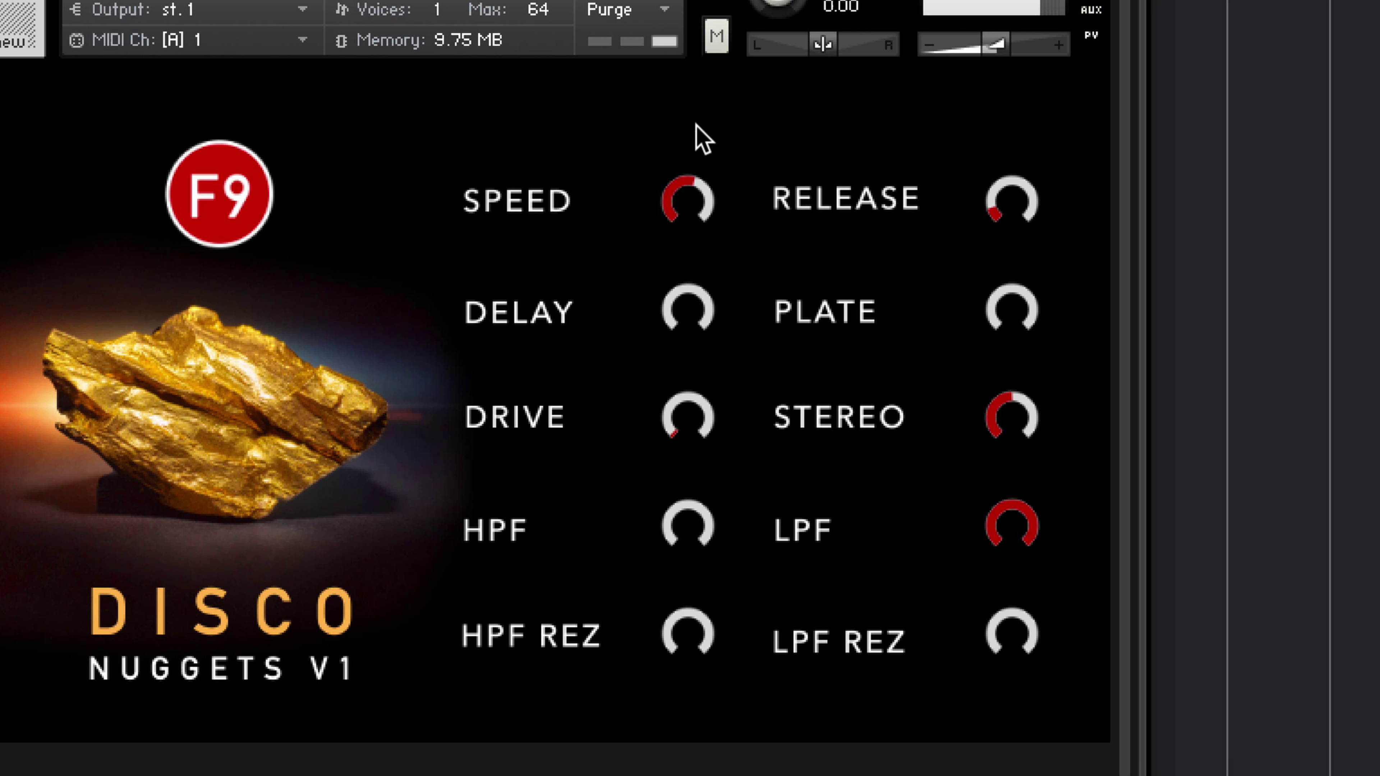
{"action": "left_click_drag", "start_coordinate": [697, 91], "coordinate": [696, 124]}
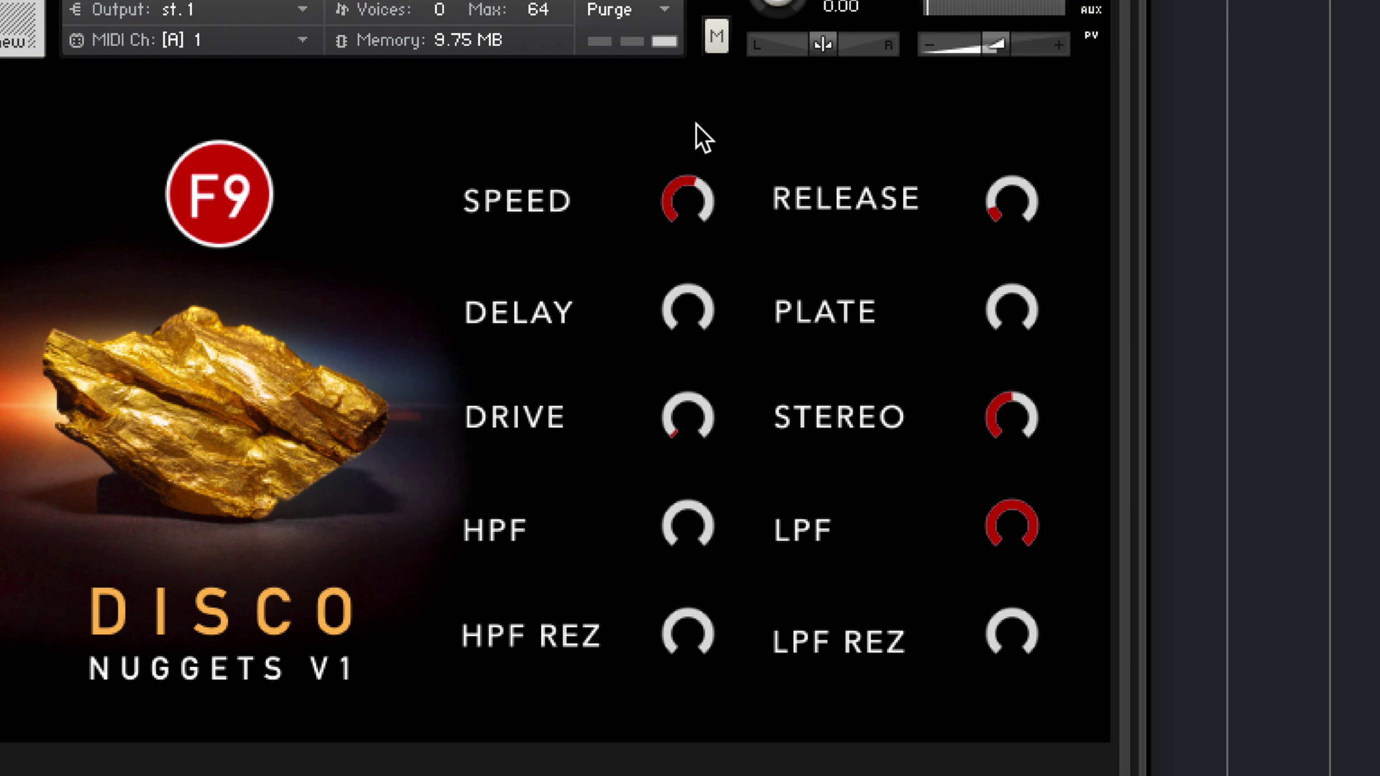
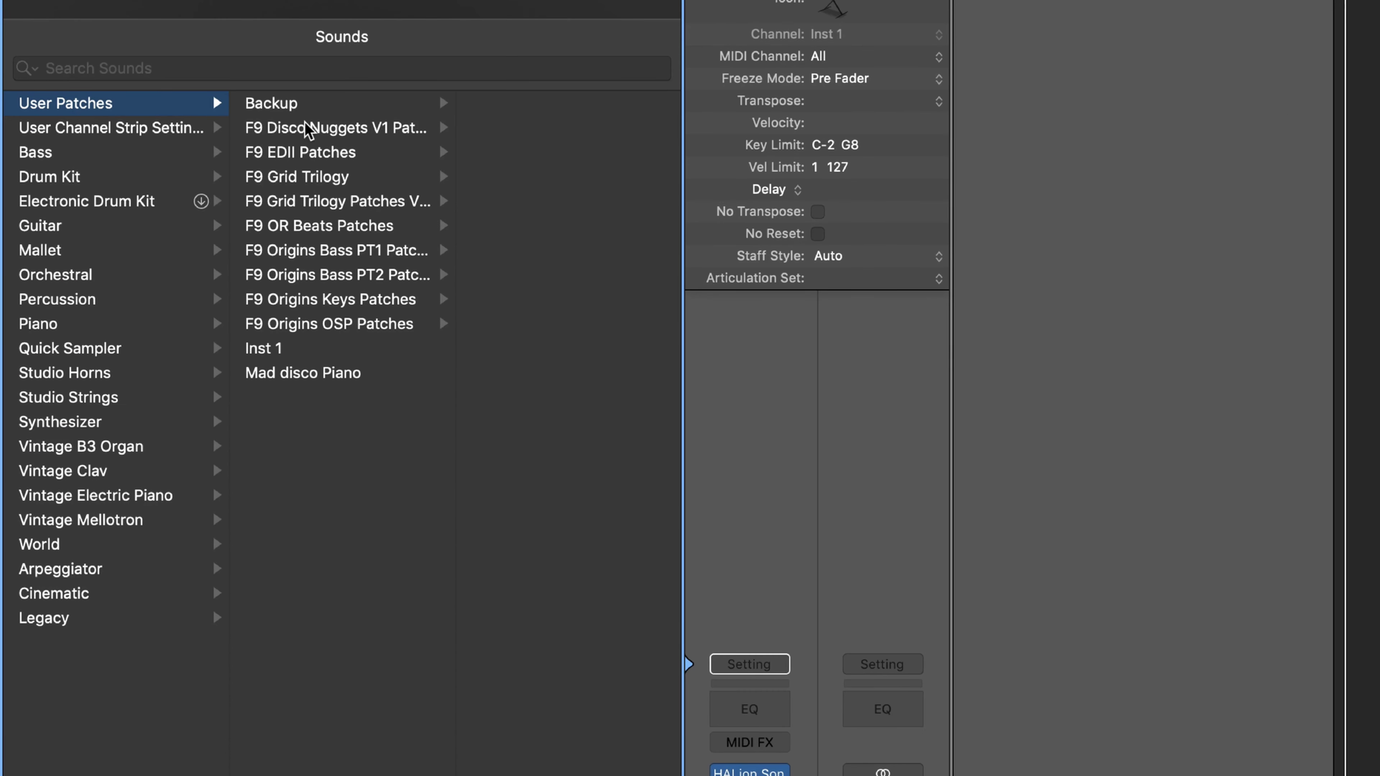
Step: In Logic Pro, load F9 DNug Broadway Music A 123 Emin from the F9 Disco Nuggets V1 user patches and open its Sampler
{"action": "left_click", "coordinate": [308, 131]}
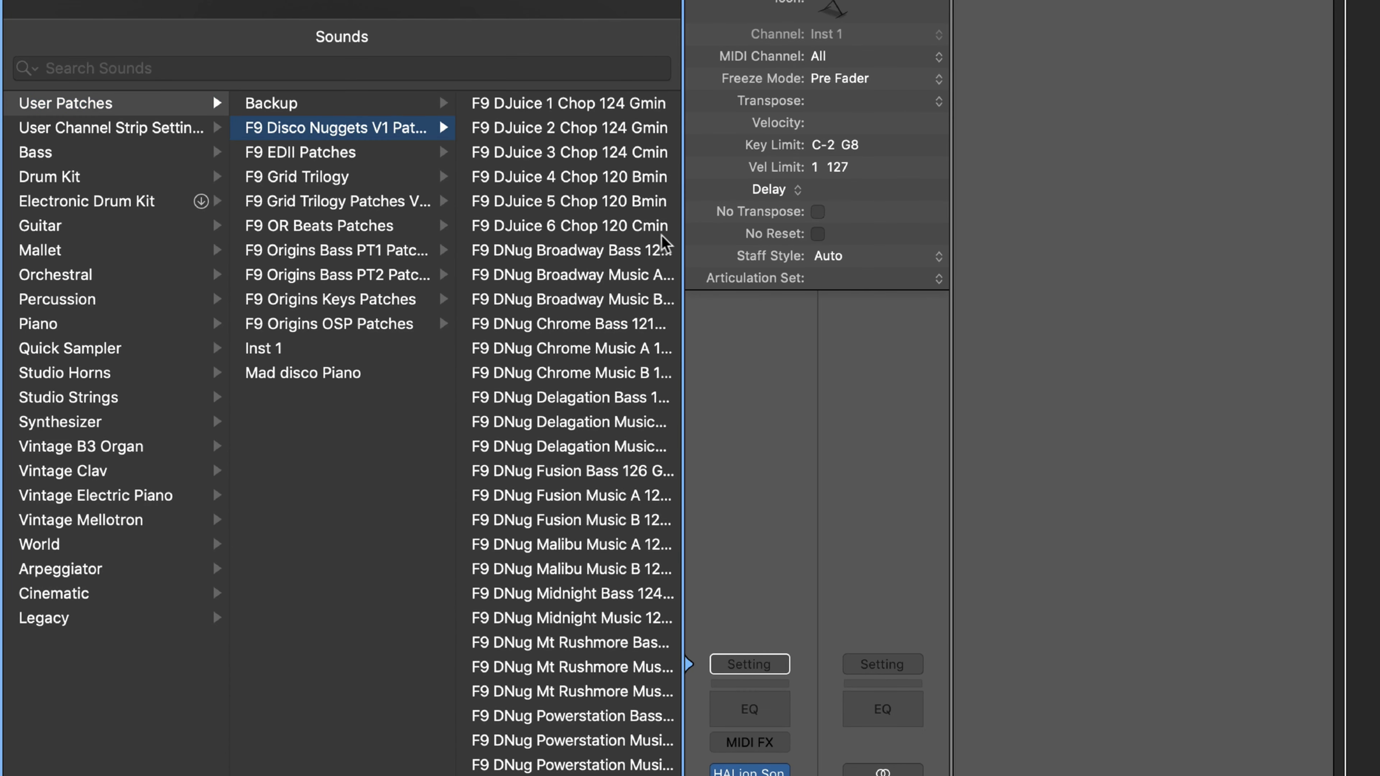
{"action": "left_click_drag", "start_coordinate": [681, 233], "coordinate": [779, 232]}
{"action": "left_click", "coordinate": [906, 342]}
{"action": "left_click", "coordinate": [678, 278]}
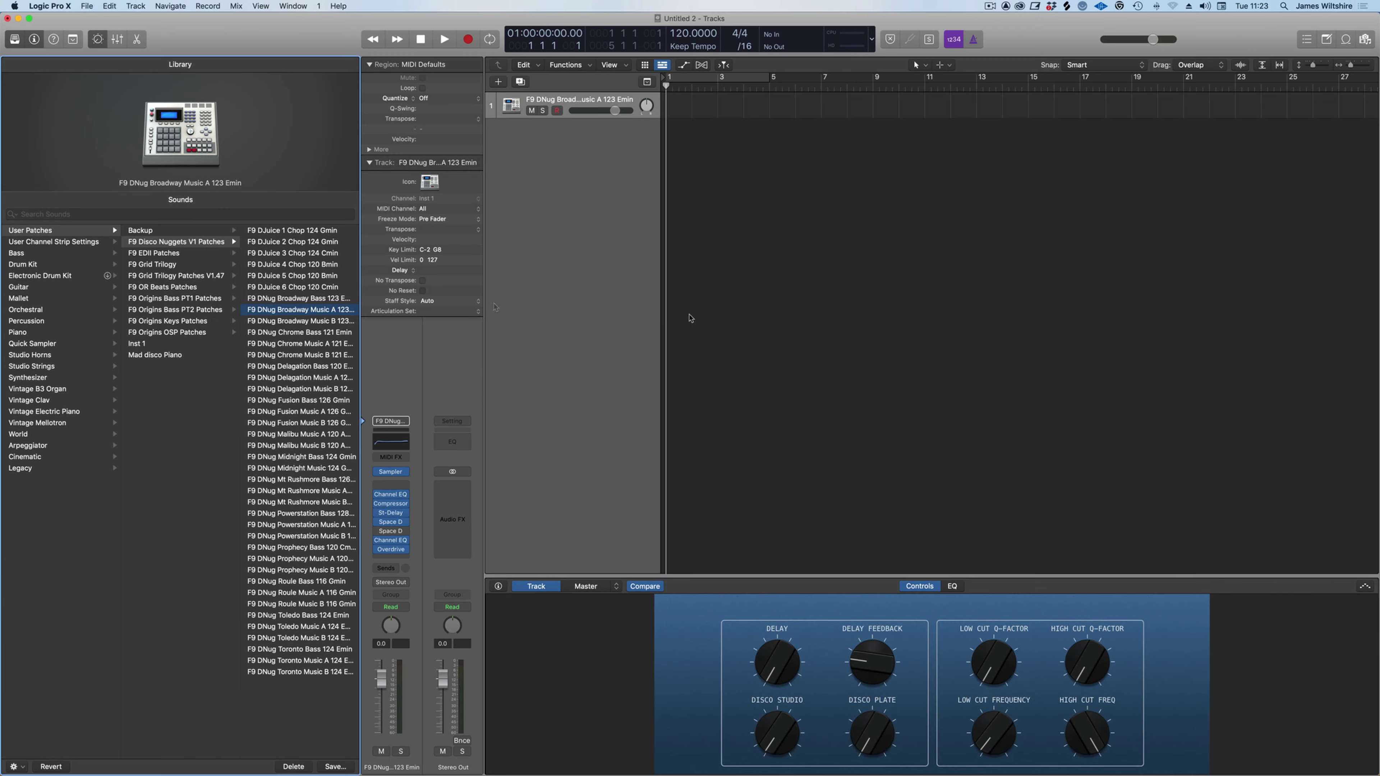
{"action": "left_click", "coordinate": [391, 472]}
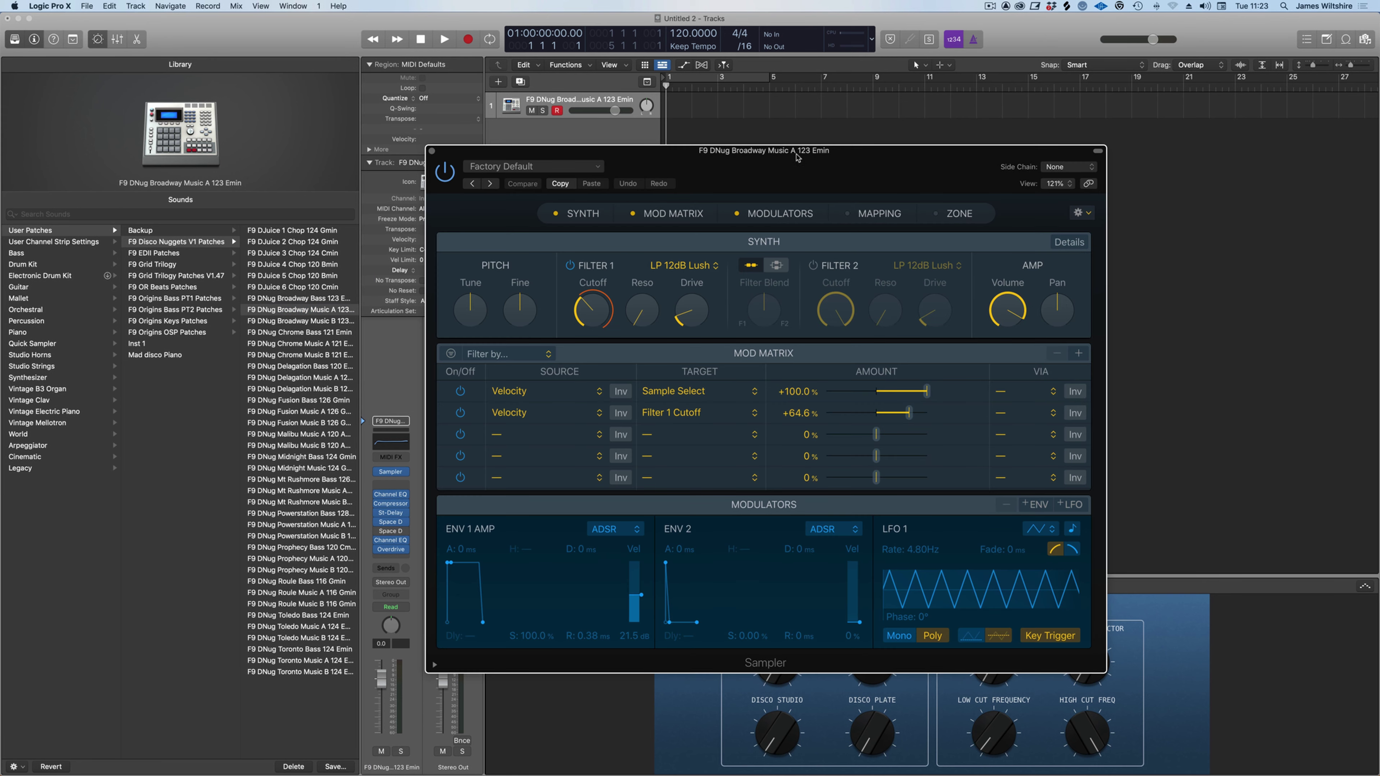
Step: Move the Sampler window up over the arrangement, and try the DISCO STUDIO and DISCO PLATE reverbs before returning both to minimum
{"action": "left_click_drag", "start_coordinate": [795, 157], "coordinate": [894, 74]}
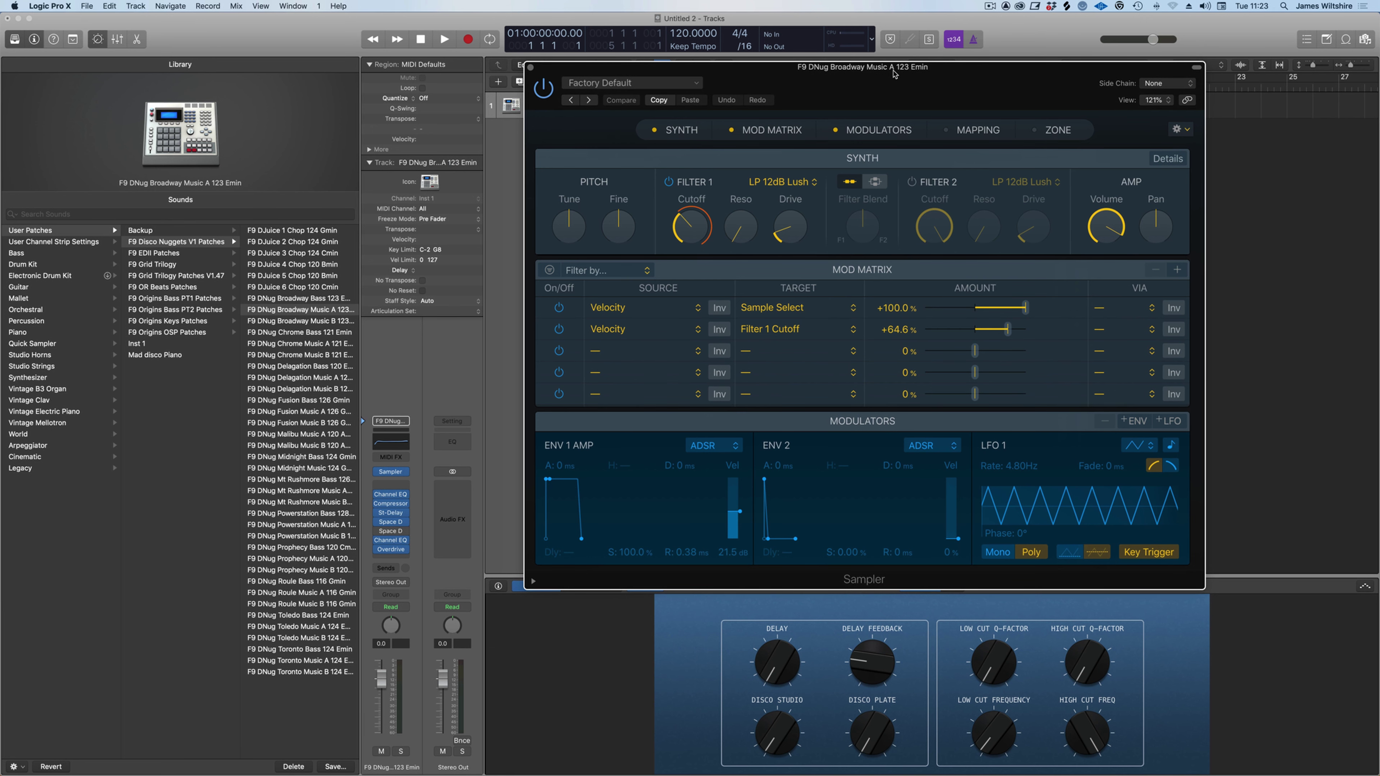
{"action": "left_click_drag", "start_coordinate": [897, 76], "coordinate": [856, 93]}
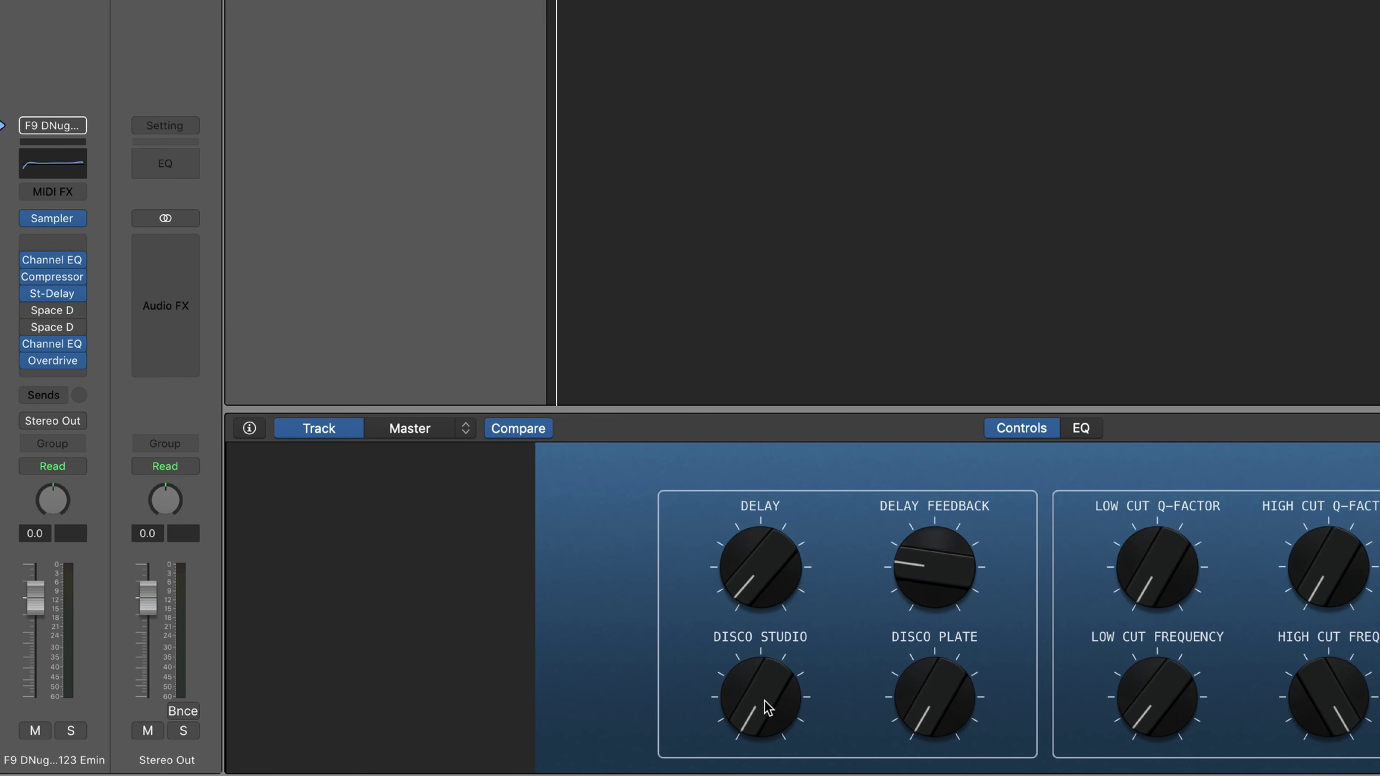
{"action": "left_click_drag", "start_coordinate": [764, 700], "coordinate": [740, 619]}
{"action": "left_click_drag", "start_coordinate": [758, 693], "coordinate": [743, 766]}
{"action": "left_click_drag", "start_coordinate": [747, 696], "coordinate": [743, 757]}
{"action": "mouse_move", "coordinate": [943, 709]}
{"action": "left_mouse_down"}
{"action": "mouse_move", "coordinate": [918, 633]}
{"action": "mouse_move", "coordinate": [922, 731]}
{"action": "mouse_move", "coordinate": [934, 680]}
{"action": "mouse_move", "coordinate": [932, 693]}
{"action": "left_mouse_up"}
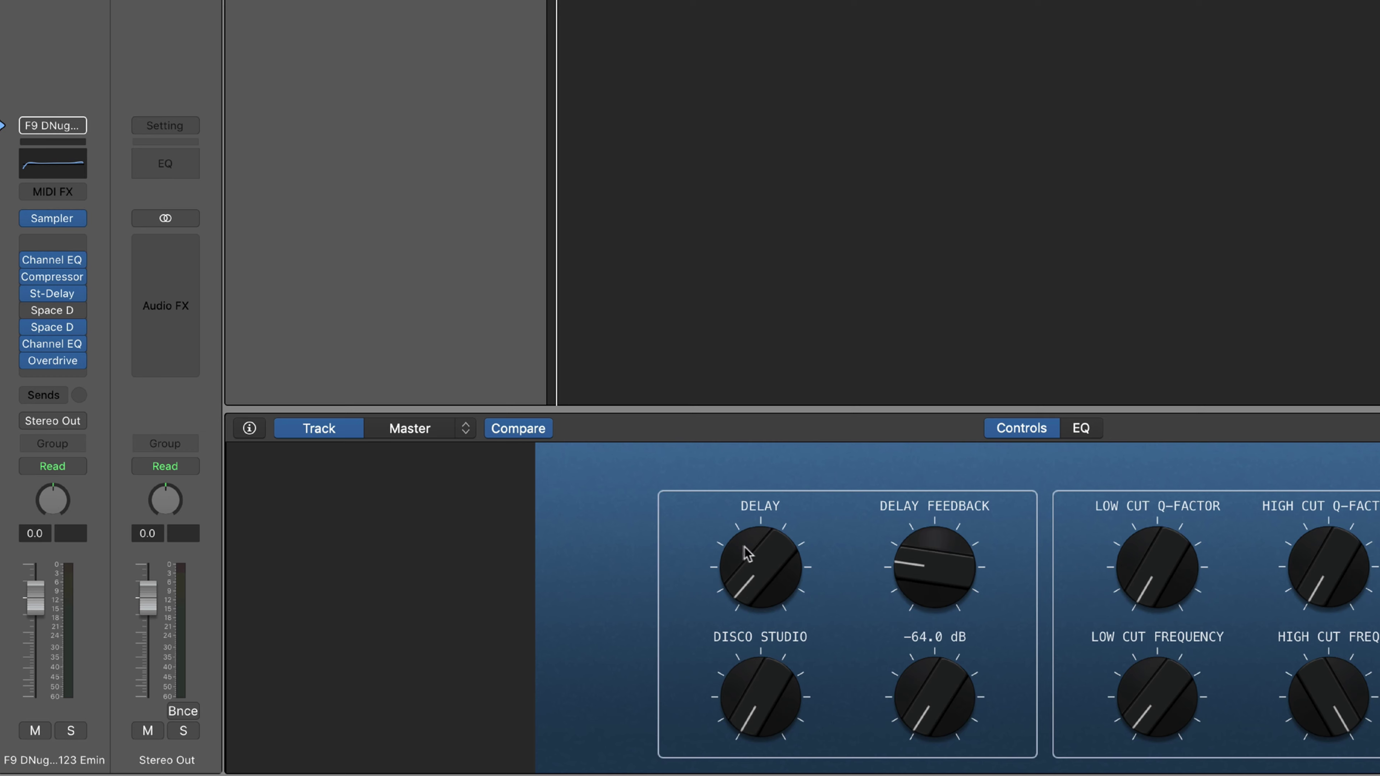
Step: Turn up the DELAY amount of the Broadway Music A patch and try its DELAY FEEDBACK and DISCO STUDIO controls
{"action": "left_click_drag", "start_coordinate": [756, 576], "coordinate": [748, 508]}
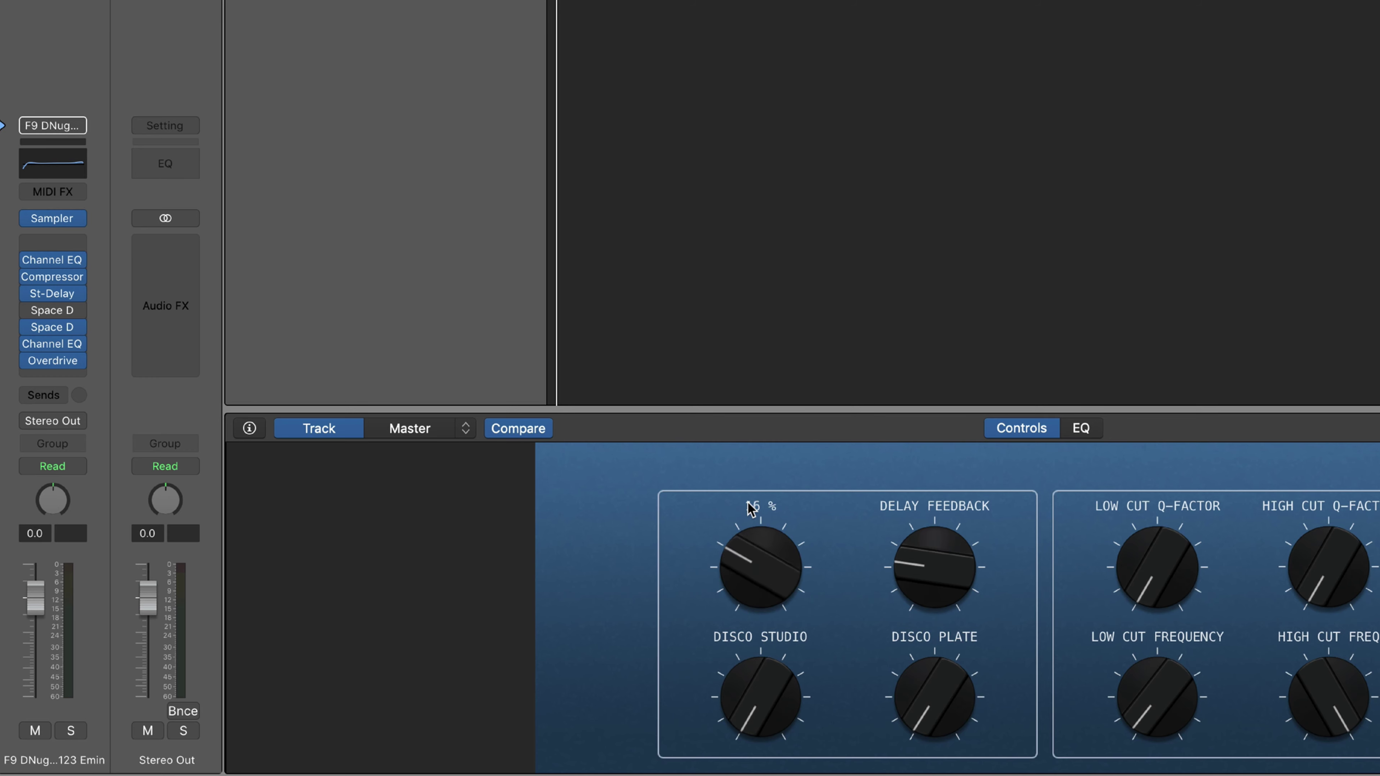
{"action": "left_click_drag", "start_coordinate": [916, 564], "coordinate": [912, 535]}
{"action": "left_click_drag", "start_coordinate": [804, 708], "coordinate": [732, 592]}
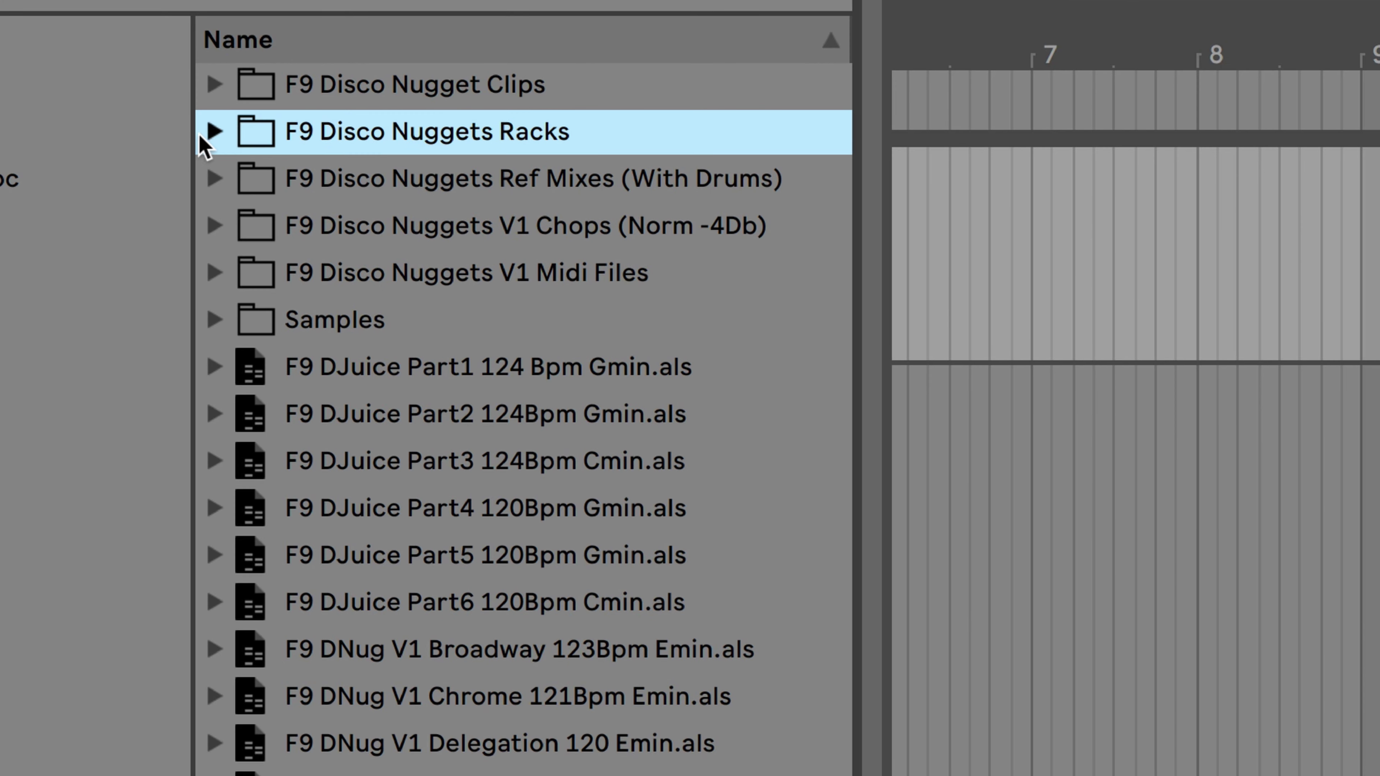
Step: In Ableton Live, load F9 DNug Chrome Music A 121 Emin.adg from the F9 Disco Nuggets Racks folder onto a new track and select it
{"action": "left_click", "coordinate": [214, 132]}
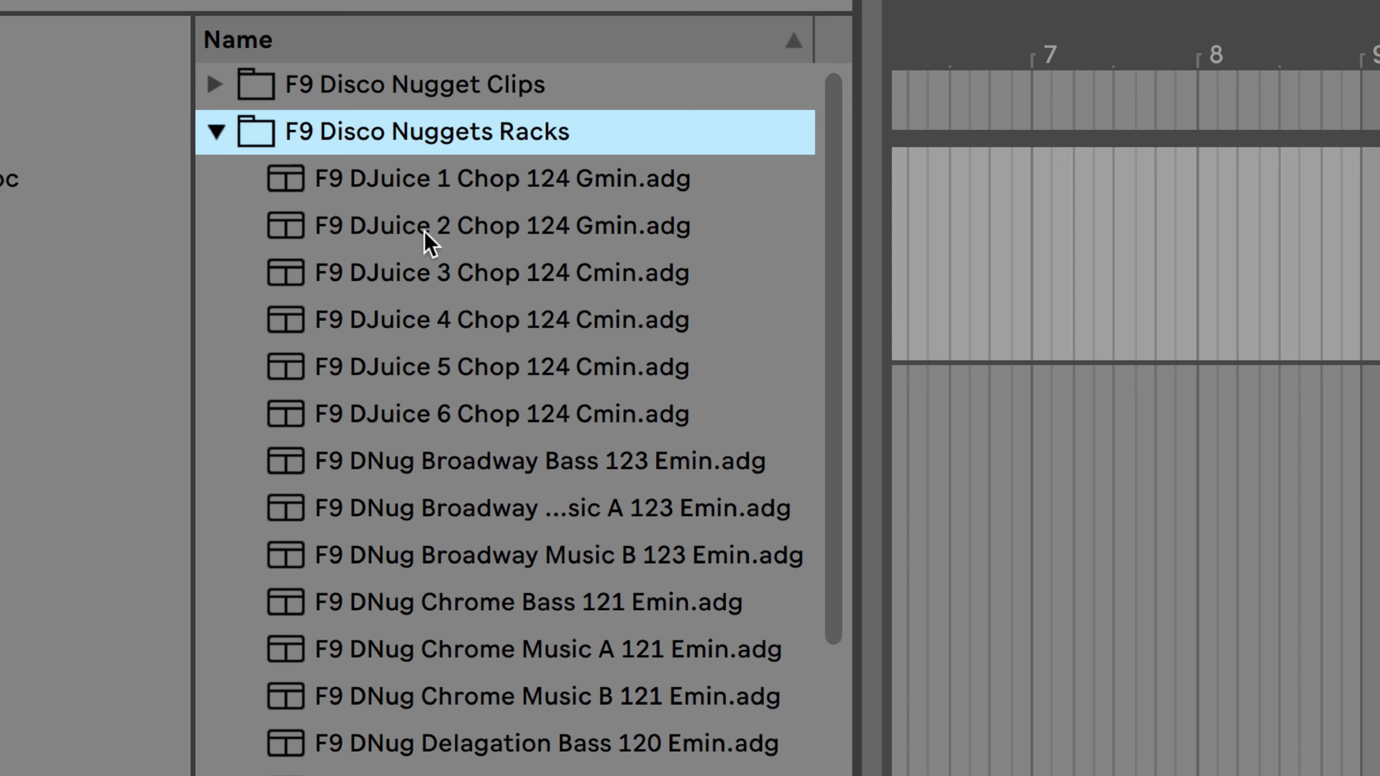
{"action": "scroll", "coordinate": [672, 543], "scroll_direction": "down", "scroll_amount": 2}
{"action": "left_click", "coordinate": [504, 551]}
{"action": "left_click_drag", "start_coordinate": [504, 550], "coordinate": [1046, 213]}
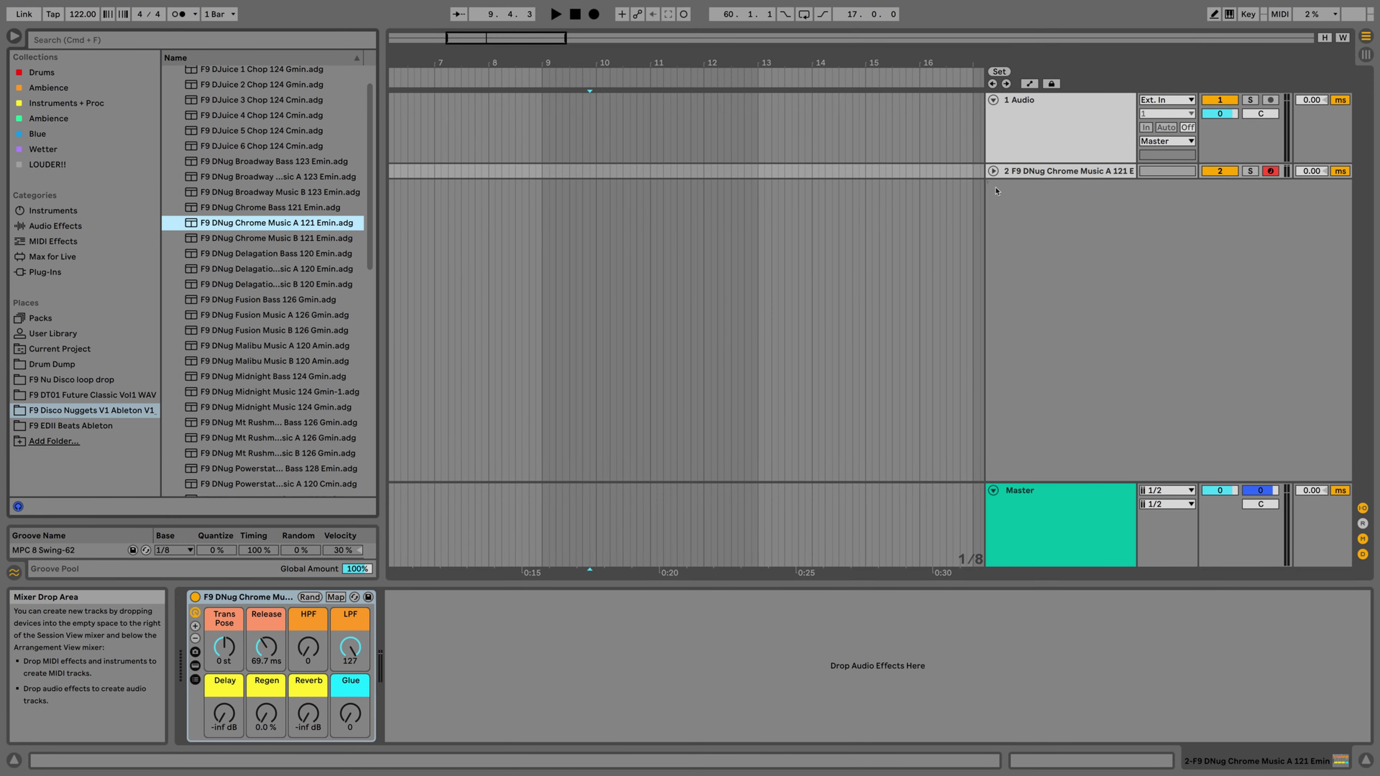
{"action": "left_click", "coordinate": [1007, 173]}
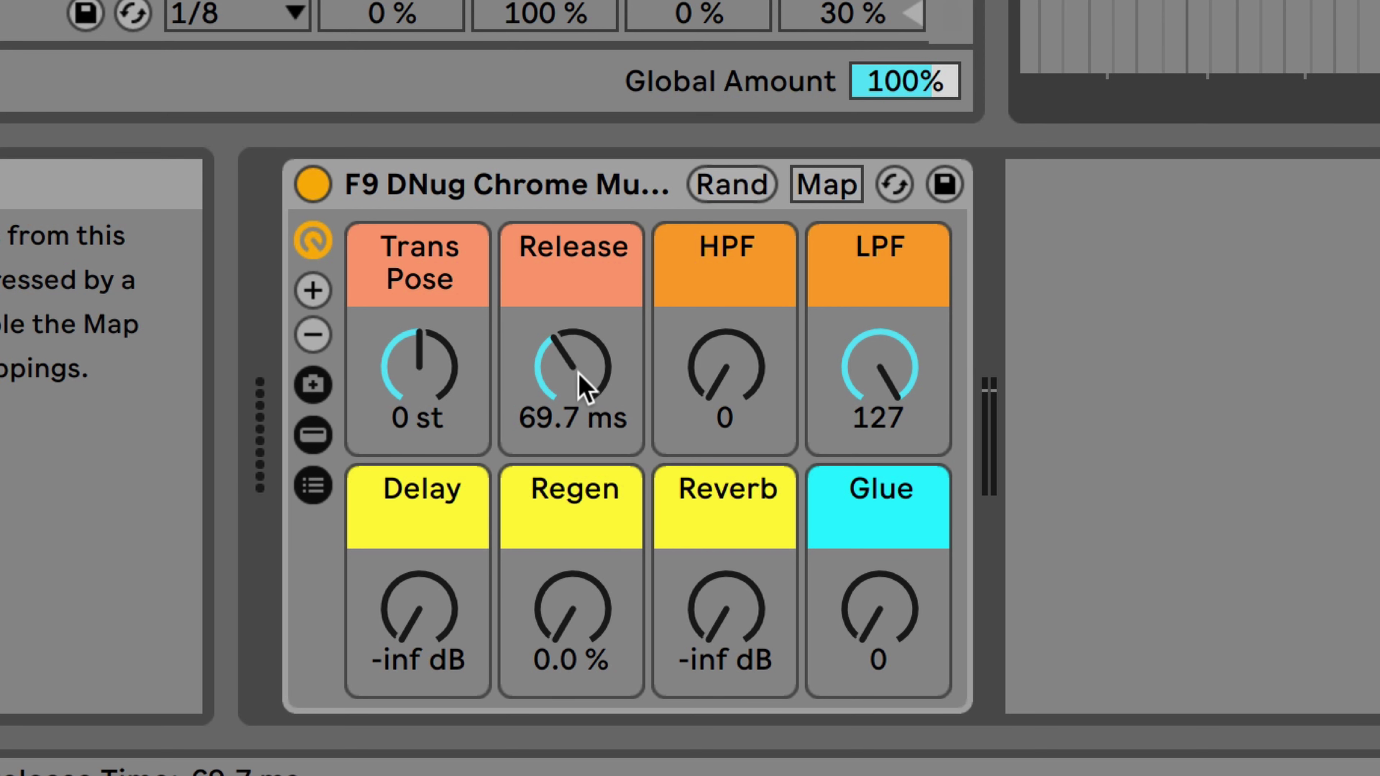
Step: Set the rack's Release to 32.0 ms and try its HPF and LPF filters
{"action": "left_click_drag", "start_coordinate": [579, 382], "coordinate": [579, 435]}
{"action": "left_click_drag", "start_coordinate": [575, 363], "coordinate": [574, 345]}
{"action": "mouse_move", "coordinate": [756, 382]}
{"action": "left_mouse_down"}
{"action": "mouse_move", "coordinate": [755, 358]}
{"action": "mouse_move", "coordinate": [755, 384]}
{"action": "left_mouse_up"}
{"action": "left_click", "coordinate": [884, 363]}
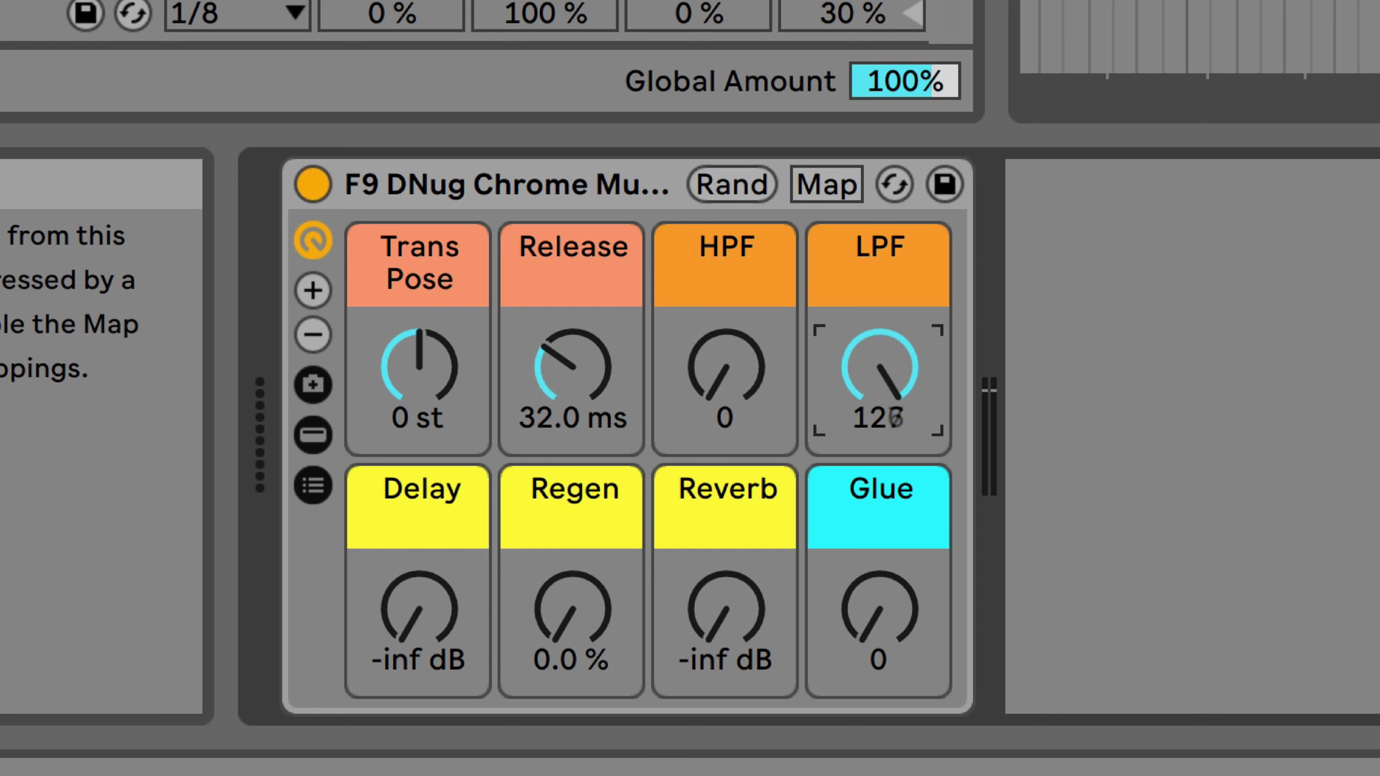
Step: Try the rack's effect macros, setting Regen to 26 %, Reverb to about -62.4 dB and Glue to 3
{"action": "mouse_move", "coordinate": [376, 579]}
{"action": "left_mouse_down"}
{"action": "mouse_move", "coordinate": [376, 560]}
{"action": "mouse_move", "coordinate": [375, 592]}
{"action": "left_mouse_up"}
{"action": "left_click_drag", "start_coordinate": [548, 638], "coordinate": [585, 658]}
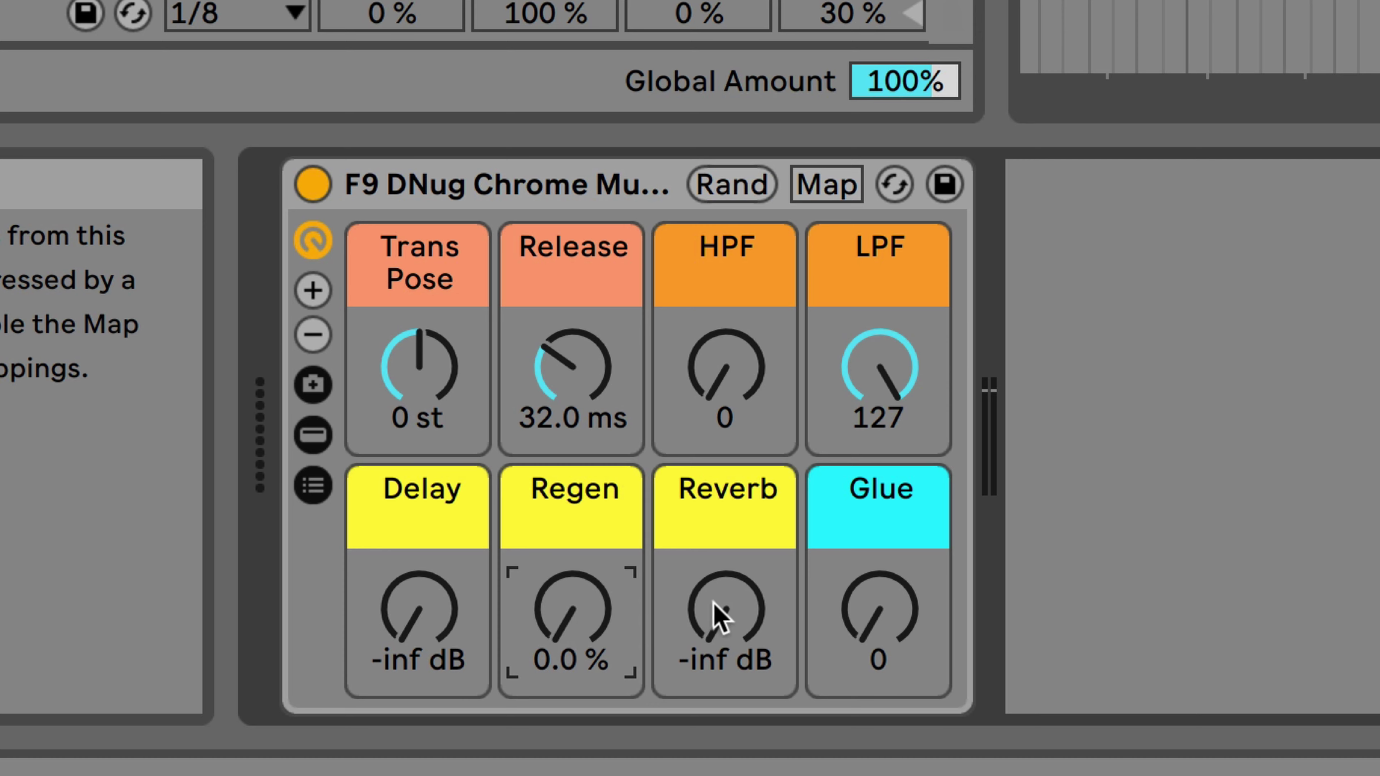
{"action": "left_click_drag", "start_coordinate": [718, 617], "coordinate": [718, 606]}
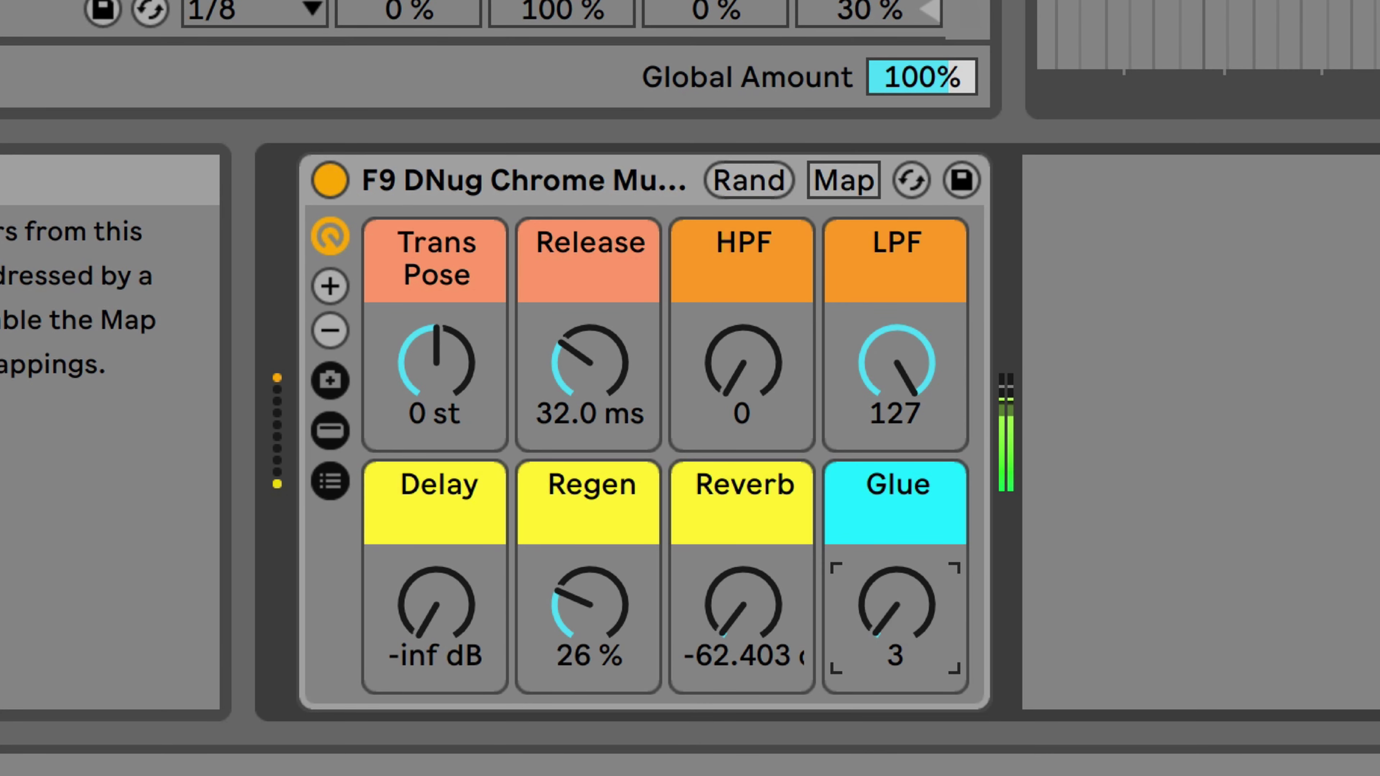
{"action": "mouse_move", "coordinate": [897, 617]}
{"action": "left_mouse_down"}
{"action": "mouse_move", "coordinate": [896, 631]}
{"action": "mouse_move", "coordinate": [896, 615]}
{"action": "left_mouse_up"}
{"action": "left_click_drag", "start_coordinate": [749, 638], "coordinate": [740, 633]}
{"action": "left_click_drag", "start_coordinate": [402, 636], "coordinate": [402, 620]}
{"action": "left_click_drag", "start_coordinate": [888, 424], "coordinate": [902, 370]}
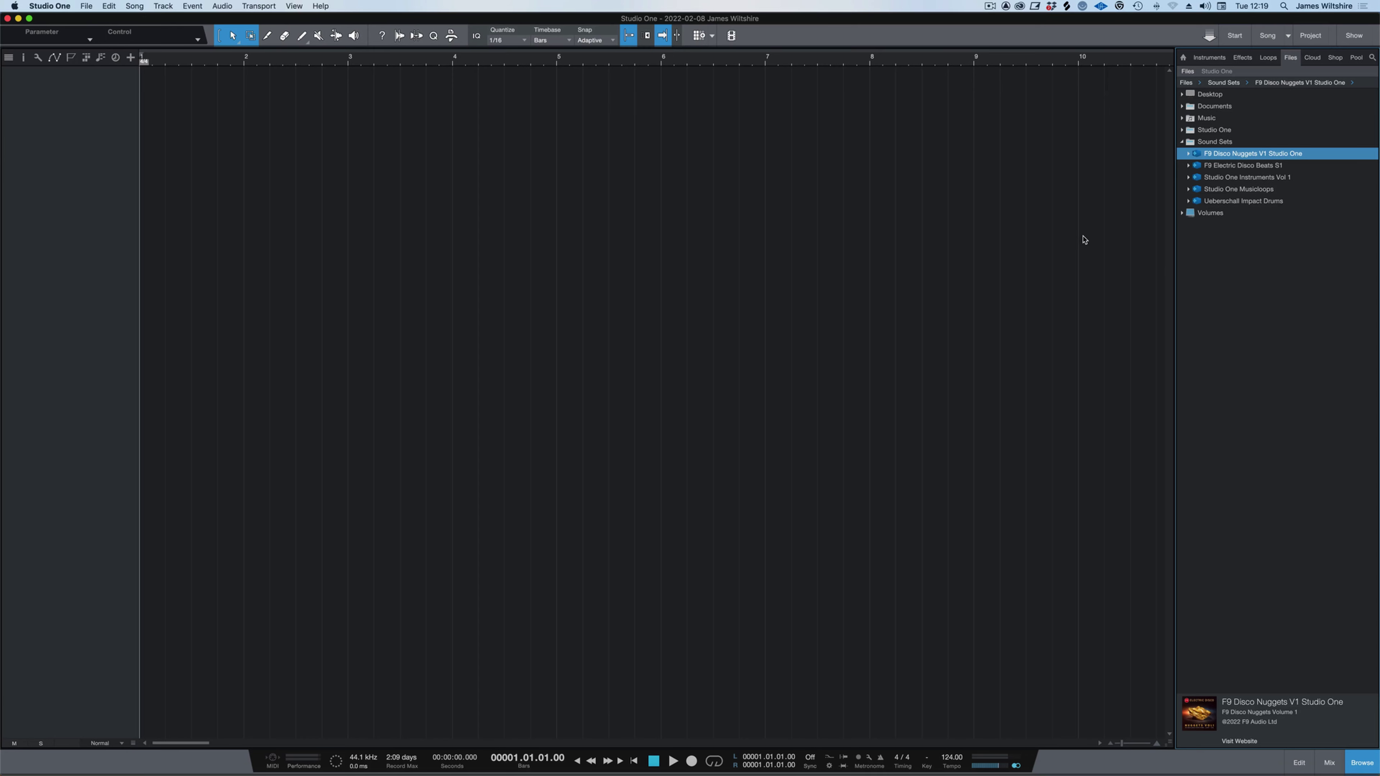
Step: In Studio One, expand the F9 Disco Nuggets V1 Studio One sound set and look through its Presence XT folder
{"action": "left_click", "coordinate": [1224, 248]}
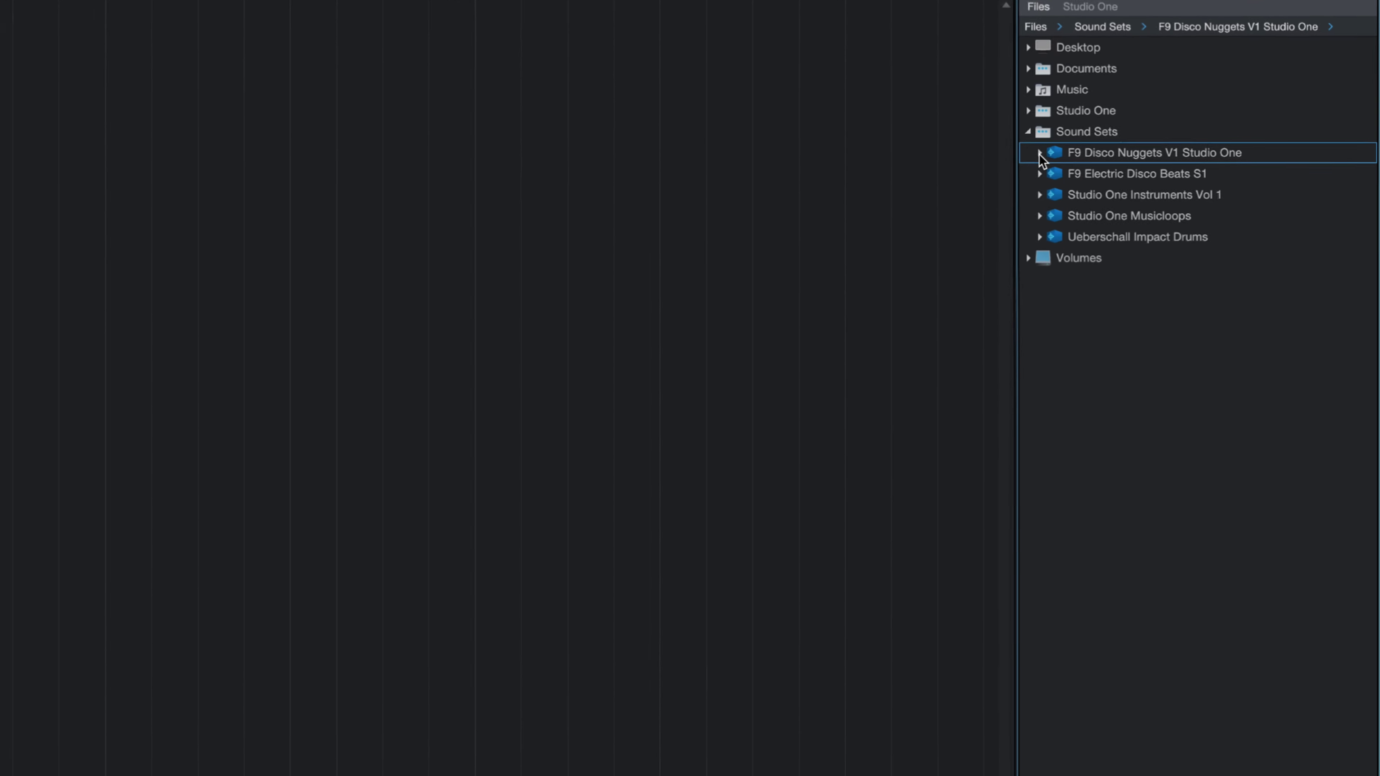
{"action": "left_click", "coordinate": [969, 152]}
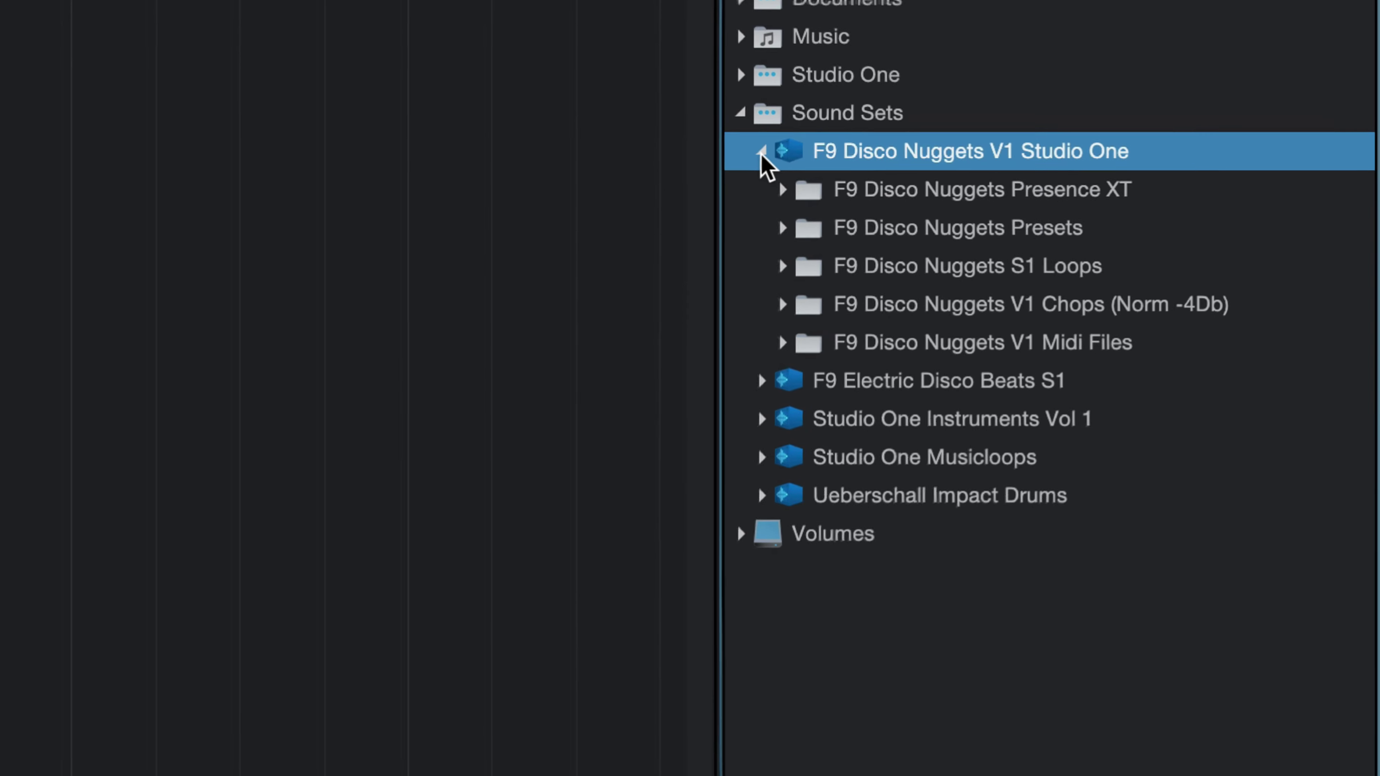
{"action": "left_click", "coordinate": [731, 195]}
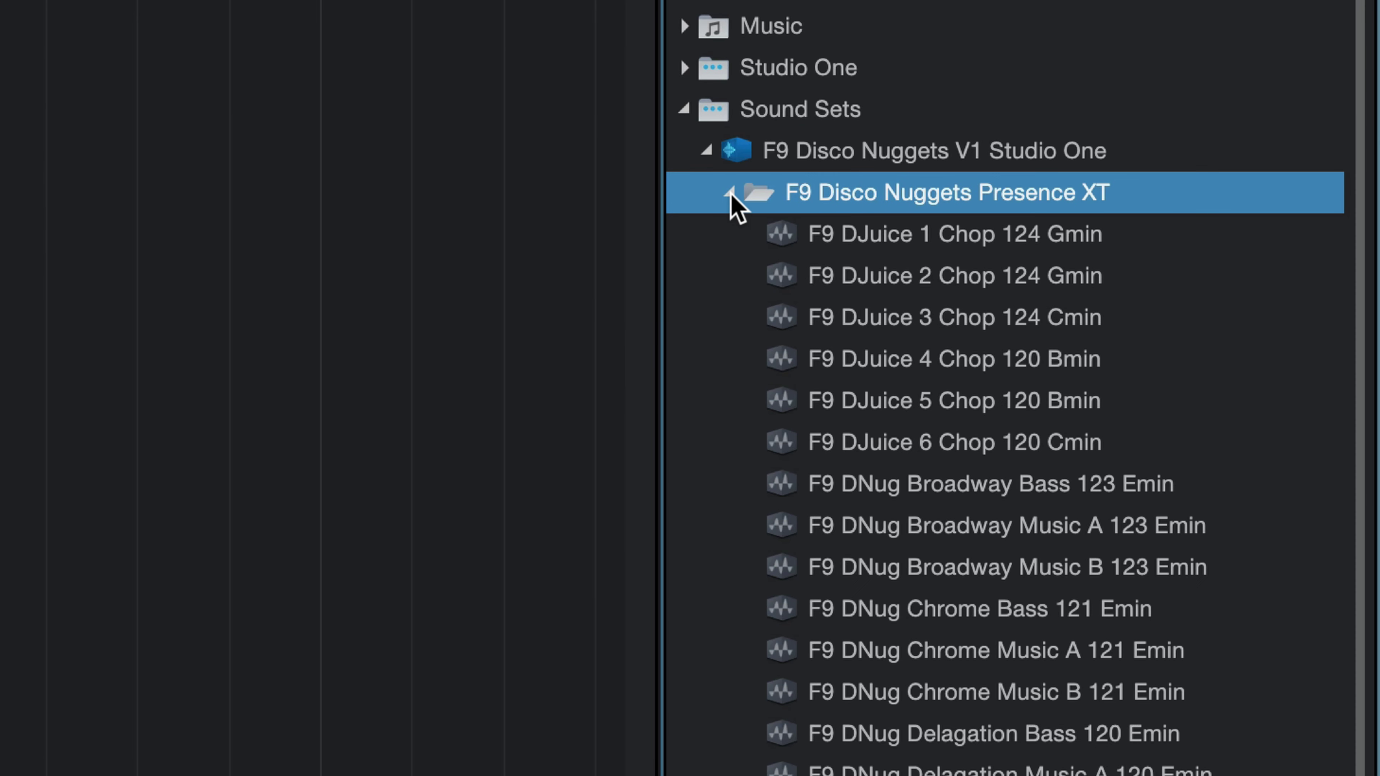
{"action": "left_click", "coordinate": [730, 194]}
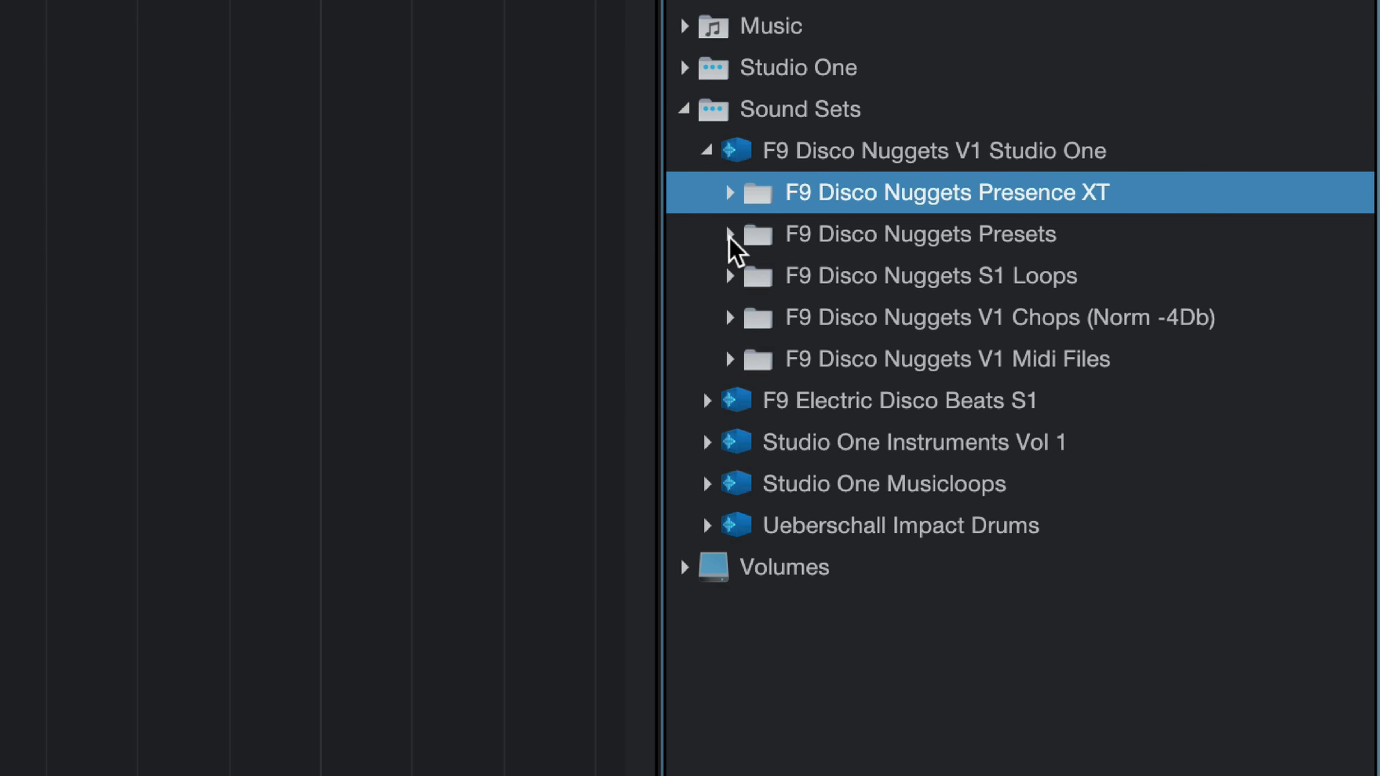
Step: Load F9 DNug Broadway Music A 123 Emin from the F9 Disco Nuggets Presets folder and show the mixer at a larger height
{"action": "left_click", "coordinate": [730, 235]}
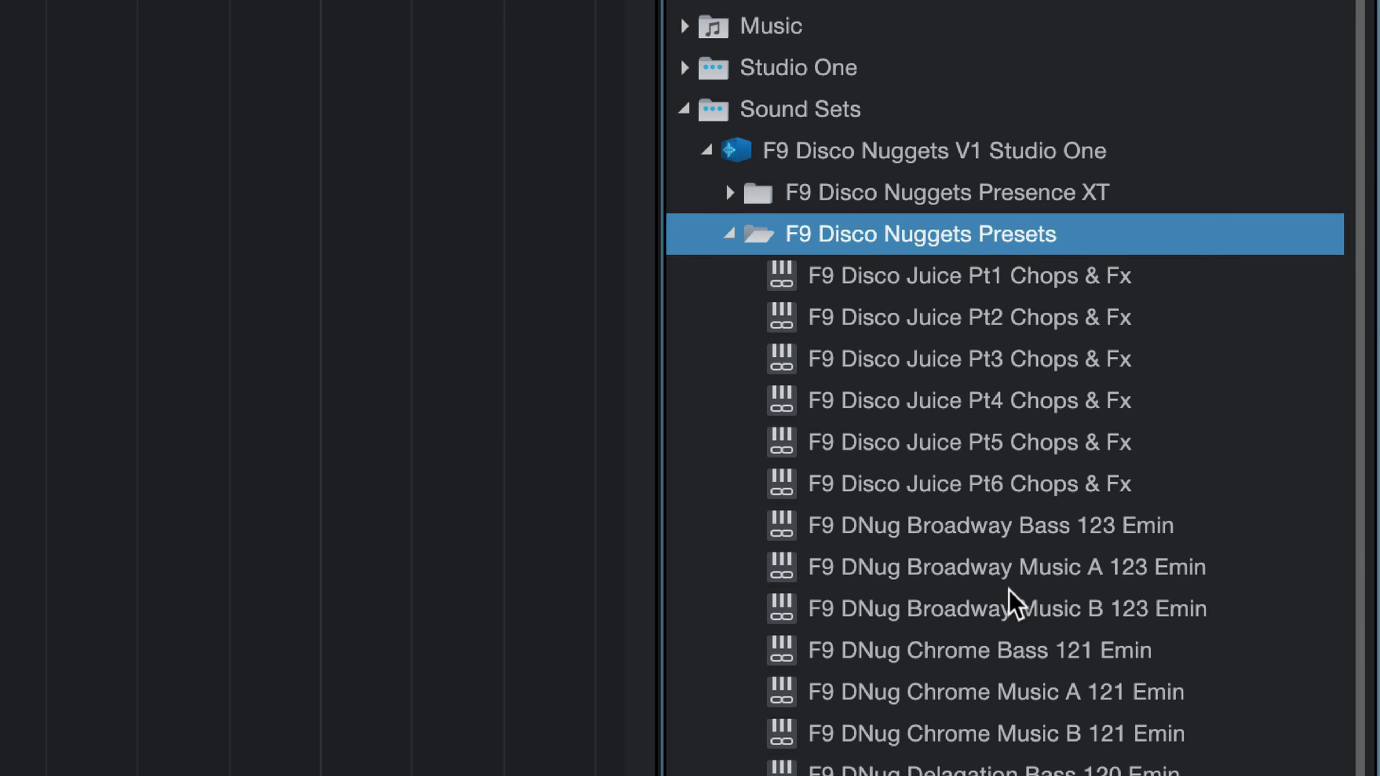
{"action": "left_click", "coordinate": [993, 582]}
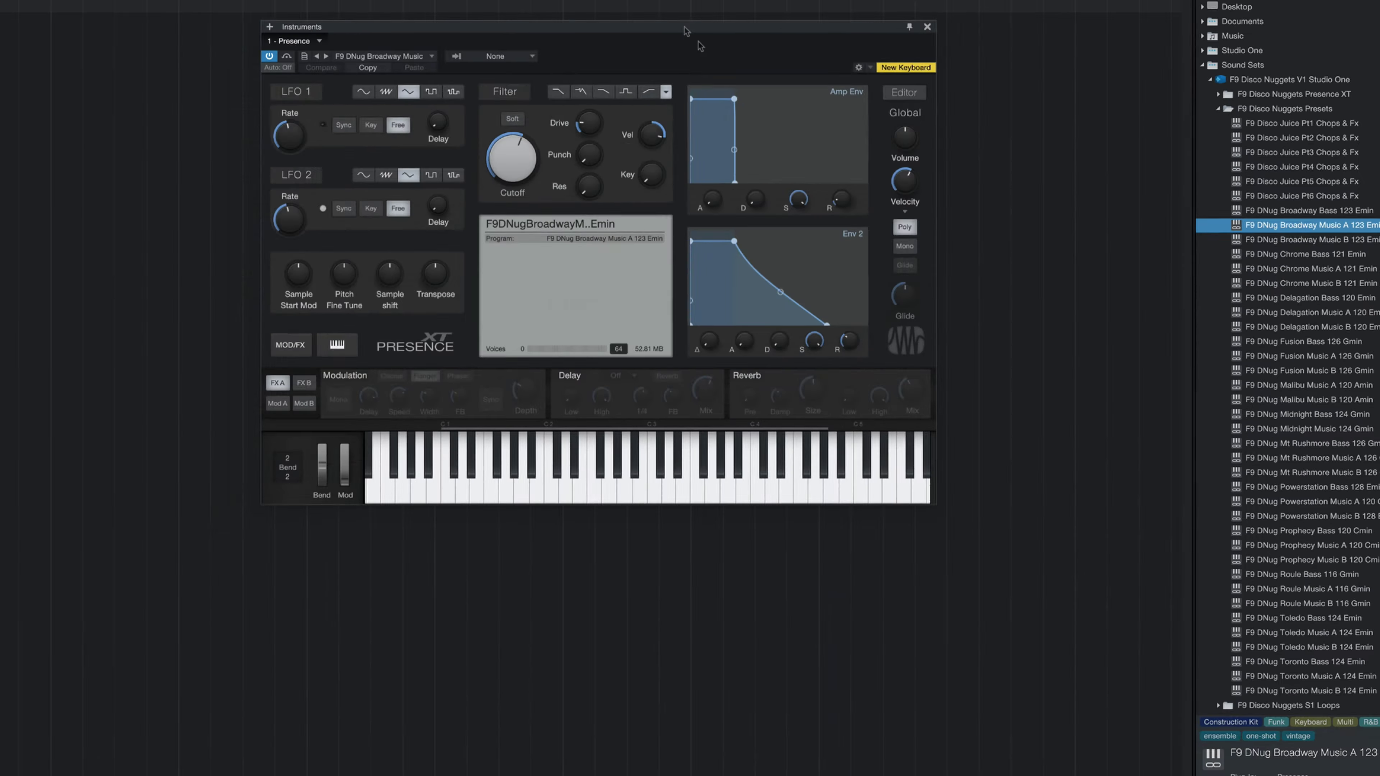
{"action": "left_click_drag", "start_coordinate": [685, 30], "coordinate": [718, 51]}
{"action": "key", "text": "F3"}
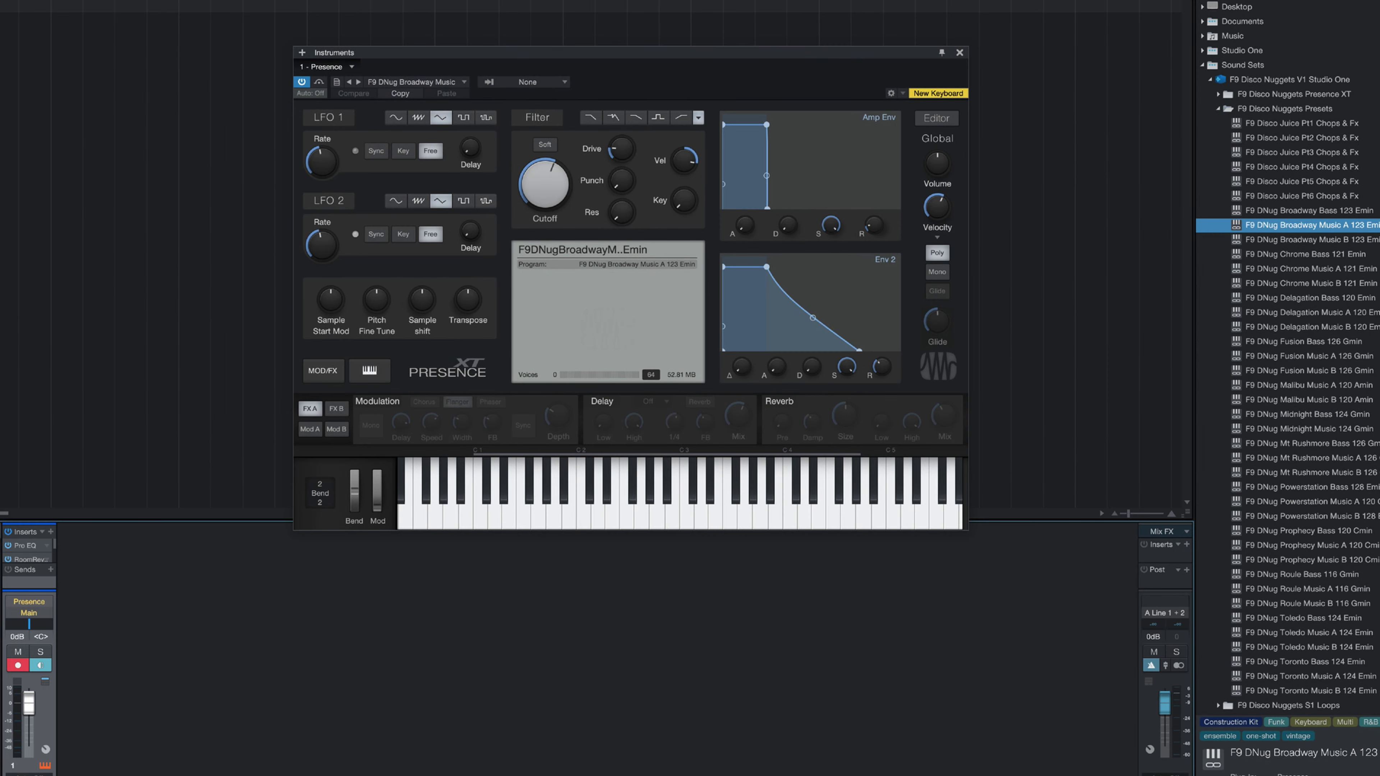
{"action": "left_click_drag", "start_coordinate": [53, 518], "coordinate": [63, 273]}
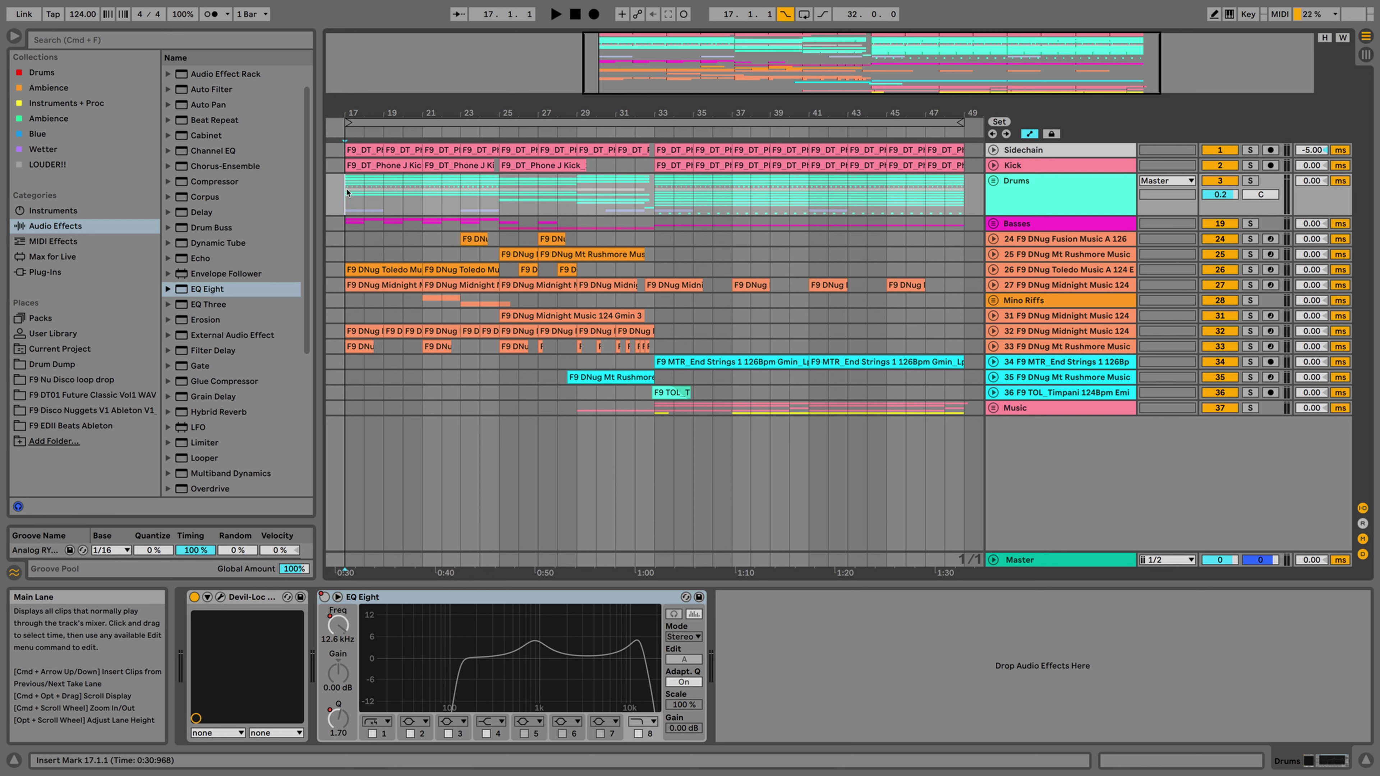
Step: In Ableton Live, play the arrangement from bar 17 and unfold all tracks, including Fusion Bass tracks 20 and 23
{"action": "key", "text": "space"}
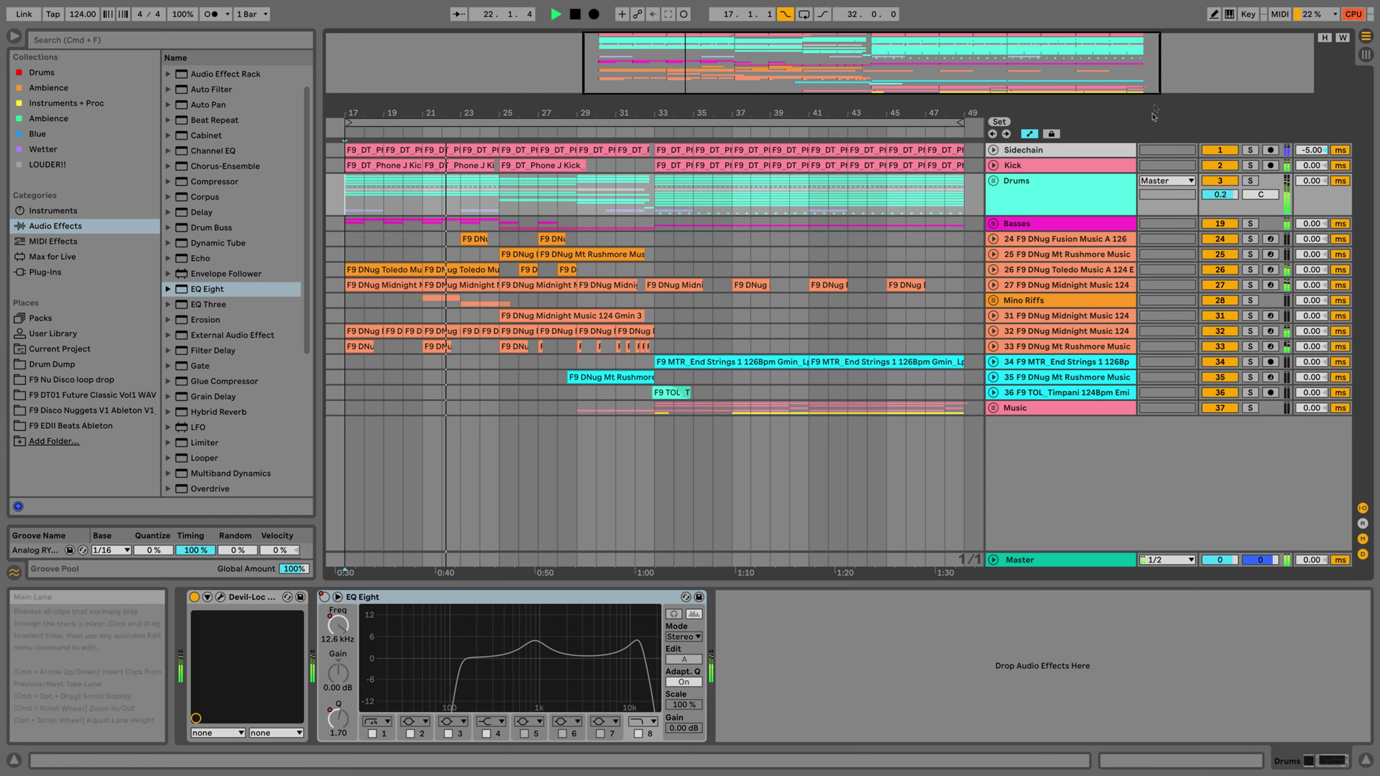
{"action": "left_click", "coordinate": [995, 224], "text": "alt"}
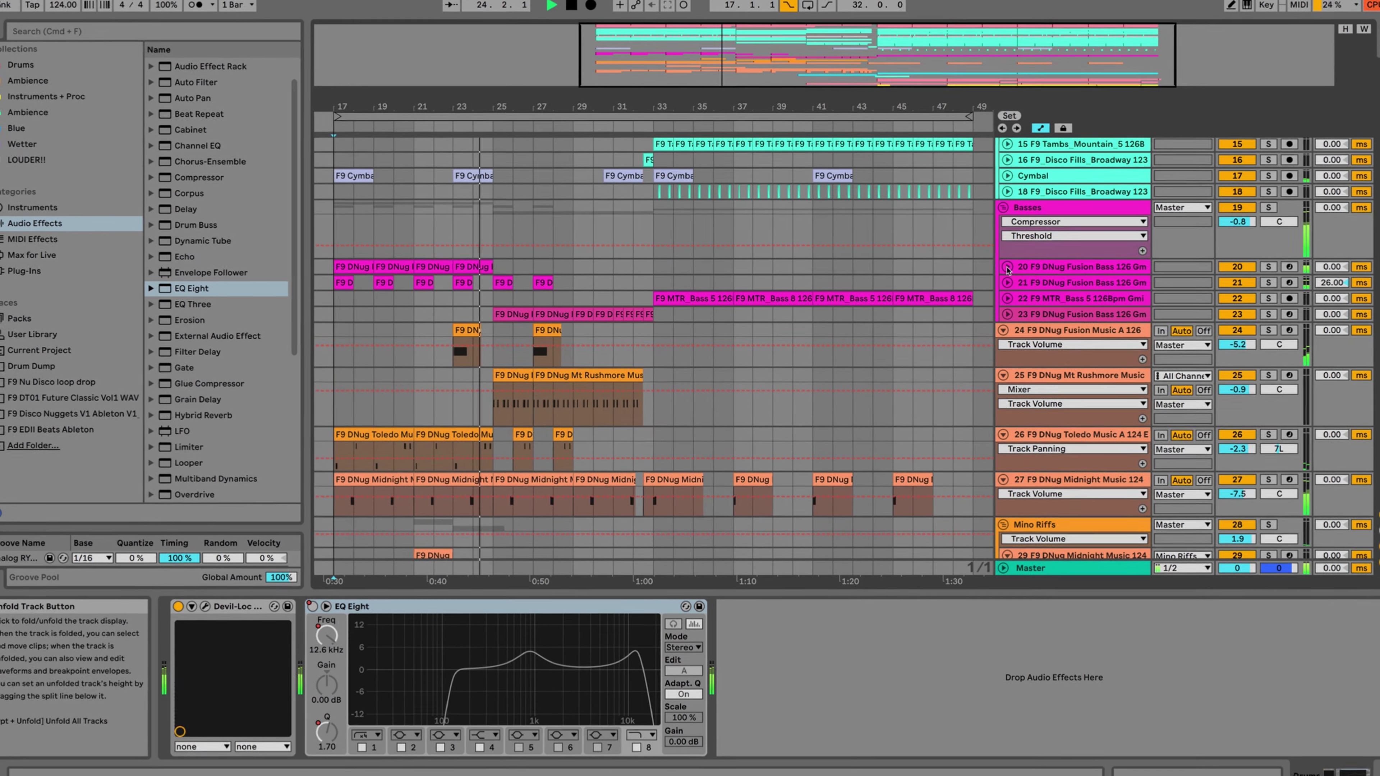
{"action": "left_click", "coordinate": [1007, 267]}
{"action": "left_click", "coordinate": [1007, 372]}
{"action": "scroll", "coordinate": [748, 392], "scroll_direction": "down", "scroll_amount": 2}
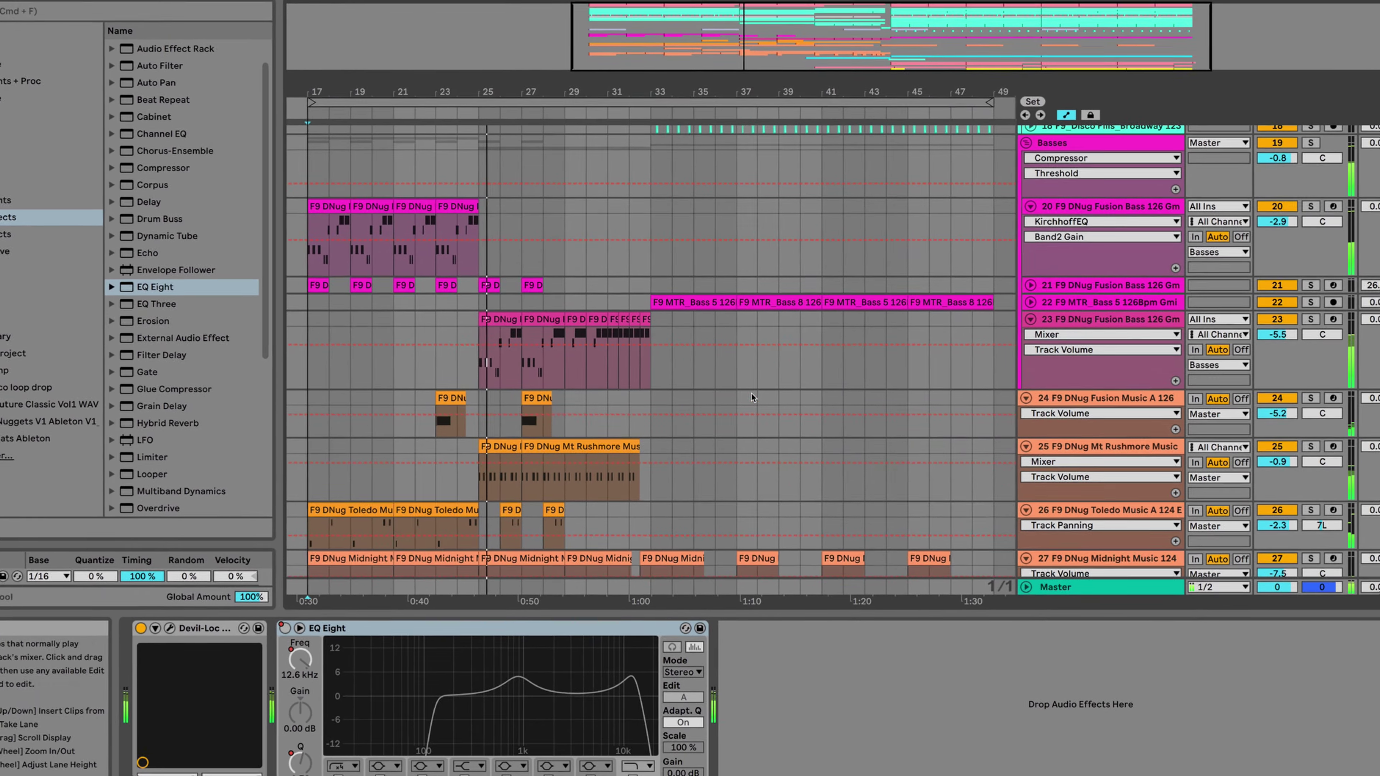
{"action": "scroll", "coordinate": [752, 397], "scroll_direction": "up", "scroll_amount": 5}
{"action": "scroll", "coordinate": [883, 464], "scroll_direction": "down", "scroll_amount": 5}
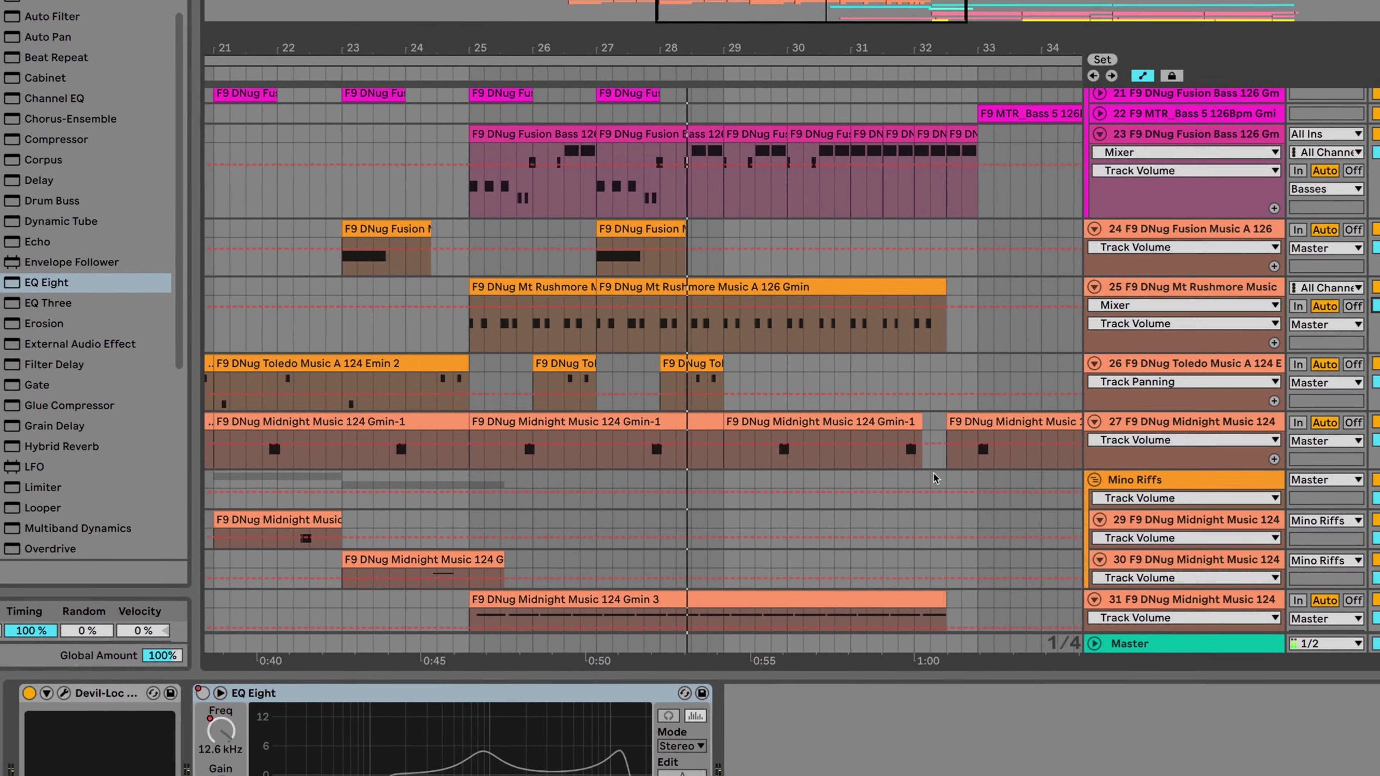
Step: Display the rack's LPF automation on track 25, F9 DNug Mt Rushmore Music
{"action": "scroll", "coordinate": [934, 478], "scroll_direction": "down", "scroll_amount": 2}
{"action": "key", "text": "a"}
{"action": "left_click", "coordinate": [1158, 271]}
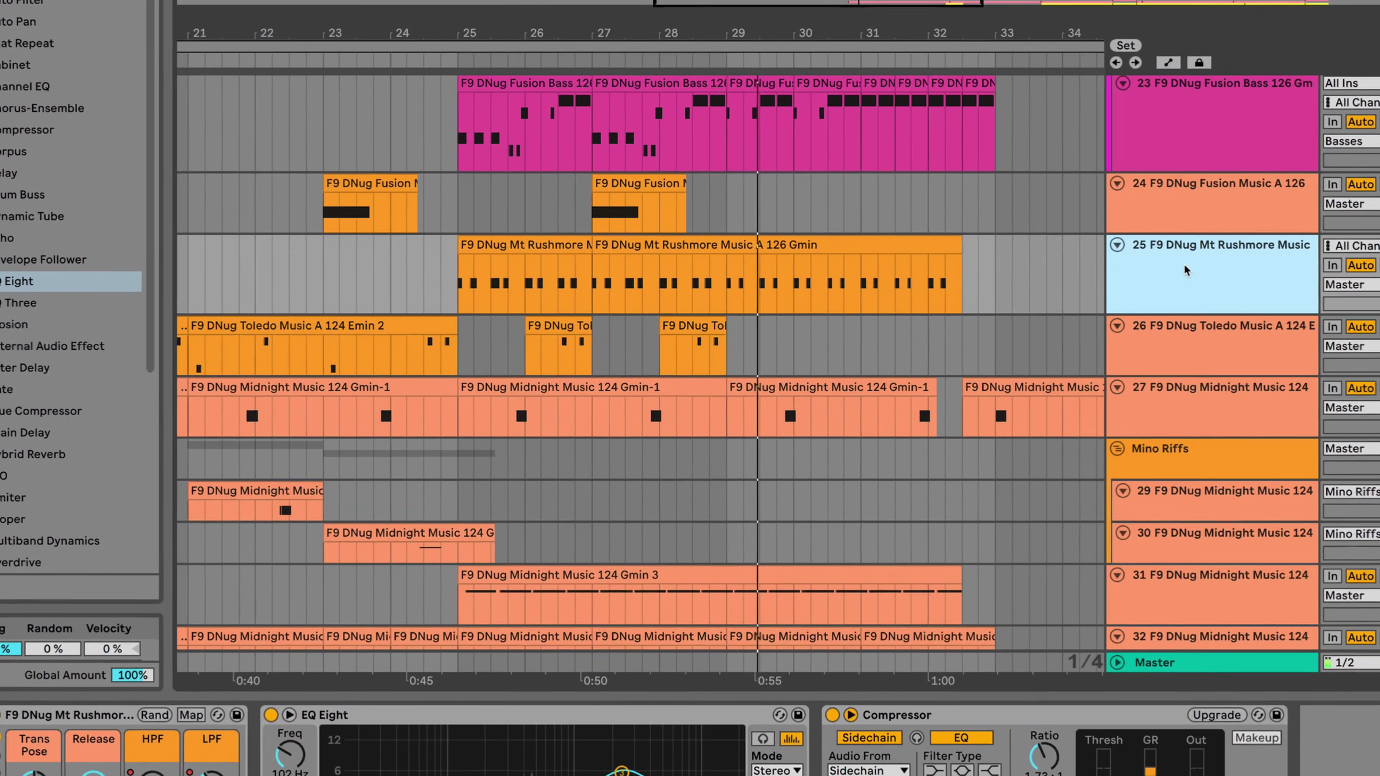
{"action": "key", "text": "a"}
{"action": "left_click", "coordinate": [1184, 264]}
{"action": "left_click", "coordinate": [1181, 296]}
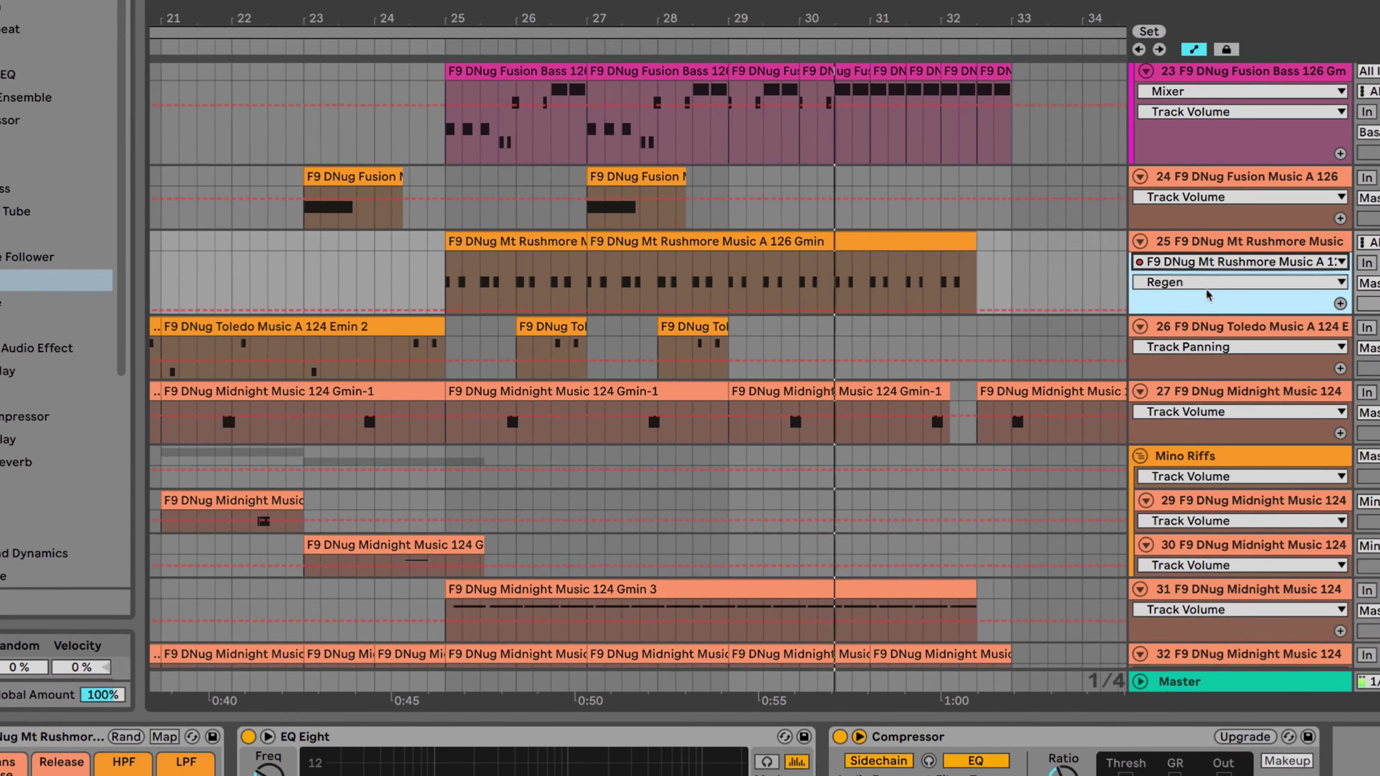
{"action": "left_click", "coordinate": [1223, 282]}
{"action": "left_click", "coordinate": [1204, 377]}
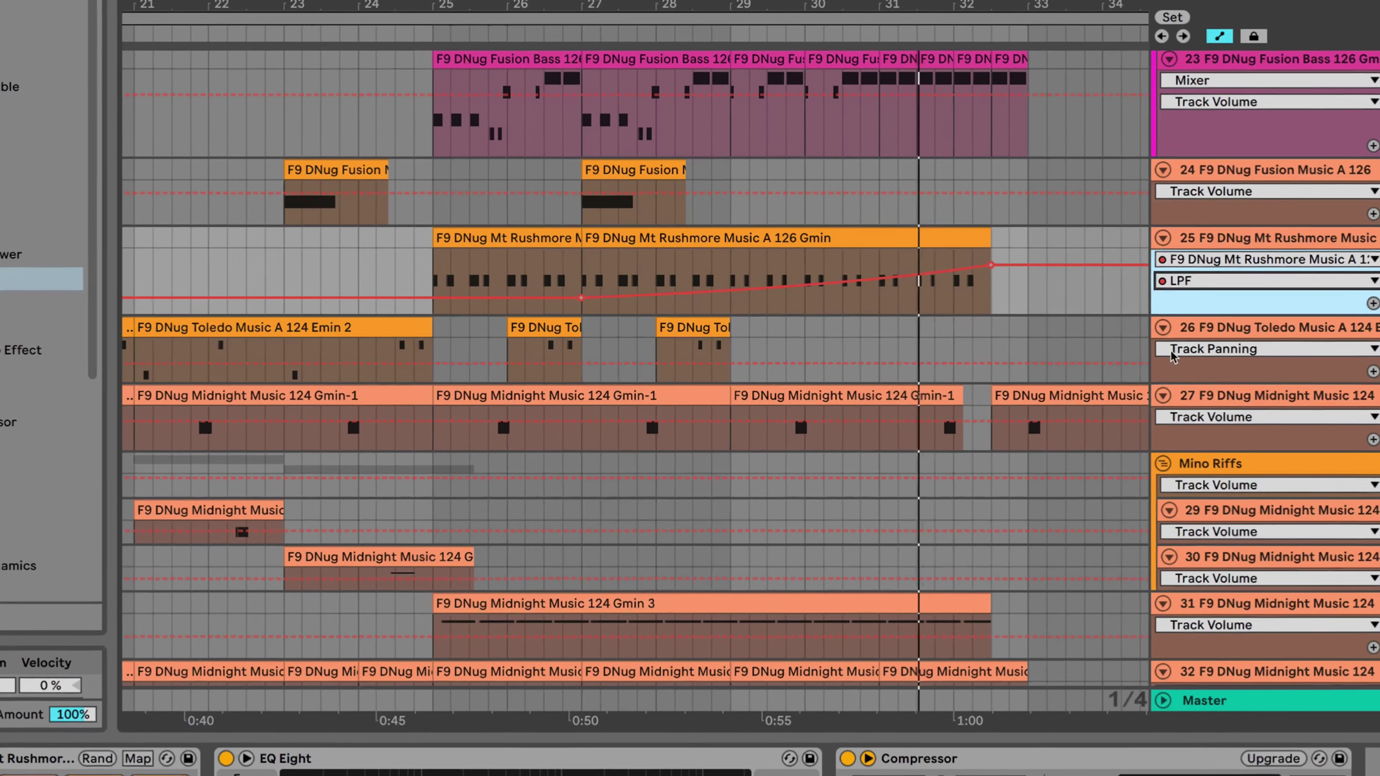
Step: Examine the Midnight, strings, timpani, piano, guitar and brass tracks from bar 32 onward during playback
{"action": "scroll", "coordinate": [1172, 356], "scroll_direction": "down", "scroll_amount": 10}
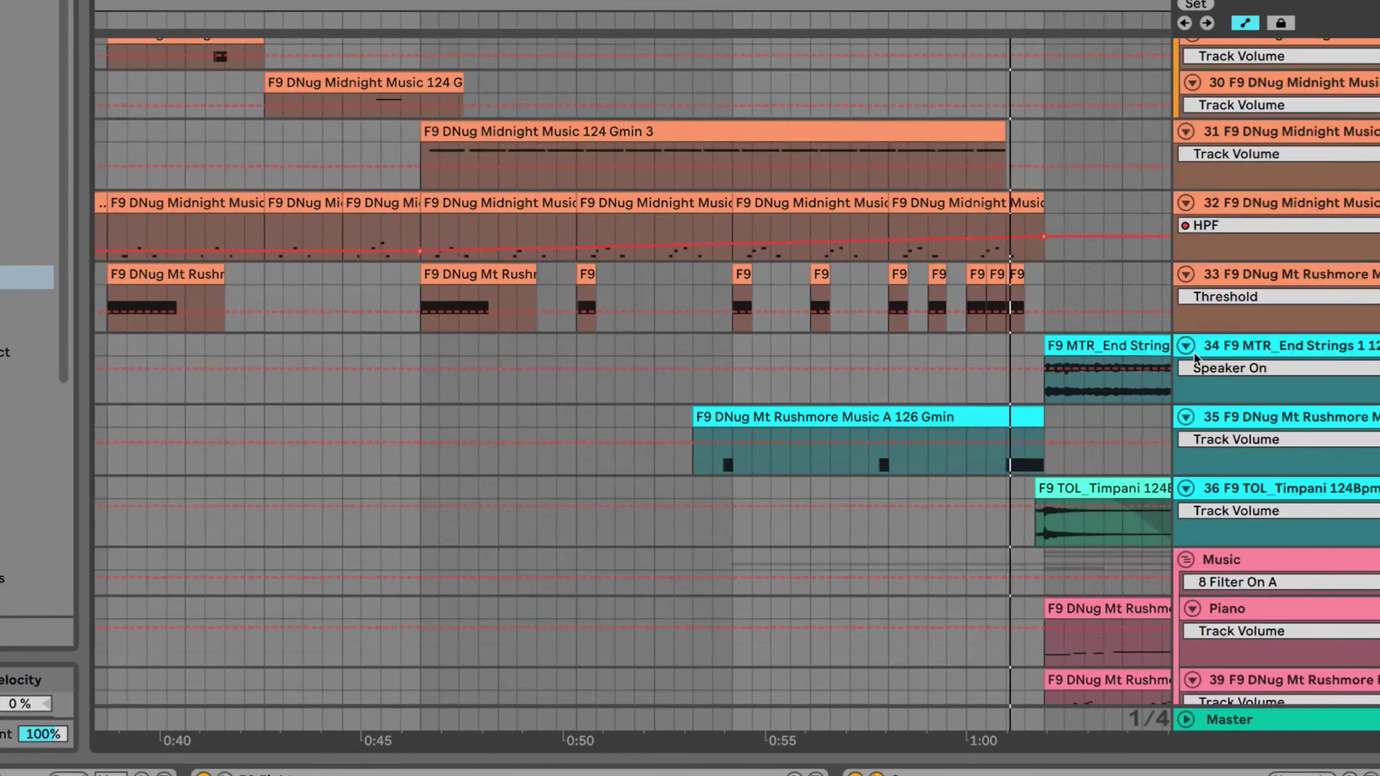
{"action": "scroll", "coordinate": [1193, 353], "scroll_direction": "down", "scroll_amount": 5}
{"action": "scroll", "coordinate": [1027, 390], "scroll_direction": "right", "scroll_amount": 10}
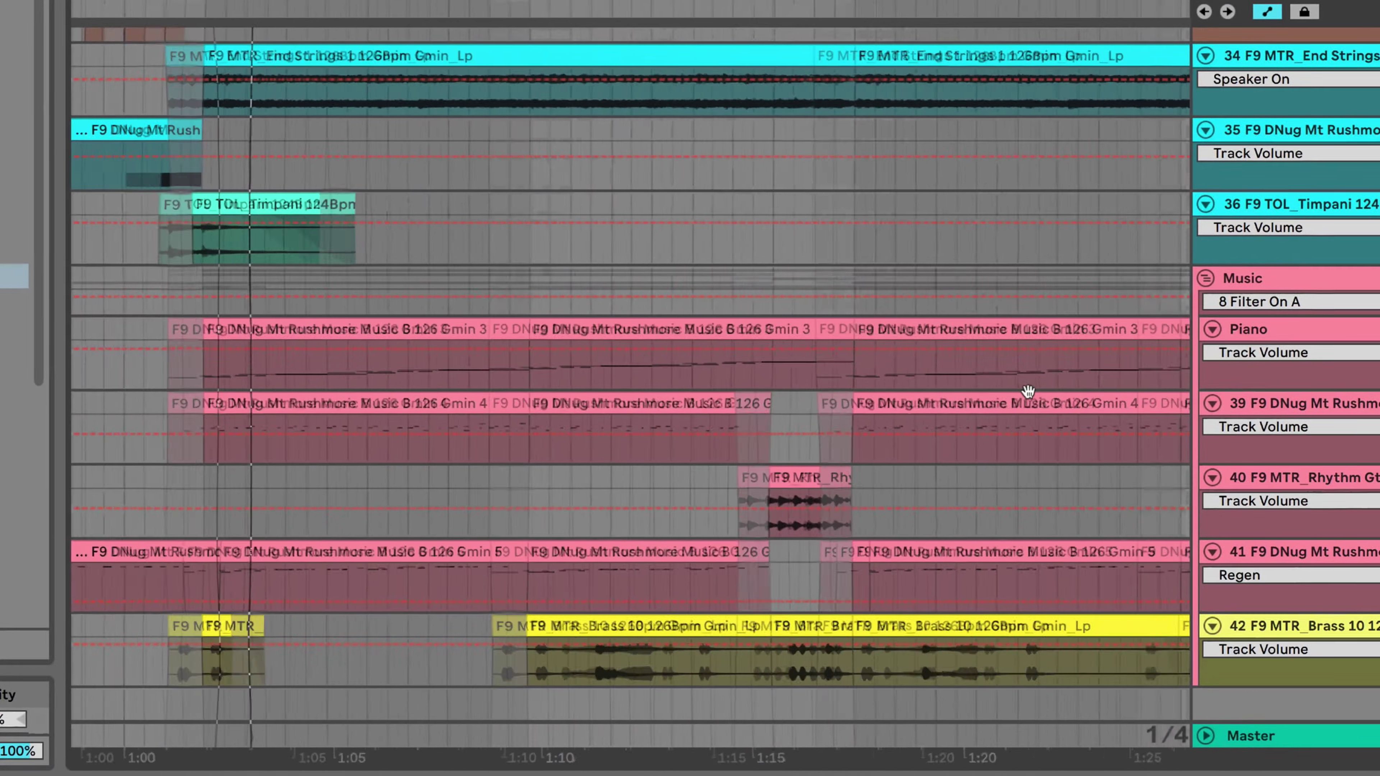
{"action": "scroll", "coordinate": [1027, 390], "scroll_direction": "right", "scroll_amount": 3}
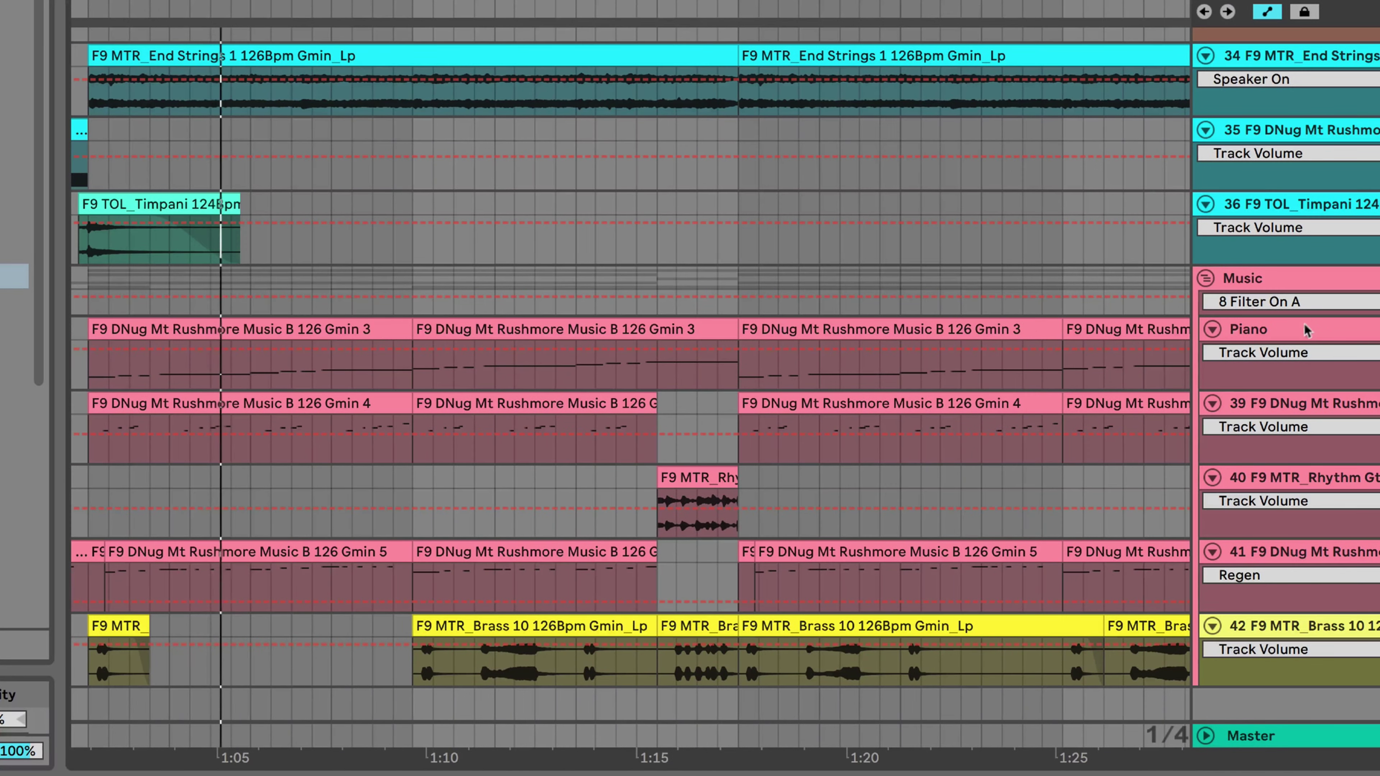
{"action": "scroll", "coordinate": [1155, 340], "scroll_direction": "left", "scroll_amount": 3}
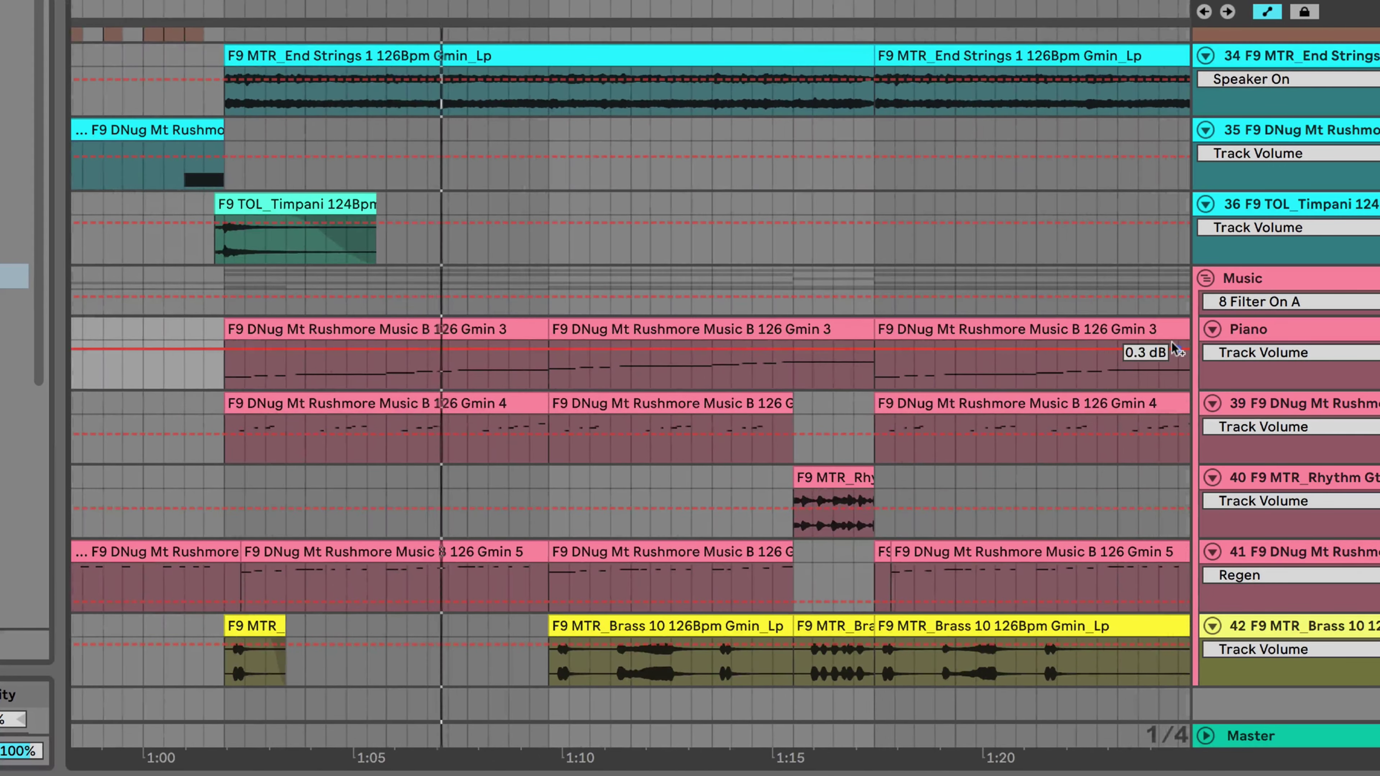
{"action": "scroll", "coordinate": [1171, 343], "scroll_direction": "down", "scroll_amount": 1}
{"action": "scroll", "coordinate": [1172, 343], "scroll_direction": "up", "scroll_amount": 8}
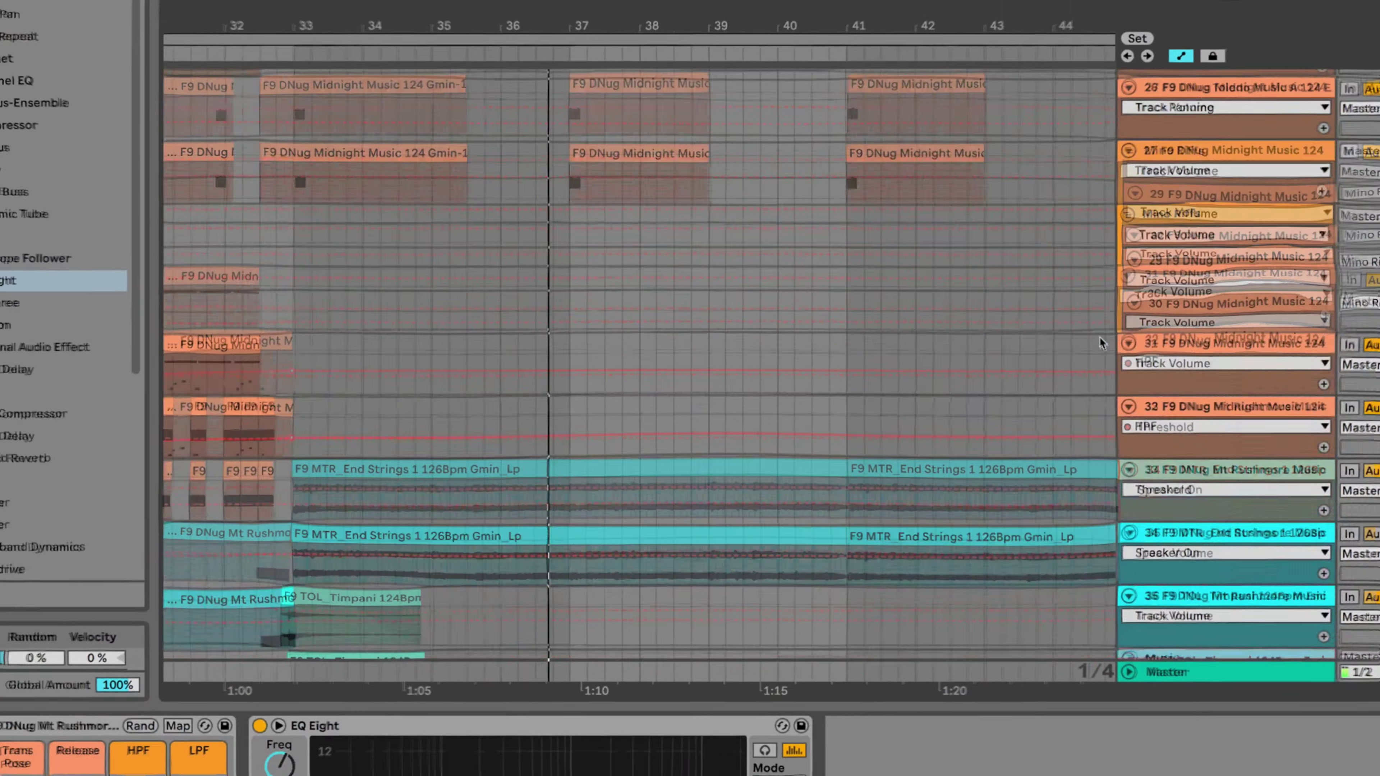
{"action": "scroll", "coordinate": [1100, 336], "scroll_direction": "up", "scroll_amount": 10}
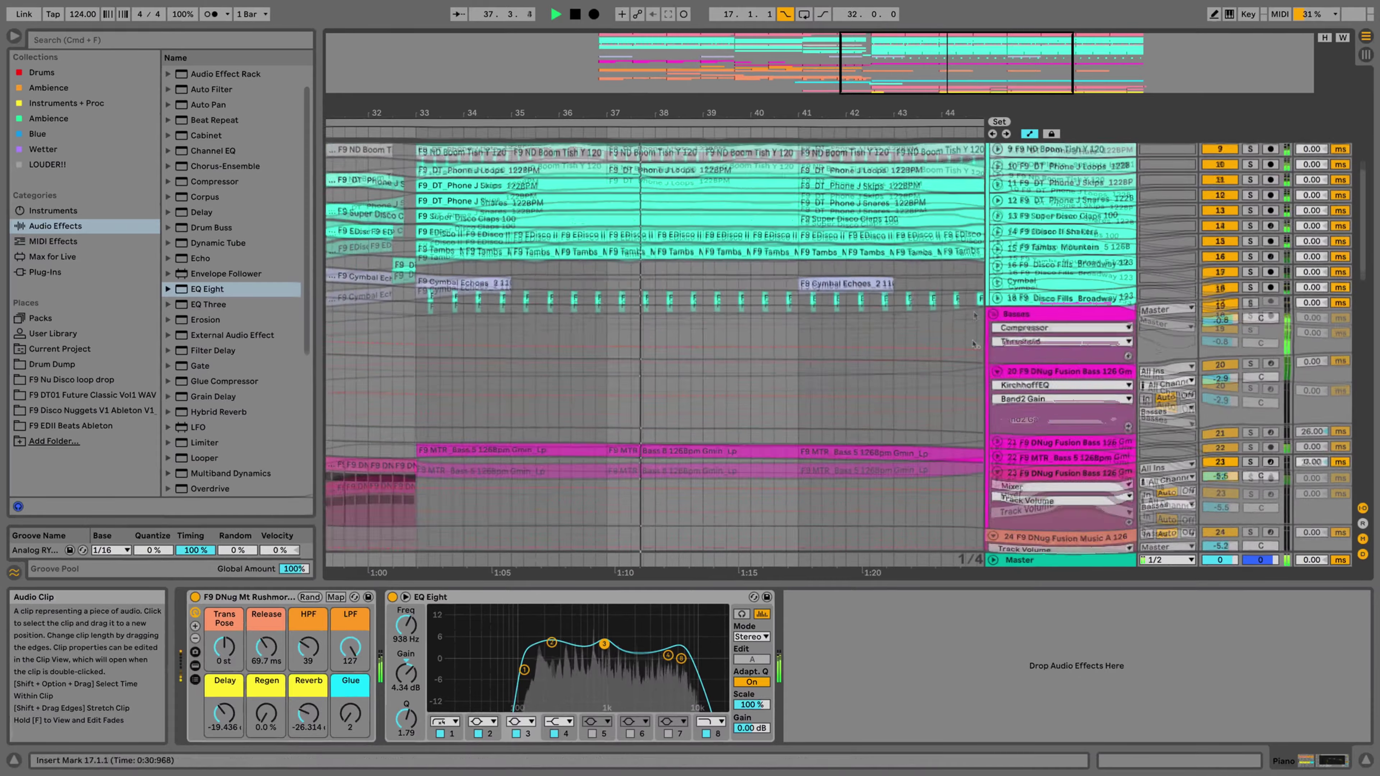
{"action": "scroll", "coordinate": [974, 344], "scroll_direction": "down", "scroll_amount": 12}
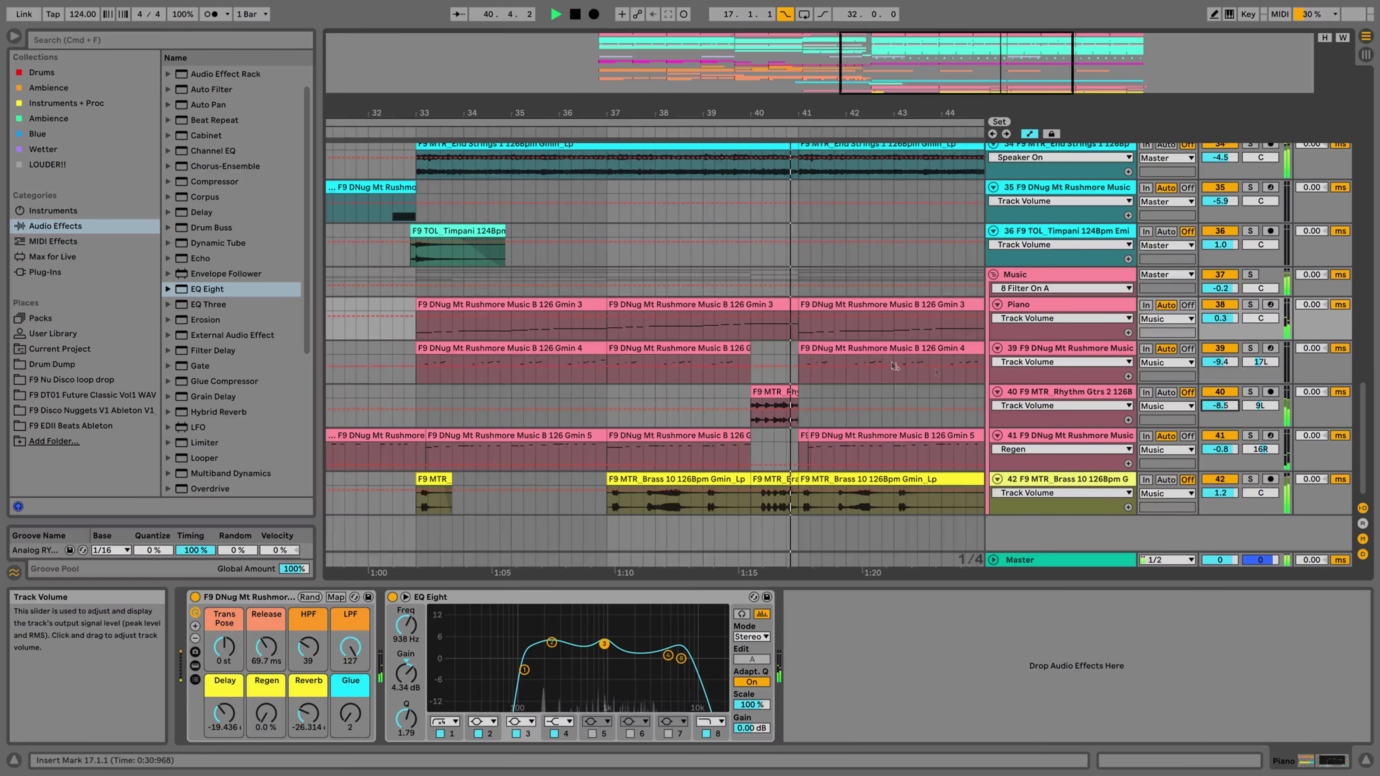
{"action": "scroll", "coordinate": [935, 373], "scroll_direction": "right", "scroll_amount": 5}
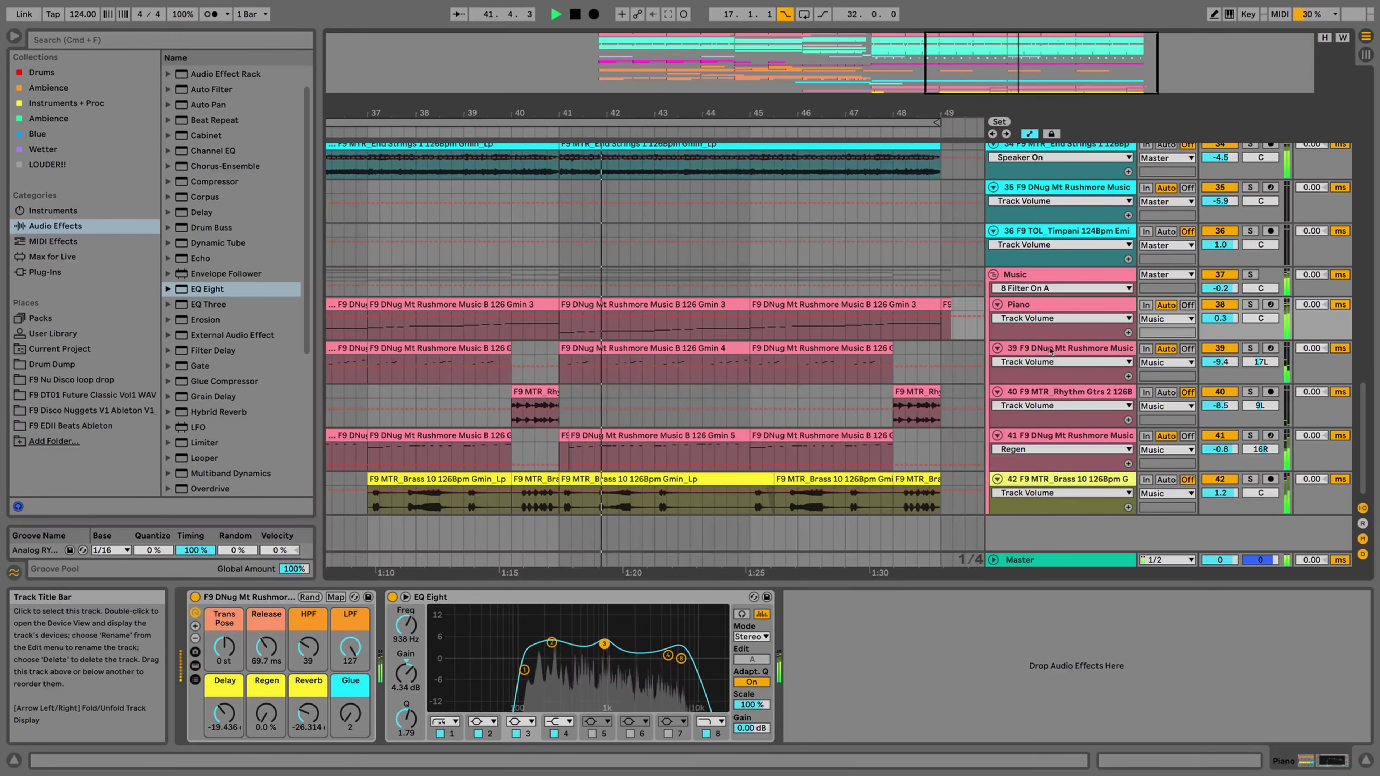
Step: Unfold F9 MTR_Bass 5 track 22 and review the arrangement from the Drums group down to the Midnight Music tracks during playback
{"action": "scroll", "coordinate": [1053, 349], "scroll_direction": "up", "scroll_amount": 12}
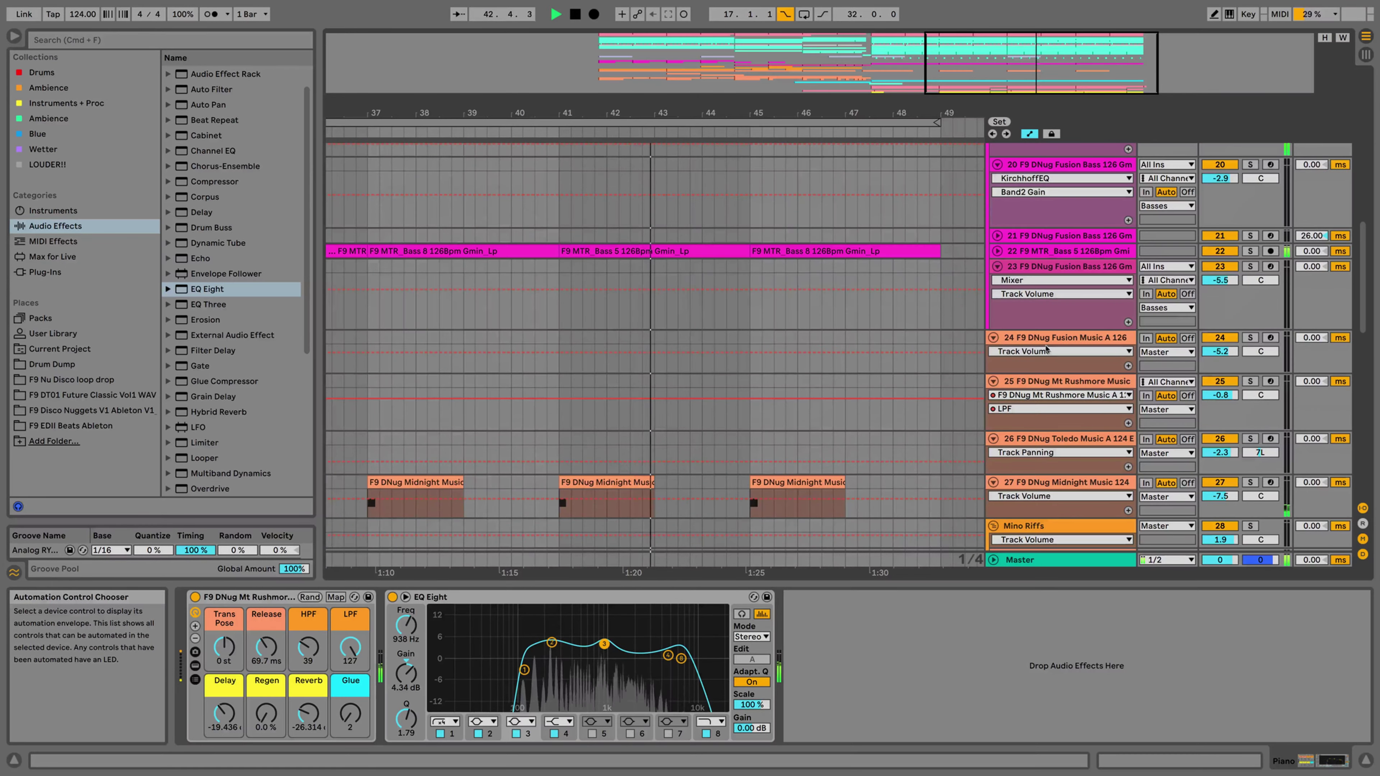
{"action": "scroll", "coordinate": [825, 281], "scroll_direction": "left", "scroll_amount": 1}
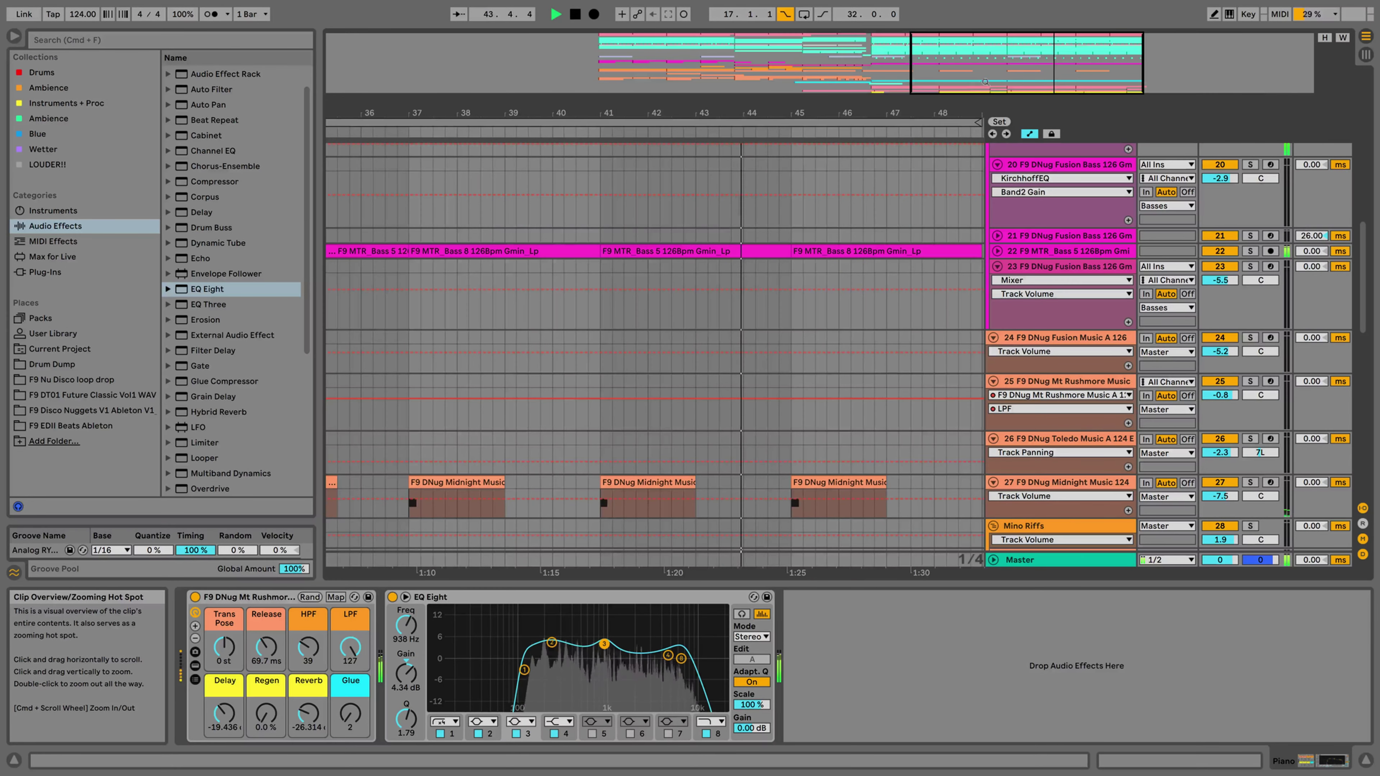
{"action": "left_click_drag", "start_coordinate": [984, 82], "coordinate": [984, 54]}
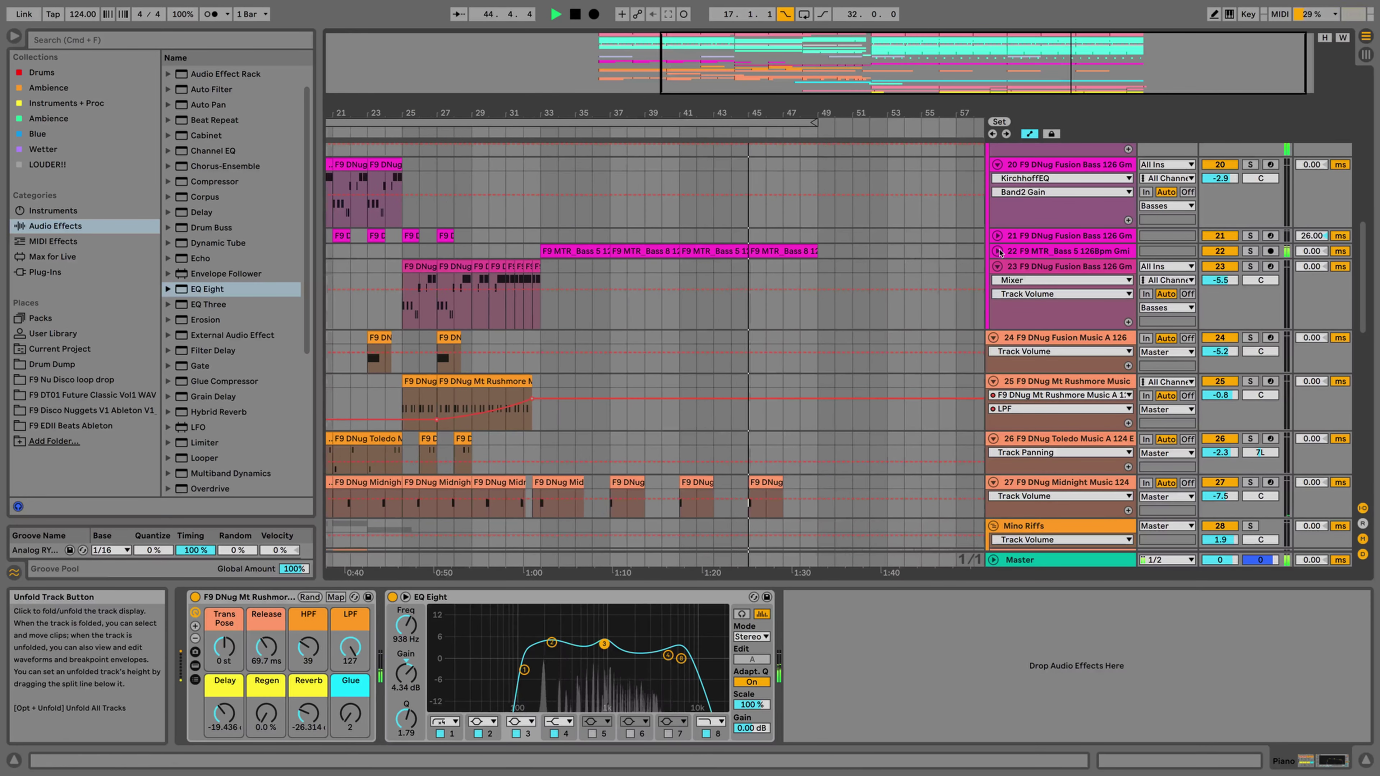
{"action": "left_click", "coordinate": [998, 251]}
{"action": "scroll", "coordinate": [1001, 253], "scroll_direction": "up", "scroll_amount": 10}
{"action": "scroll", "coordinate": [685, 260], "scroll_direction": "left", "scroll_amount": 3}
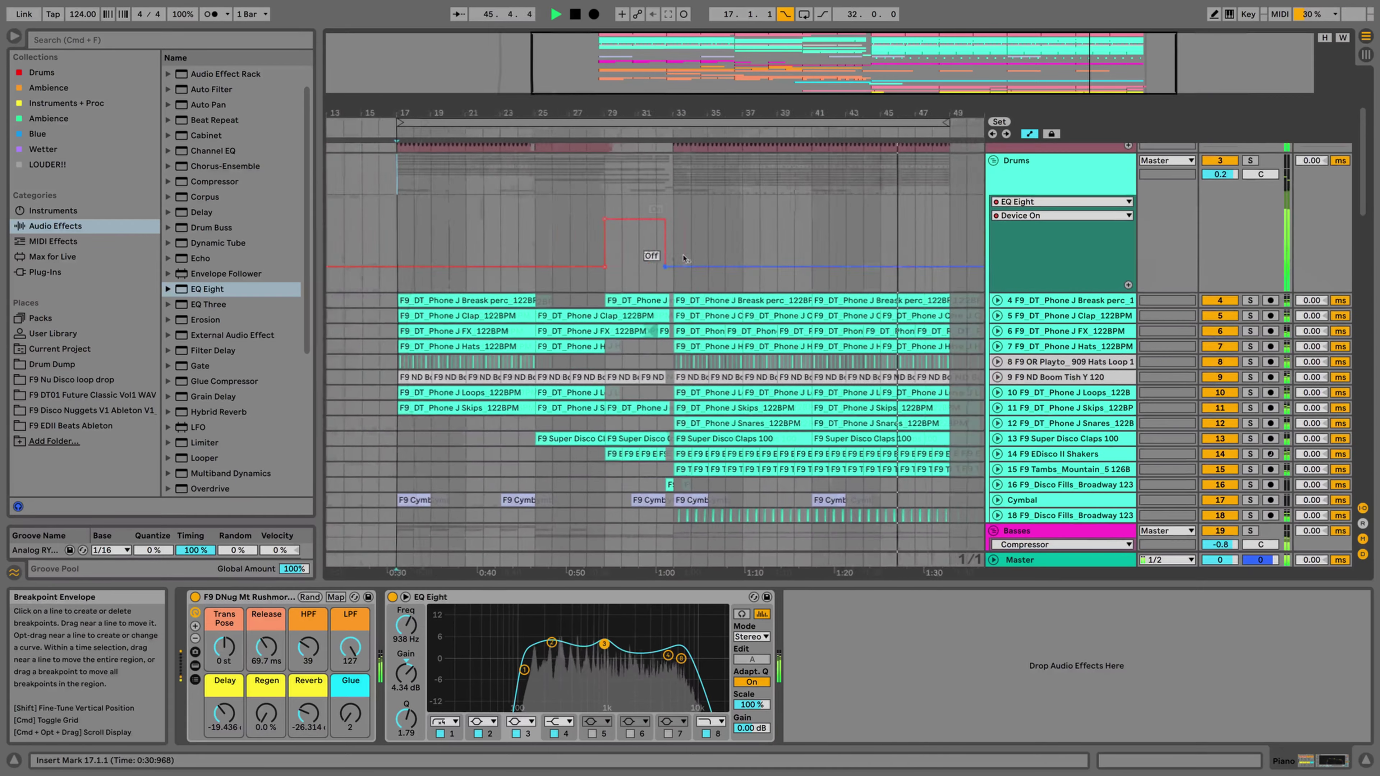
{"action": "scroll", "coordinate": [685, 259], "scroll_direction": "left", "scroll_amount": 2}
{"action": "scroll", "coordinate": [1017, 356], "scroll_direction": "down", "scroll_amount": 15}
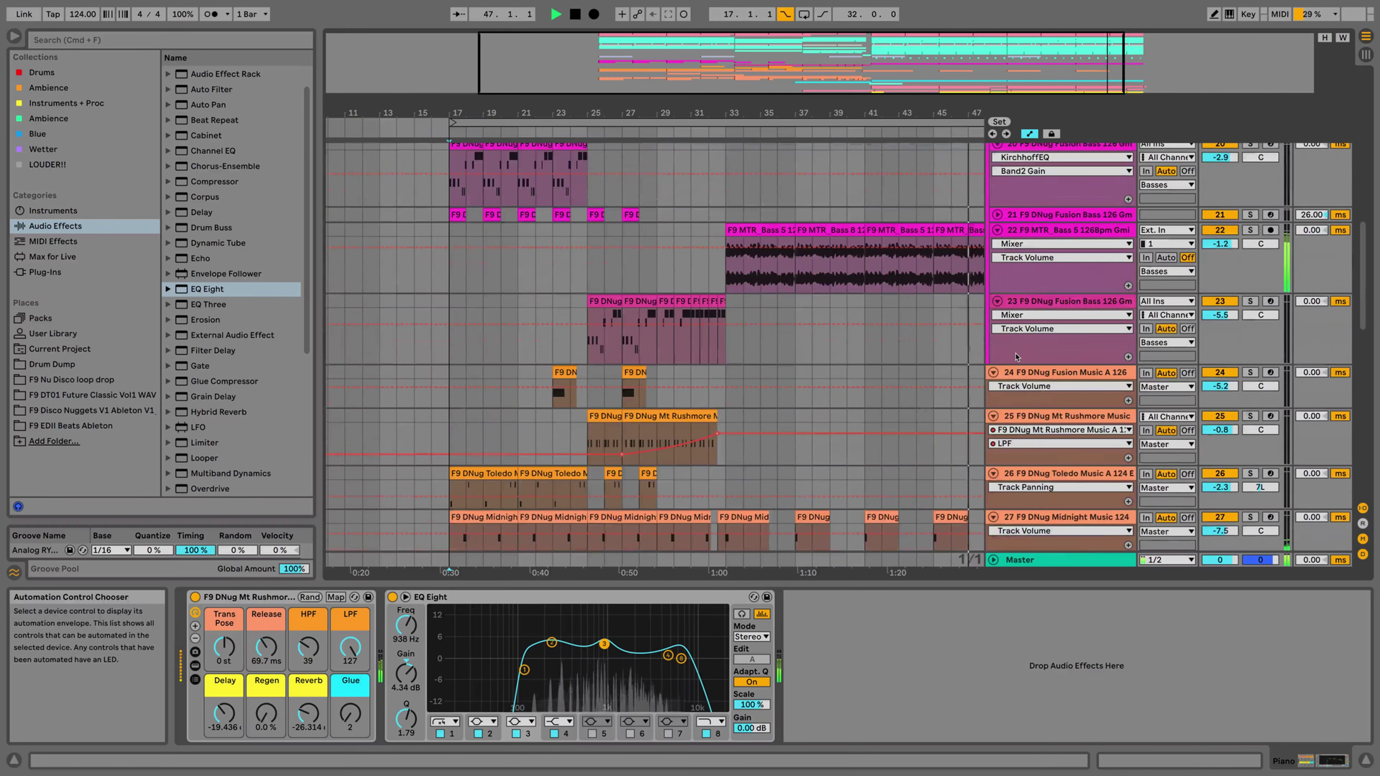
{"action": "scroll", "coordinate": [1016, 356], "scroll_direction": "down", "scroll_amount": 5}
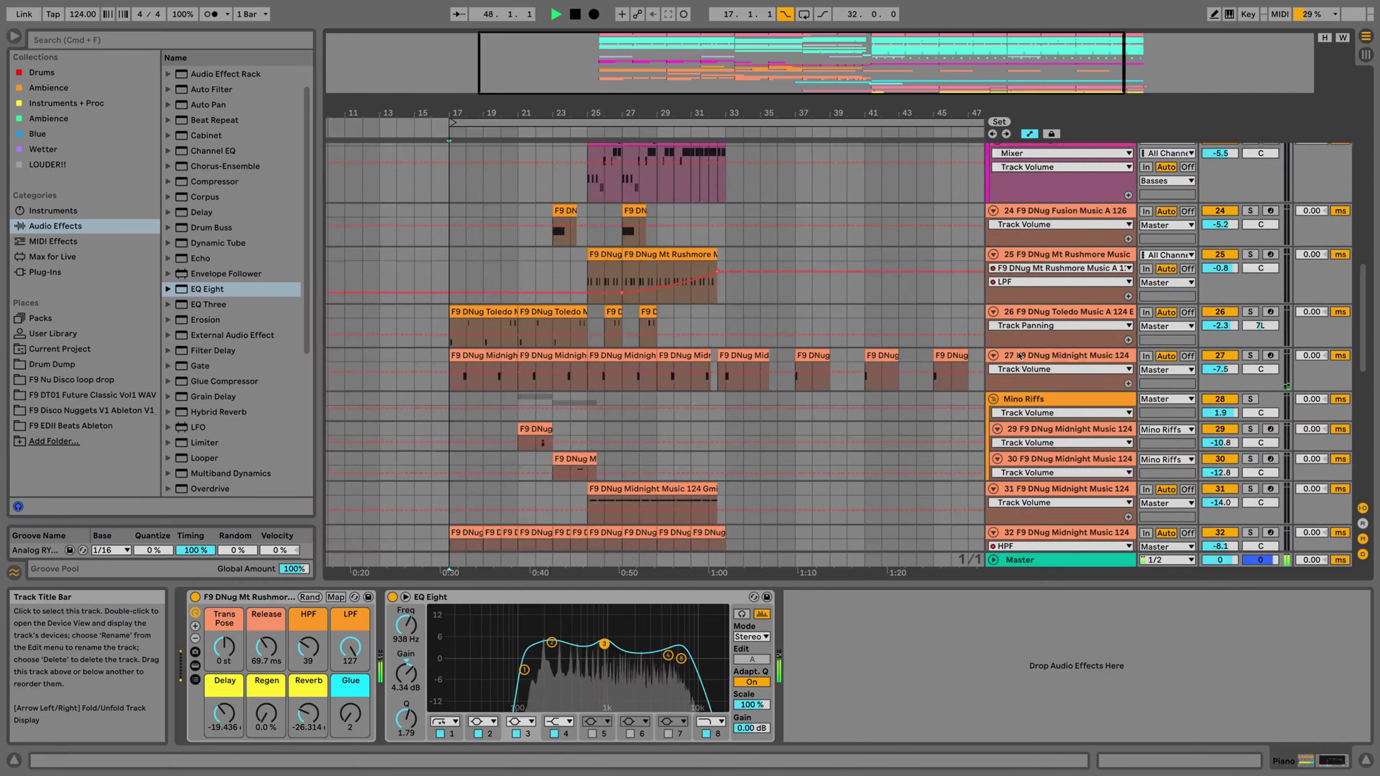
{"action": "scroll", "coordinate": [1020, 356], "scroll_direction": "down", "scroll_amount": 2}
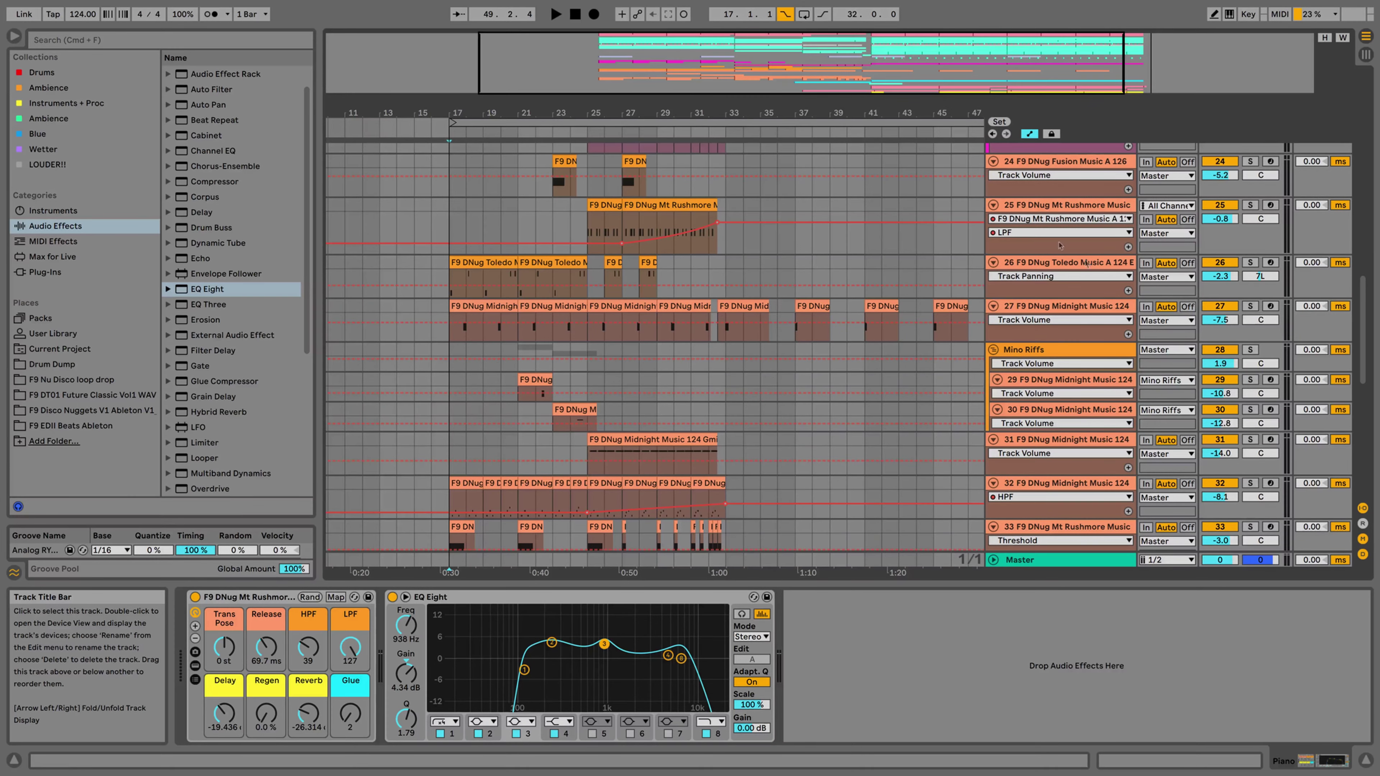
Step: Select the first Fusion Bass clip on track 20 at bar 17, solo that track and play it
{"action": "scroll", "coordinate": [514, 189], "scroll_direction": "up", "scroll_amount": 5}
{"action": "scroll", "coordinate": [500, 275], "scroll_direction": "up", "scroll_amount": 1}
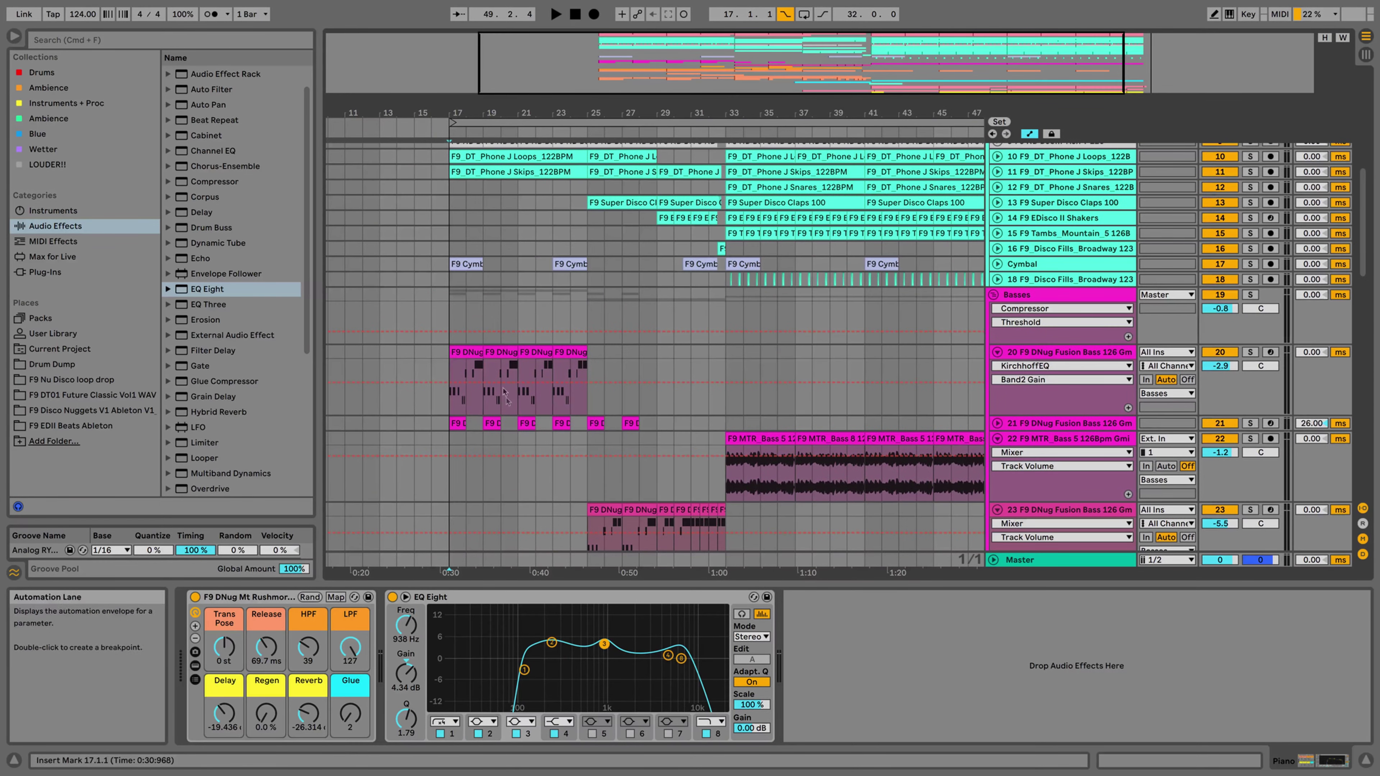
{"action": "left_click", "coordinate": [467, 351]}
{"action": "left_click_drag", "start_coordinate": [619, 58], "coordinate": [617, 117]}
{"action": "left_click", "coordinate": [1250, 352]}
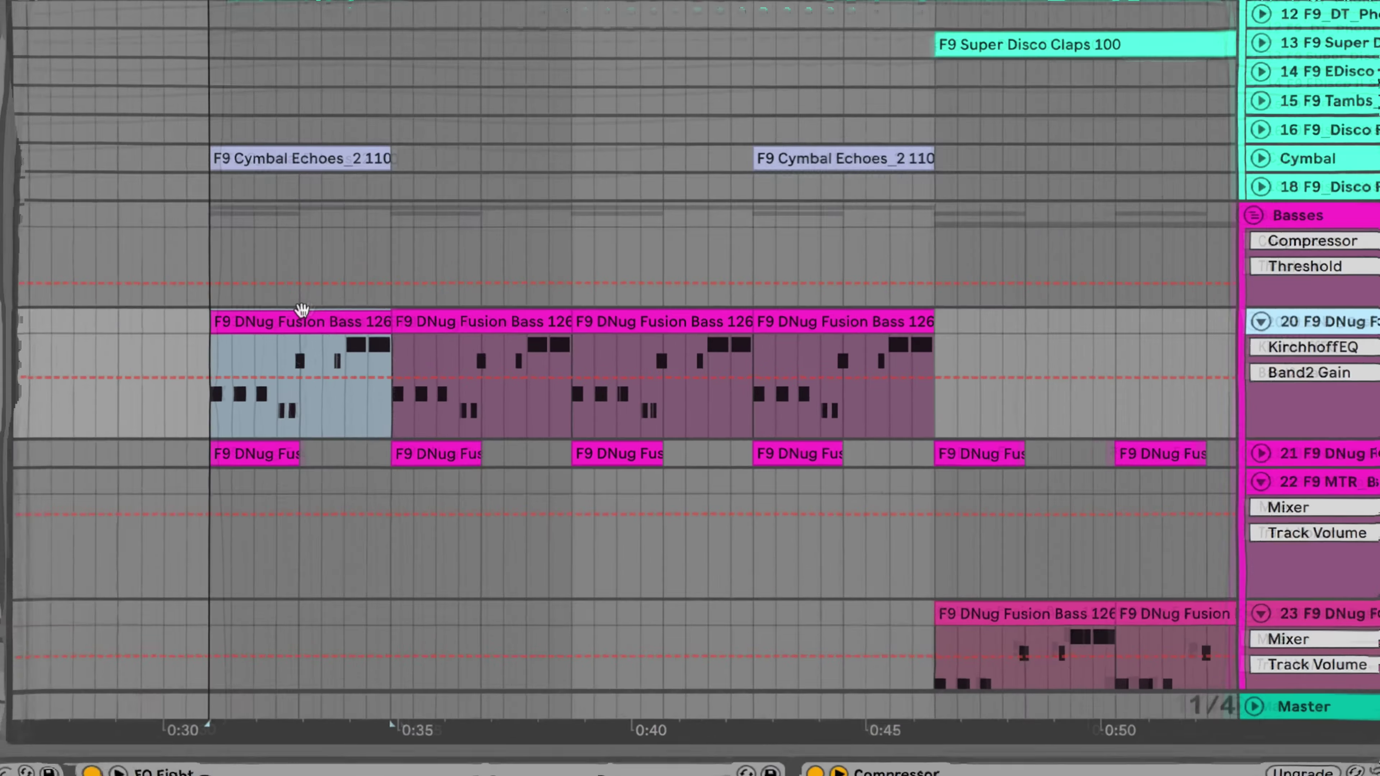
{"action": "key", "text": "space"}
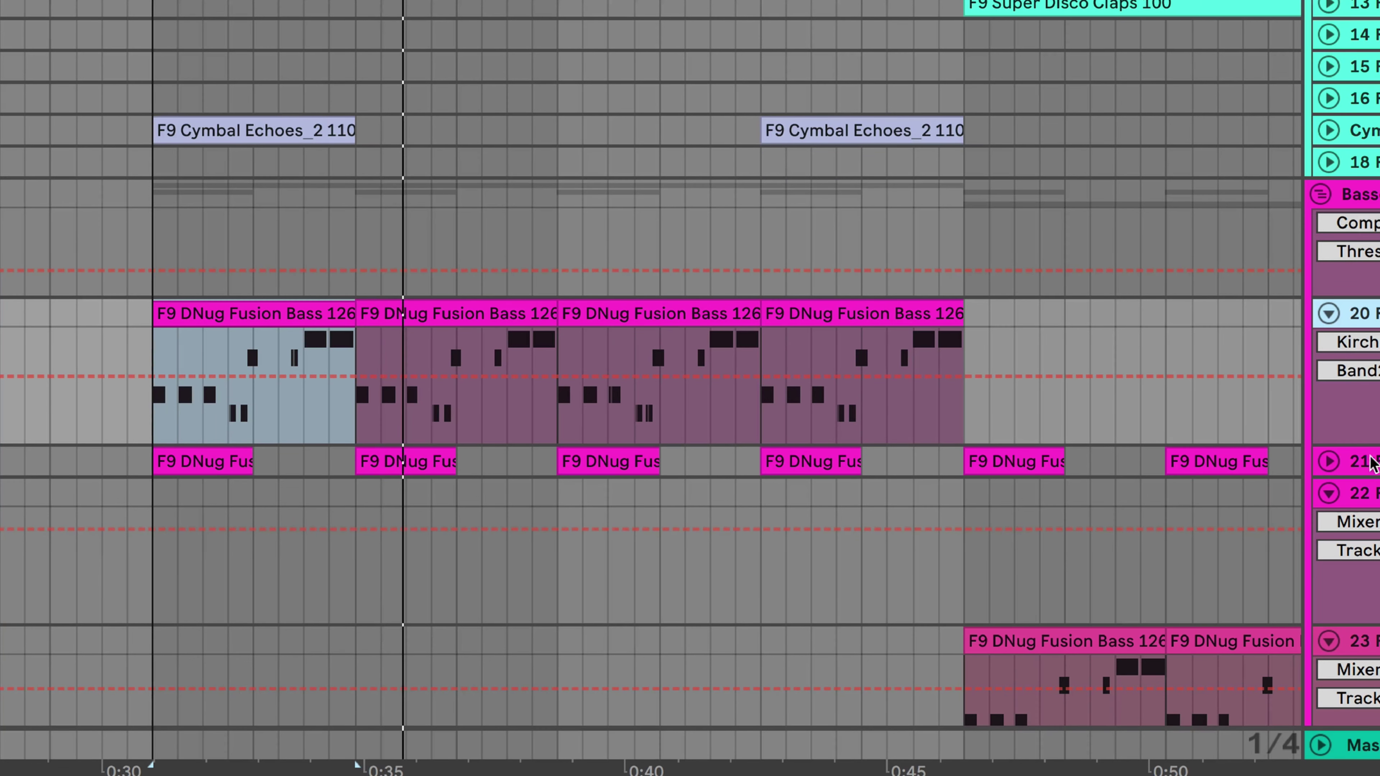
Step: Unfold Fusion Bass track 21, audition its bar 19 clip together with track 20, and turn the solos off
{"action": "left_click", "coordinate": [1330, 462]}
{"action": "left_click", "coordinate": [437, 461]}
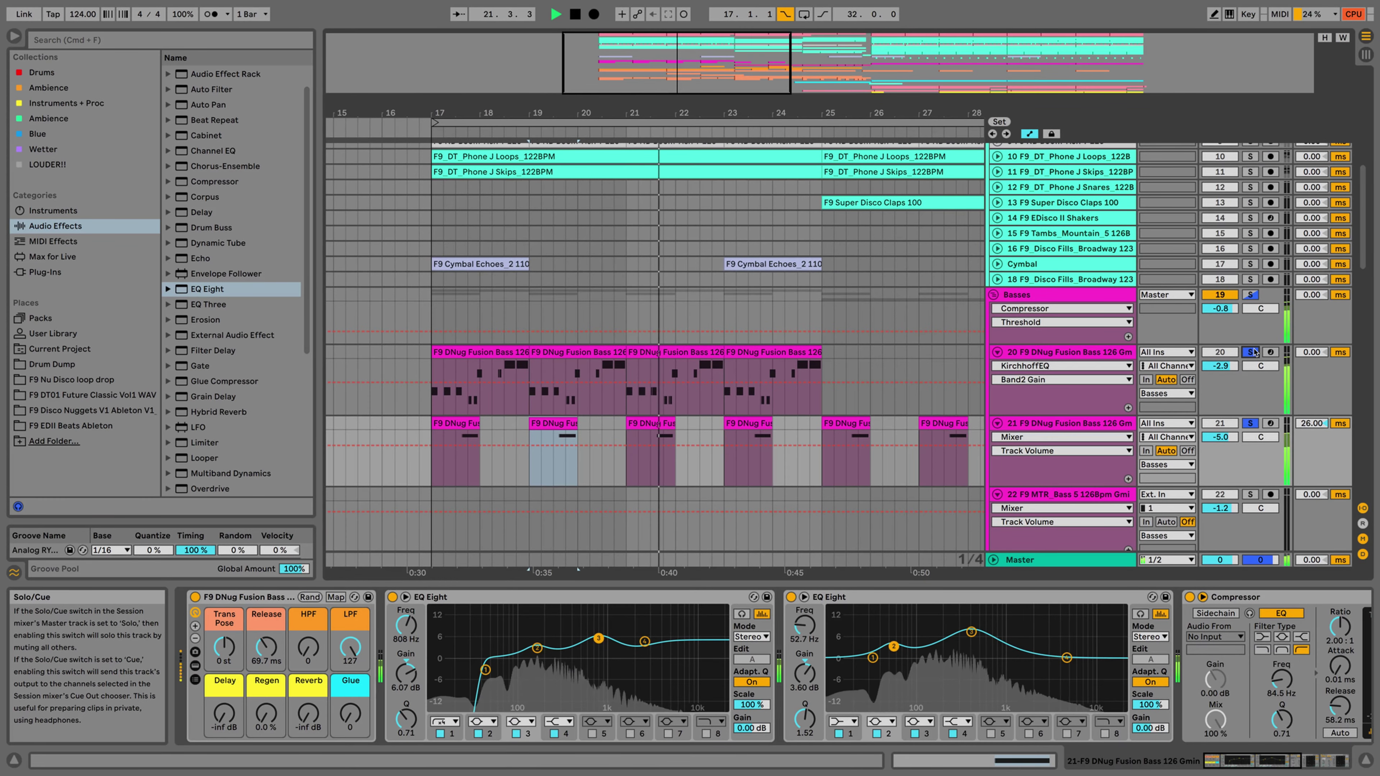
{"action": "left_click", "coordinate": [1250, 352]}
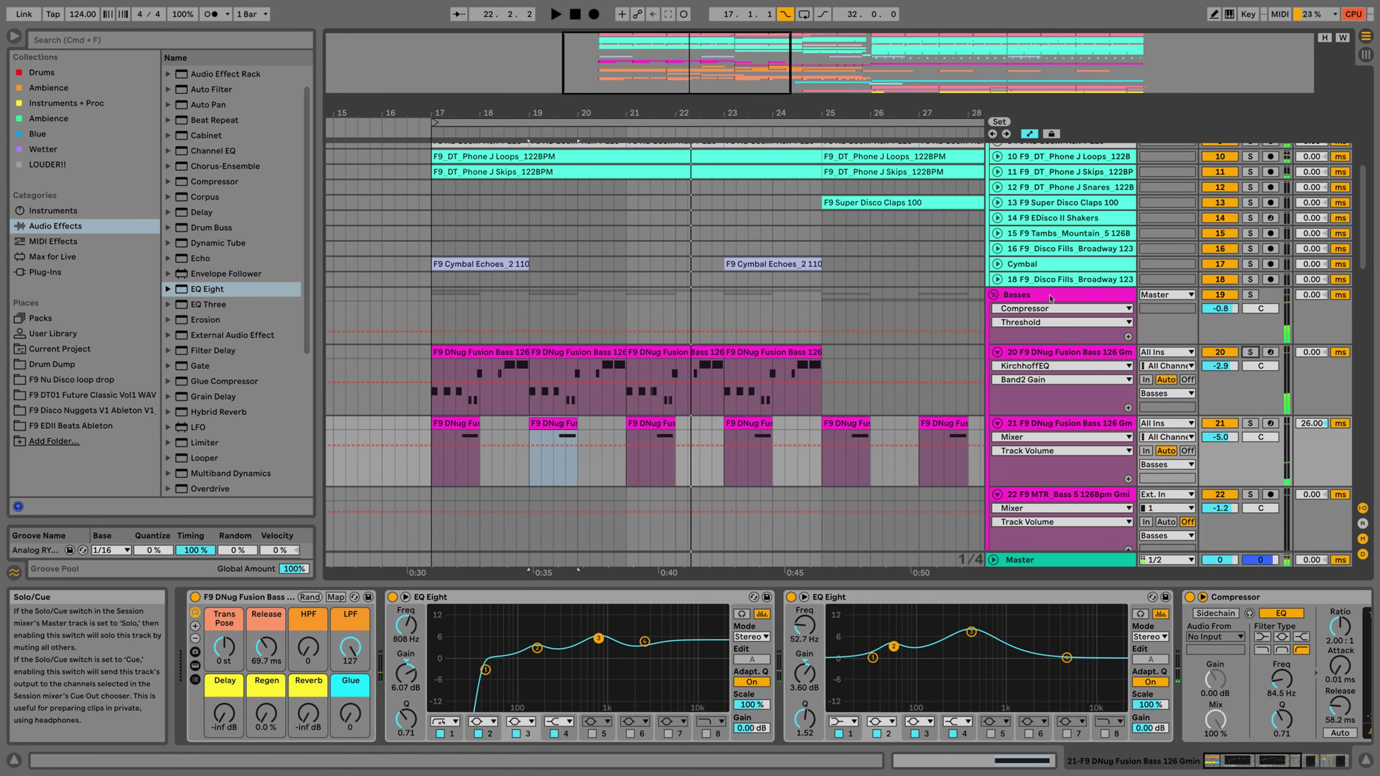
Step: Set the insert marker at bar 17 on the Basses group to display its sidechain Compressor
{"action": "left_click", "coordinate": [422, 311]}
{"action": "key", "text": "space"}
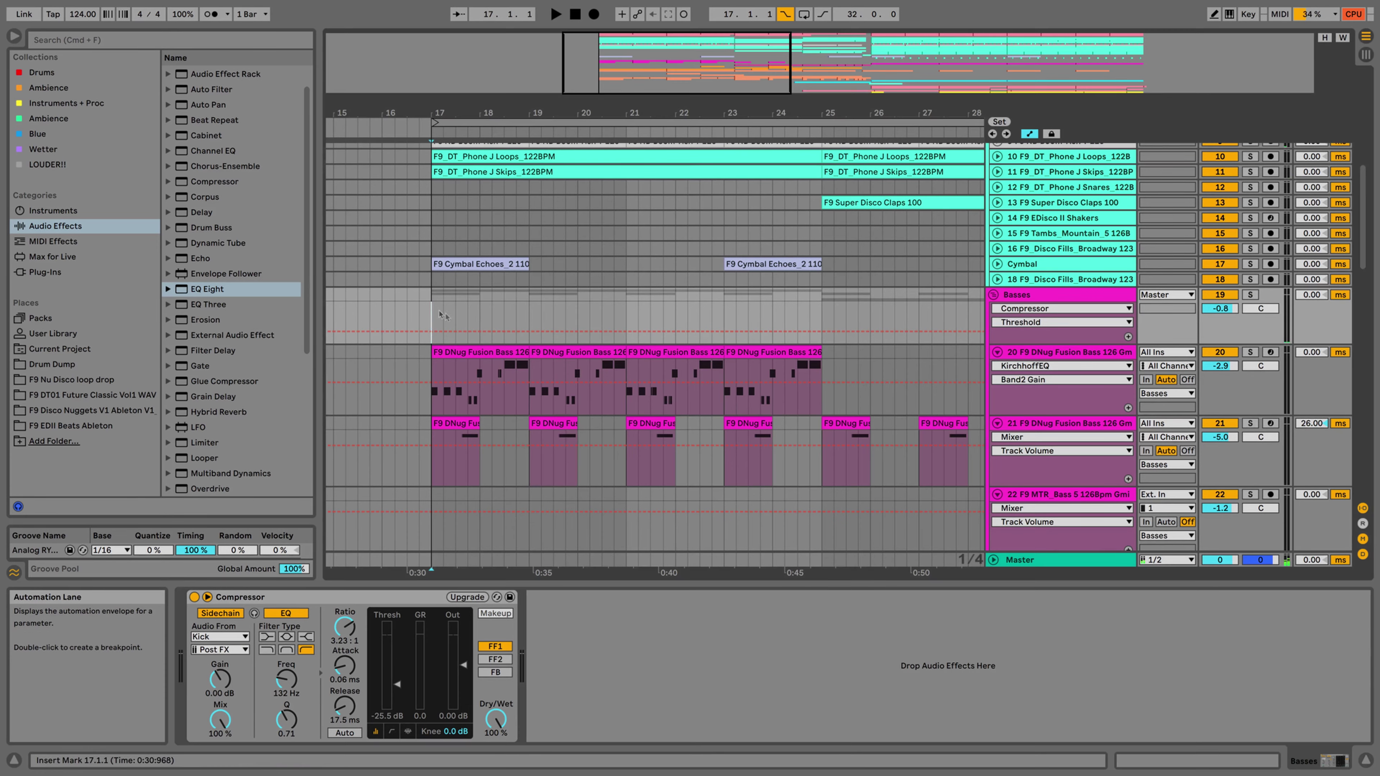
{"action": "scroll", "coordinate": [423, 313], "scroll_direction": "down", "scroll_amount": 8}
{"action": "scroll", "coordinate": [709, 472], "scroll_direction": "down", "scroll_amount": 2}
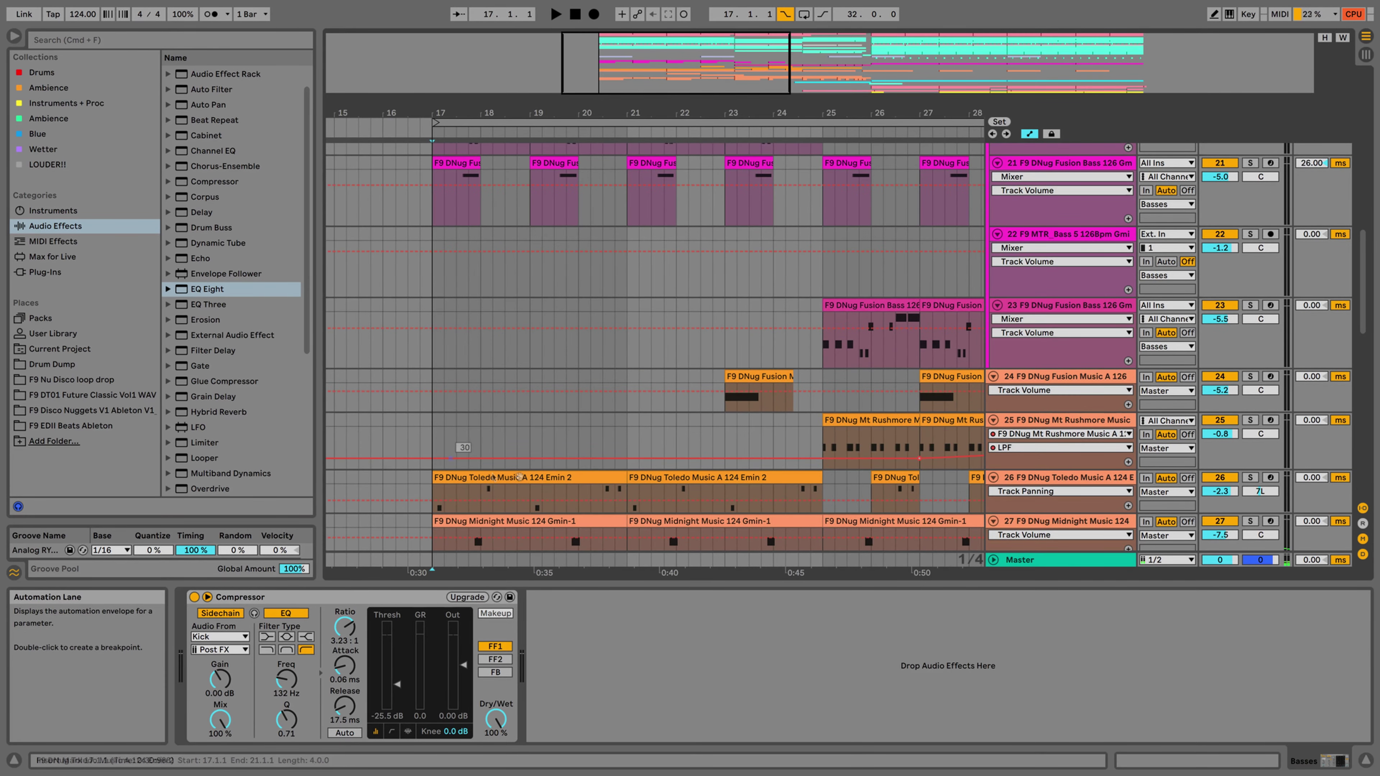
{"action": "scroll", "coordinate": [1042, 316], "scroll_direction": "up", "scroll_amount": 5}
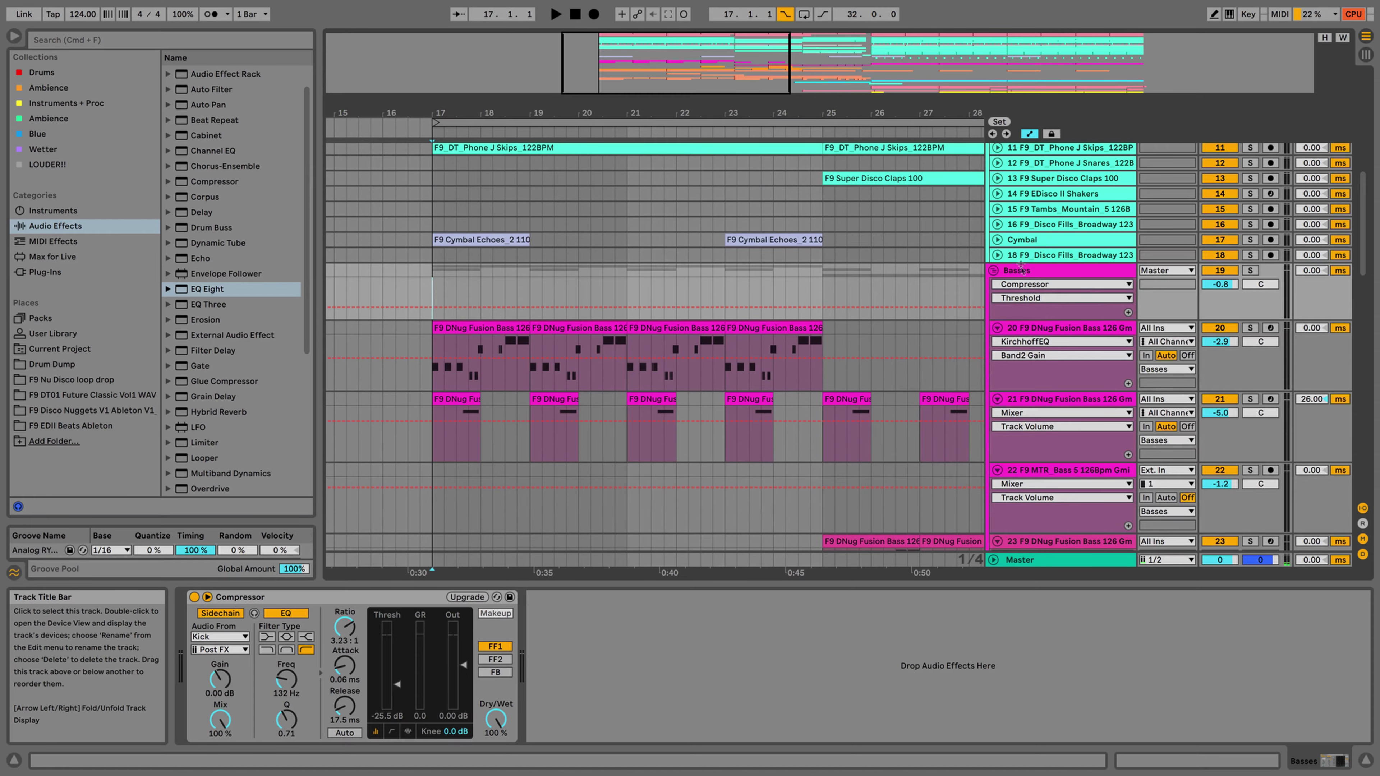
Step: Display the Kick track at a larger height and inspect the waveform of its first hits at bar 17
{"action": "scroll", "coordinate": [946, 249], "scroll_direction": "up", "scroll_amount": 8}
{"action": "left_click_drag", "start_coordinate": [1032, 283], "coordinate": [1014, 363]}
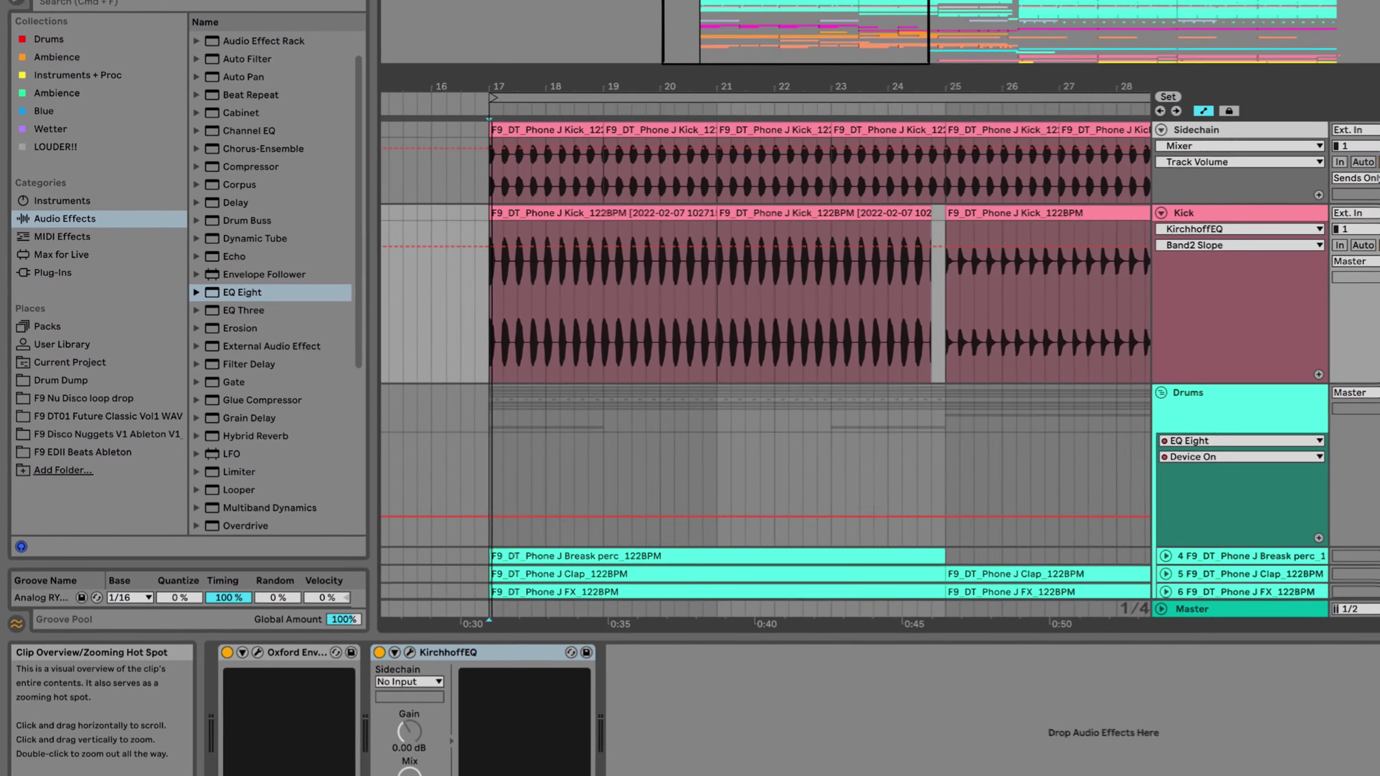
{"action": "key", "text": "space"}
{"action": "left_click_drag", "start_coordinate": [503, 83], "coordinate": [502, 168]}
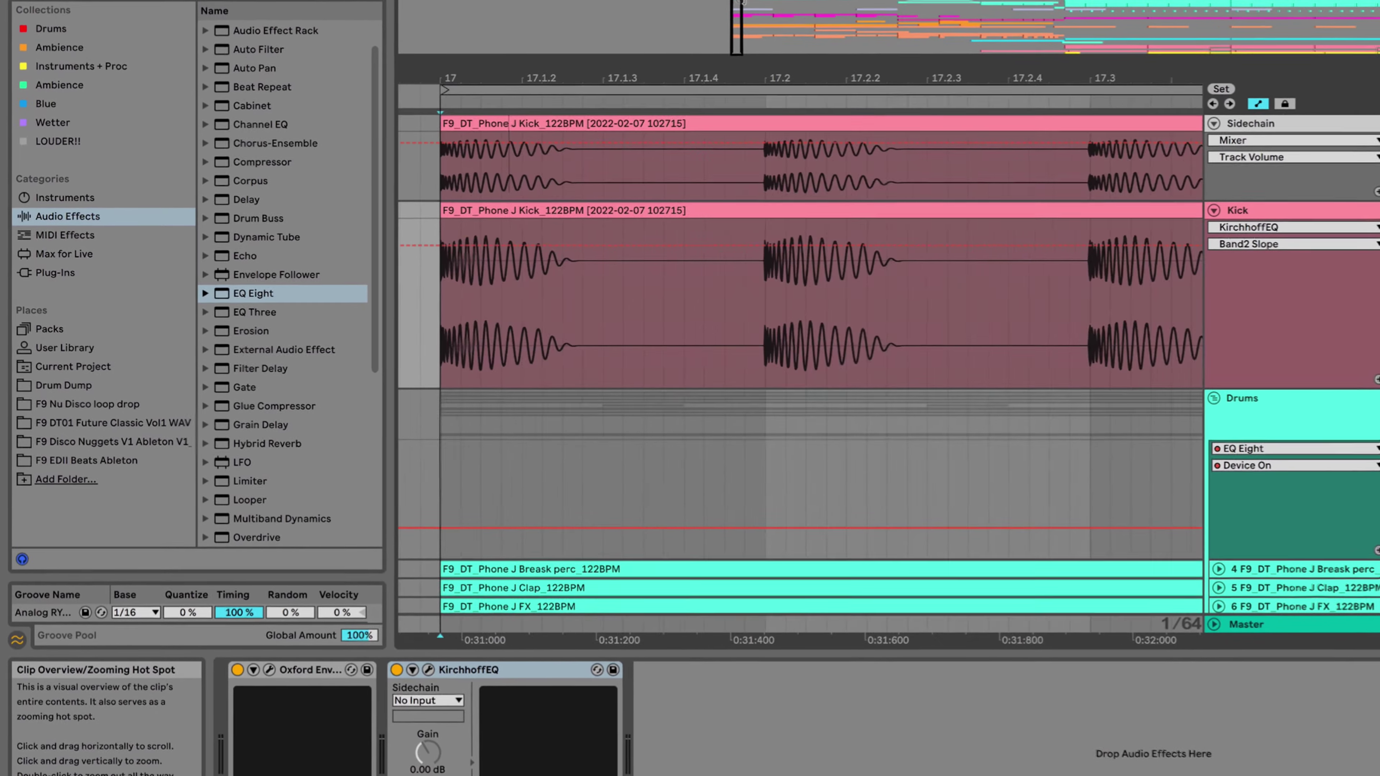
{"action": "left_click", "coordinate": [735, 213]}
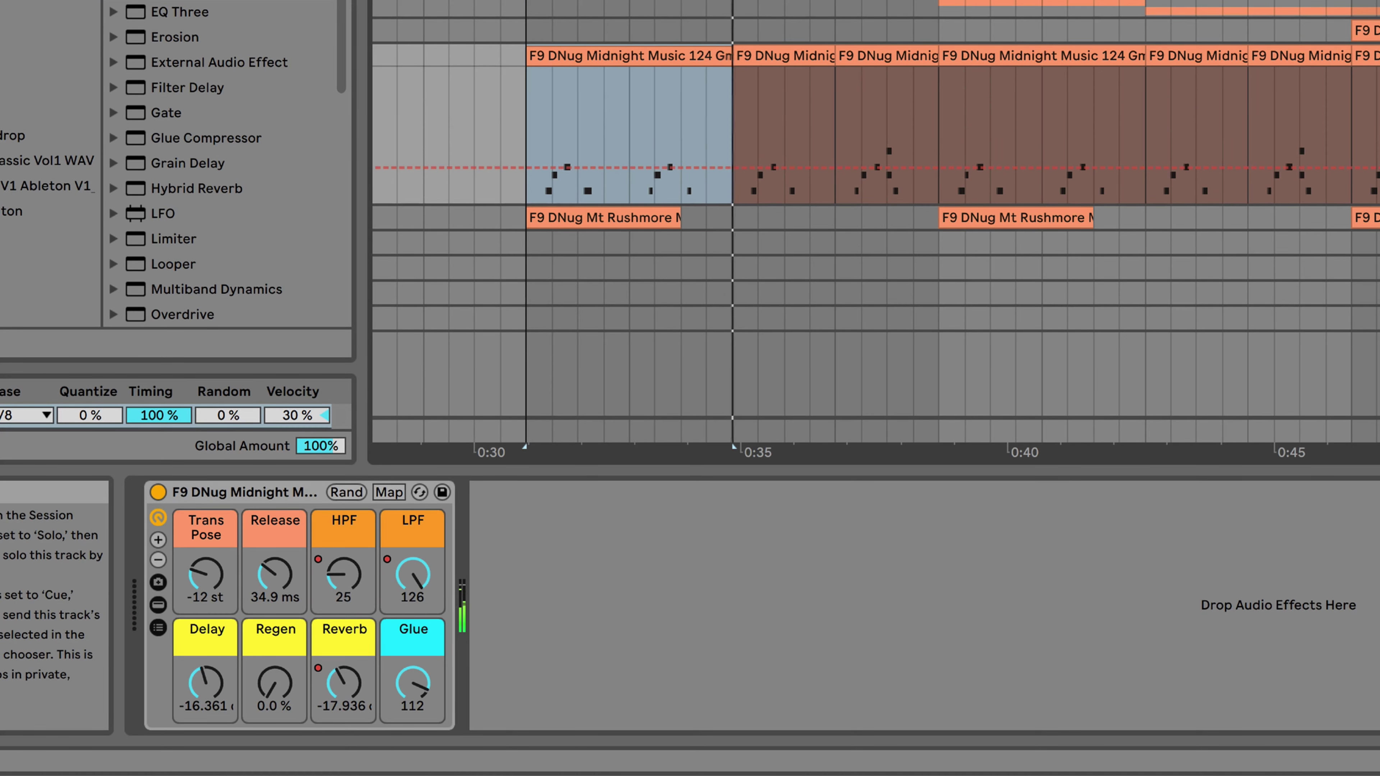
Step: Fold Midnight Music track 32 and show a wider stretch of the arrangement around bar 17
{"action": "left_click", "coordinate": [1356, 121]}
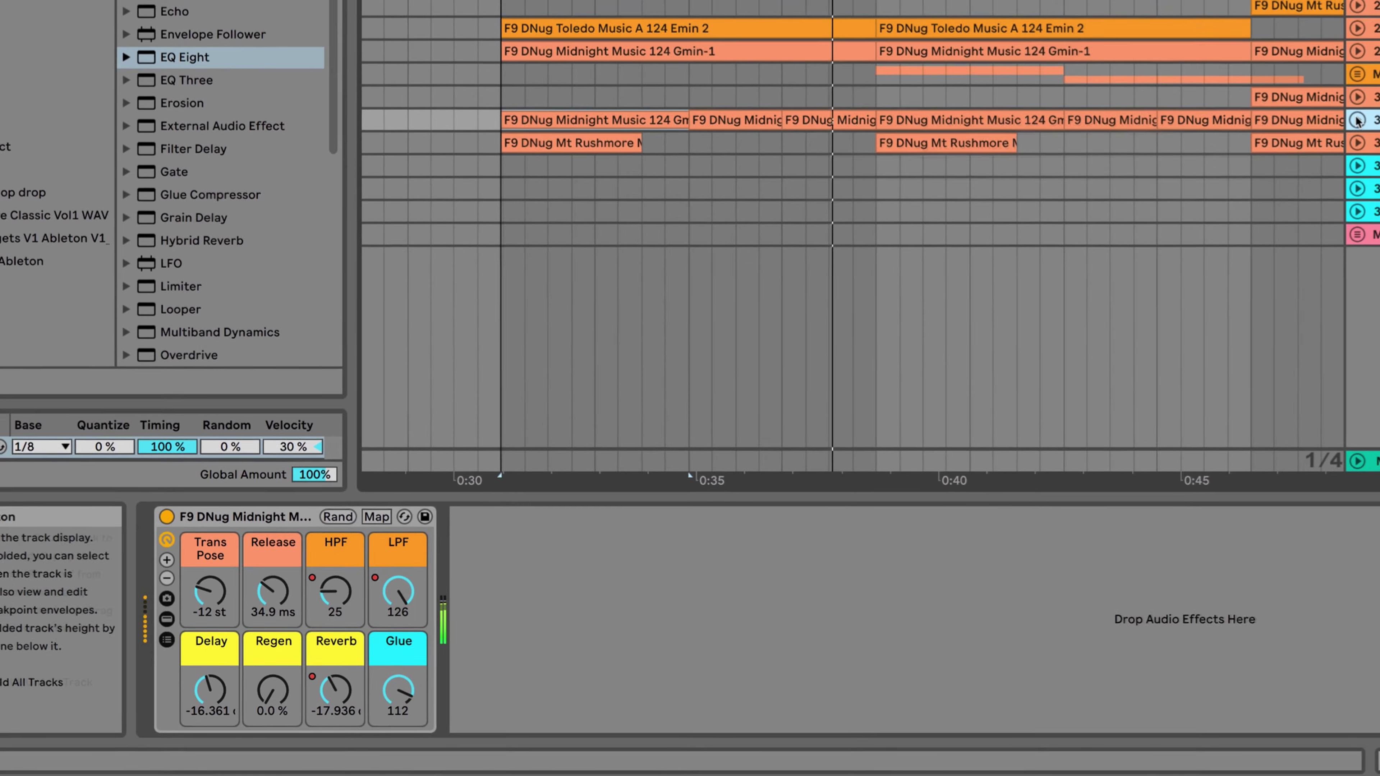
{"action": "left_click", "coordinate": [1357, 121]}
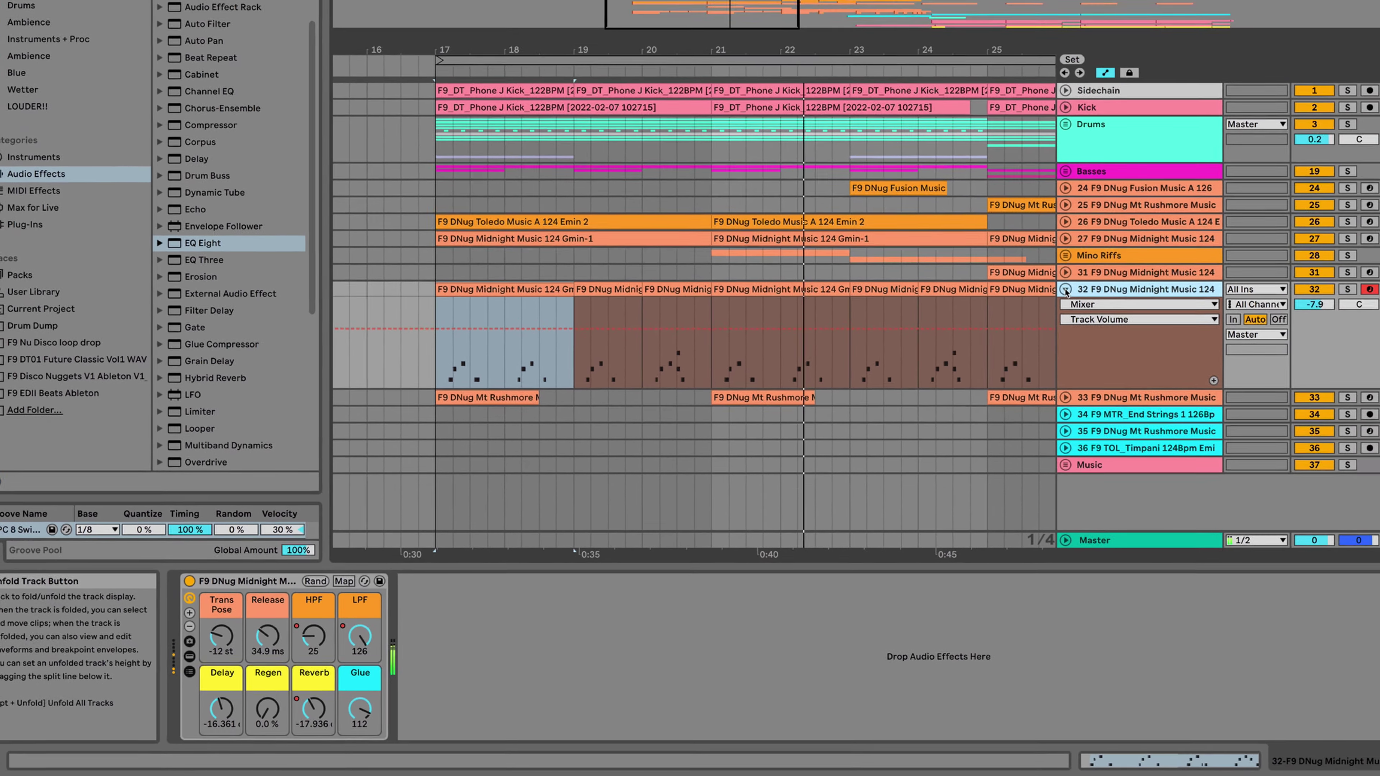
{"action": "left_click", "coordinate": [1190, 217]}
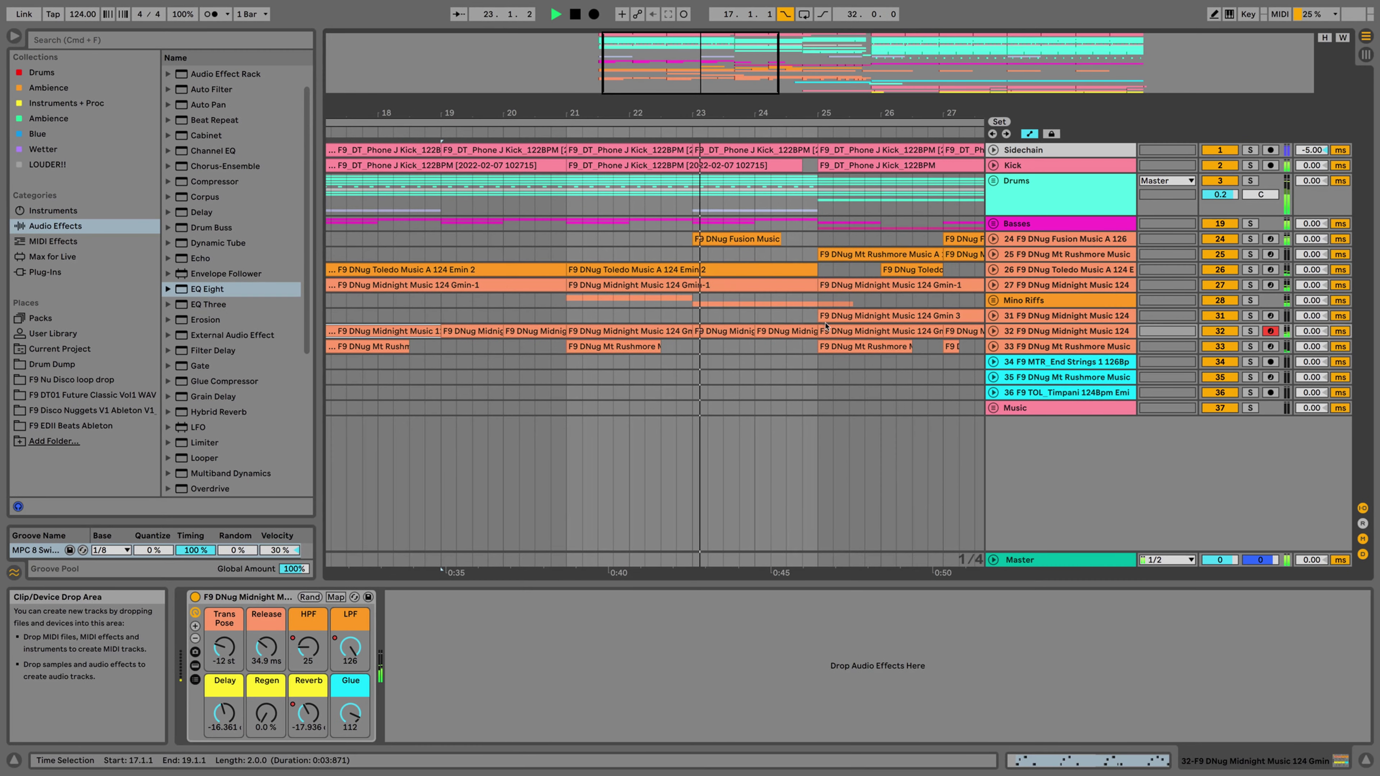
{"action": "key", "text": "minus"}
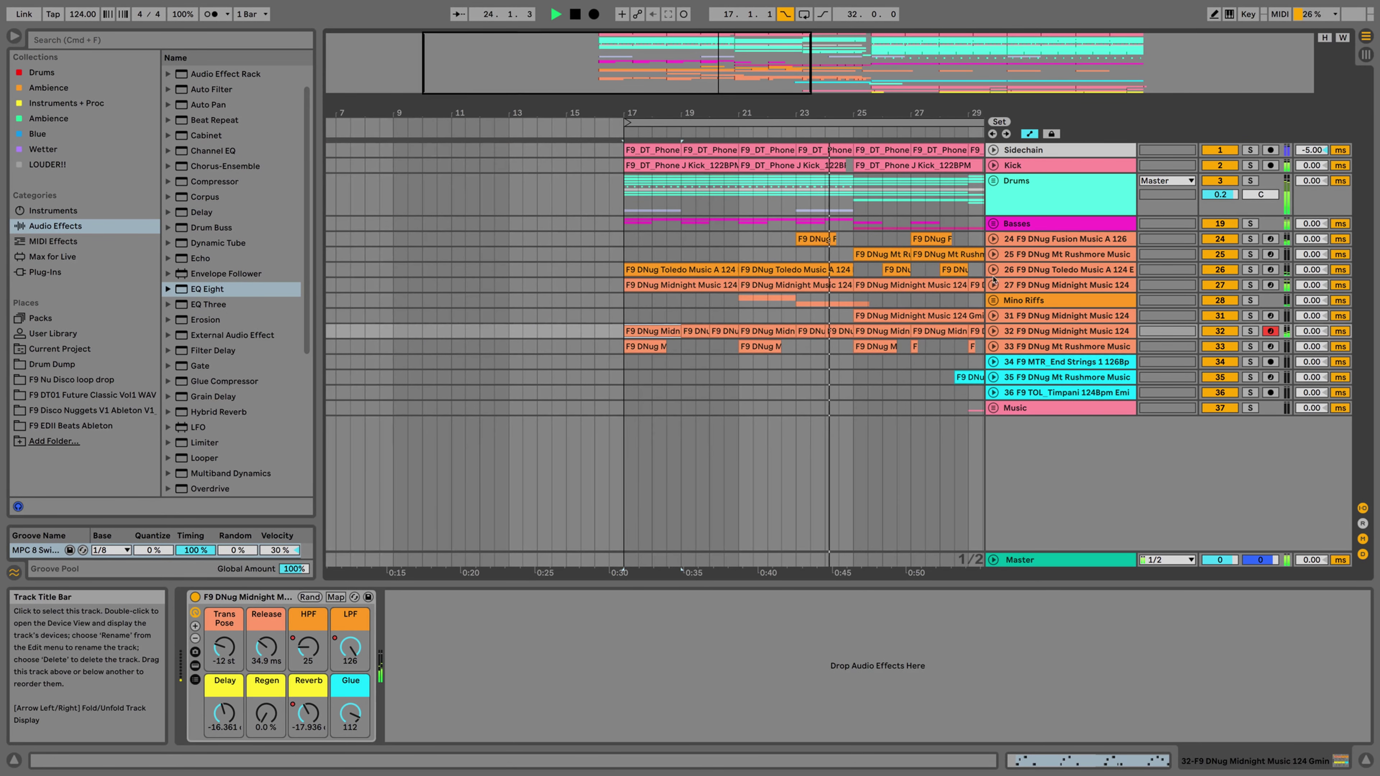
Step: Unfold Midnight Music track 27, select its notes from 17.3.1 to 22.3.1, and audition the track in solo
{"action": "left_click", "coordinate": [993, 288]}
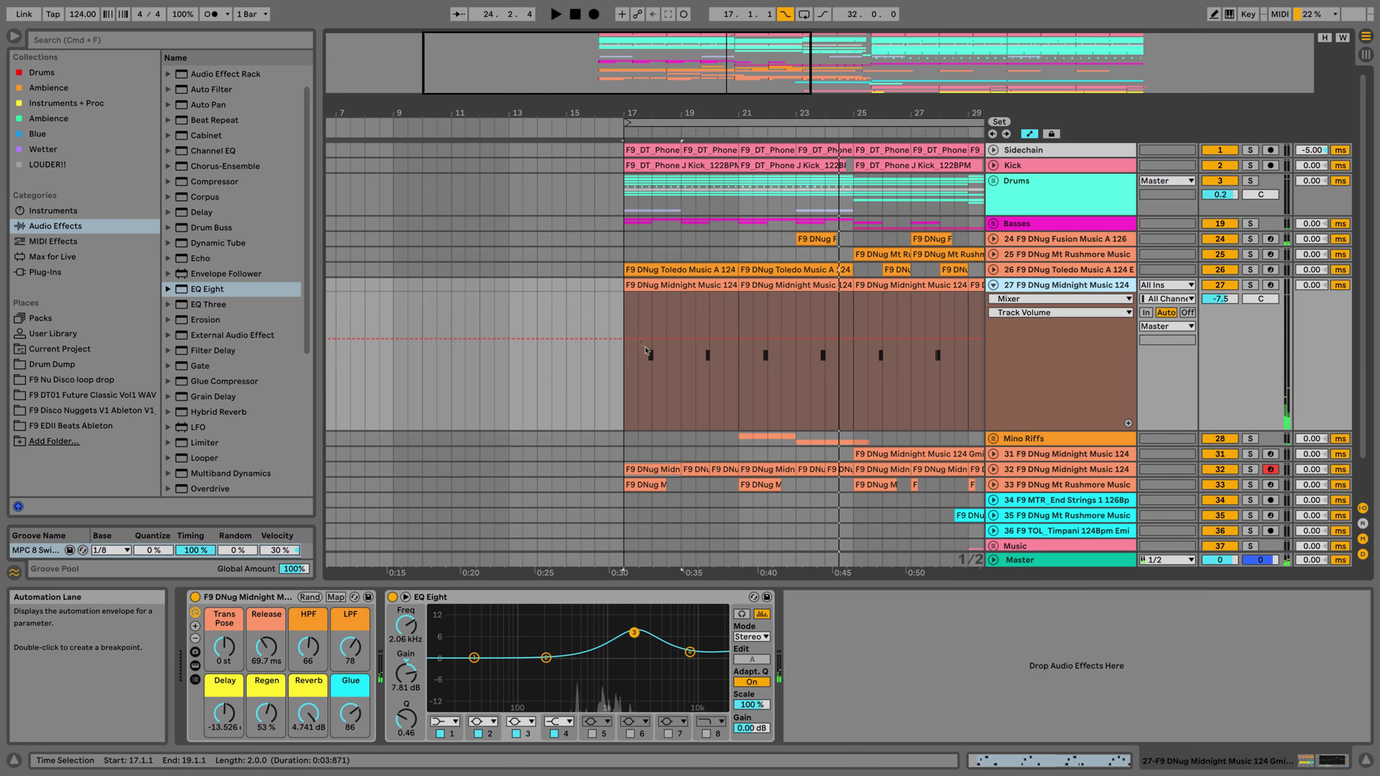
{"action": "left_click", "coordinate": [1250, 285]}
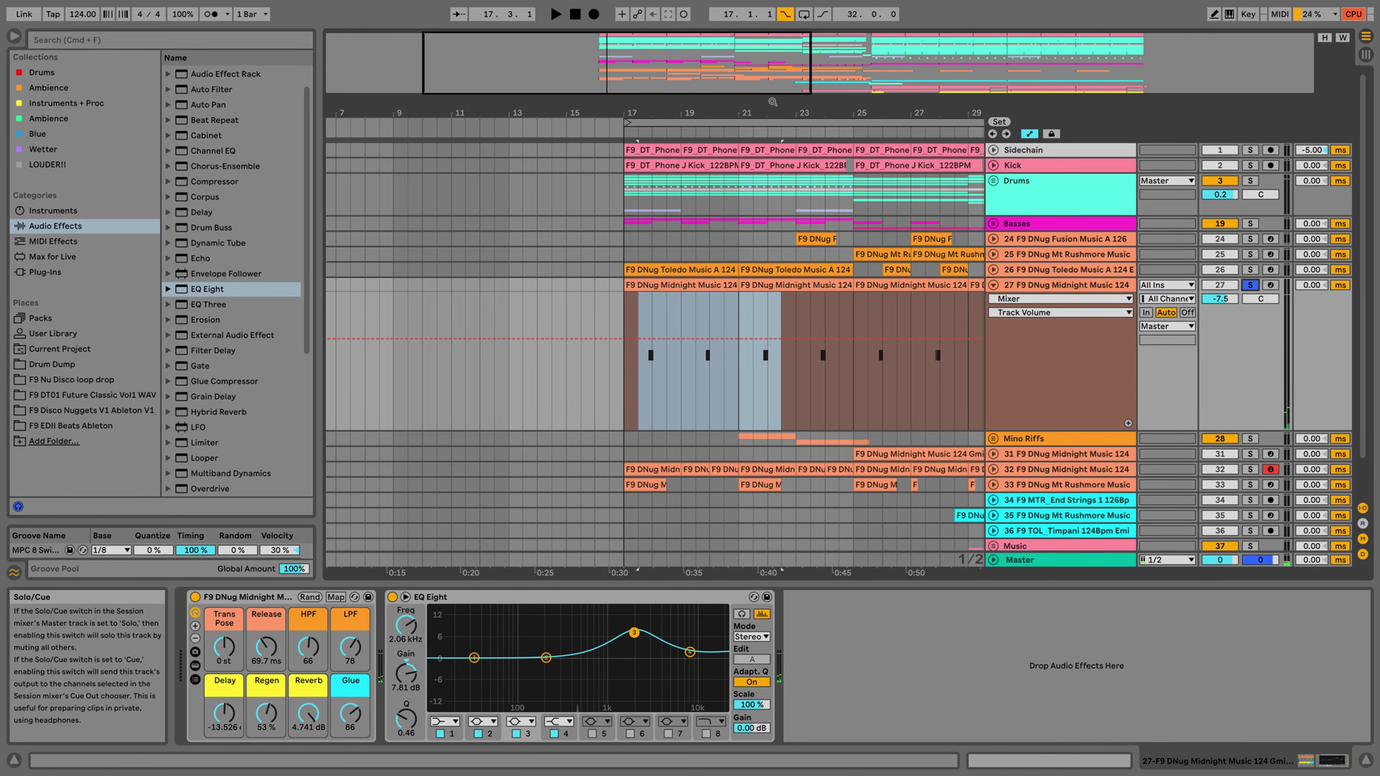
{"action": "key", "text": "plus"}
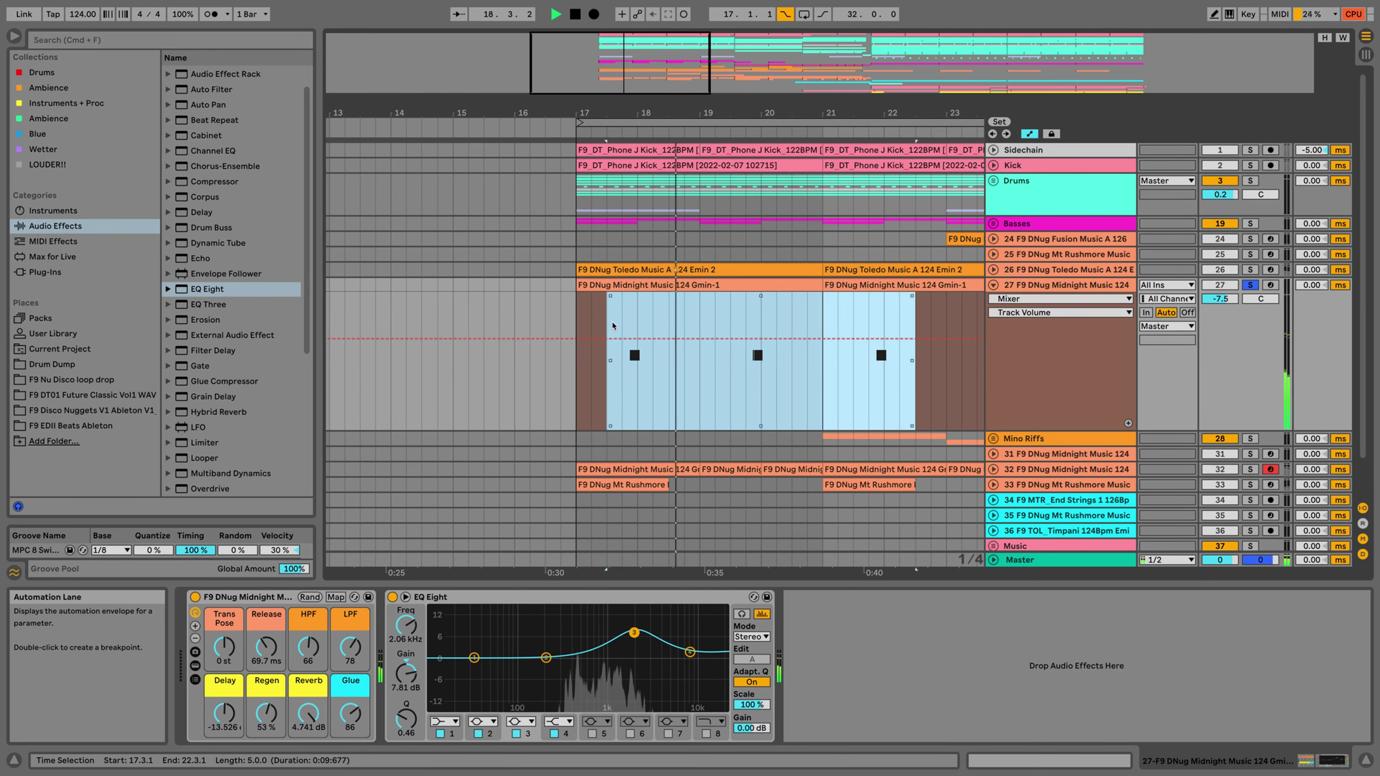
Step: Raise the Reverb macro on track 27's rack to 5.057 dB, stop playback, and unsolo and fold the track
{"action": "left_click_drag", "start_coordinate": [305, 721], "coordinate": [305, 717]}
{"action": "key", "text": "space"}
{"action": "left_click", "coordinate": [1249, 285]}
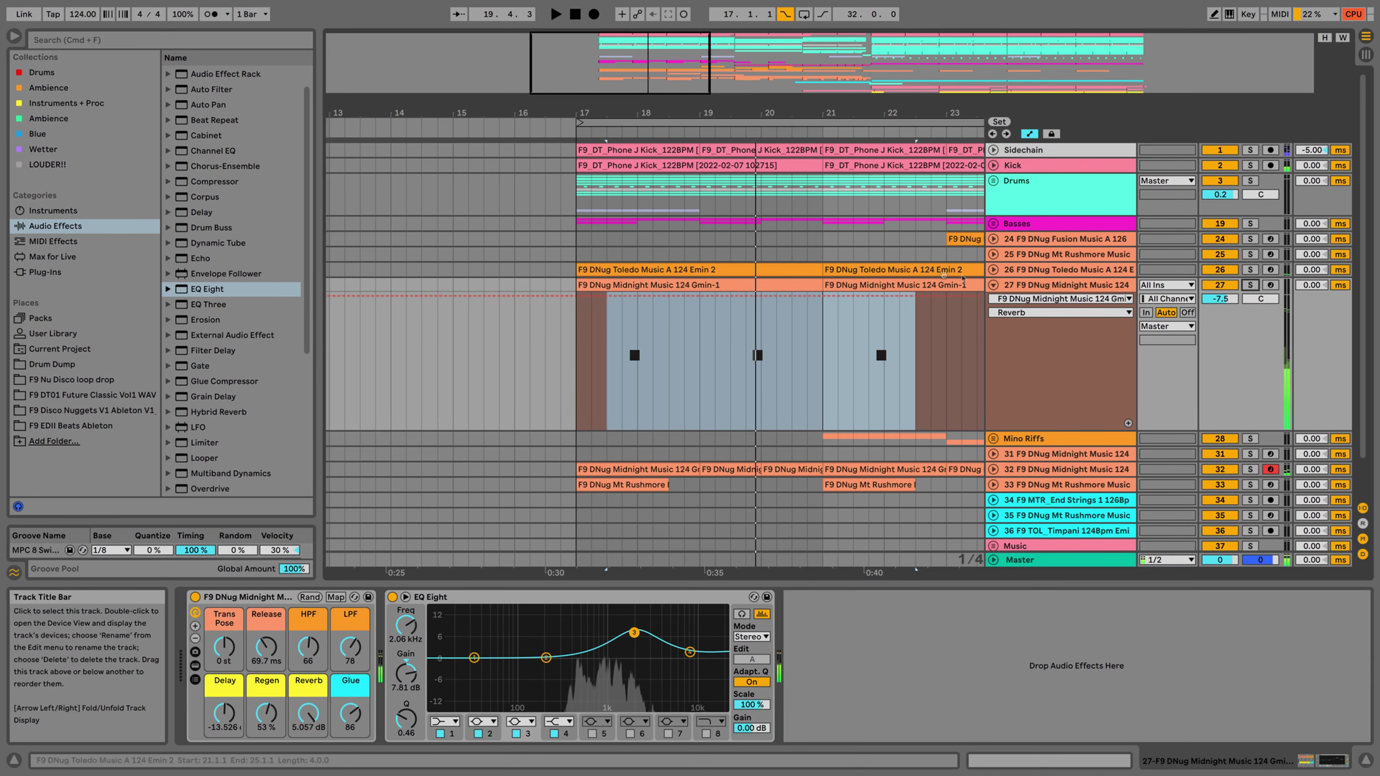
{"action": "left_click", "coordinate": [993, 285]}
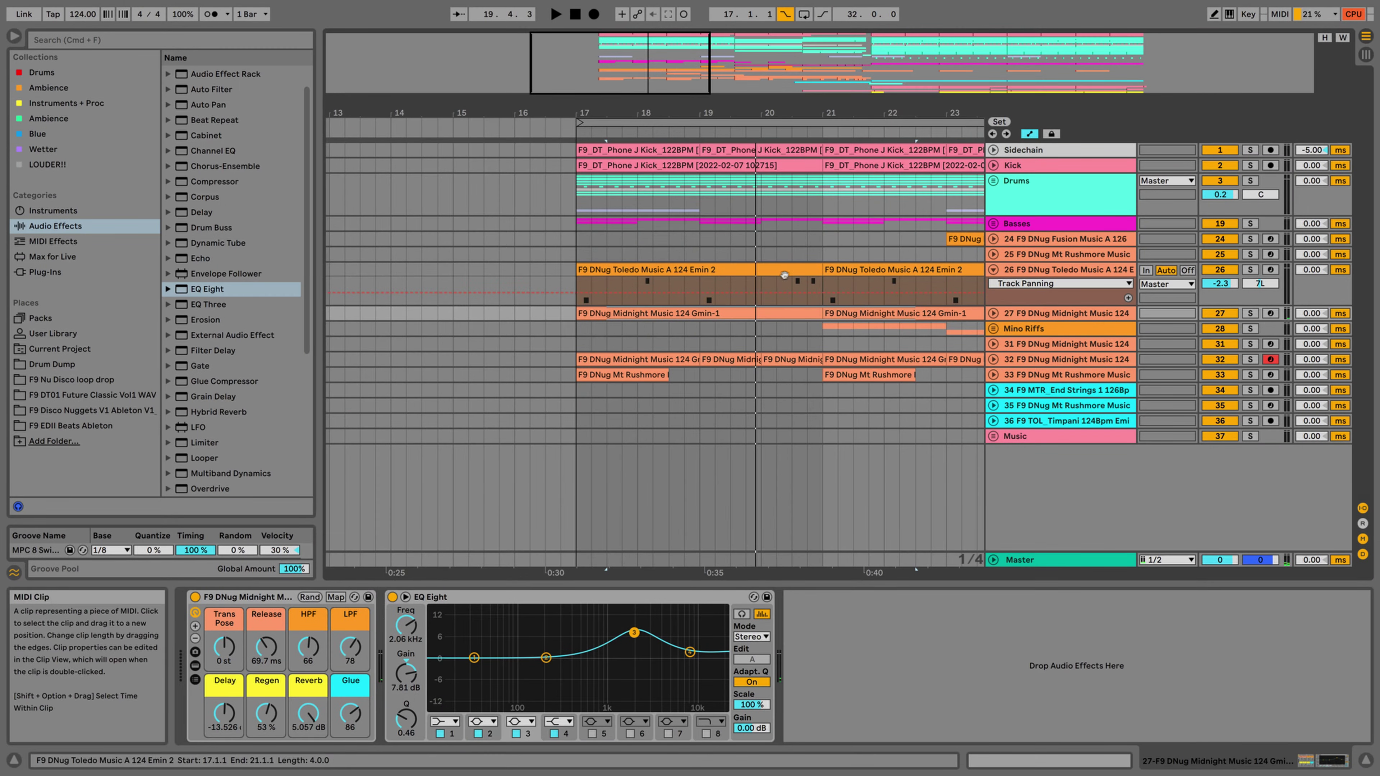
Step: Show the RC-20 Retro Color plug-in window from Mt Rushmore track 33 and fold all tracks
{"action": "left_click", "coordinate": [784, 290]}
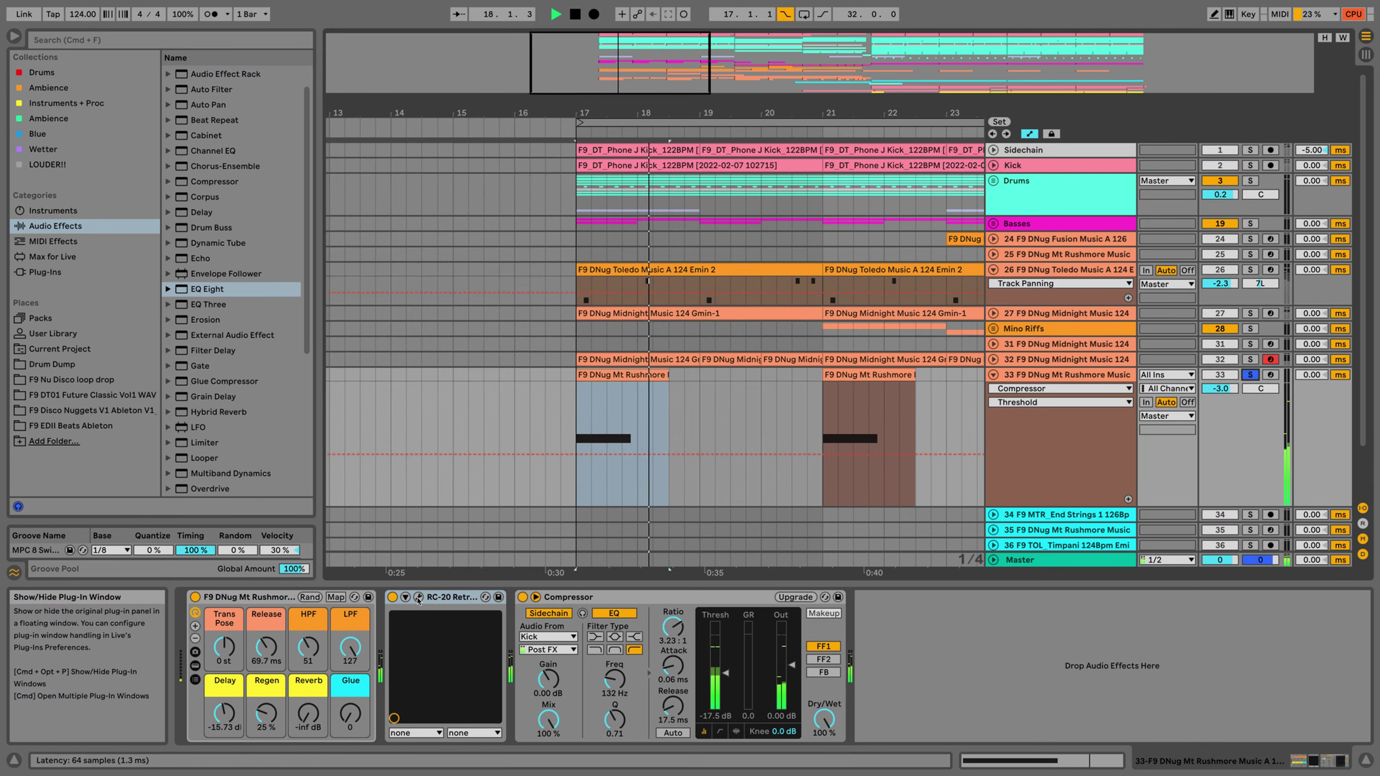
{"action": "left_click", "coordinate": [418, 597]}
{"action": "left_click", "coordinate": [1330, 300], "text": "alt"}
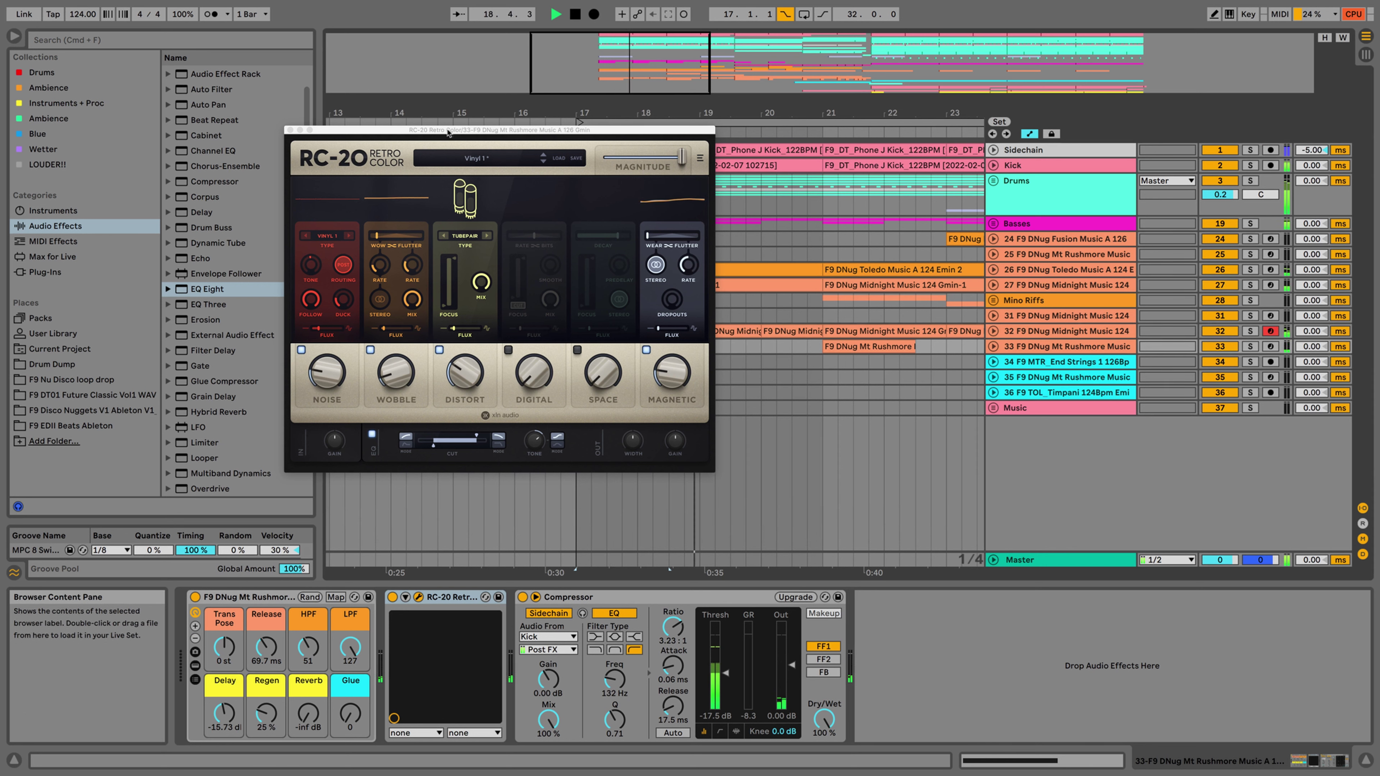
{"action": "left_click_drag", "start_coordinate": [449, 134], "coordinate": [425, 132]}
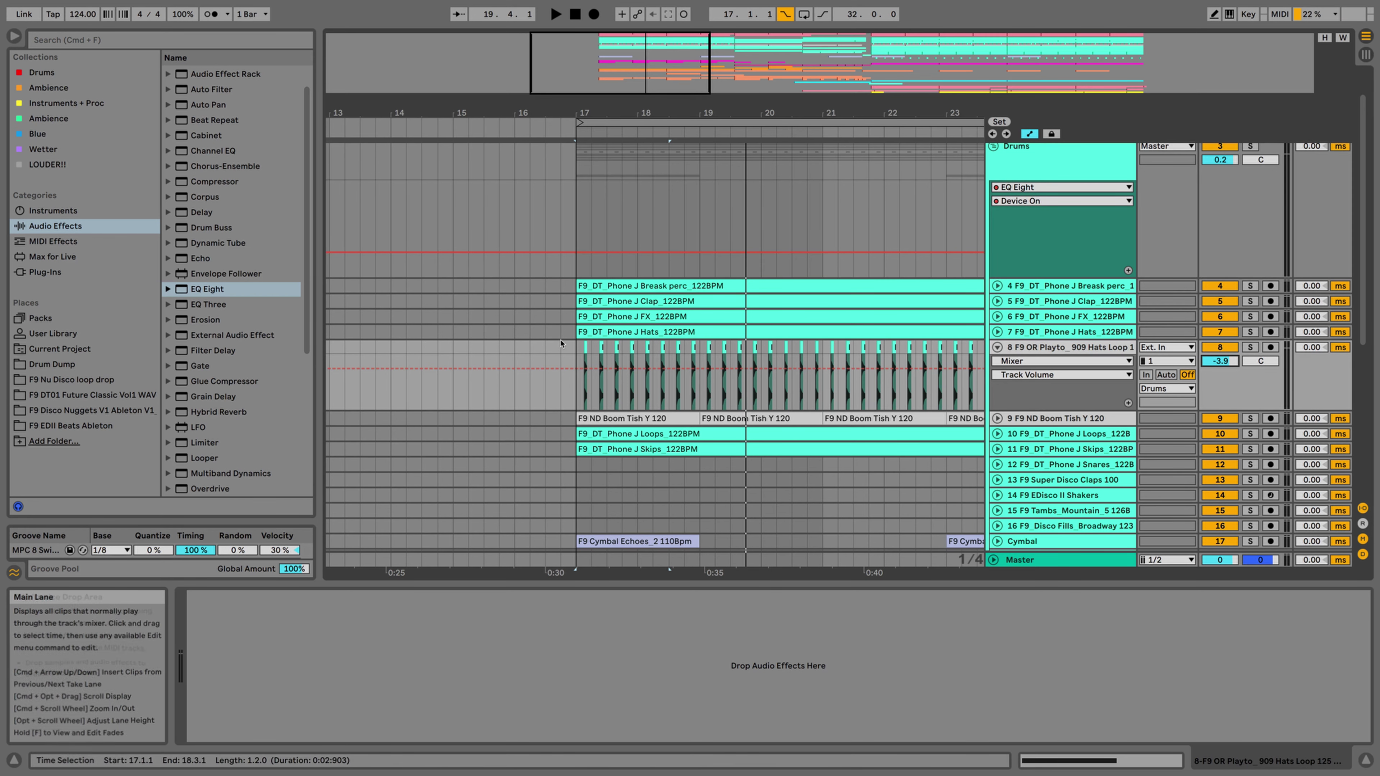
Step: Select bars 17 to 21 of the 909 Hats Loop on track 8, then unfold Mt Rushmore track 33 and select its first clip
{"action": "left_click_drag", "start_coordinate": [578, 348], "coordinate": [838, 346]}
{"action": "scroll", "coordinate": [820, 346], "scroll_direction": "down", "scroll_amount": 5}
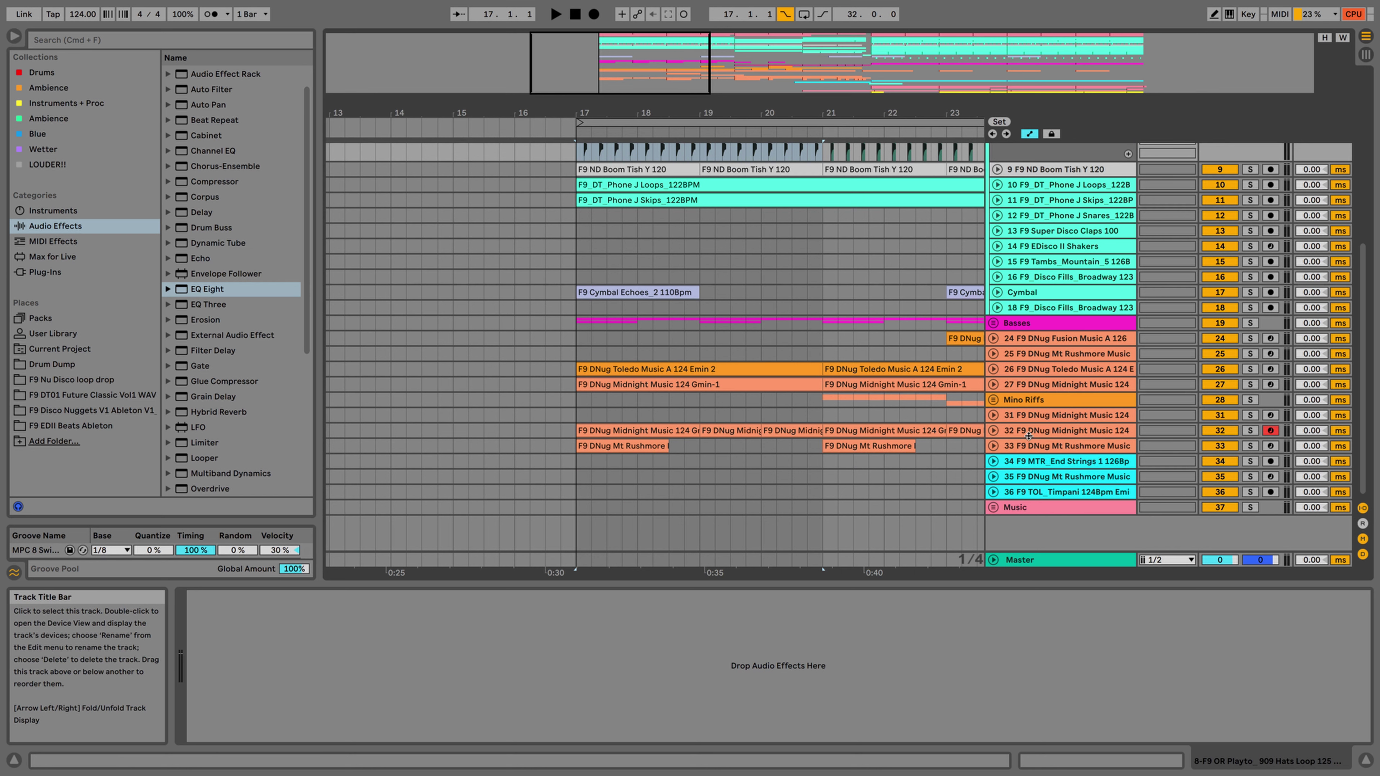
{"action": "left_click", "coordinate": [993, 446]}
{"action": "left_click", "coordinate": [1026, 447]}
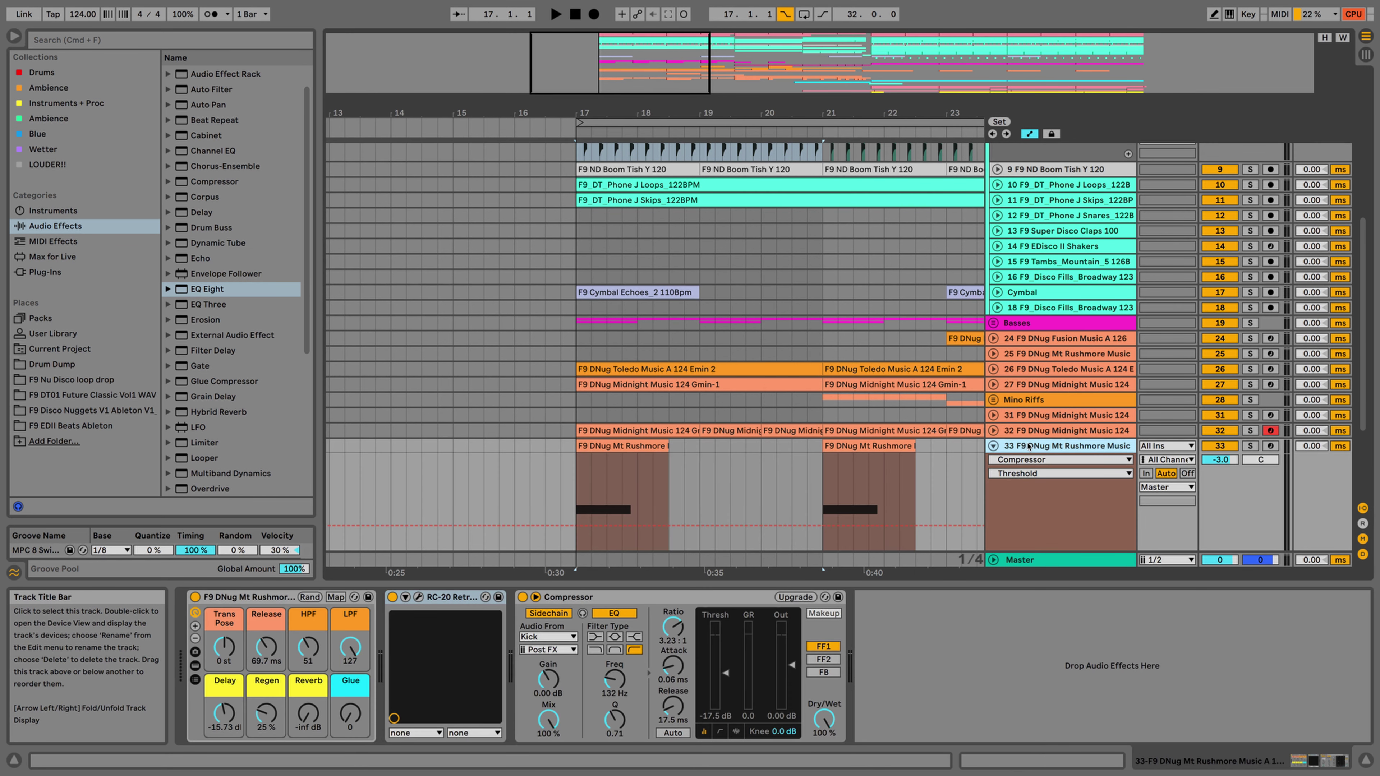
{"action": "left_click", "coordinate": [623, 439]}
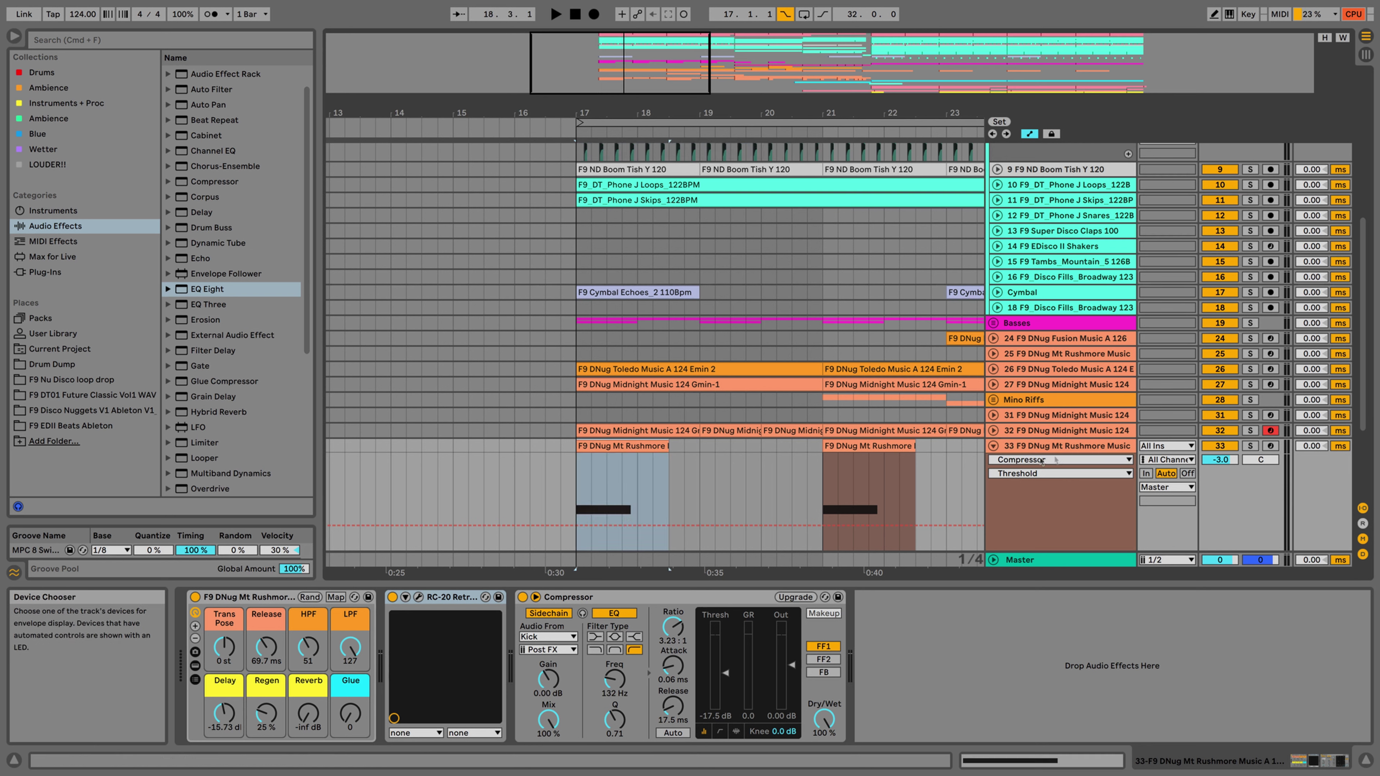
Step: Solo Mt Rushmore track 33, play from bar 17, and add the 909 Hats Loop track 8 to the solo
{"action": "left_click", "coordinate": [1249, 445]}
{"action": "key", "text": "space"}
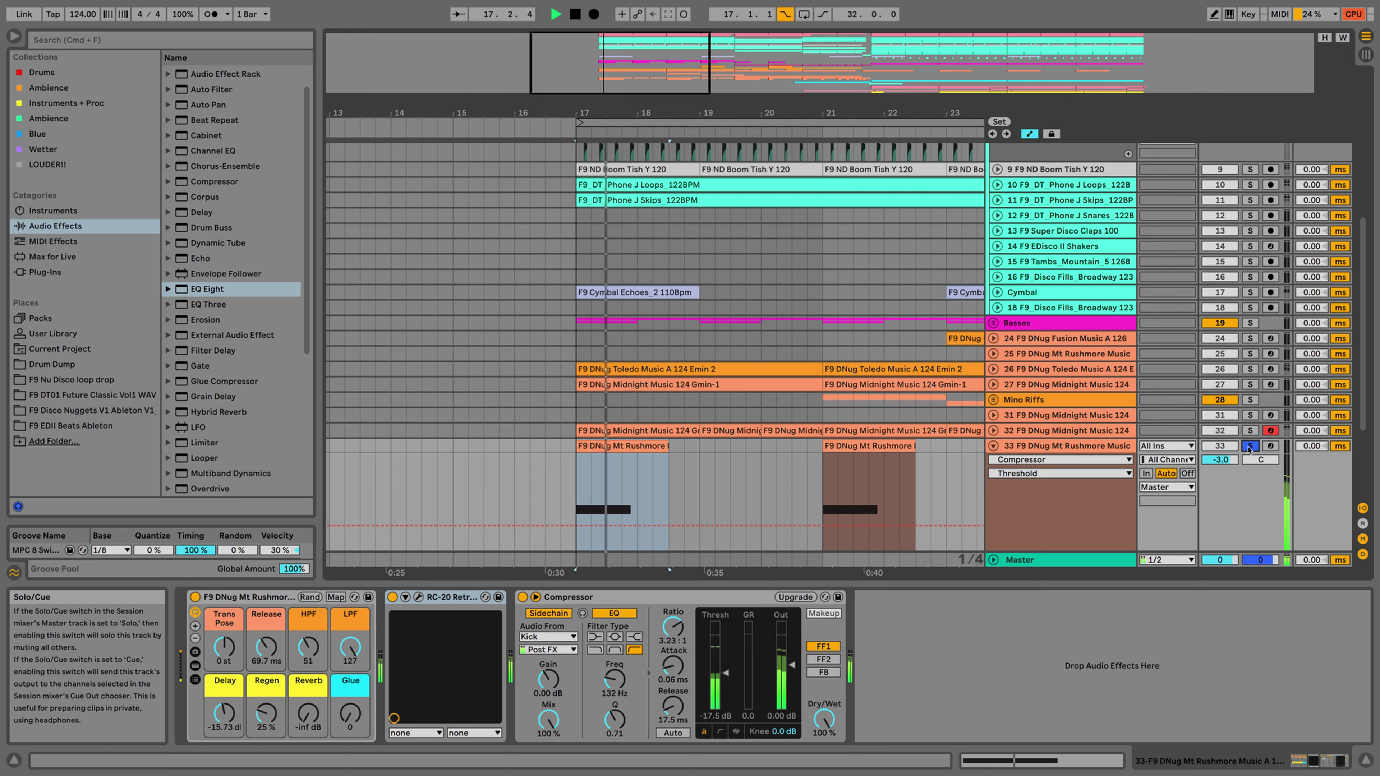
{"action": "scroll", "coordinate": [1256, 201], "scroll_direction": "up", "scroll_amount": 3}
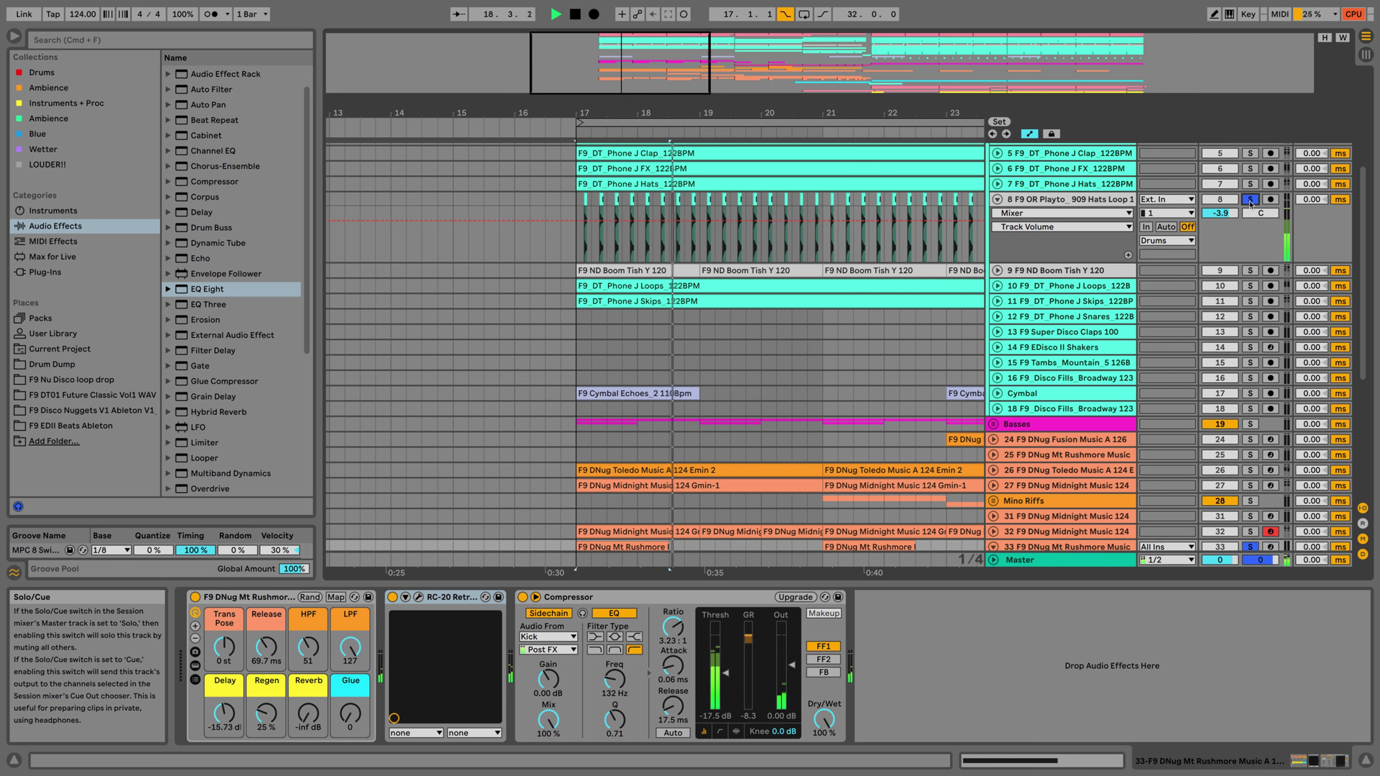
Step: Unsolo and fold the 909 Hats Loop on track 8, and play the full mix from bar 17
{"action": "left_click", "coordinate": [1250, 200]}
{"action": "left_click", "coordinate": [997, 200]}
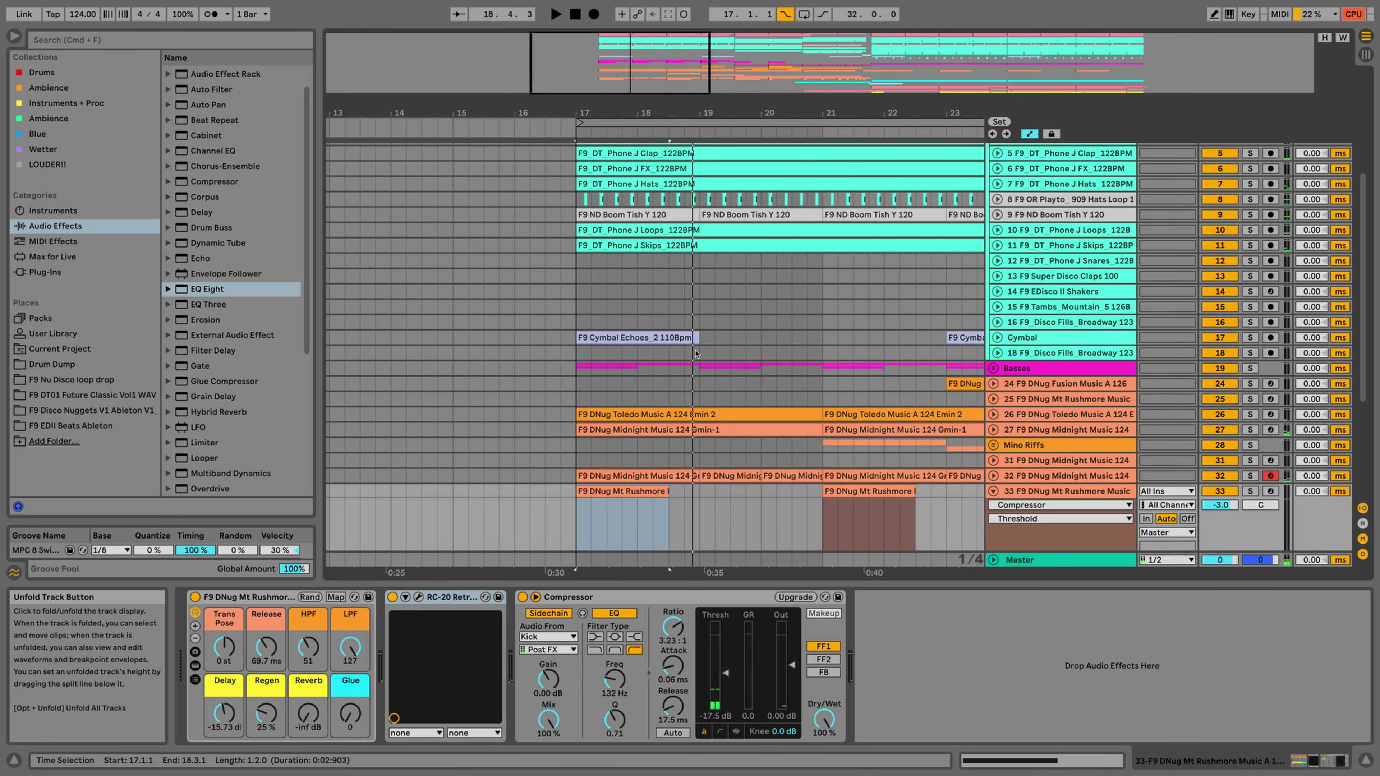
{"action": "left_click", "coordinate": [576, 459]}
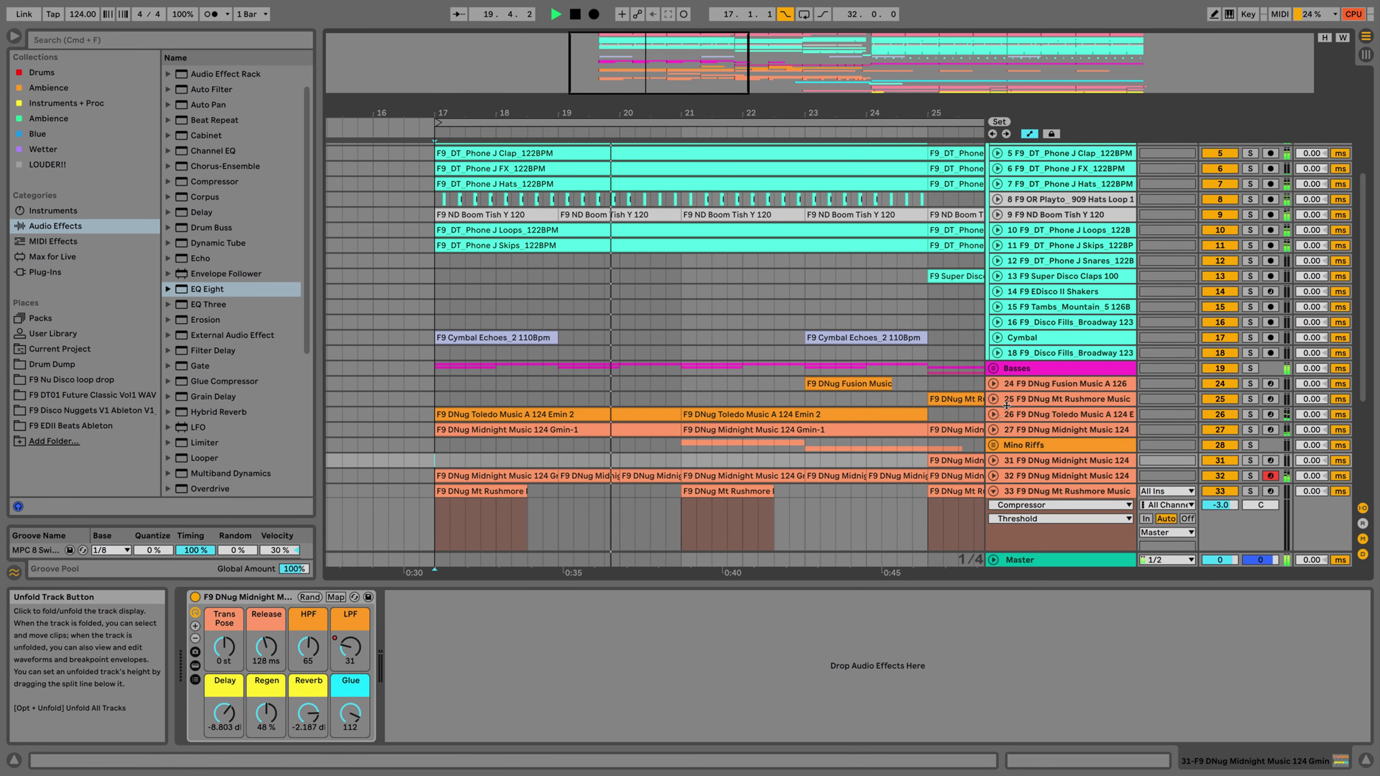
{"action": "key", "text": "space"}
Step: Unfold Fusion Music track 24, audition its bar 23 clip in solo, and return the track to the full mix
{"action": "left_click", "coordinate": [993, 384]}
{"action": "left_click", "coordinate": [846, 384]}
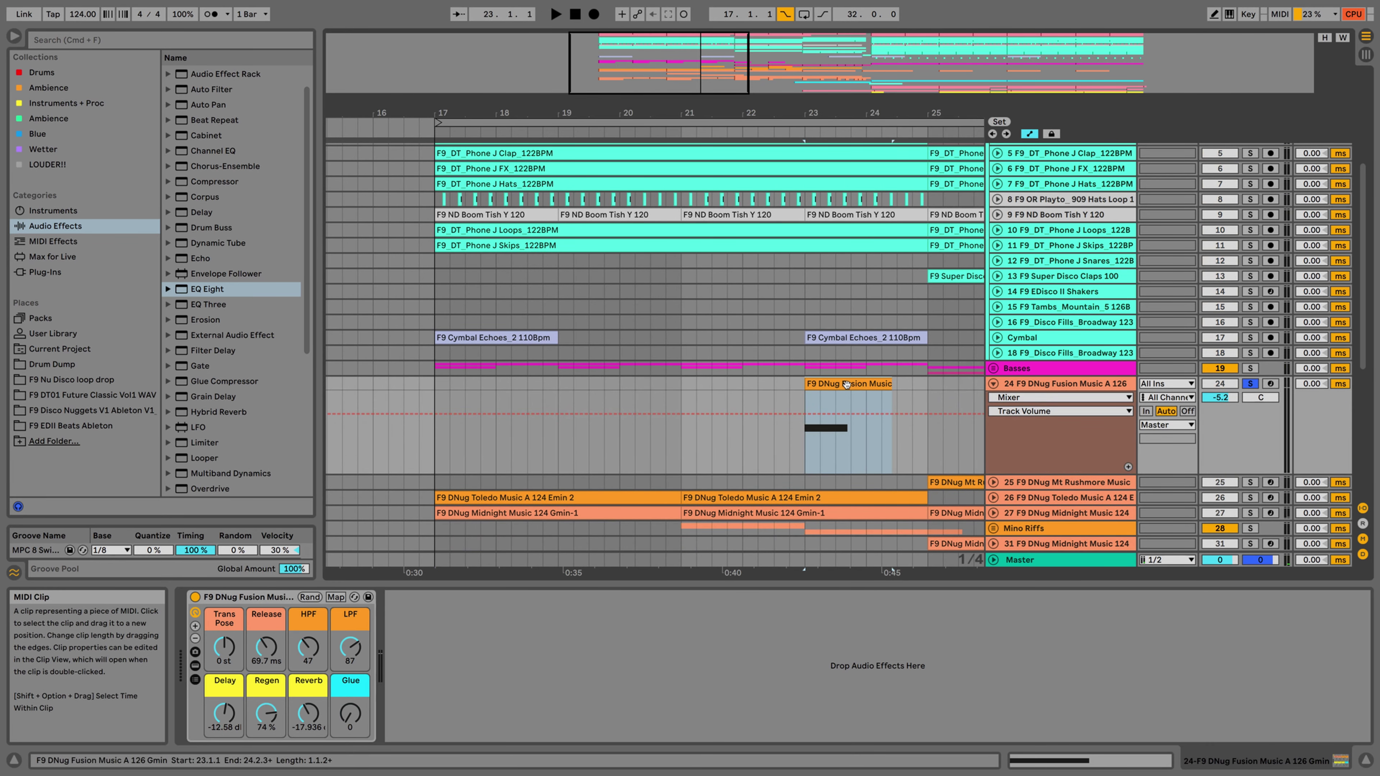
{"action": "key", "text": "space"}
{"action": "left_click", "coordinate": [1250, 383]}
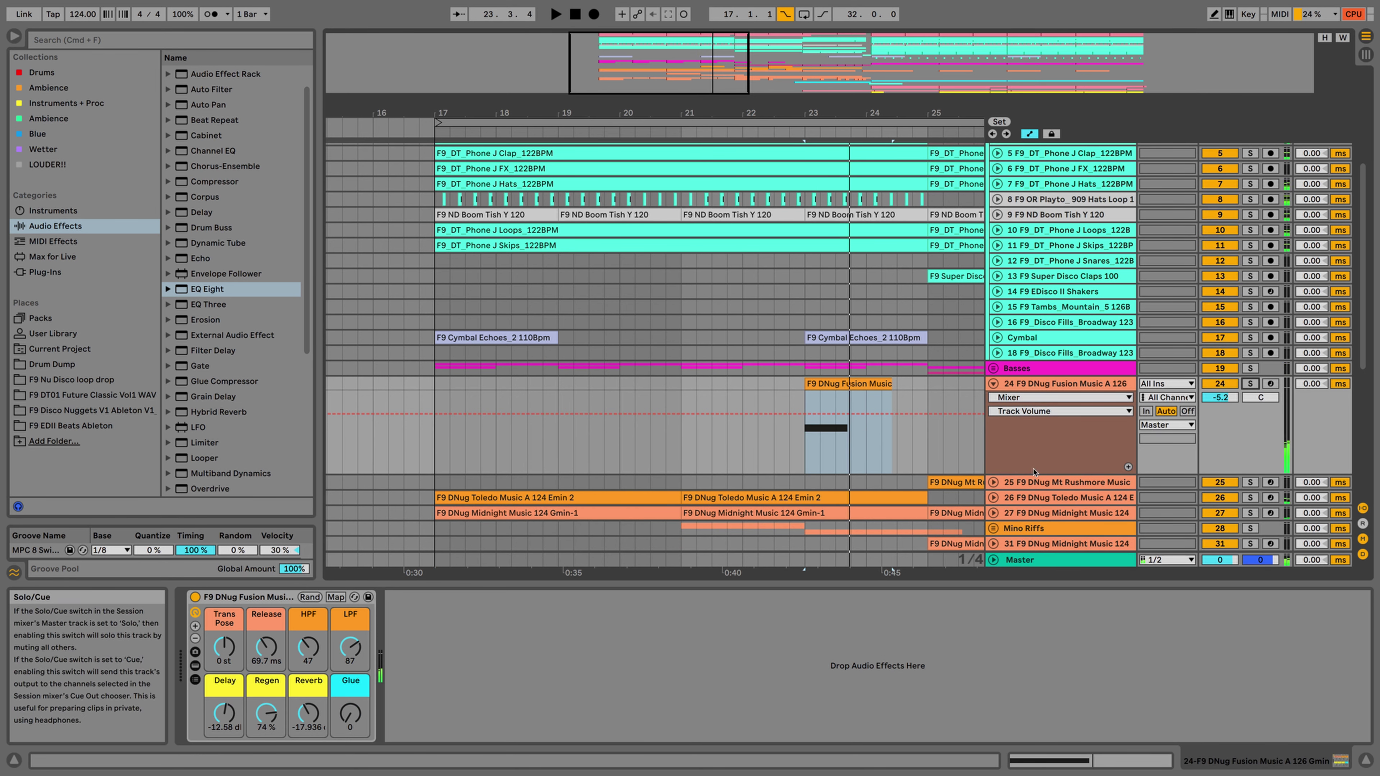
Step: Unfold the Mino Riffs group, play it soloed from bar 22, and enlarge Midnight Music track 30
{"action": "scroll", "coordinate": [1034, 472], "scroll_direction": "down", "scroll_amount": 3}
{"action": "left_click", "coordinate": [993, 448]}
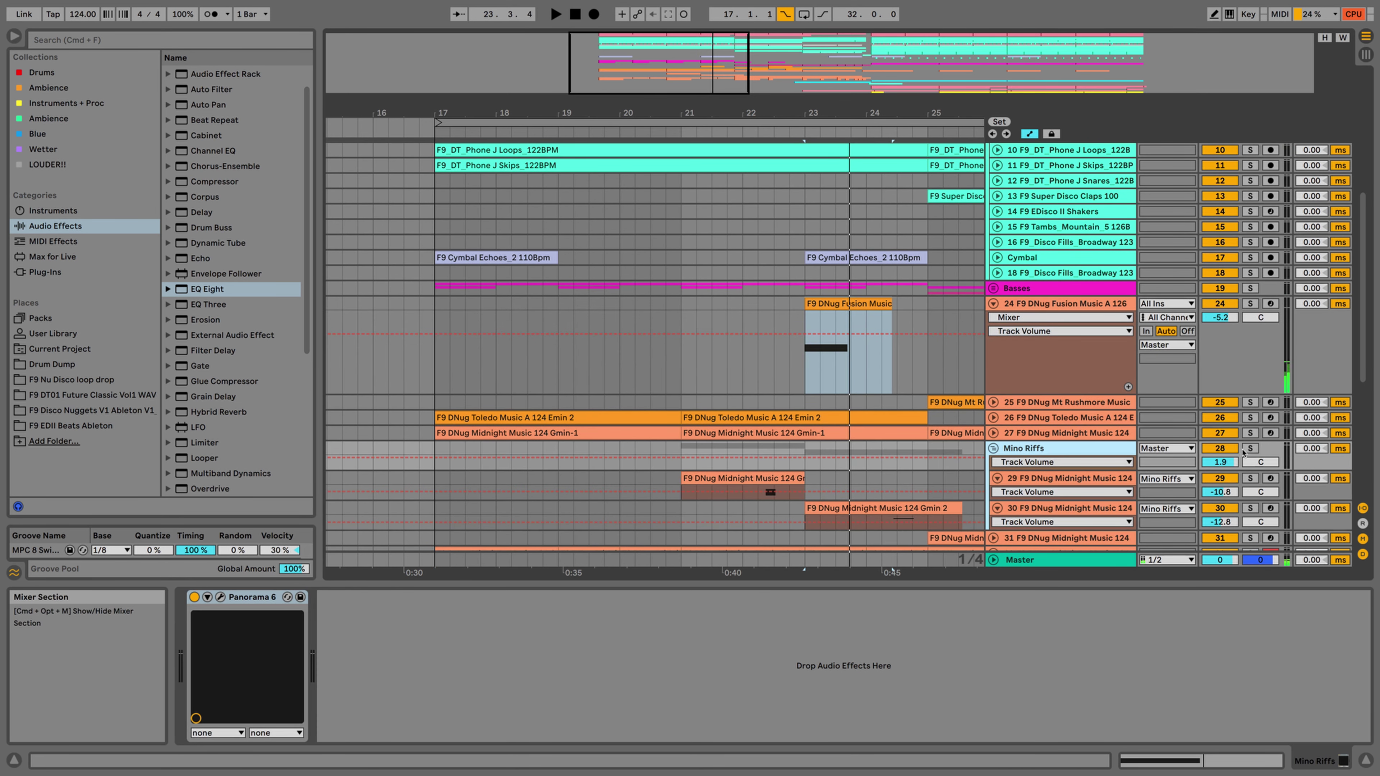
{"action": "left_click", "coordinate": [1250, 448]}
{"action": "left_click", "coordinate": [741, 449]}
{"action": "scroll", "coordinate": [1052, 458], "scroll_direction": "down", "scroll_amount": 3}
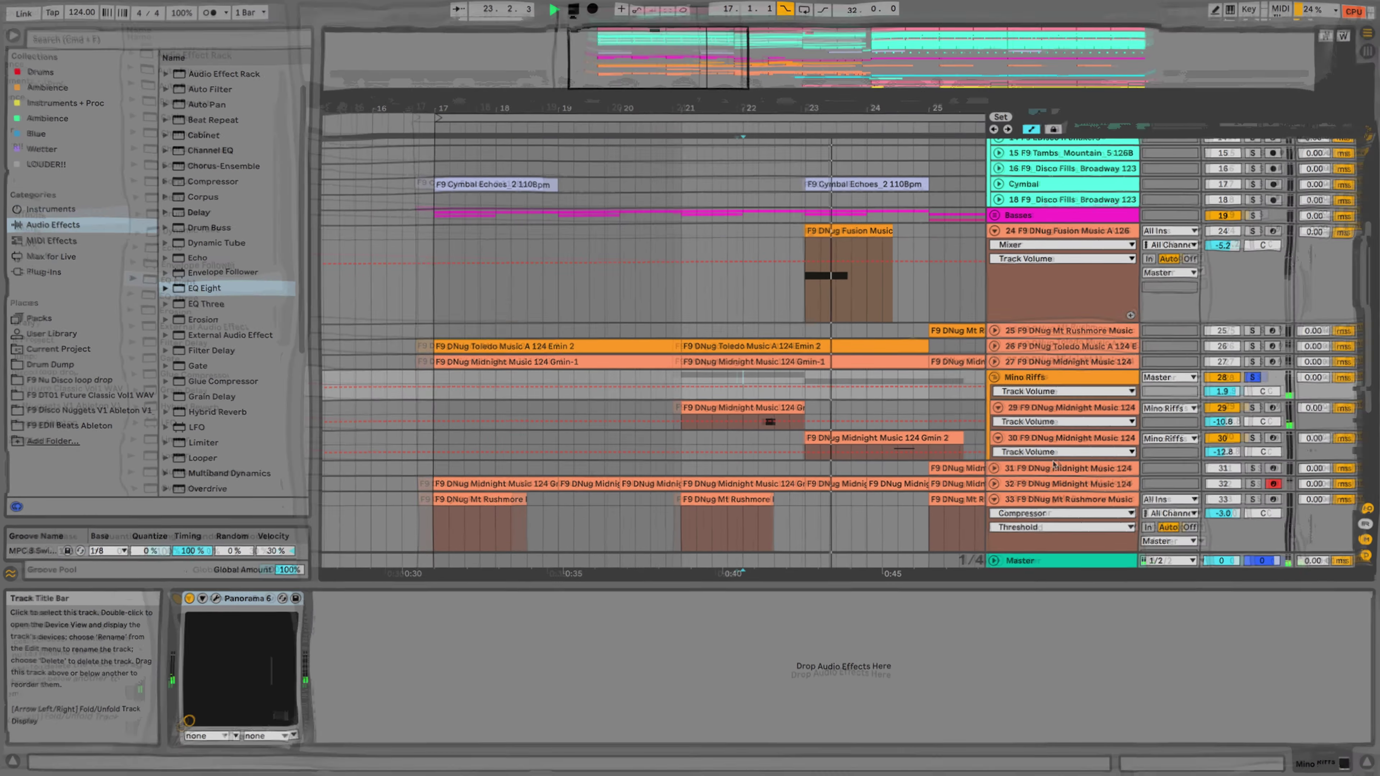
{"action": "left_click_drag", "start_coordinate": [1054, 459], "coordinate": [1055, 501]}
{"action": "scroll", "coordinate": [860, 476], "scroll_direction": "right", "scroll_amount": 5}
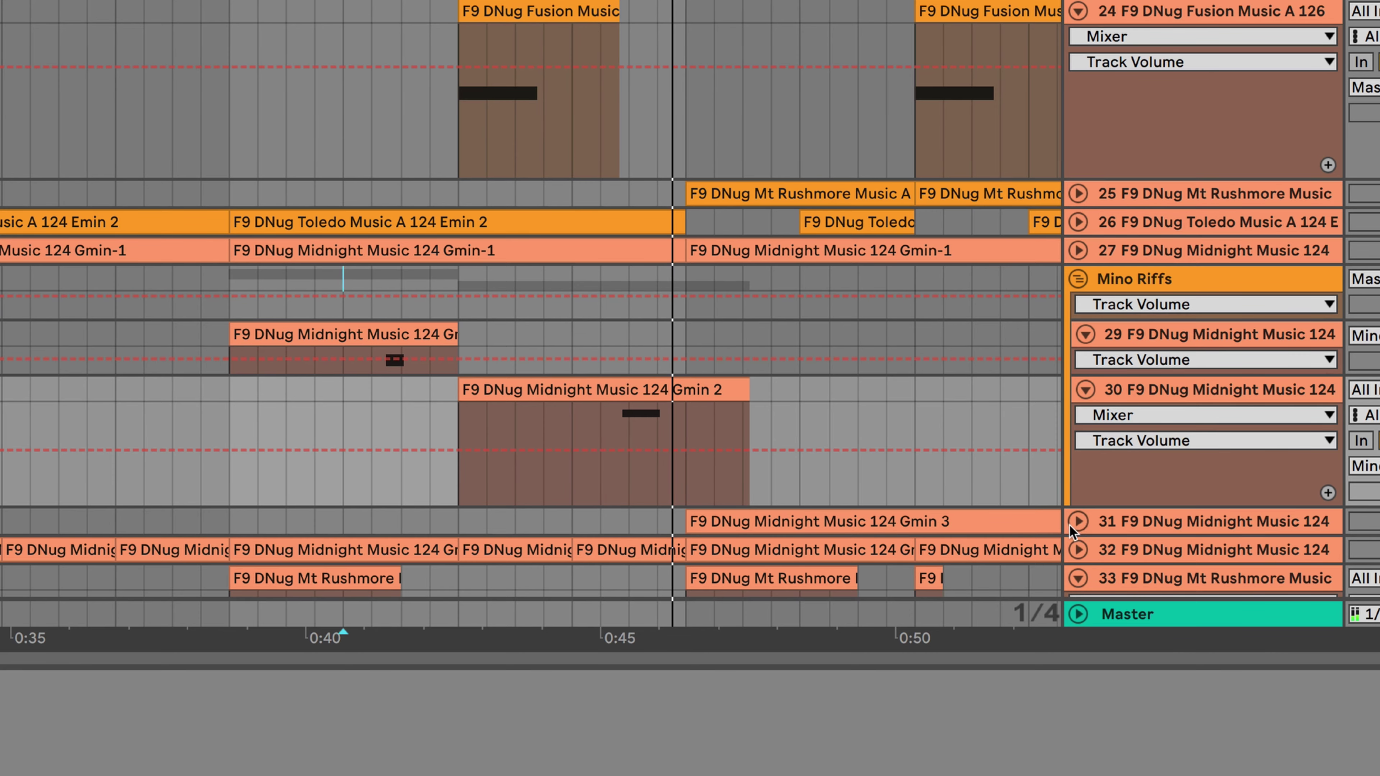
Step: Unfold Midnight Music track 31, select the bar 27 clip on Mt Rushmore track 25 to show its devices, and fold all tracks
{"action": "left_click", "coordinate": [1077, 521]}
{"action": "scroll", "coordinate": [878, 526], "scroll_direction": "down", "scroll_amount": 3}
{"action": "left_click", "coordinate": [836, 424]}
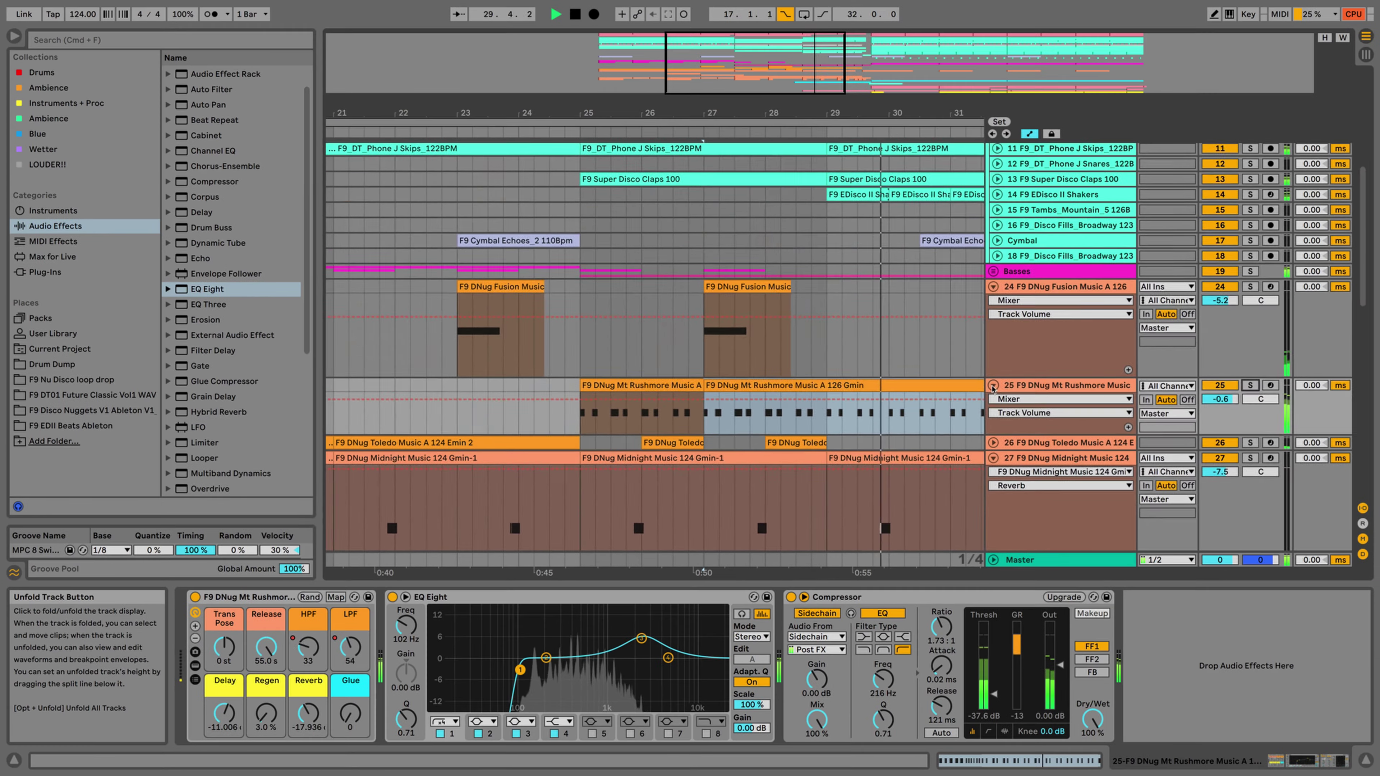
{"action": "left_click", "coordinate": [1031, 347], "text": "alt"}
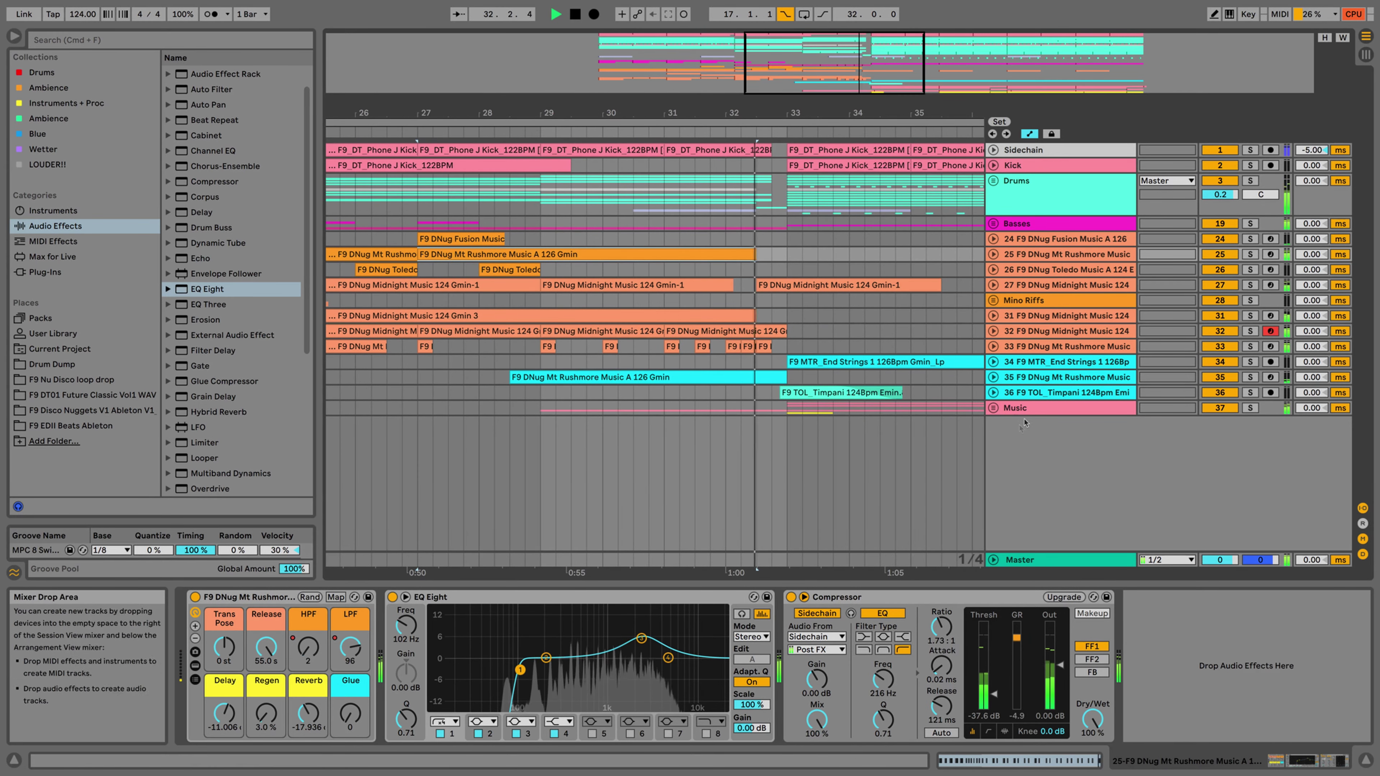
Step: Unfold the Music group and End Strings track 34, and select the strings clip at bar 33 to show its device chain
{"action": "left_click", "coordinate": [1005, 408]}
{"action": "left_click", "coordinate": [993, 408]}
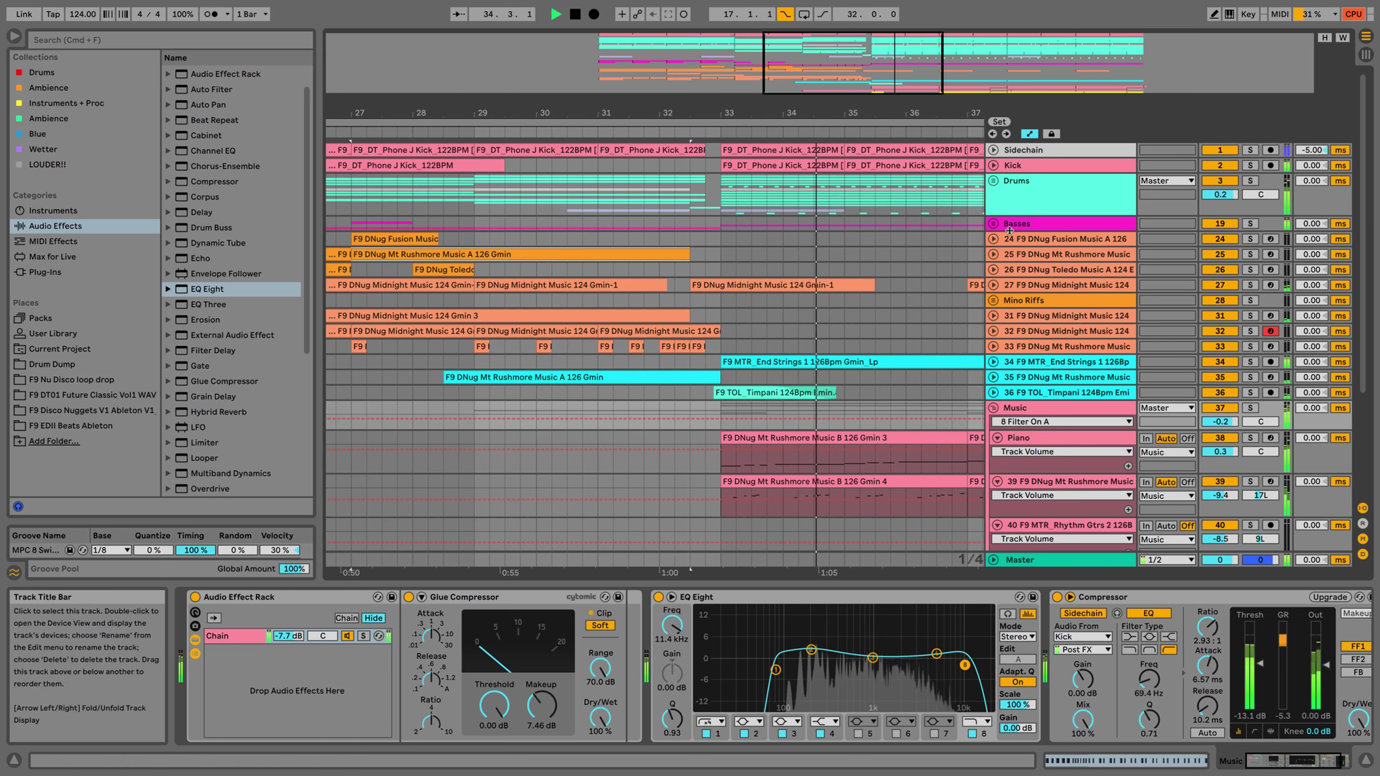
{"action": "left_click", "coordinate": [994, 363]}
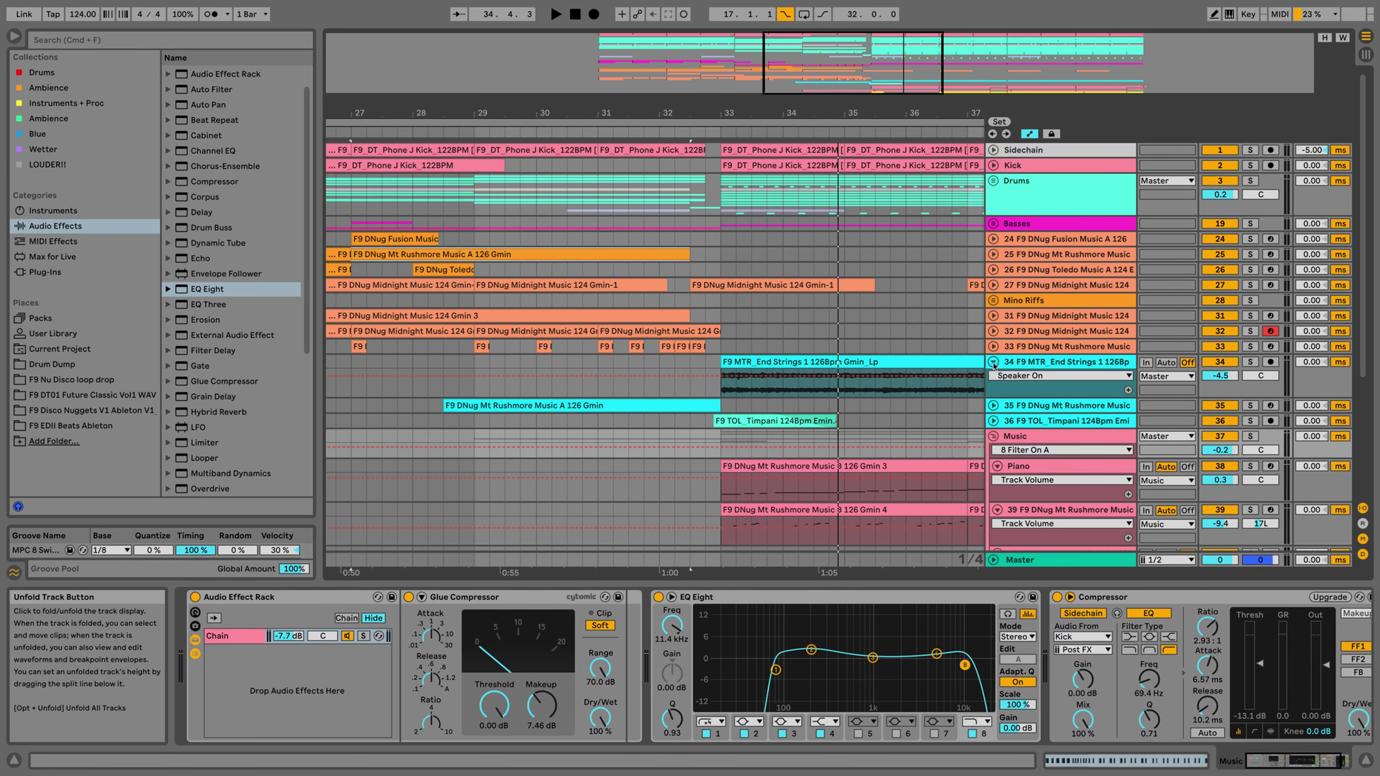
{"action": "left_click", "coordinate": [884, 359]}
{"action": "scroll", "coordinate": [1051, 407], "scroll_direction": "down", "scroll_amount": 2}
{"action": "scroll", "coordinate": [1051, 408], "scroll_direction": "down", "scroll_amount": 4}
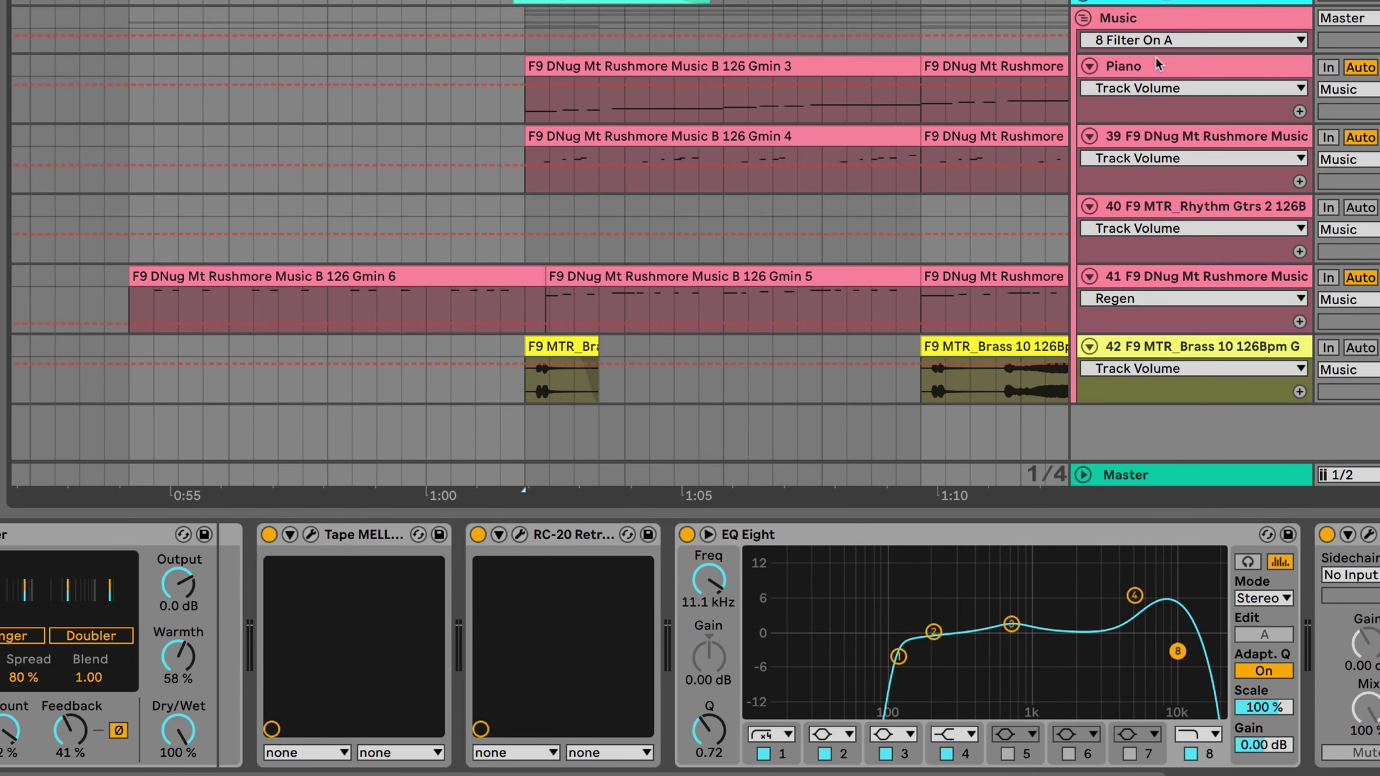
Step: Show the Piano track's devices, increase the track's height, and open the Gmin 4 MIDI clip on track 39
{"action": "left_click", "coordinate": [1159, 64]}
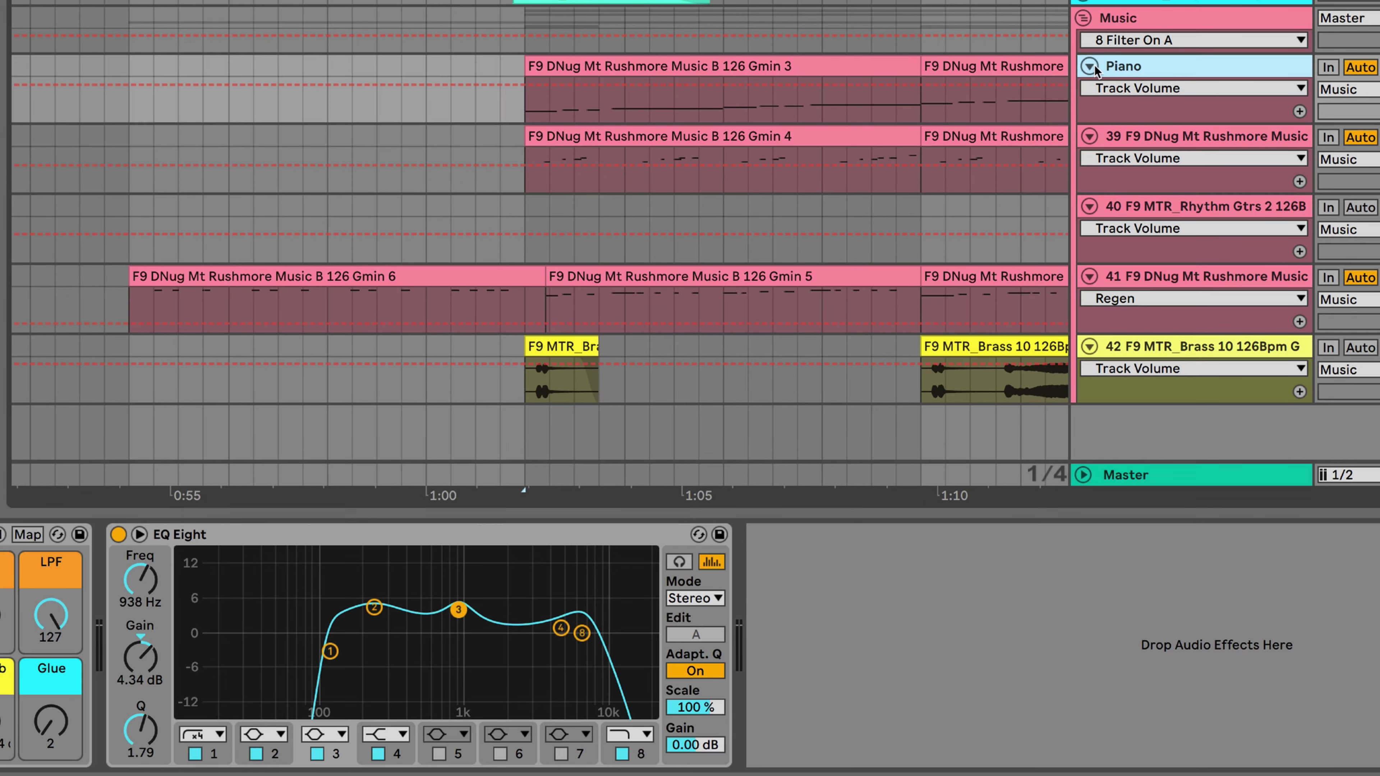
{"action": "left_click", "coordinate": [1089, 65]}
{"action": "left_click", "coordinate": [1090, 67]}
{"action": "left_click_drag", "start_coordinate": [1118, 121], "coordinate": [1118, 231]}
{"action": "double_click", "coordinate": [721, 68]}
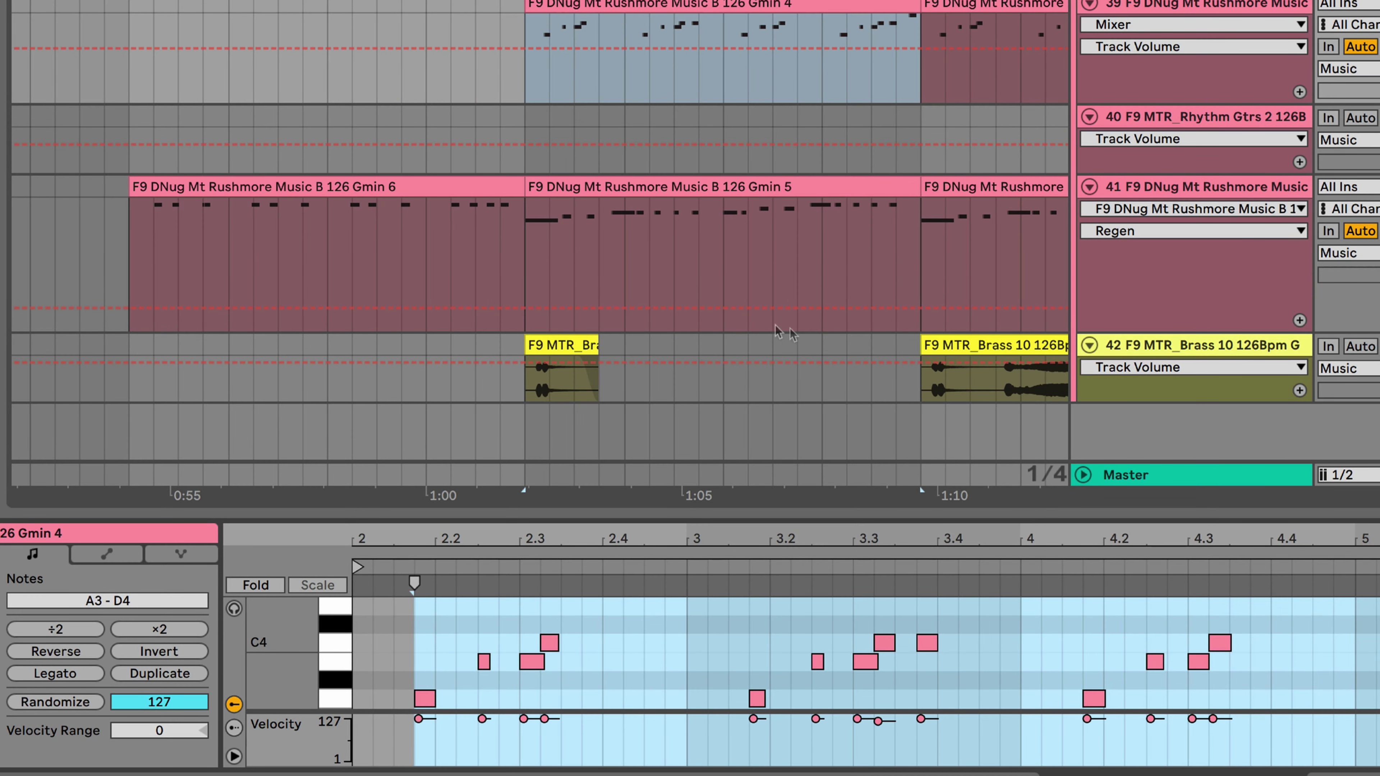
Step: Play from bar 33, enlarge the note editor, and open the Gmin 5 clip on track 41
{"action": "key", "text": "space"}
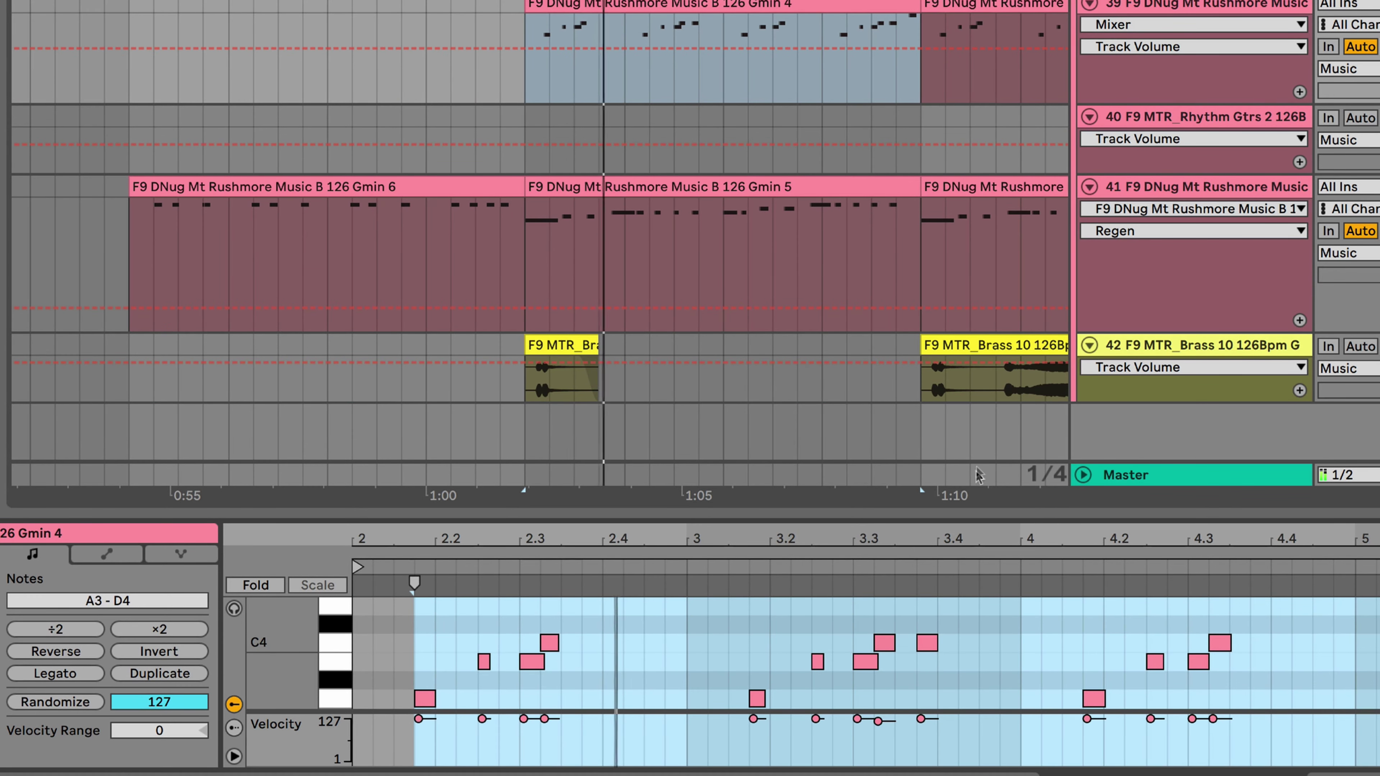
{"action": "left_click_drag", "start_coordinate": [917, 514], "coordinate": [922, 433]}
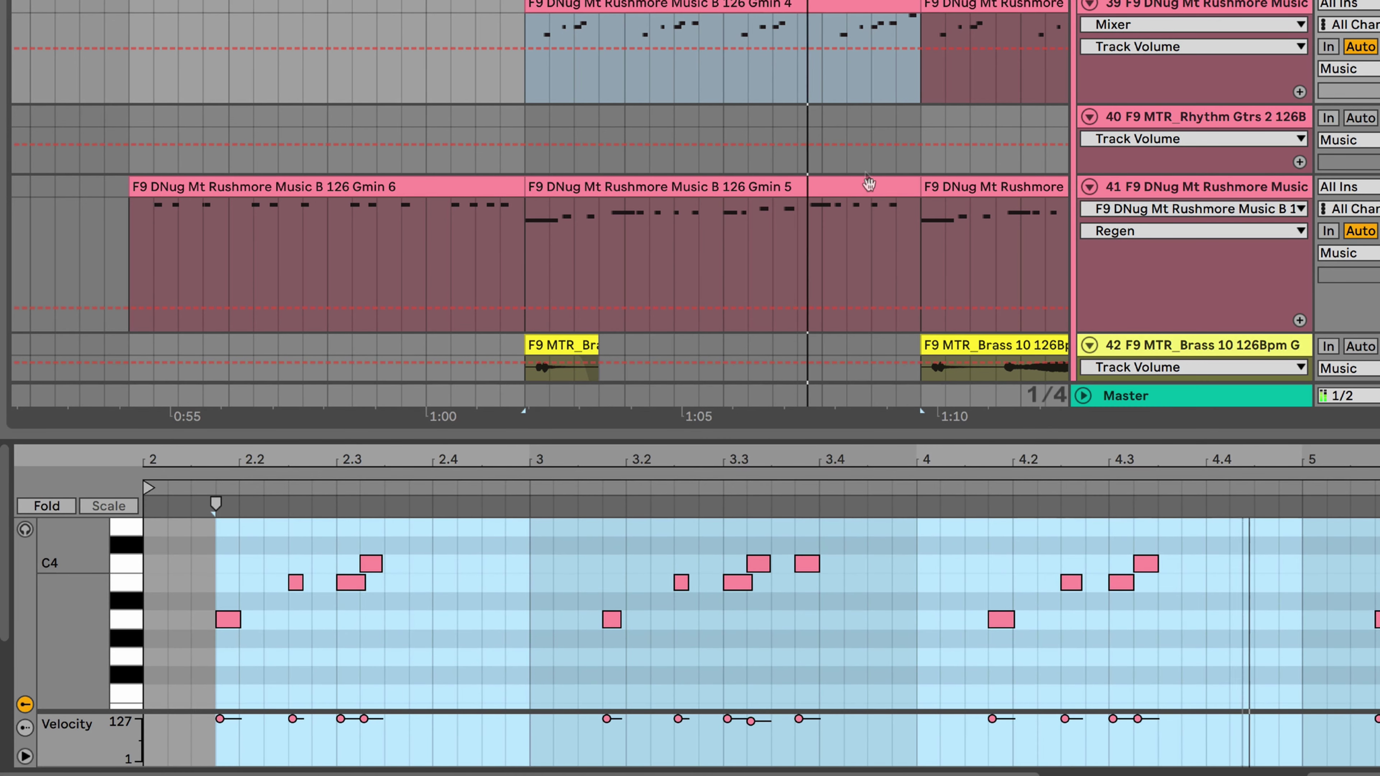
{"action": "left_click", "coordinate": [913, 200]}
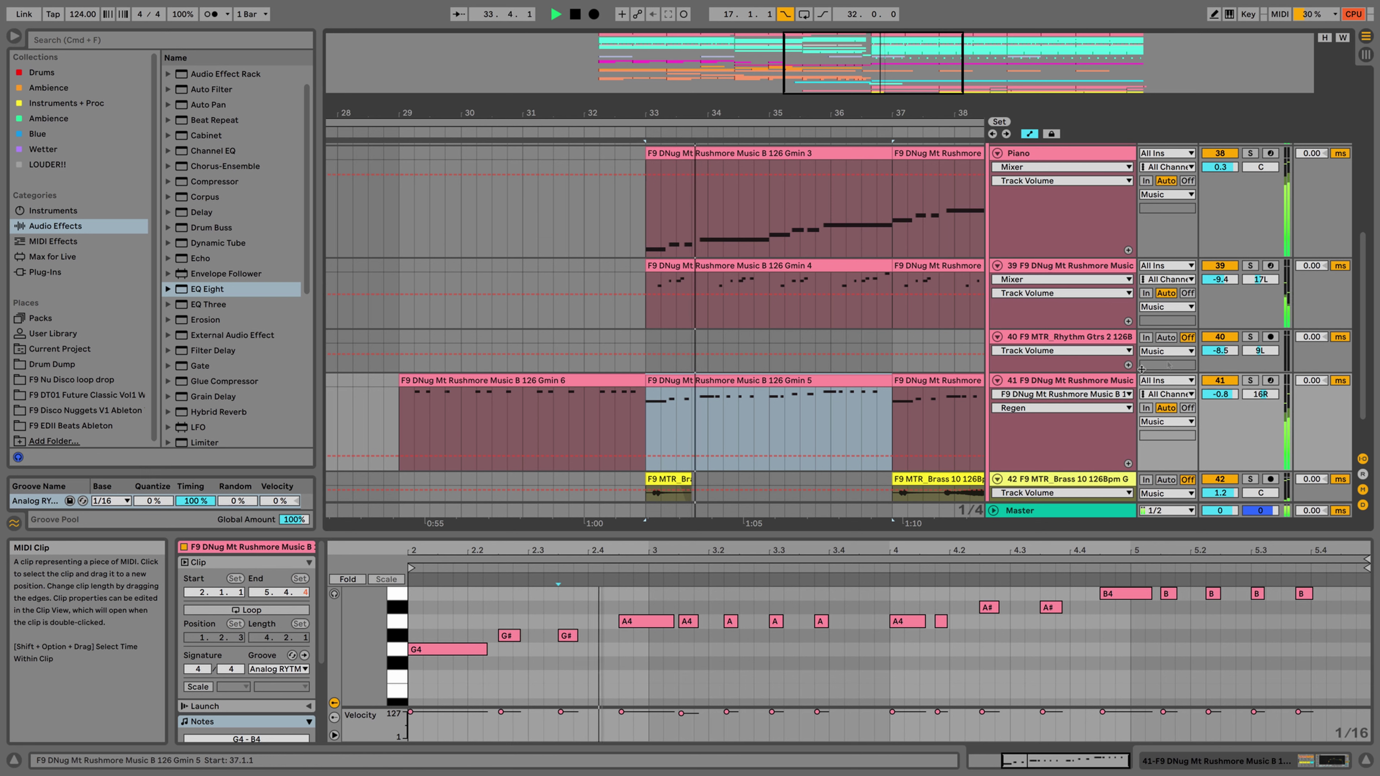
Step: Set Mt Rushmore track 41's volume to -0.6 dB, and fold all tracks to view the whole arrangement
{"action": "left_click_drag", "start_coordinate": [1229, 397], "coordinate": [1229, 395]}
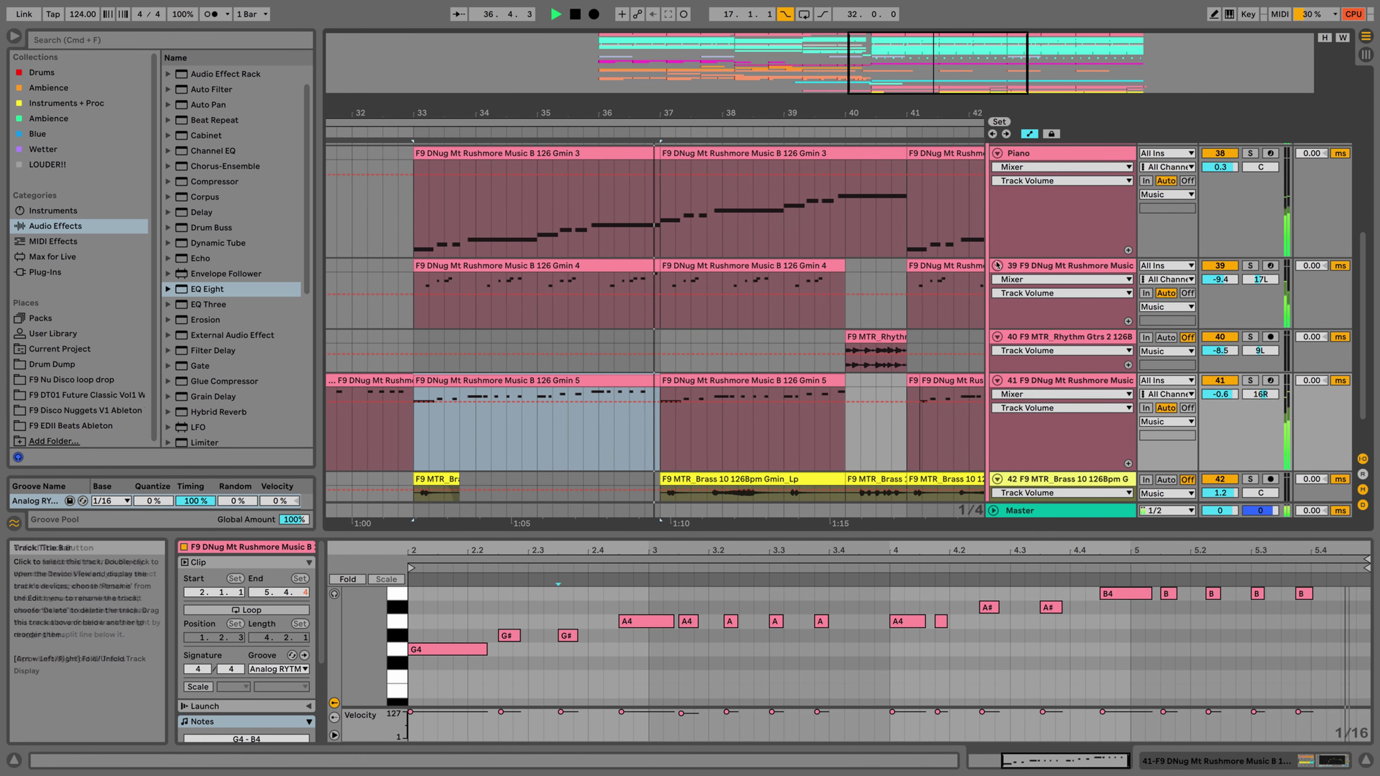
{"action": "left_click", "coordinate": [998, 265], "text": "alt"}
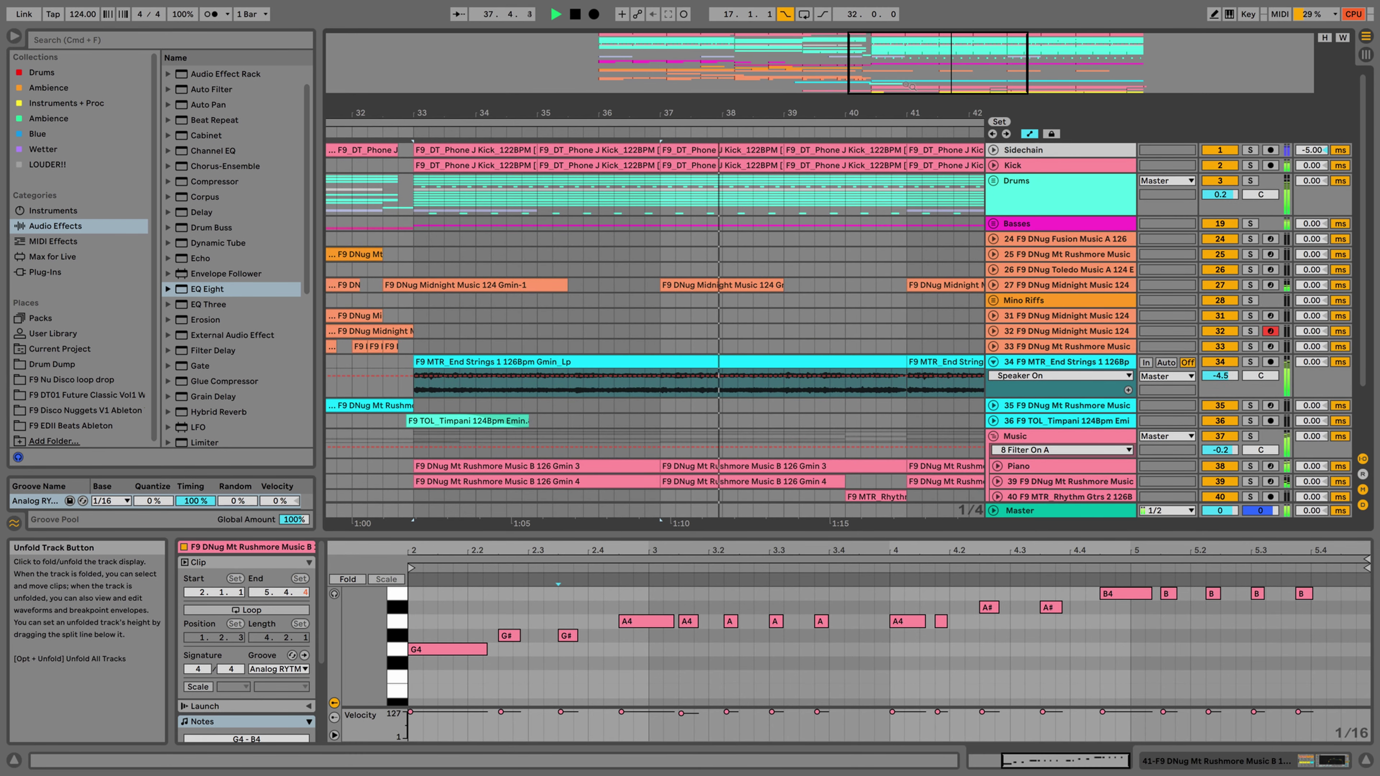
{"action": "key", "text": "minus"}
{"action": "scroll", "coordinate": [881, 254], "scroll_direction": "down", "scroll_amount": 3}
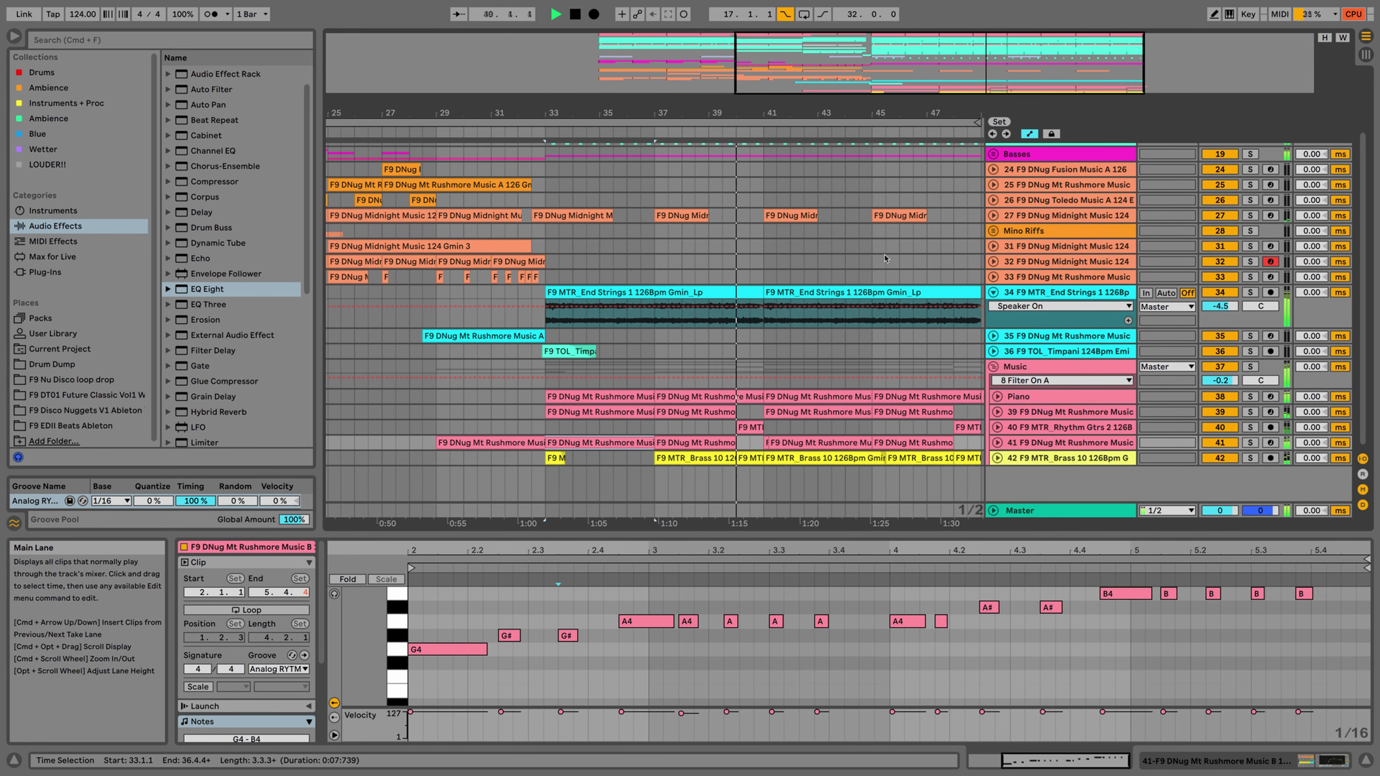
{"action": "left_click_drag", "start_coordinate": [839, 63], "coordinate": [840, 51]}
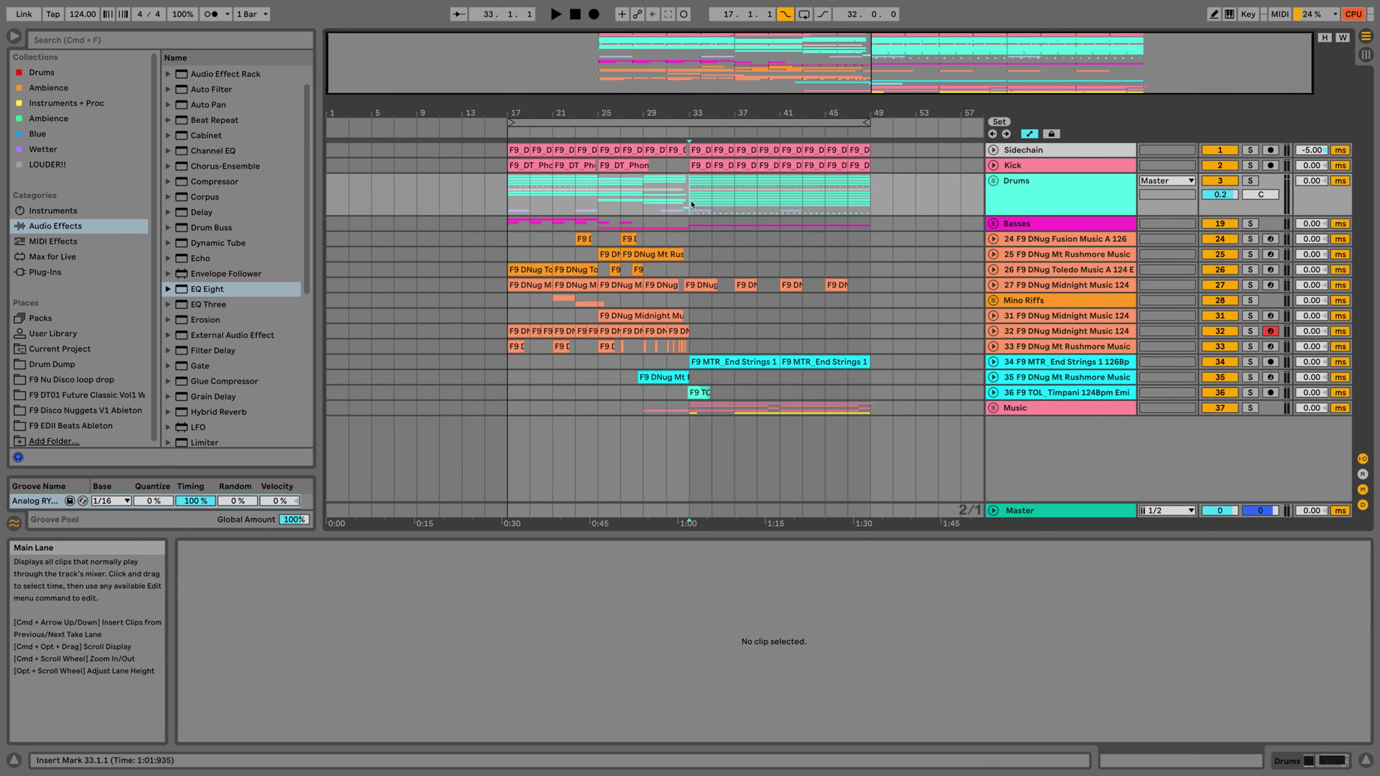
Step: Select bars 17 to 33 from the Drums group through the Music group, then place the insert mark at bar 37 on track 25
{"action": "key", "text": "minus"}
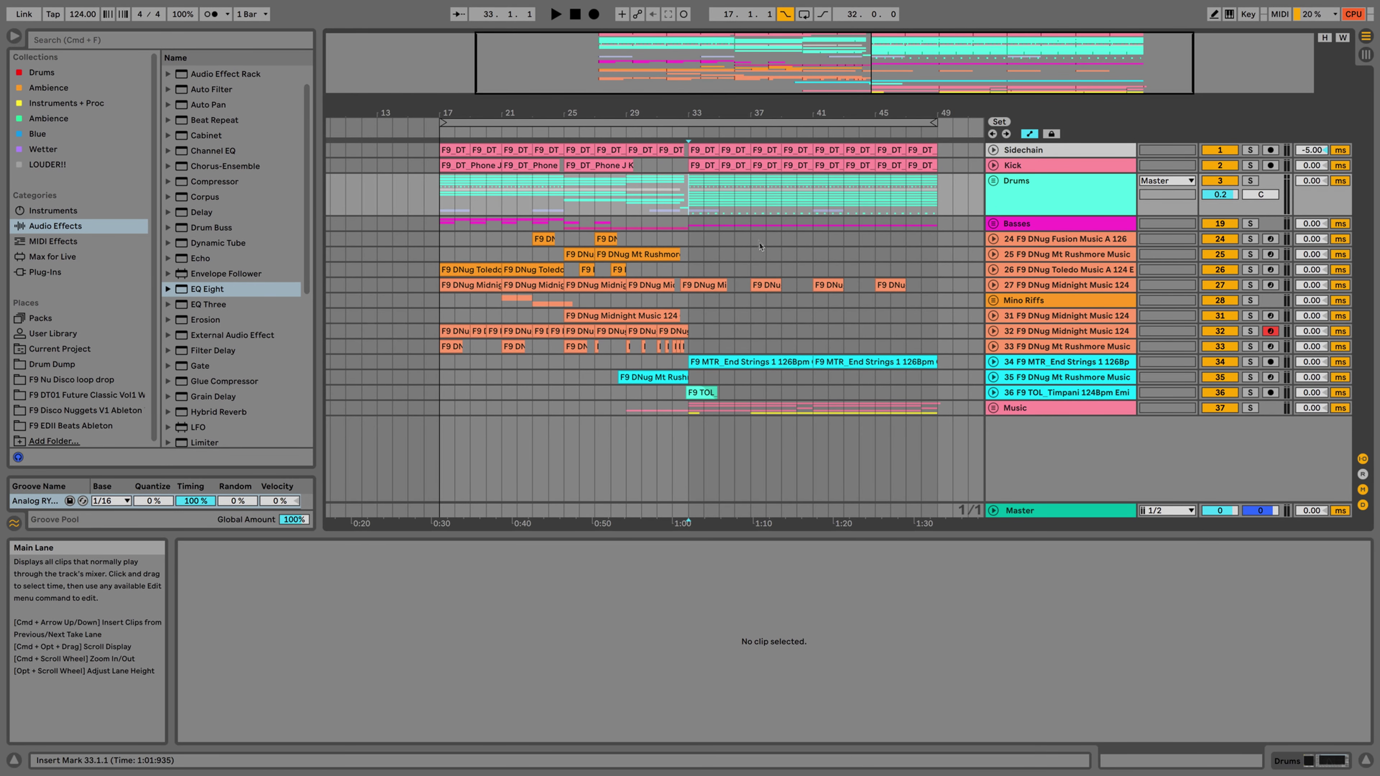
{"action": "left_click_drag", "start_coordinate": [433, 205], "coordinate": [687, 411]}
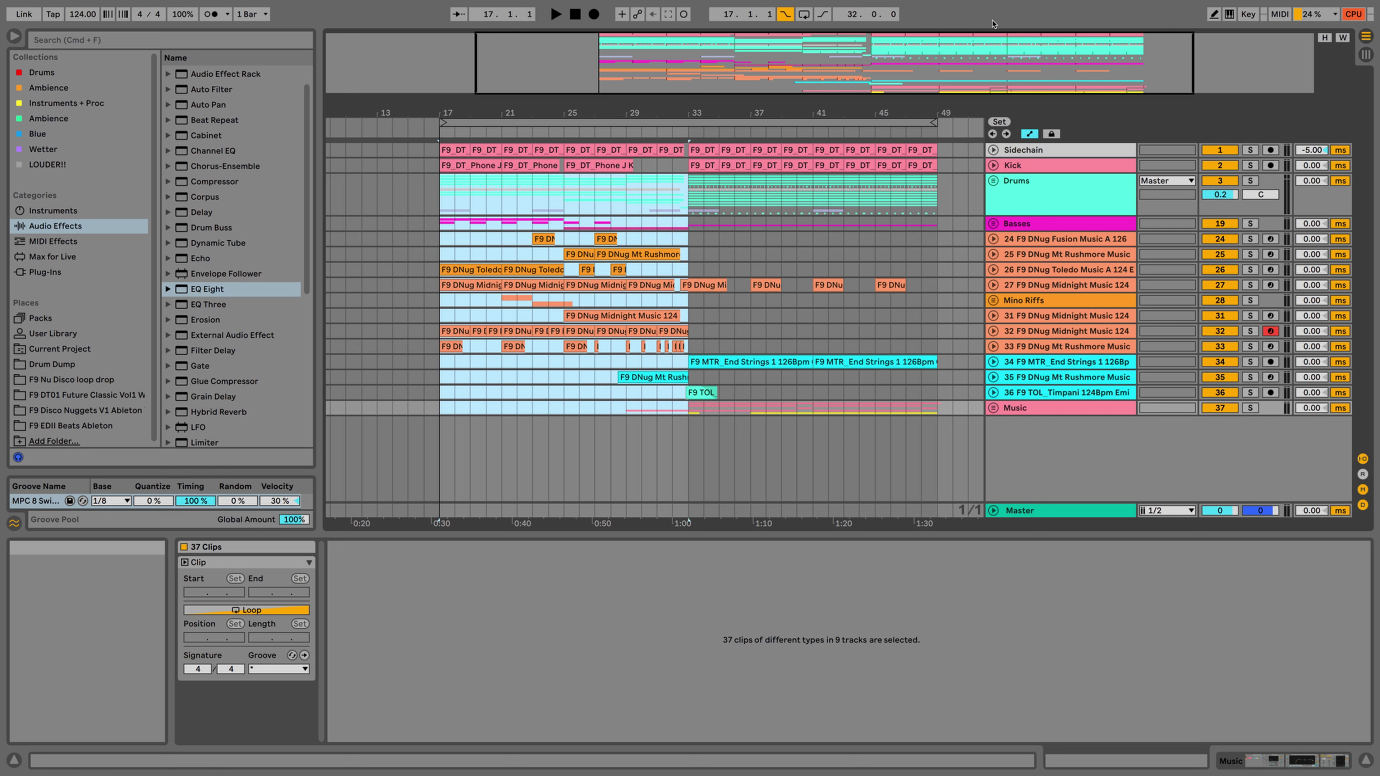
{"action": "left_click", "coordinate": [749, 256]}
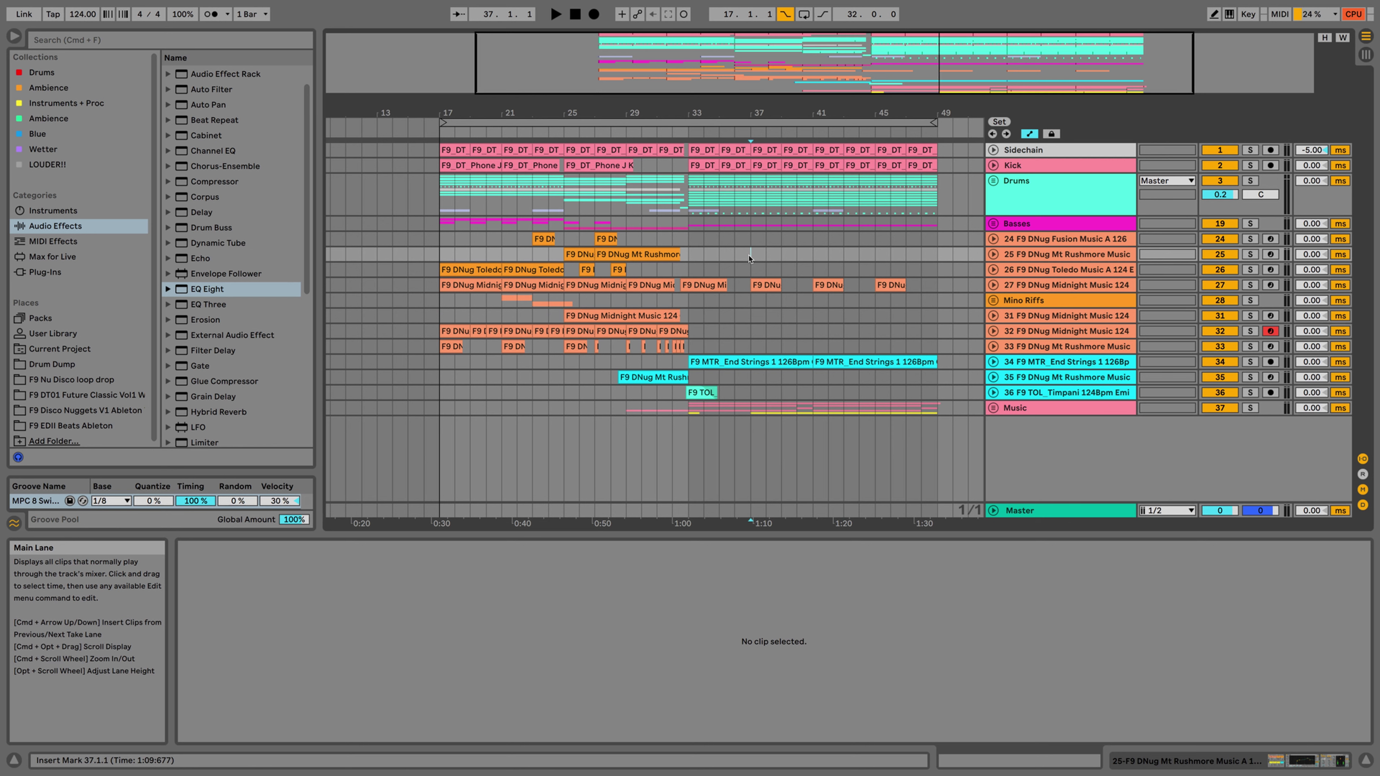